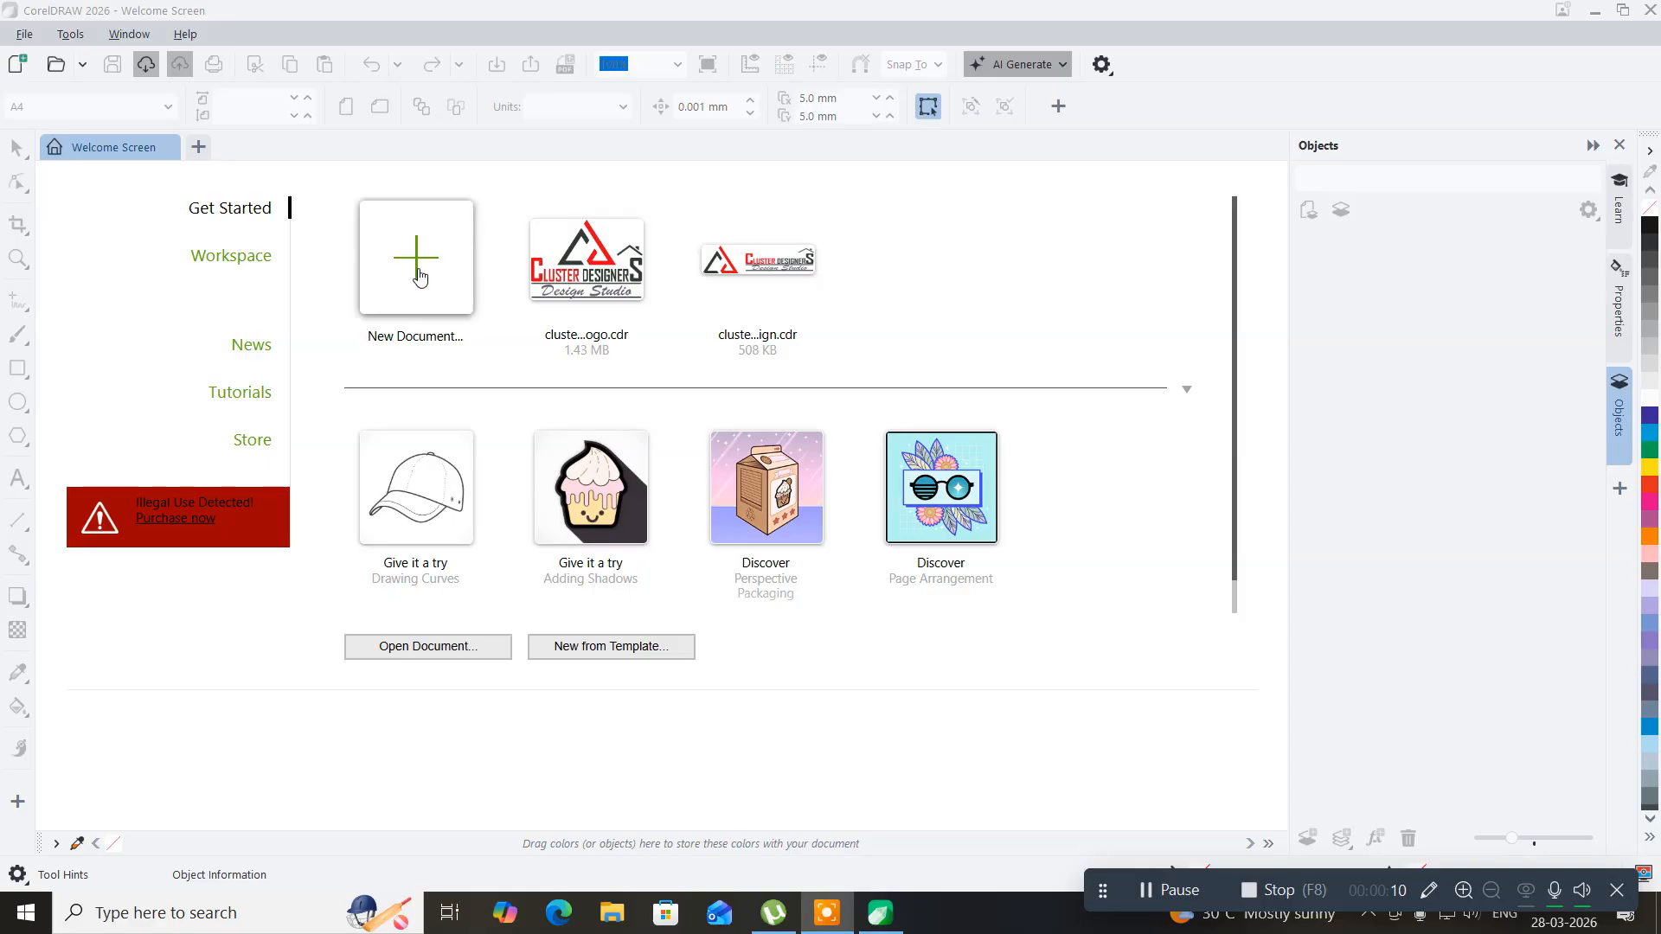
- Create a new A0 document with default settings and switch the page to landscape orientation
left_click(418, 271)
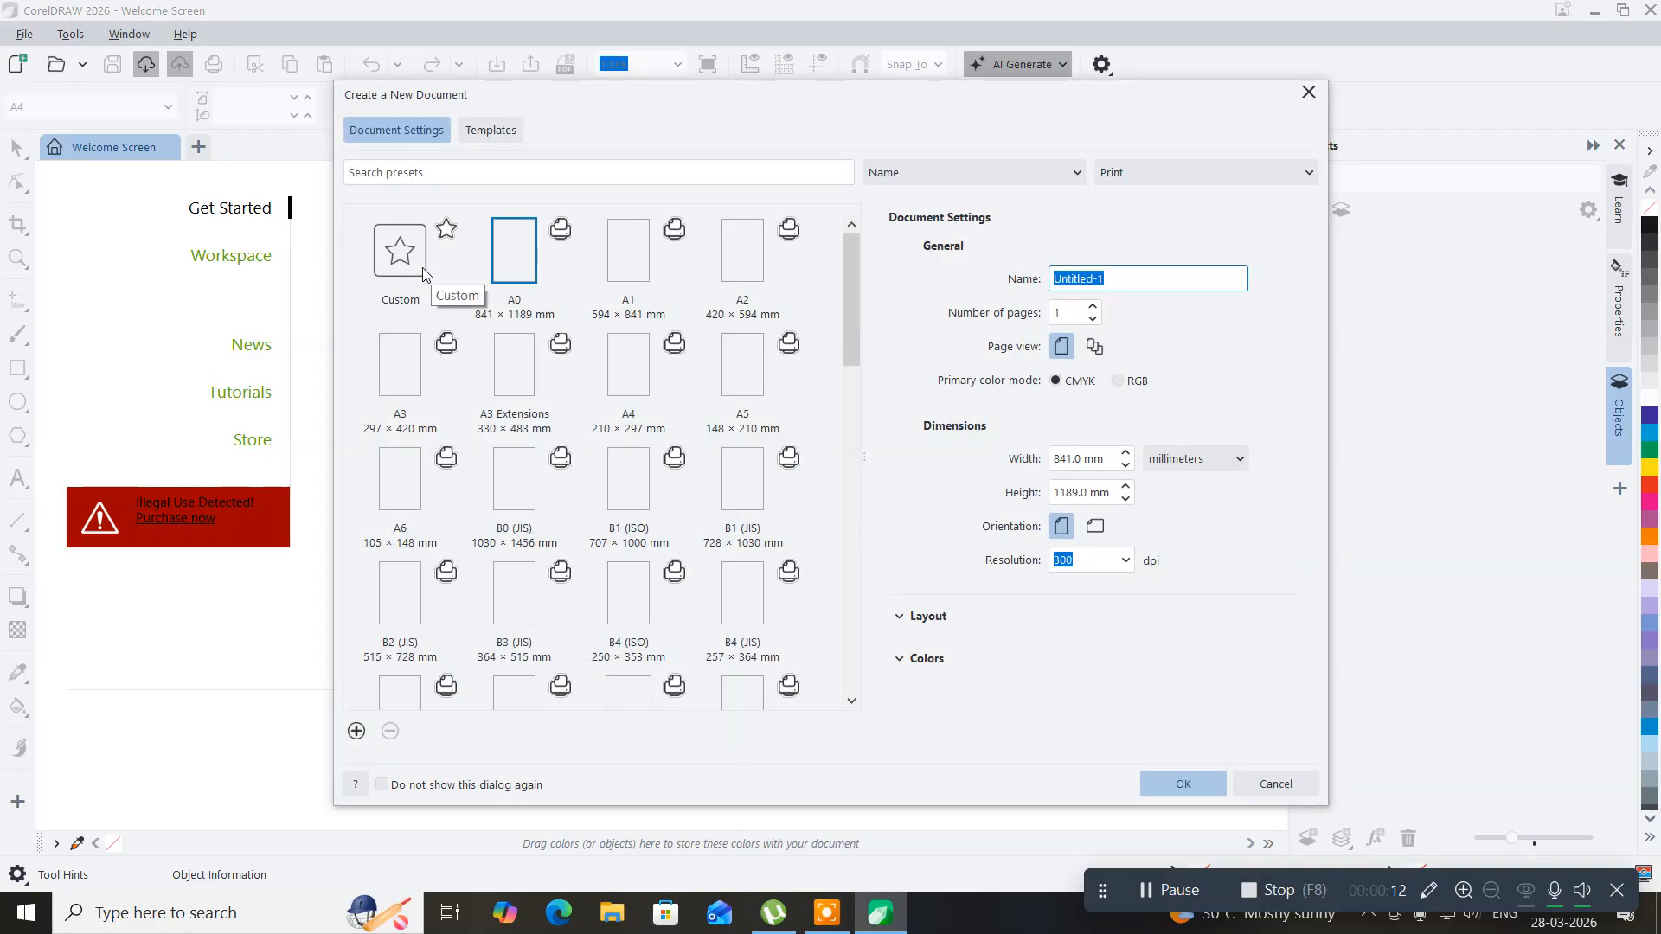
left_click(514, 258)
left_click(514, 259)
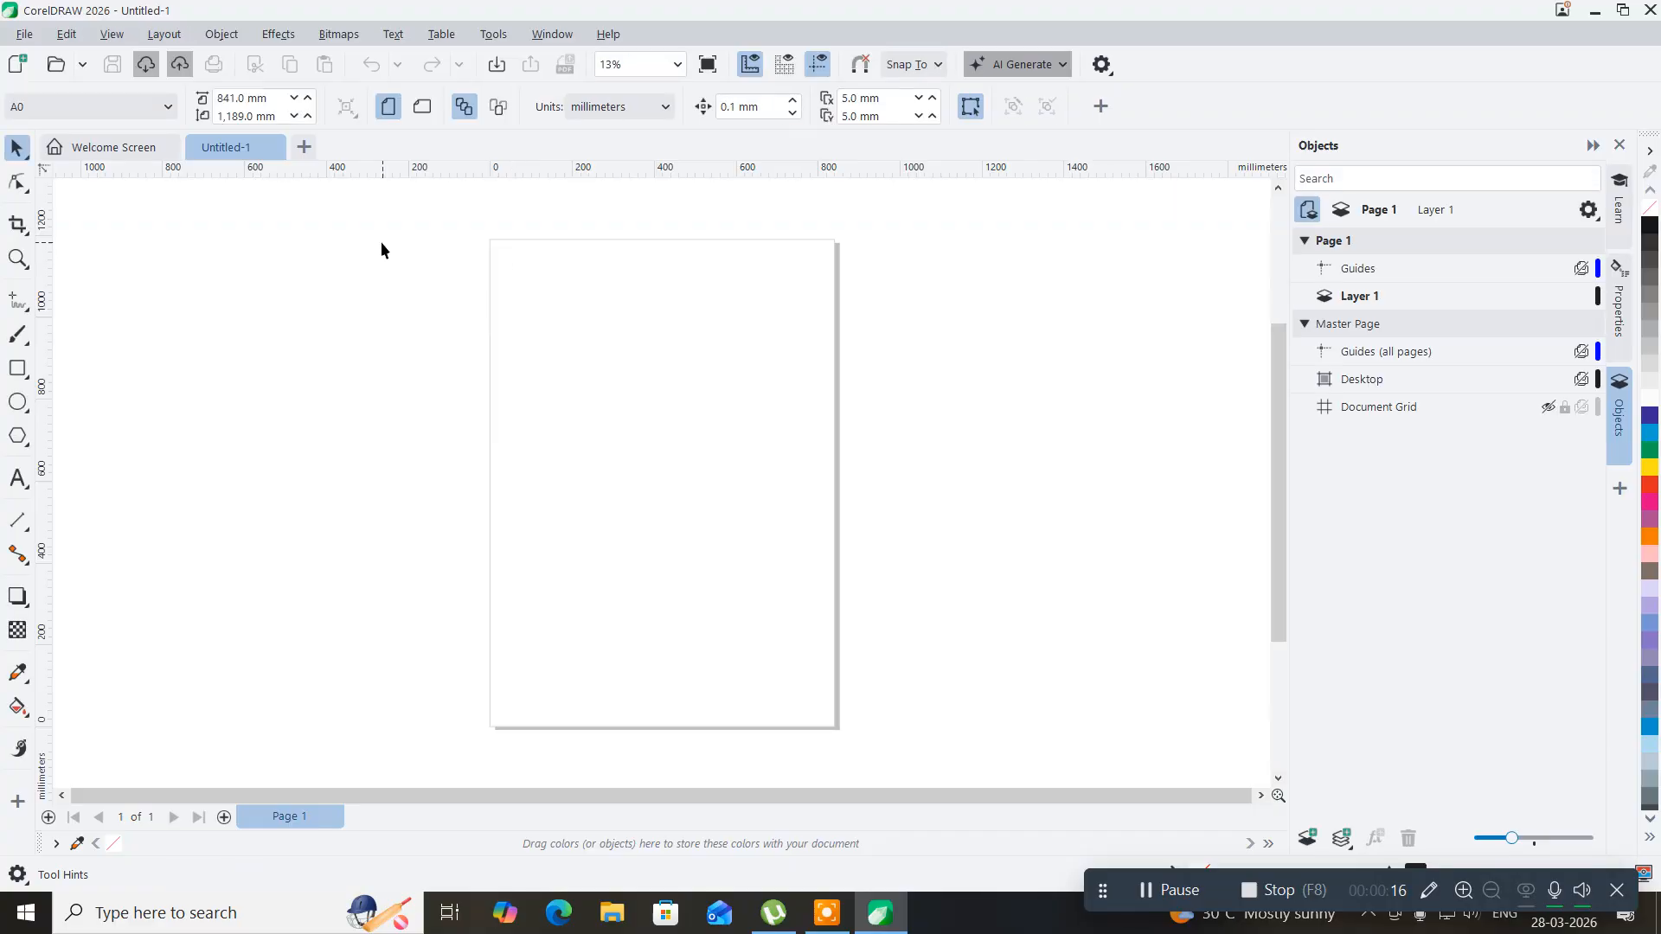
left_click(422, 108)
scroll(558, 429, "up", 2)
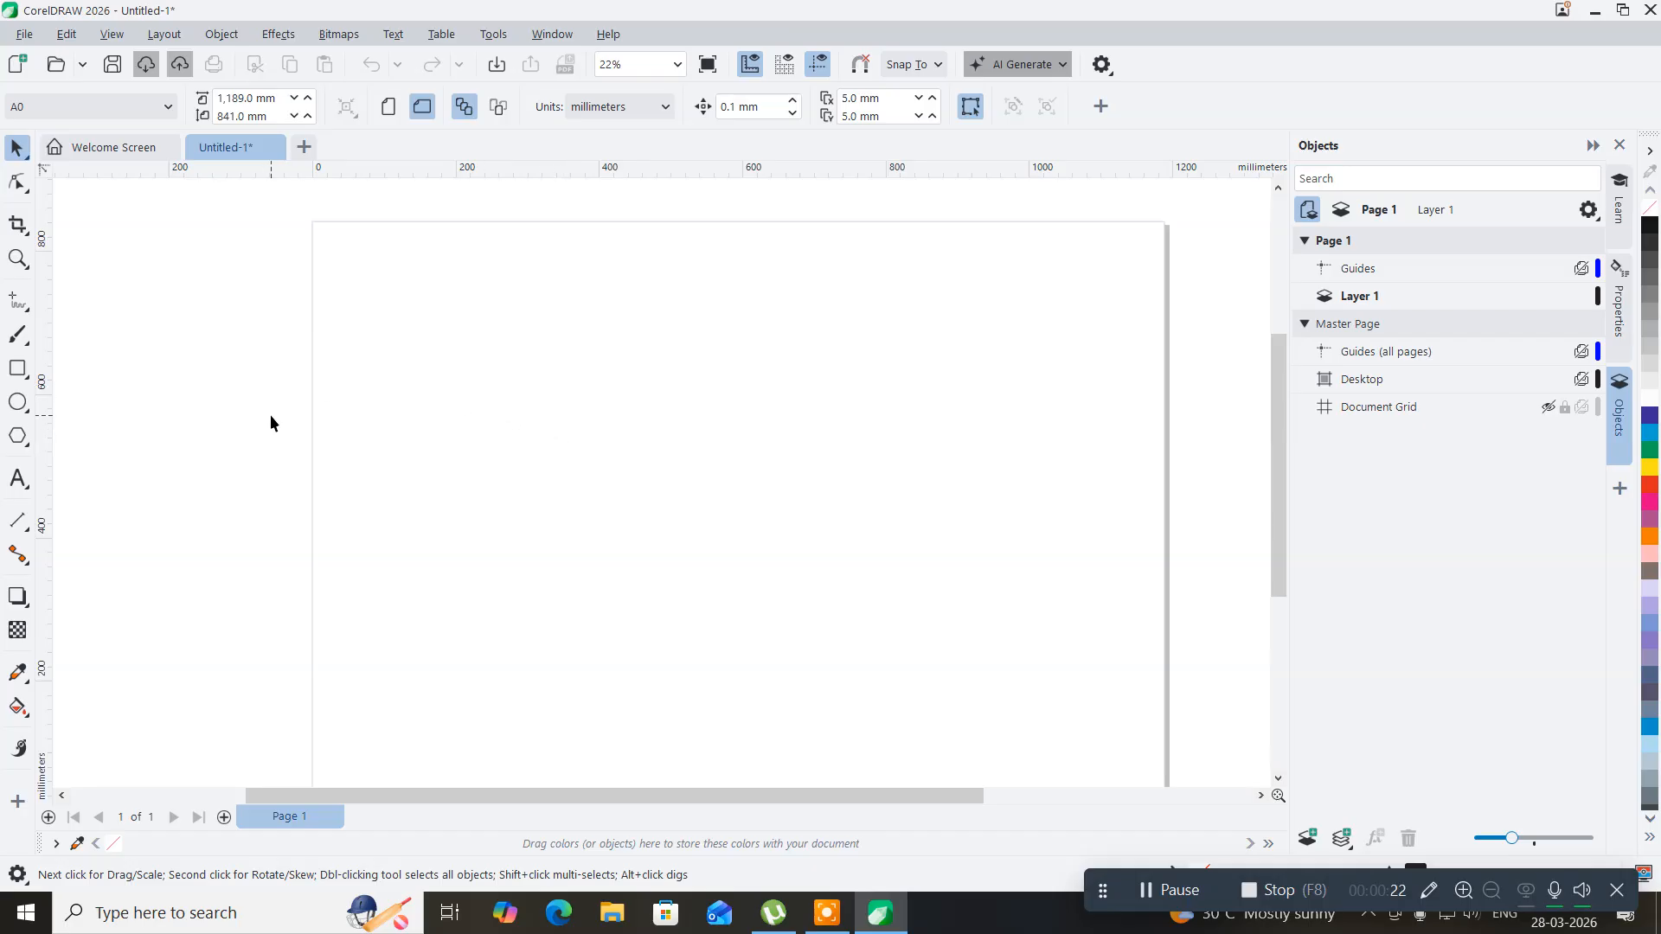
- Draw a rectangle about 441 mm wide and 256 mm high in the upper-left part of the page
left_click(19, 189)
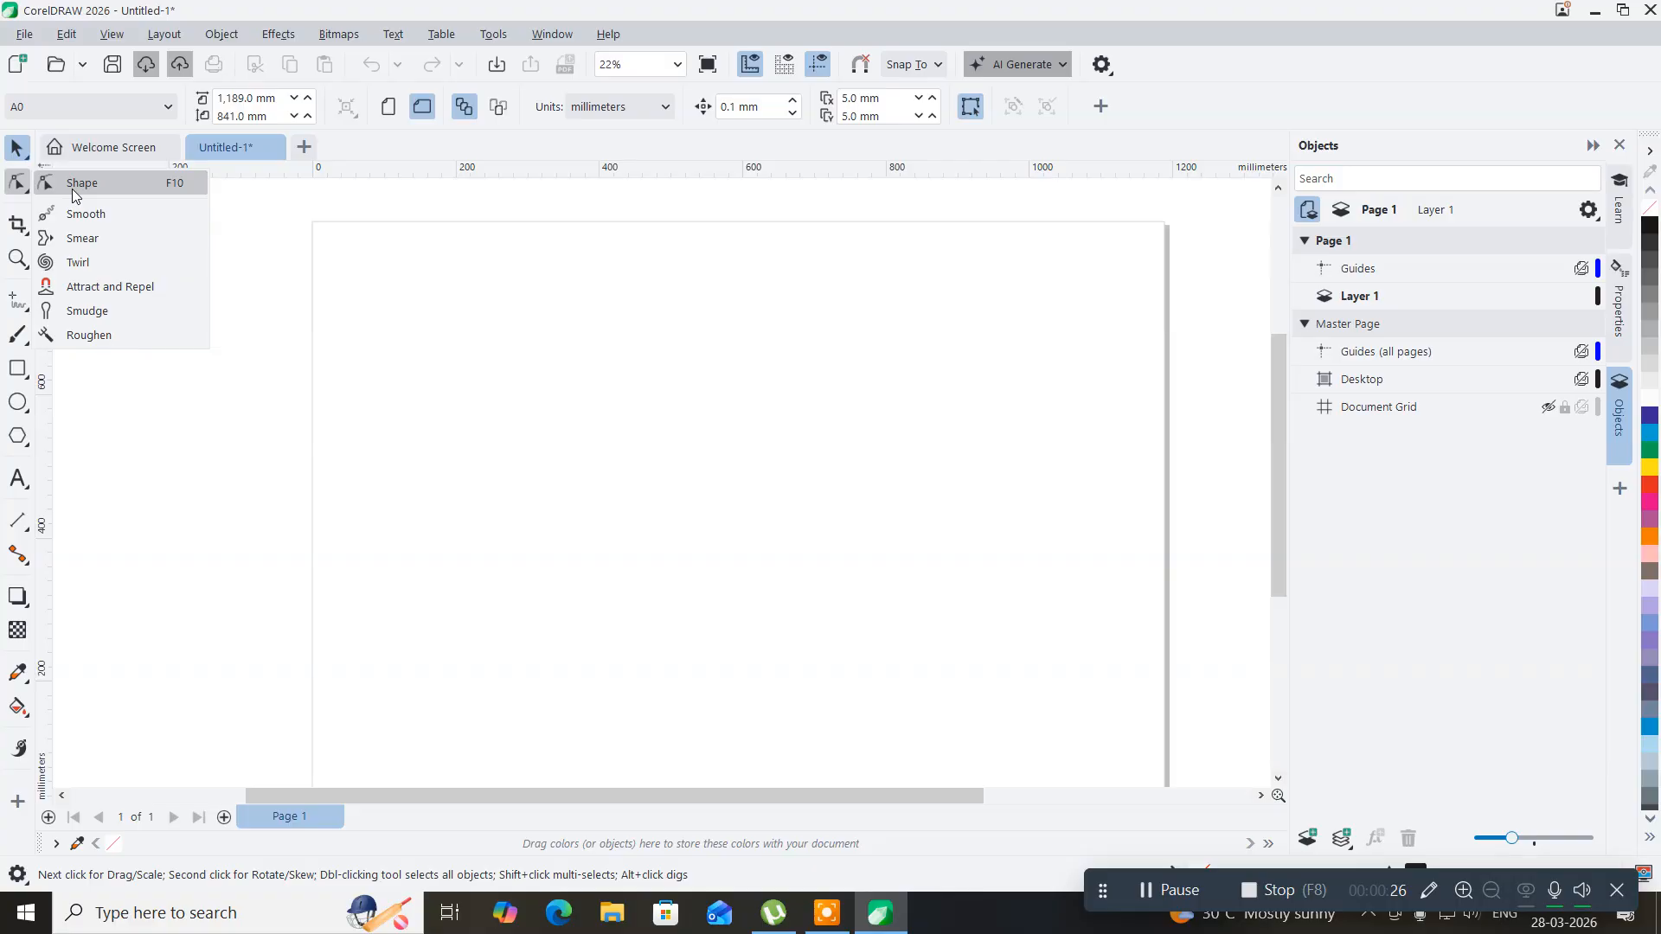
left_click(35, 188)
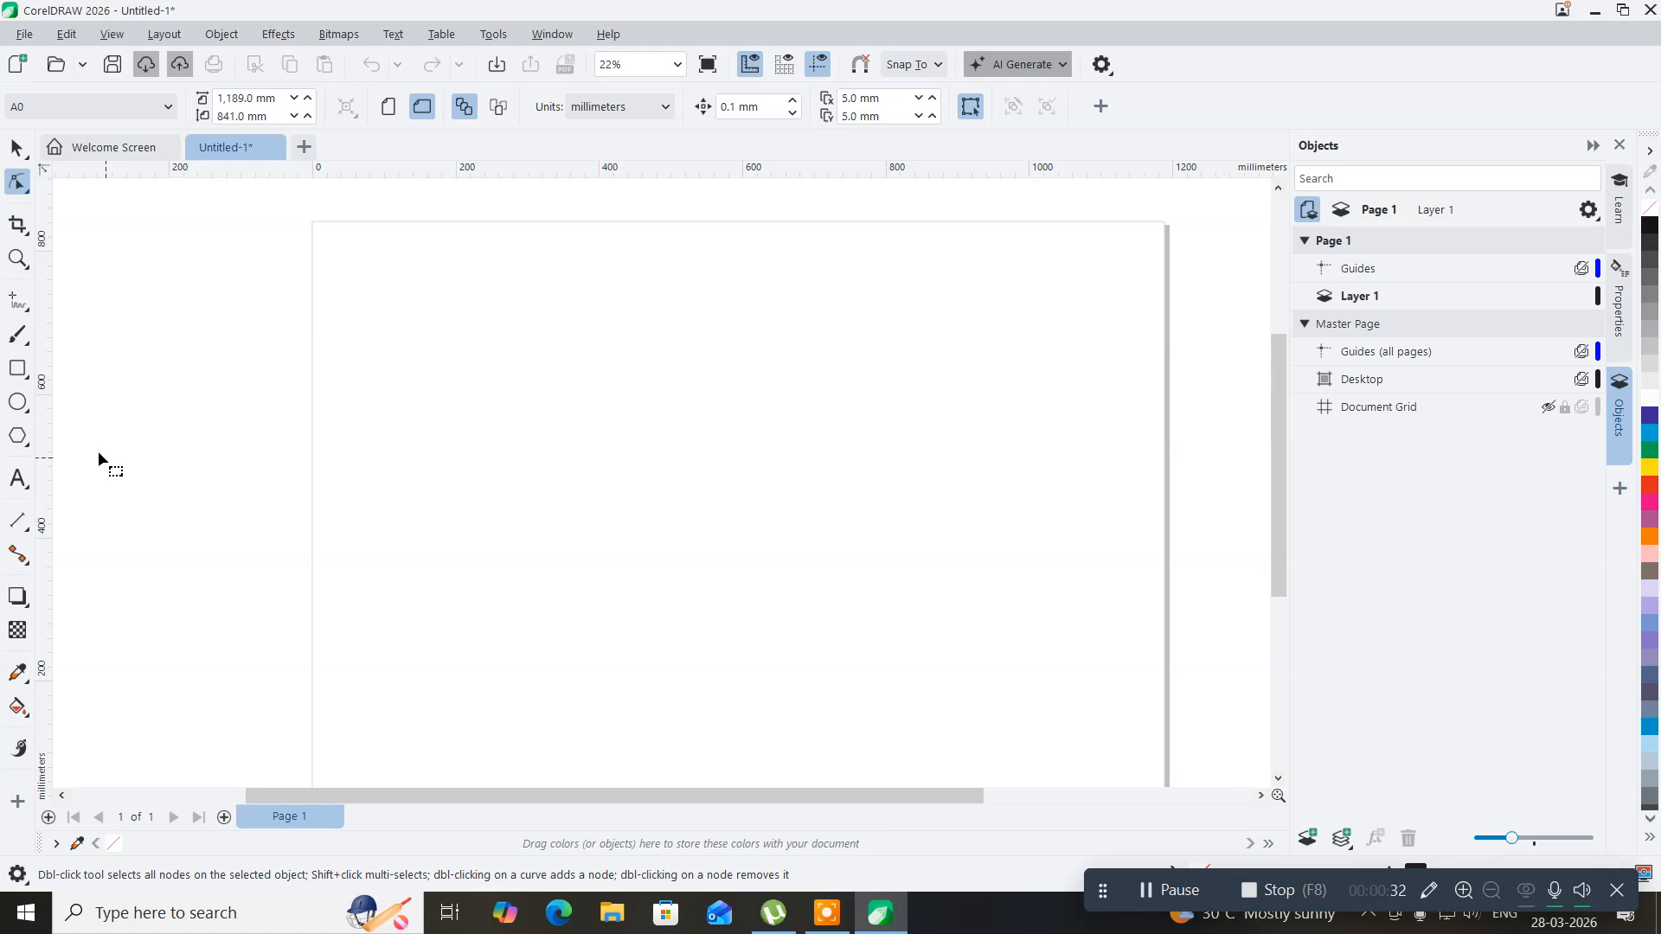
left_click(18, 368)
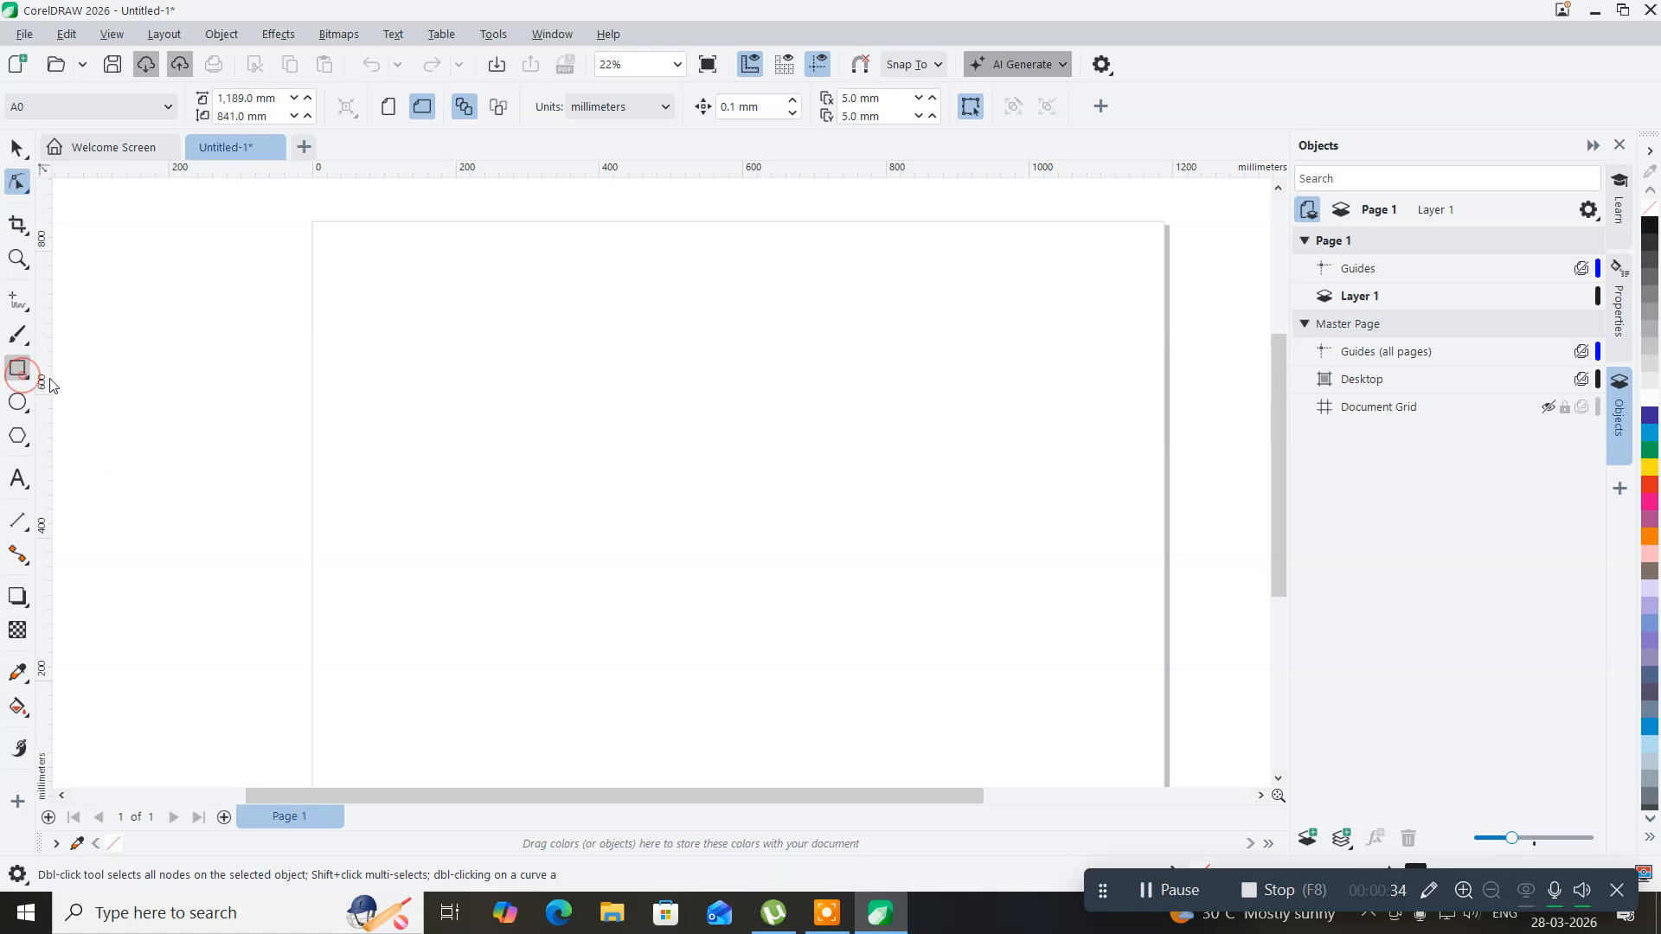
left_click_drag(338, 329, 655, 512)
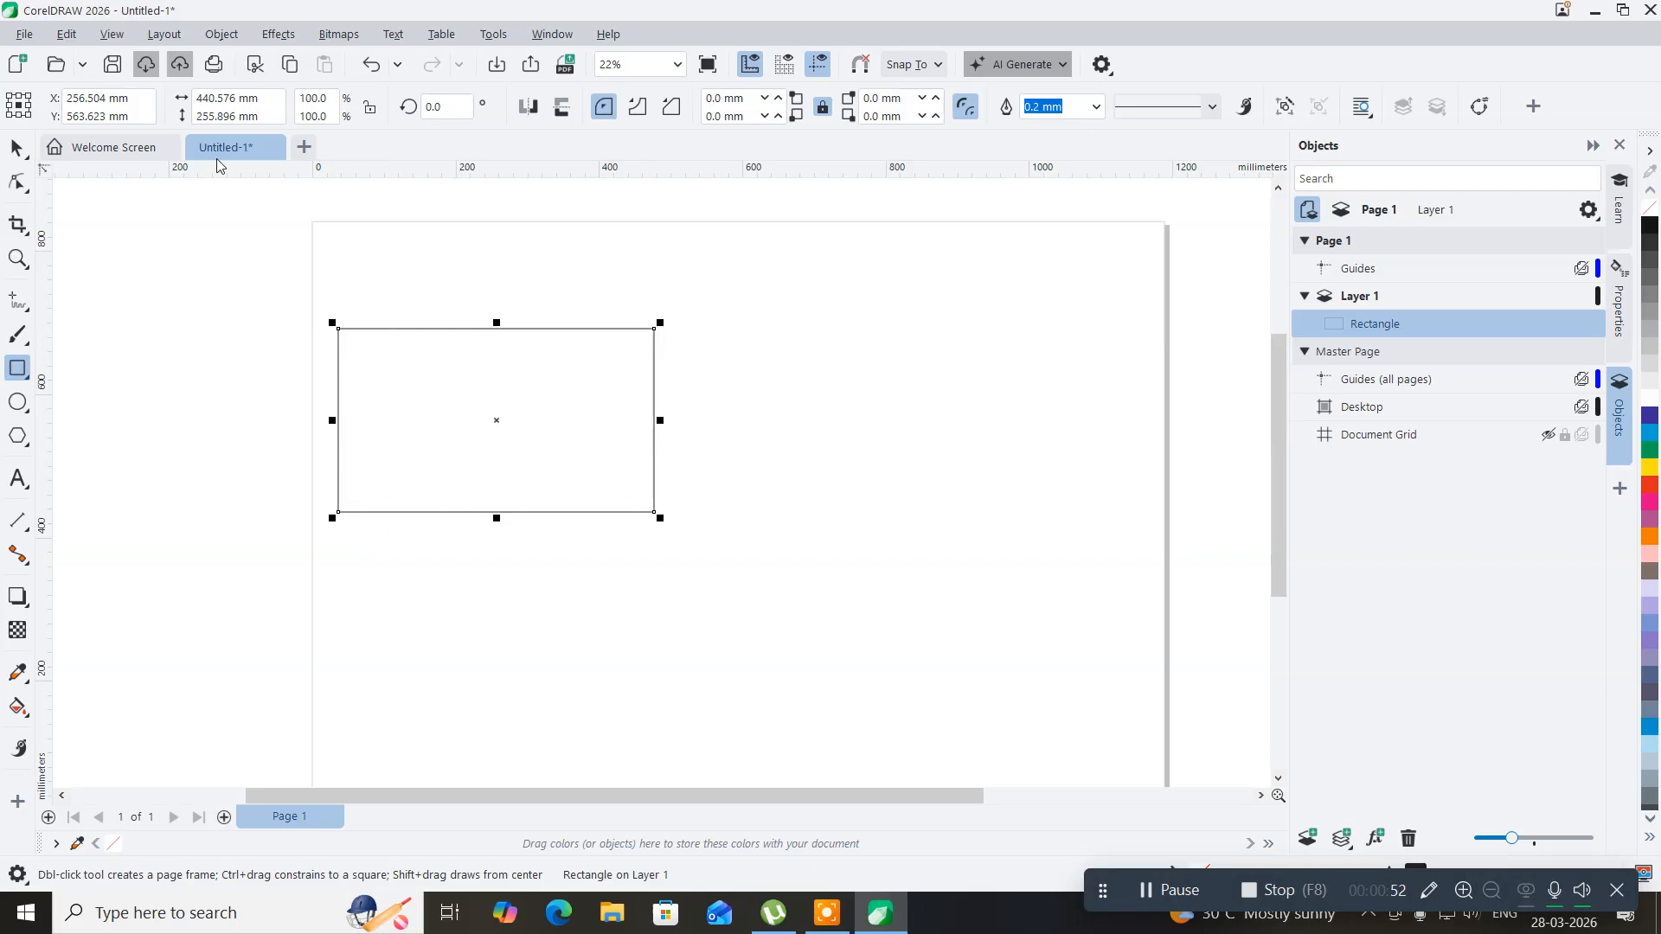
- Set the rectangle's width and height to 200 mm each
left_click(235, 97)
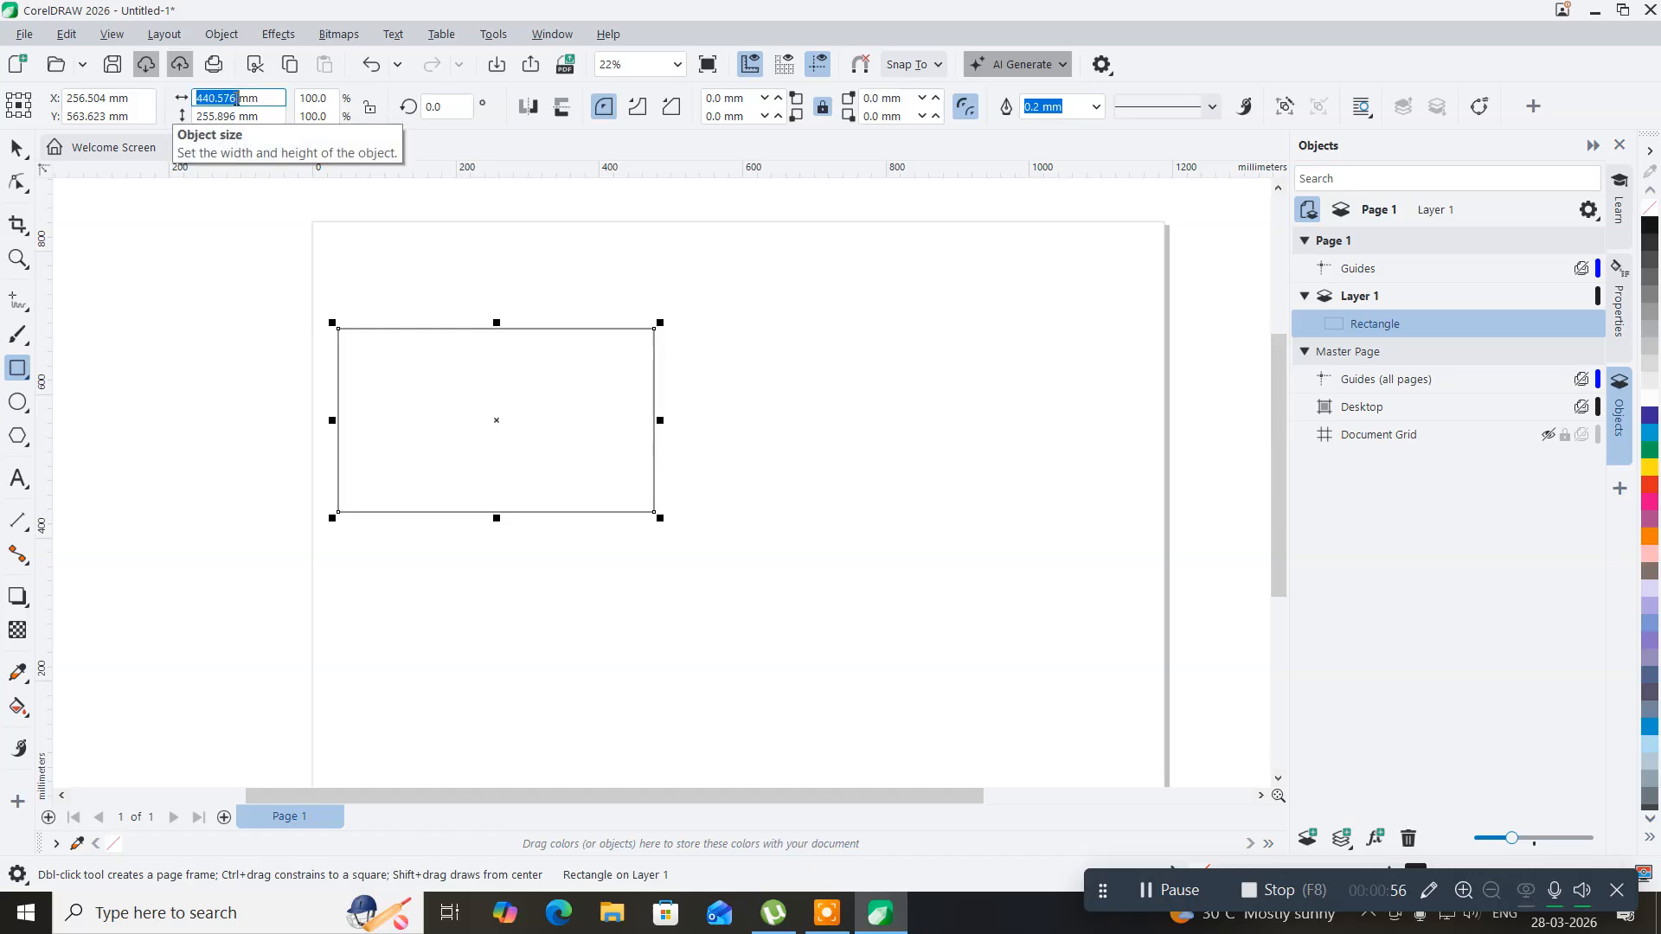
type("200")
key("Return")
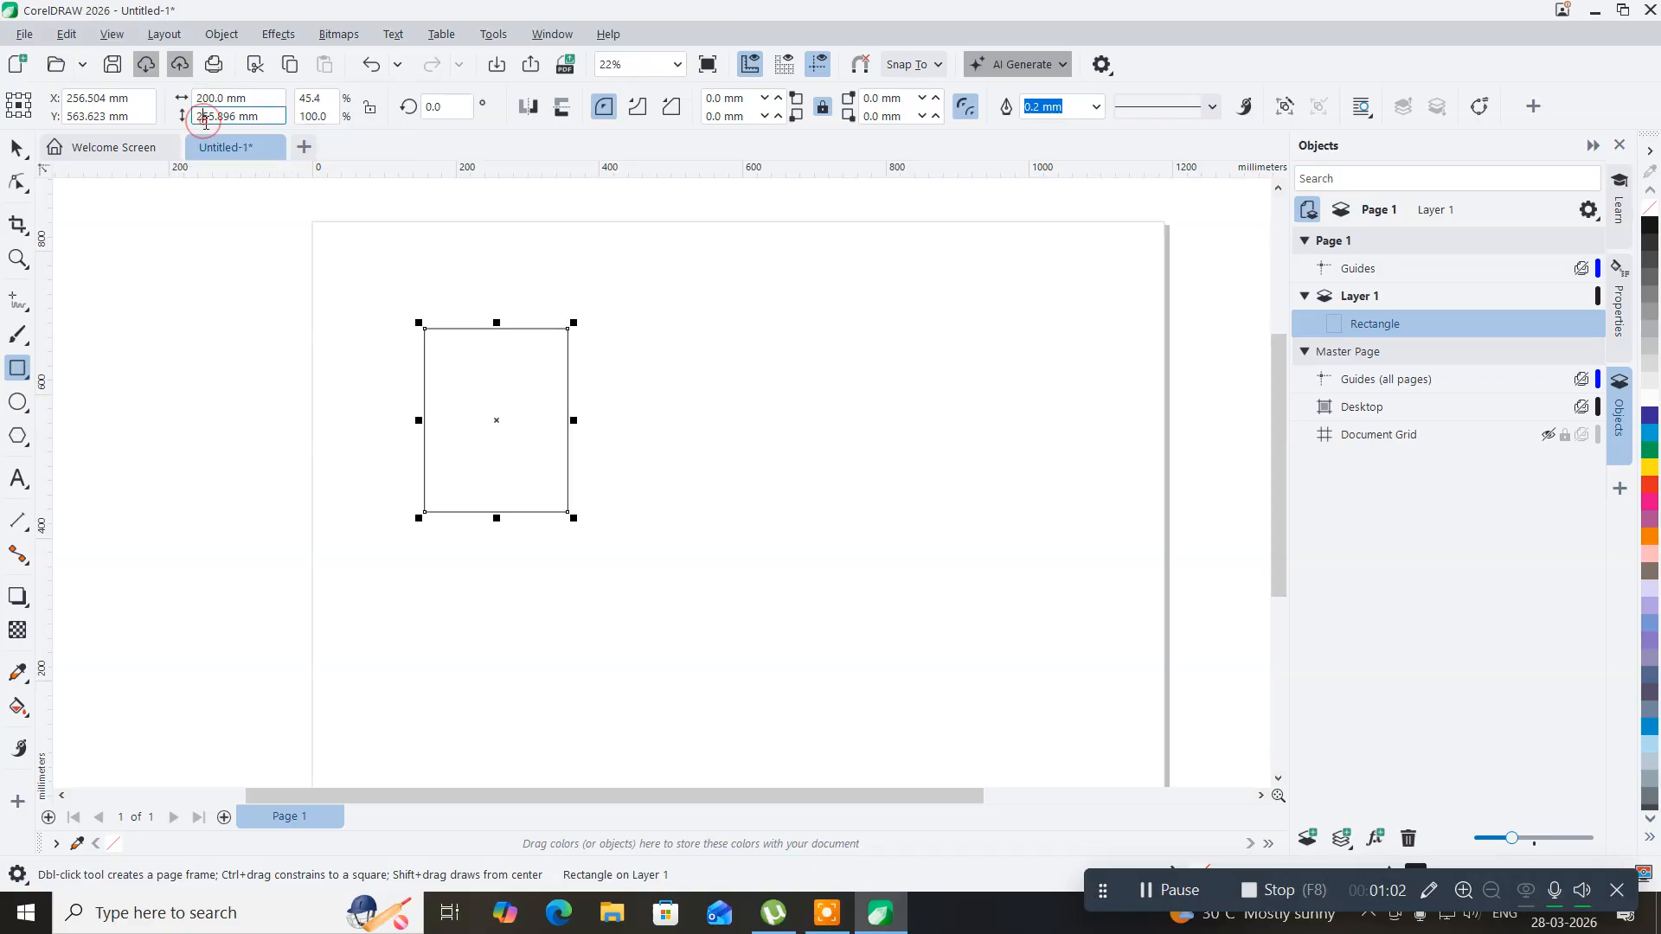
double_click(206, 121)
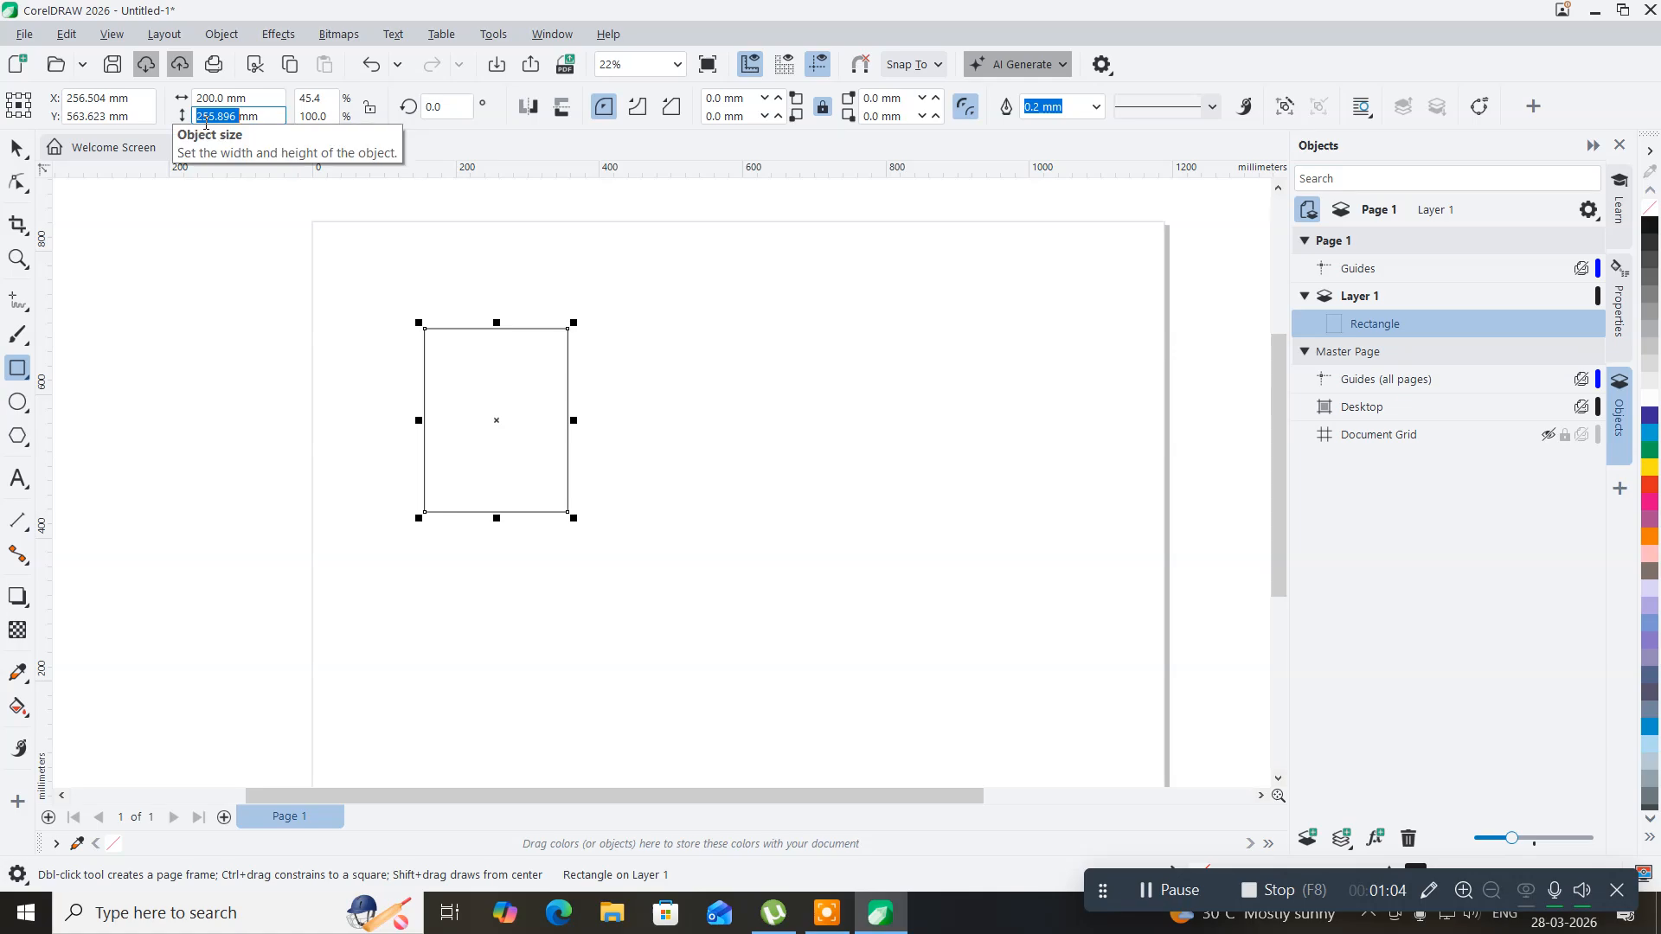
type("200")
key("Return")
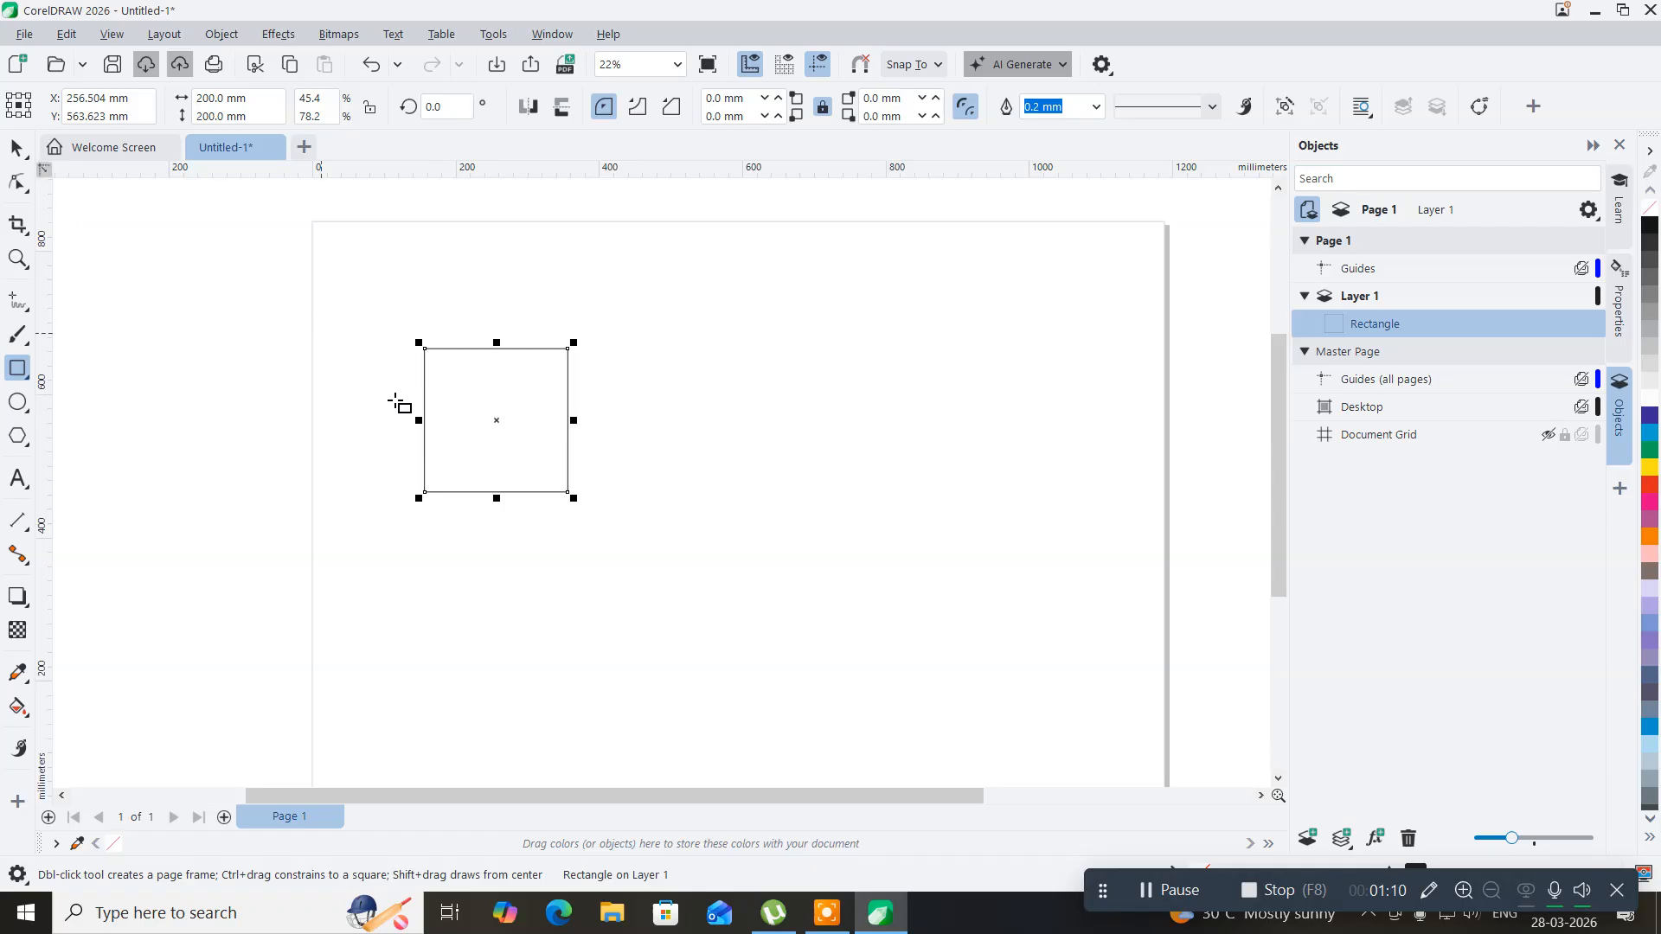
- Try rounding all corners of the square with the Shape tool to about 37 mm and 60 mm, and return them to sharp corners
scroll(447, 415, "up", 3)
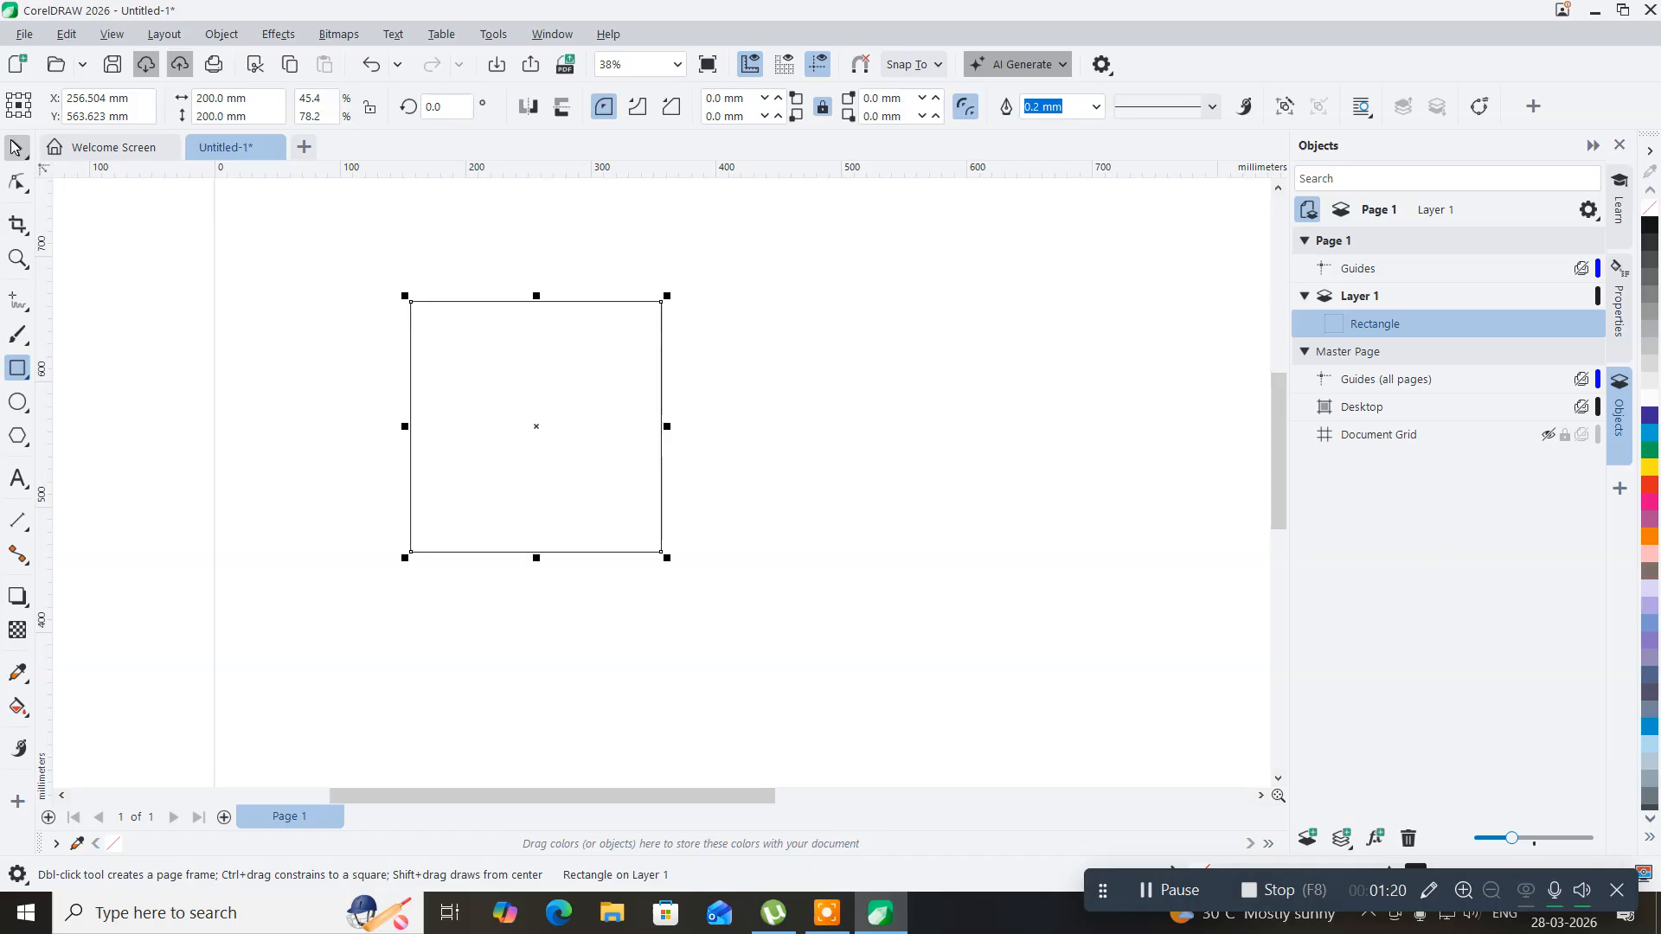
left_click(15, 147)
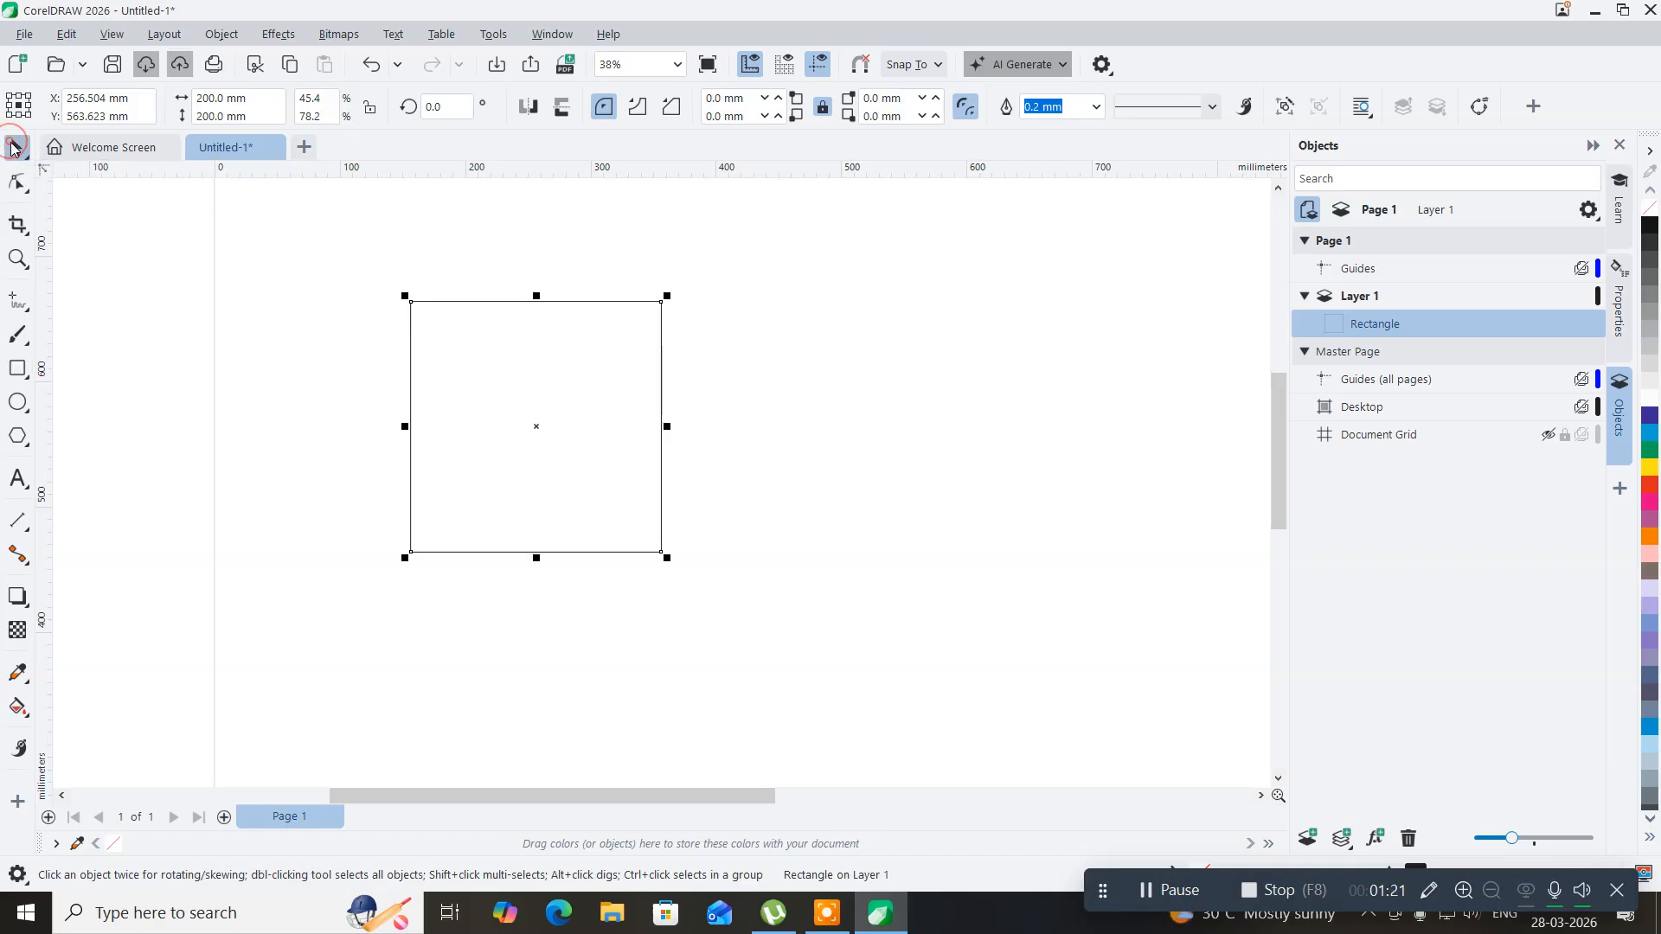
left_click(27, 194)
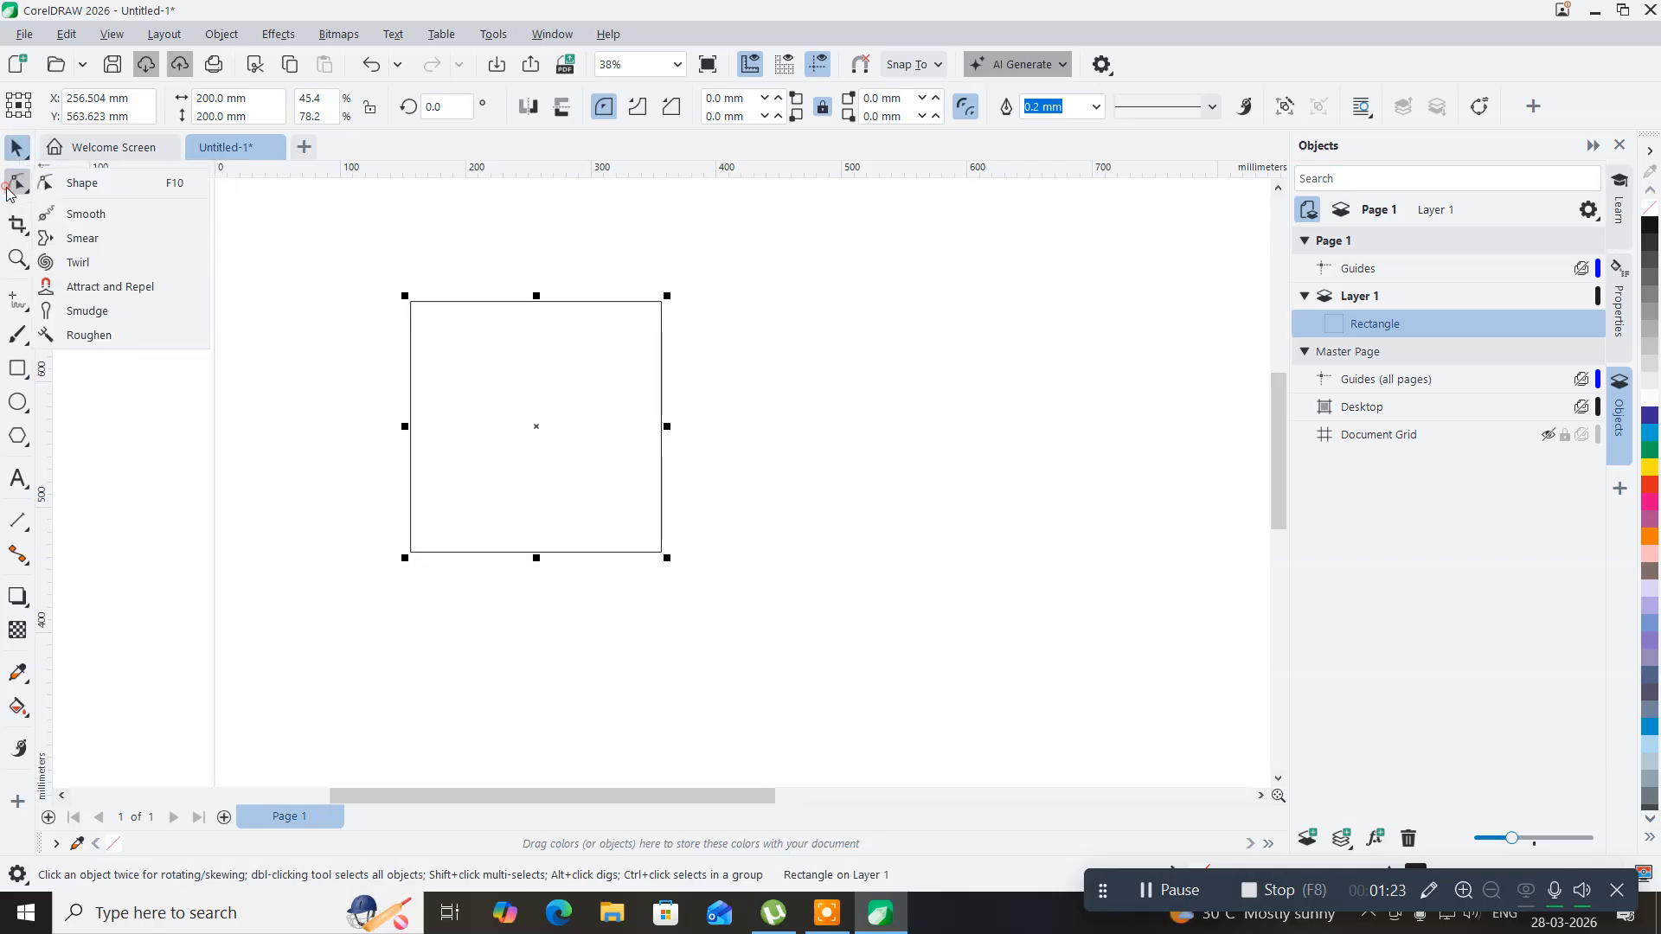
left_click(100, 186)
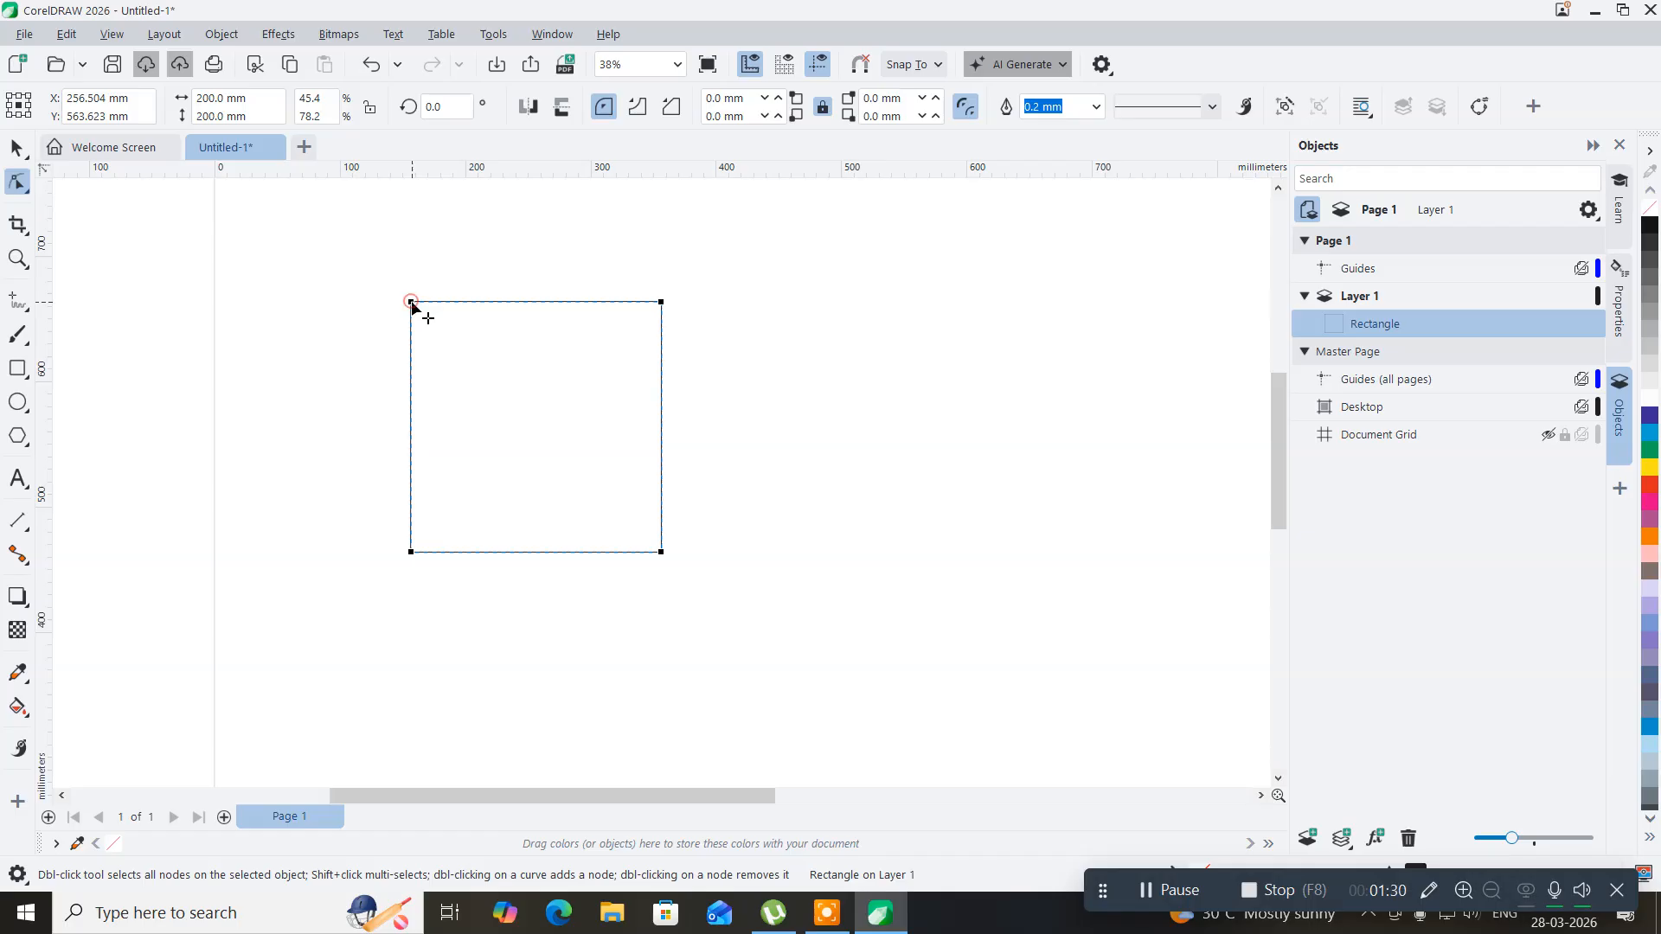
left_click_drag(412, 303, 462, 313)
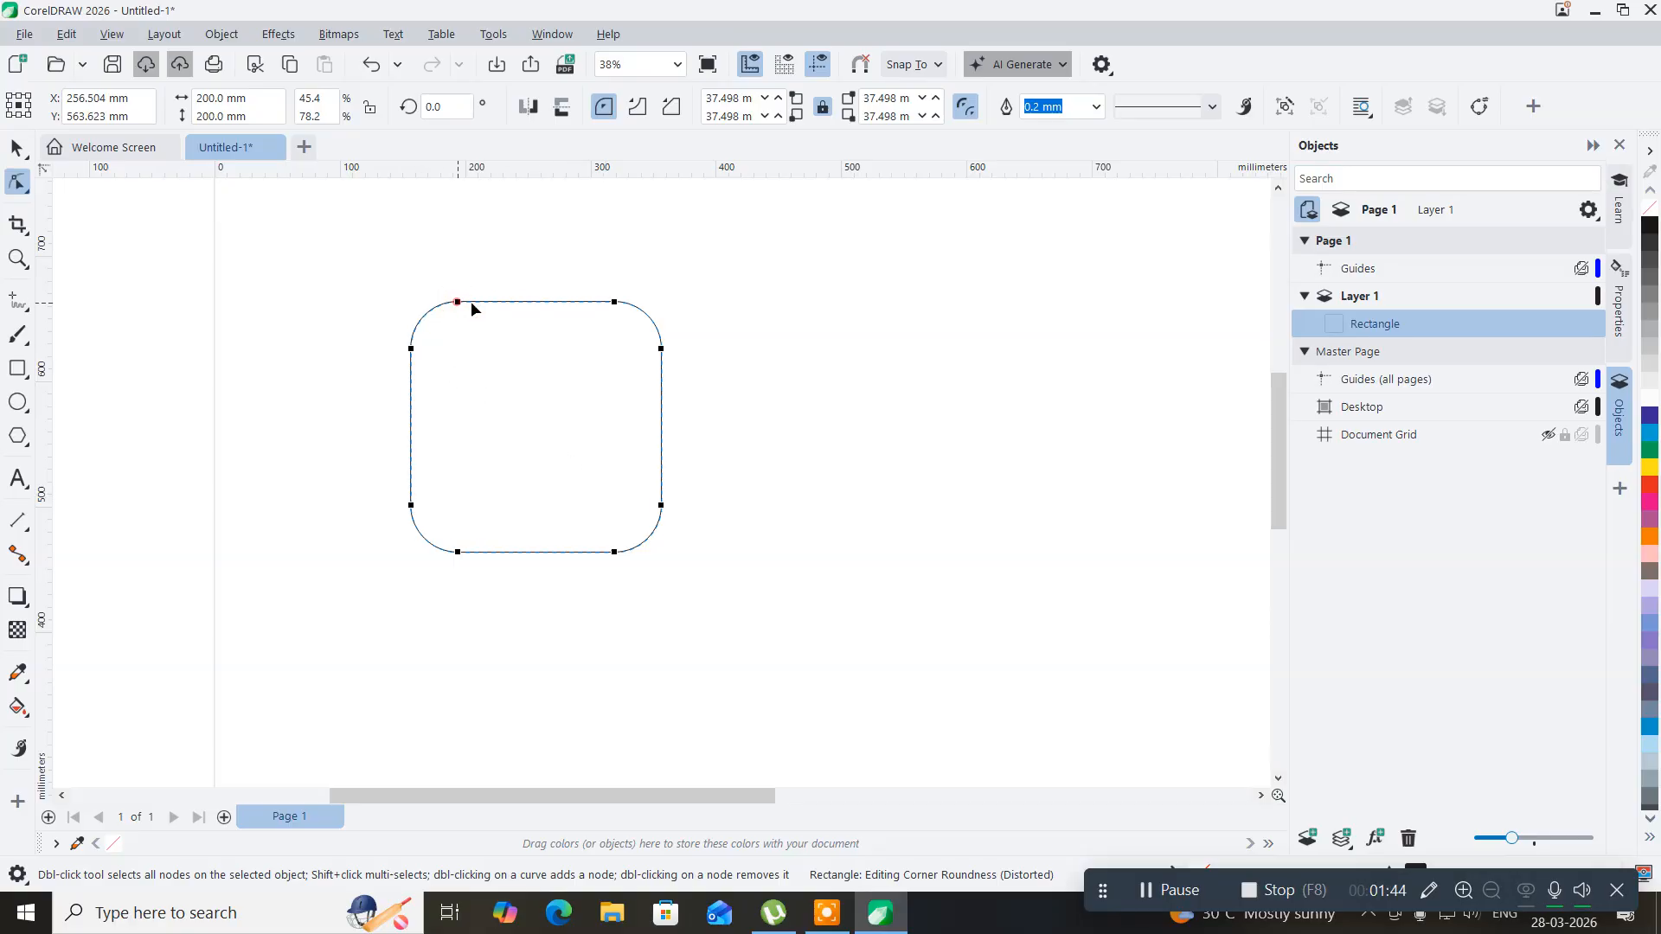
left_click_drag(459, 302, 484, 308)
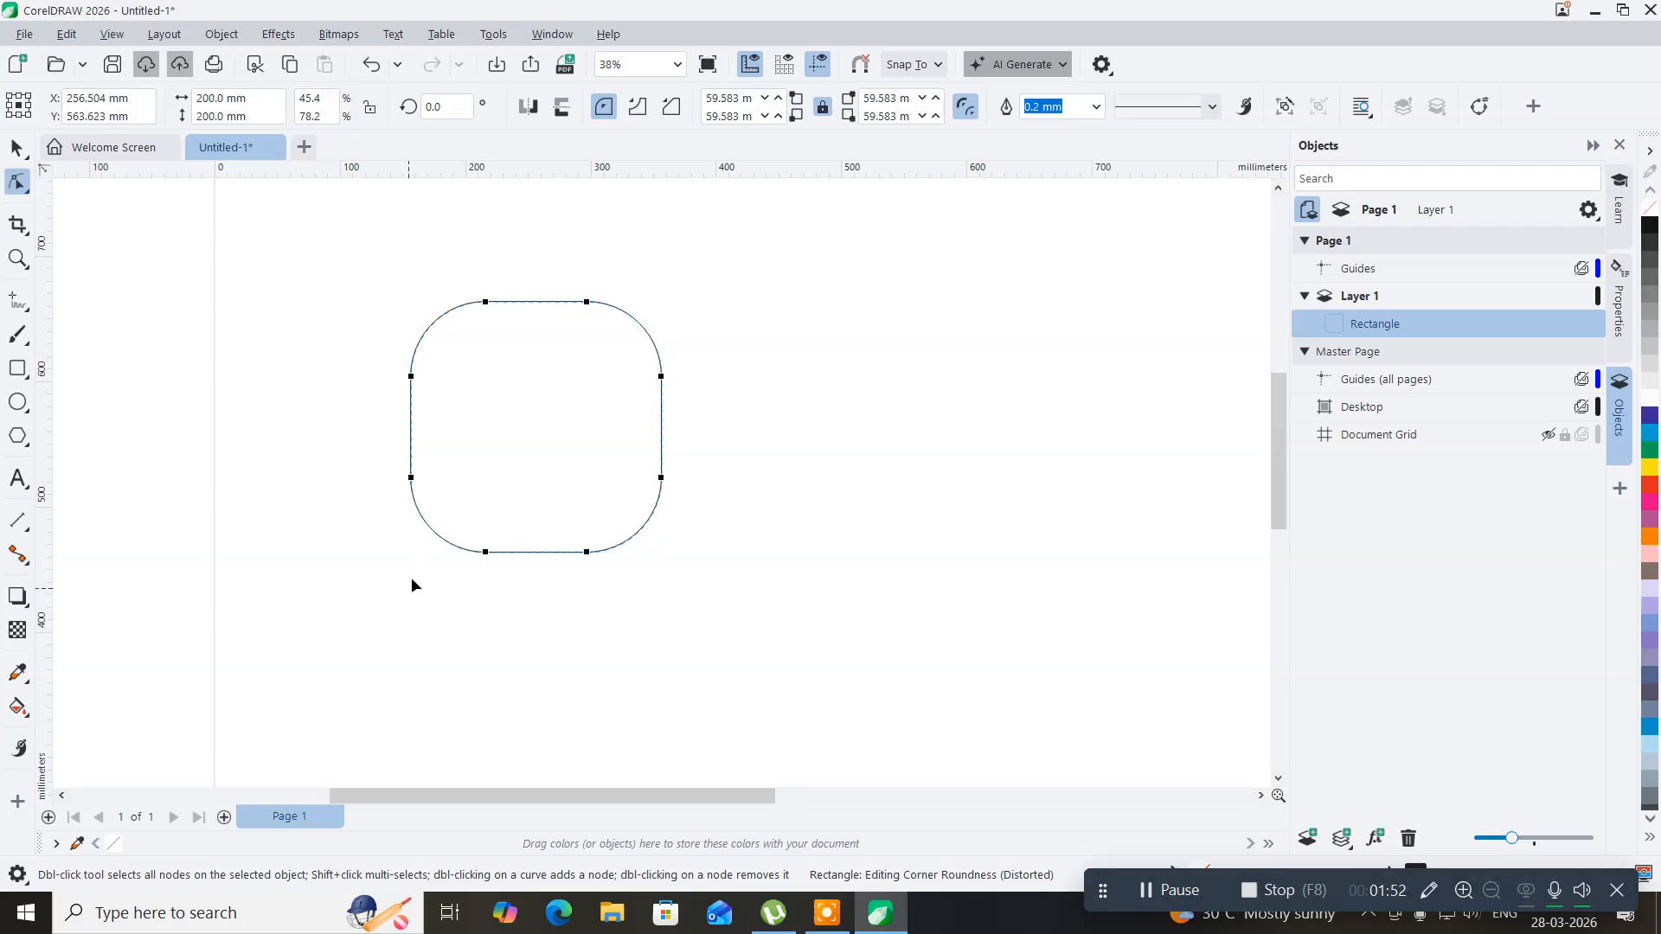
left_click_drag(488, 308, 365, 298)
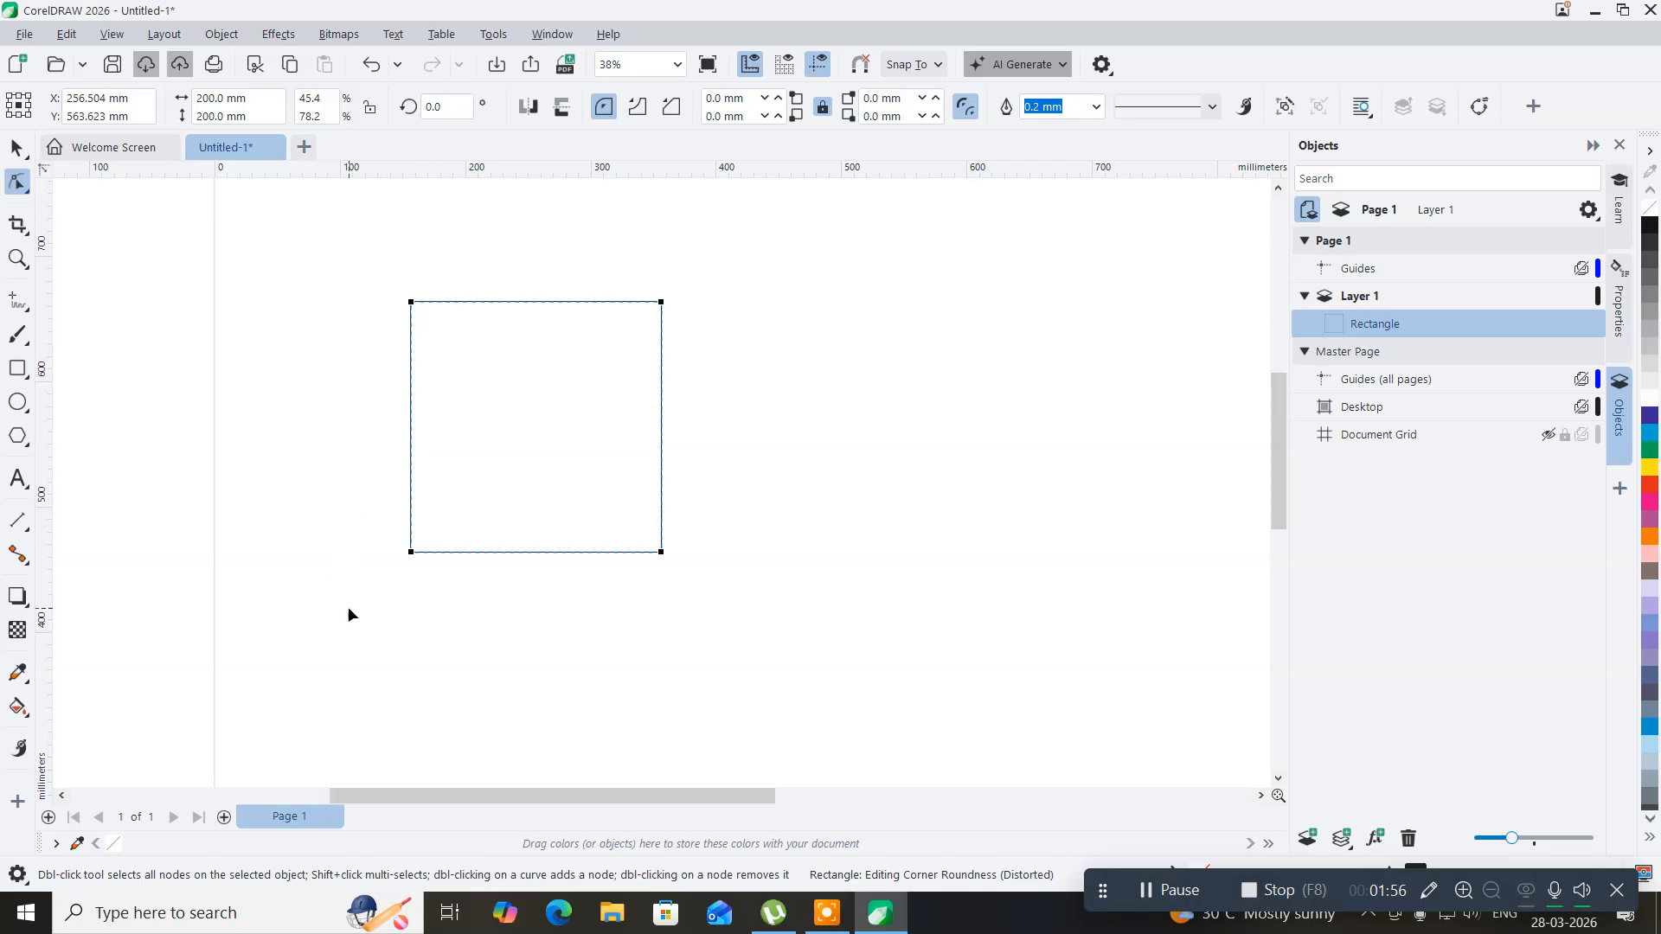
- Scallop the square's corners to about 33 mm, and change them to chamfered corners of about 56 mm
left_click(636, 106)
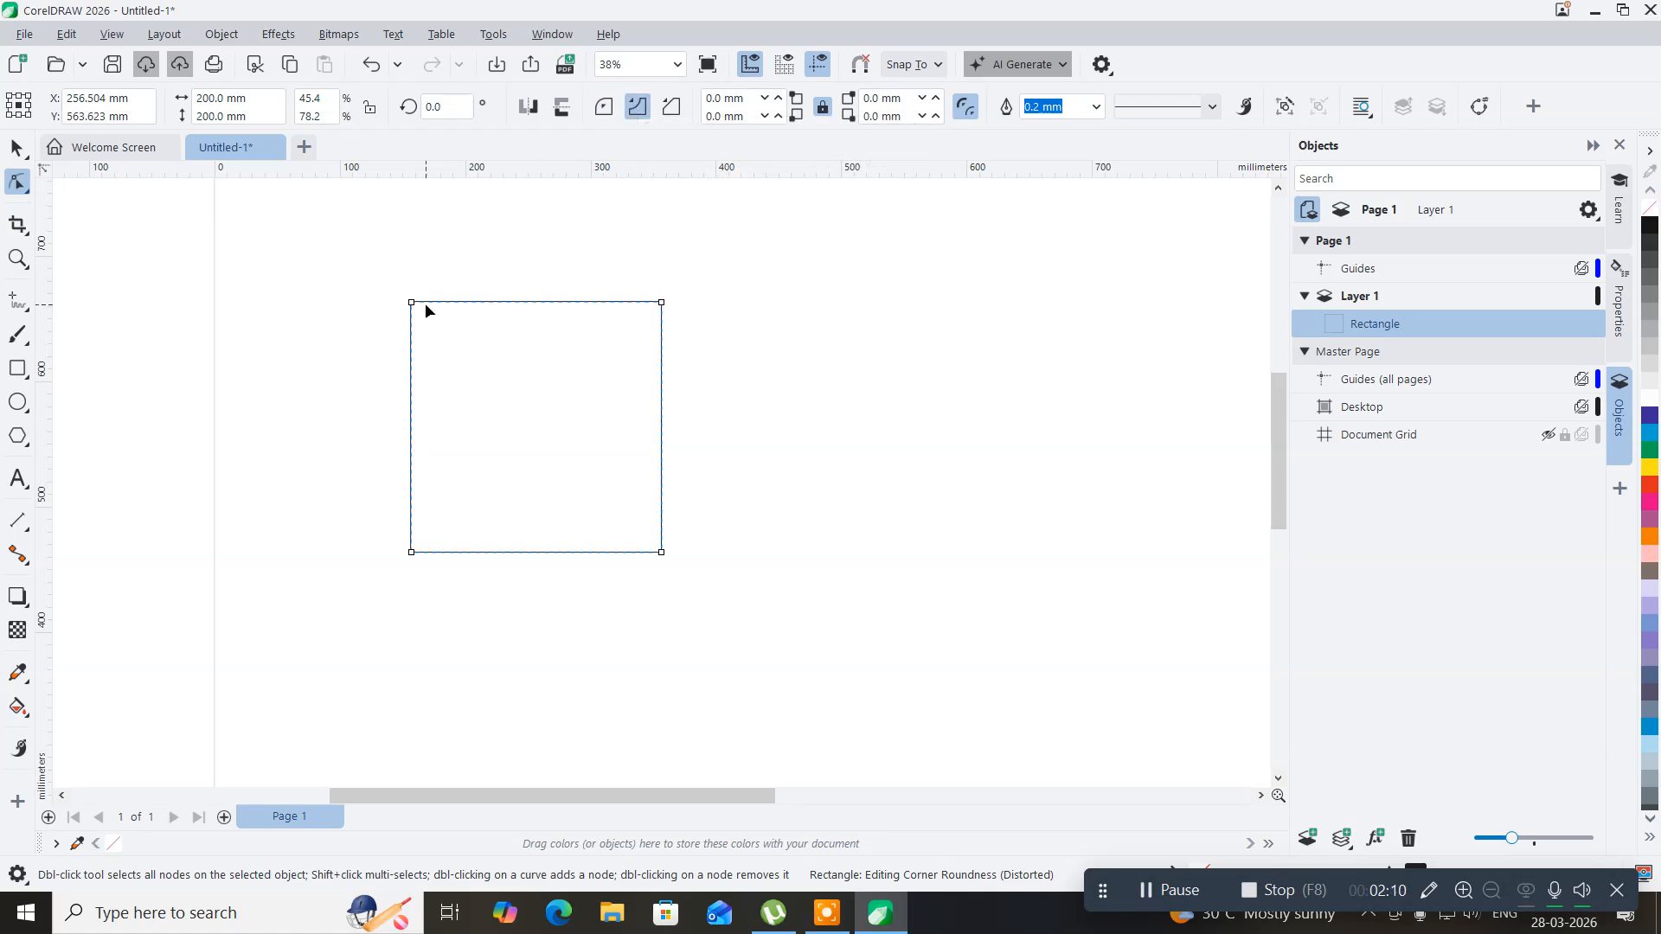
left_click_drag(413, 303, 452, 305)
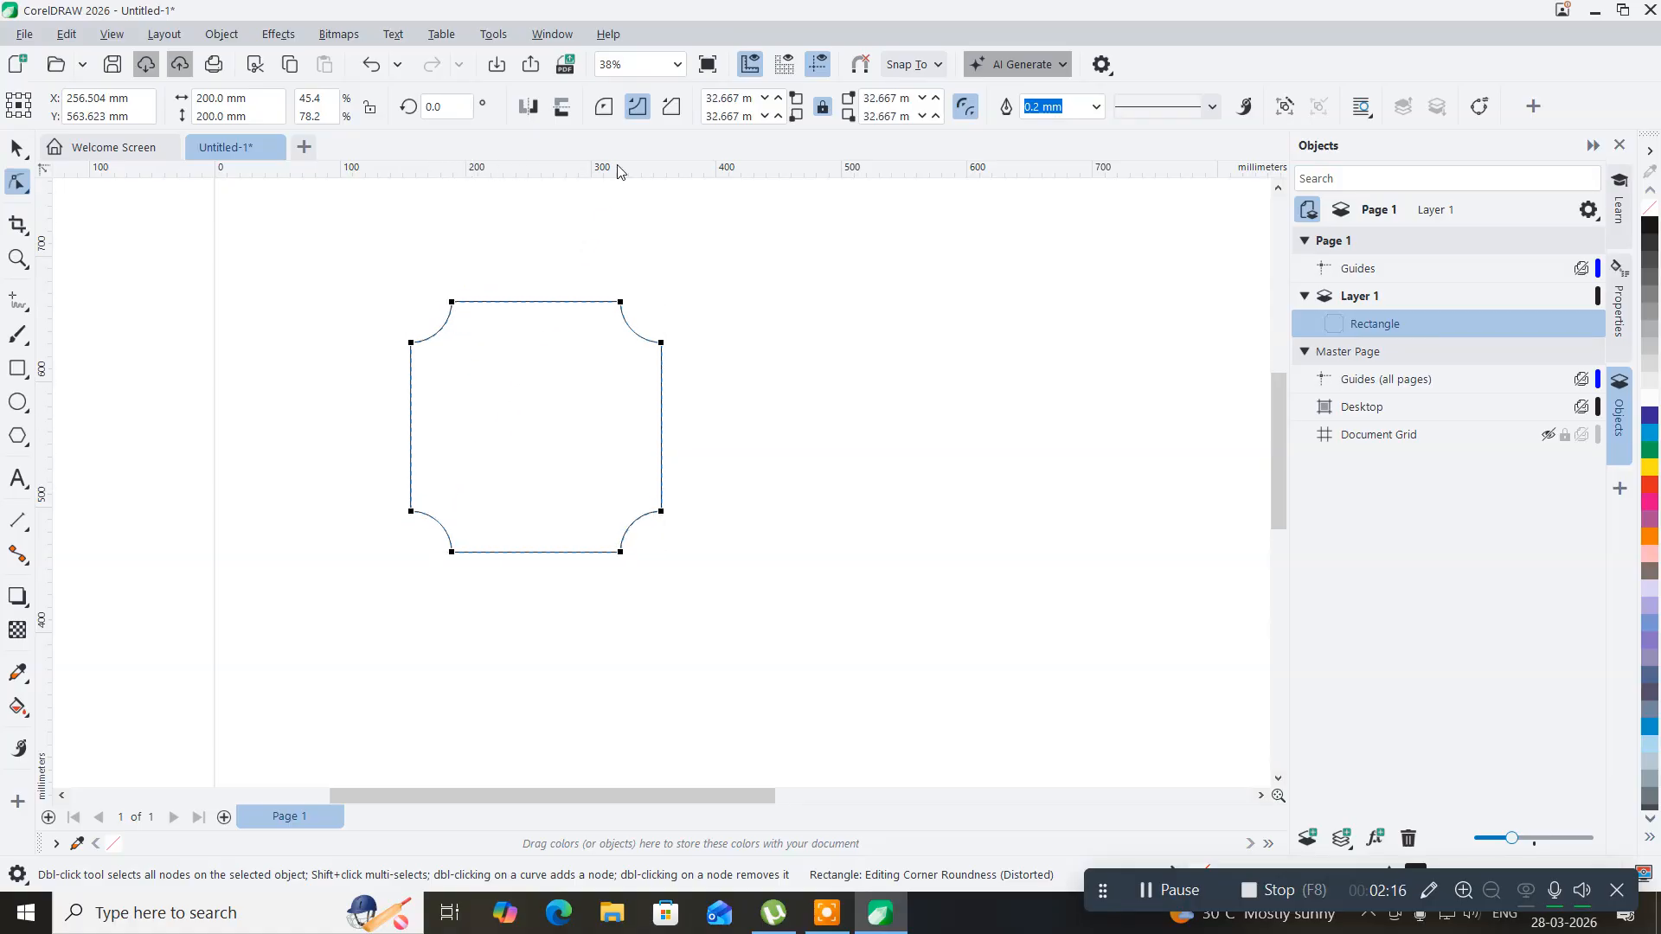
left_click(671, 107)
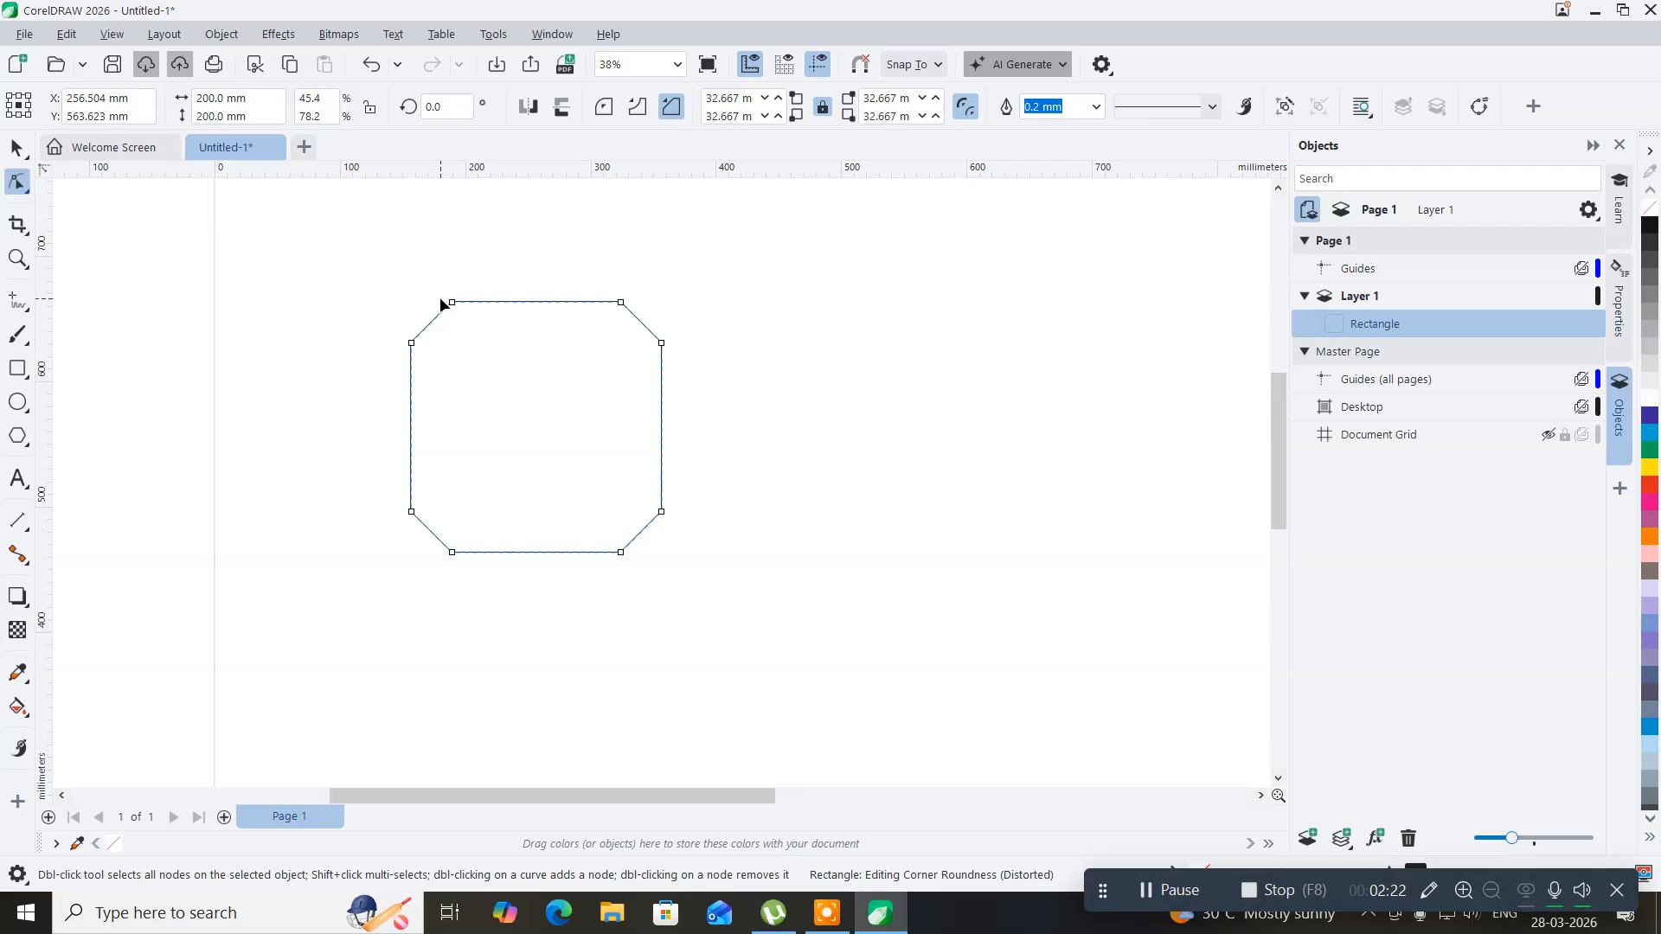
mouse_move(457, 303)
left_mouse_down()
mouse_move(418, 285)
mouse_move(481, 304)
left_mouse_up()
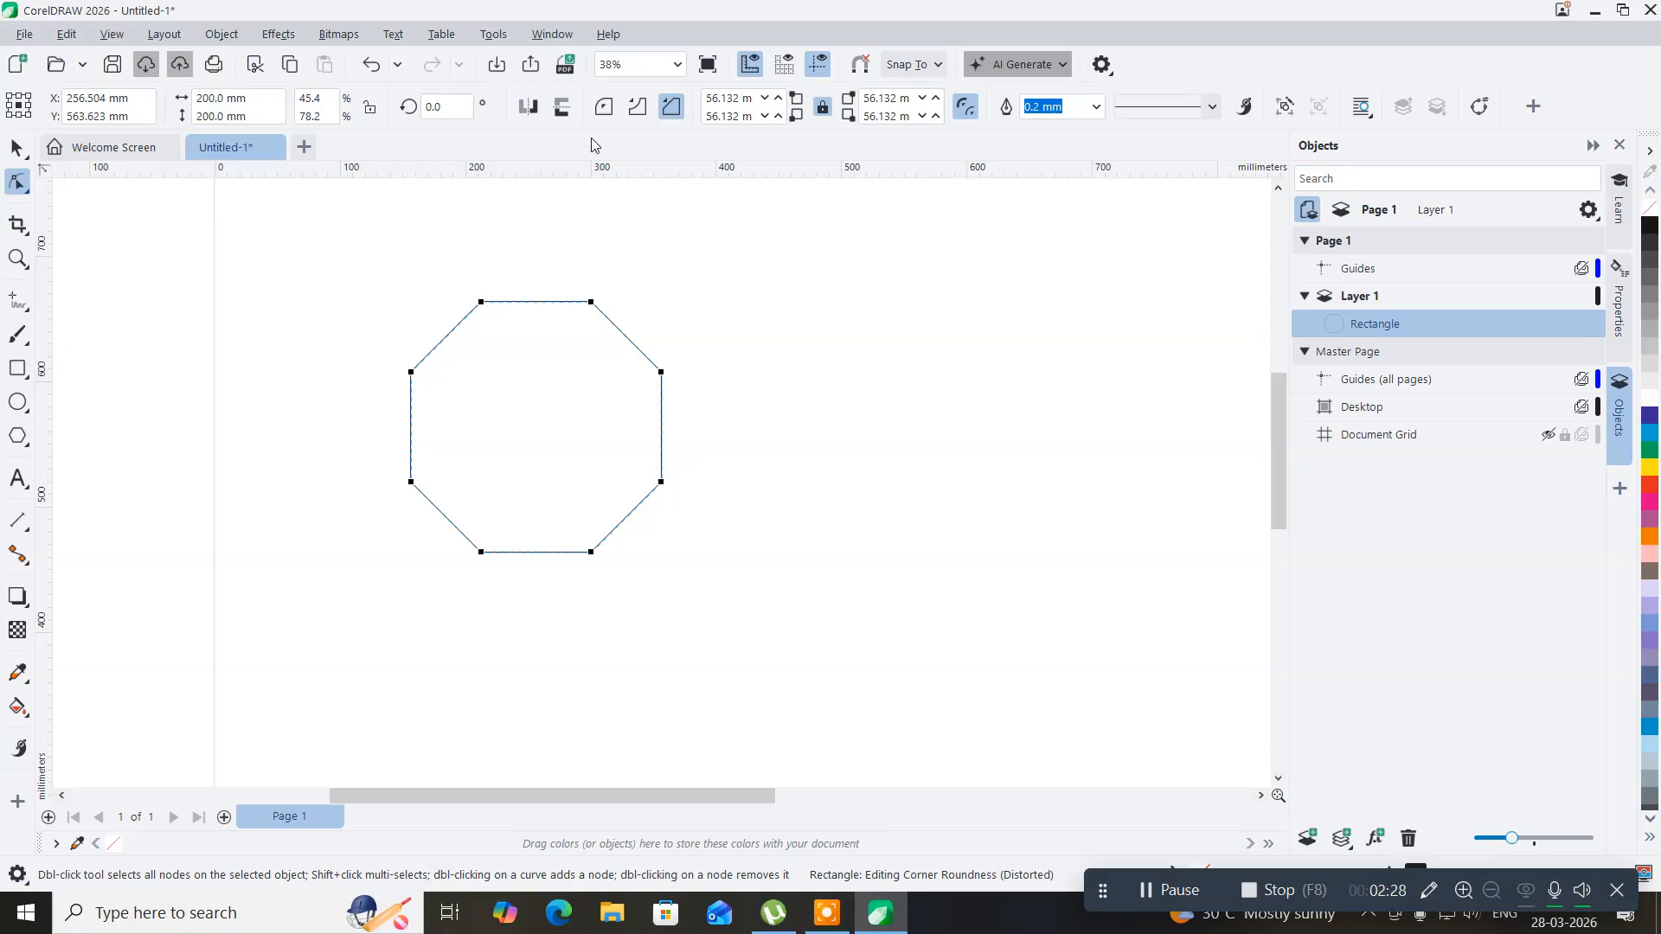
- Make the corners round and, with the radii unlinked, set the square's lower-left and upper-right corner radii to 0 mm
left_click(603, 105)
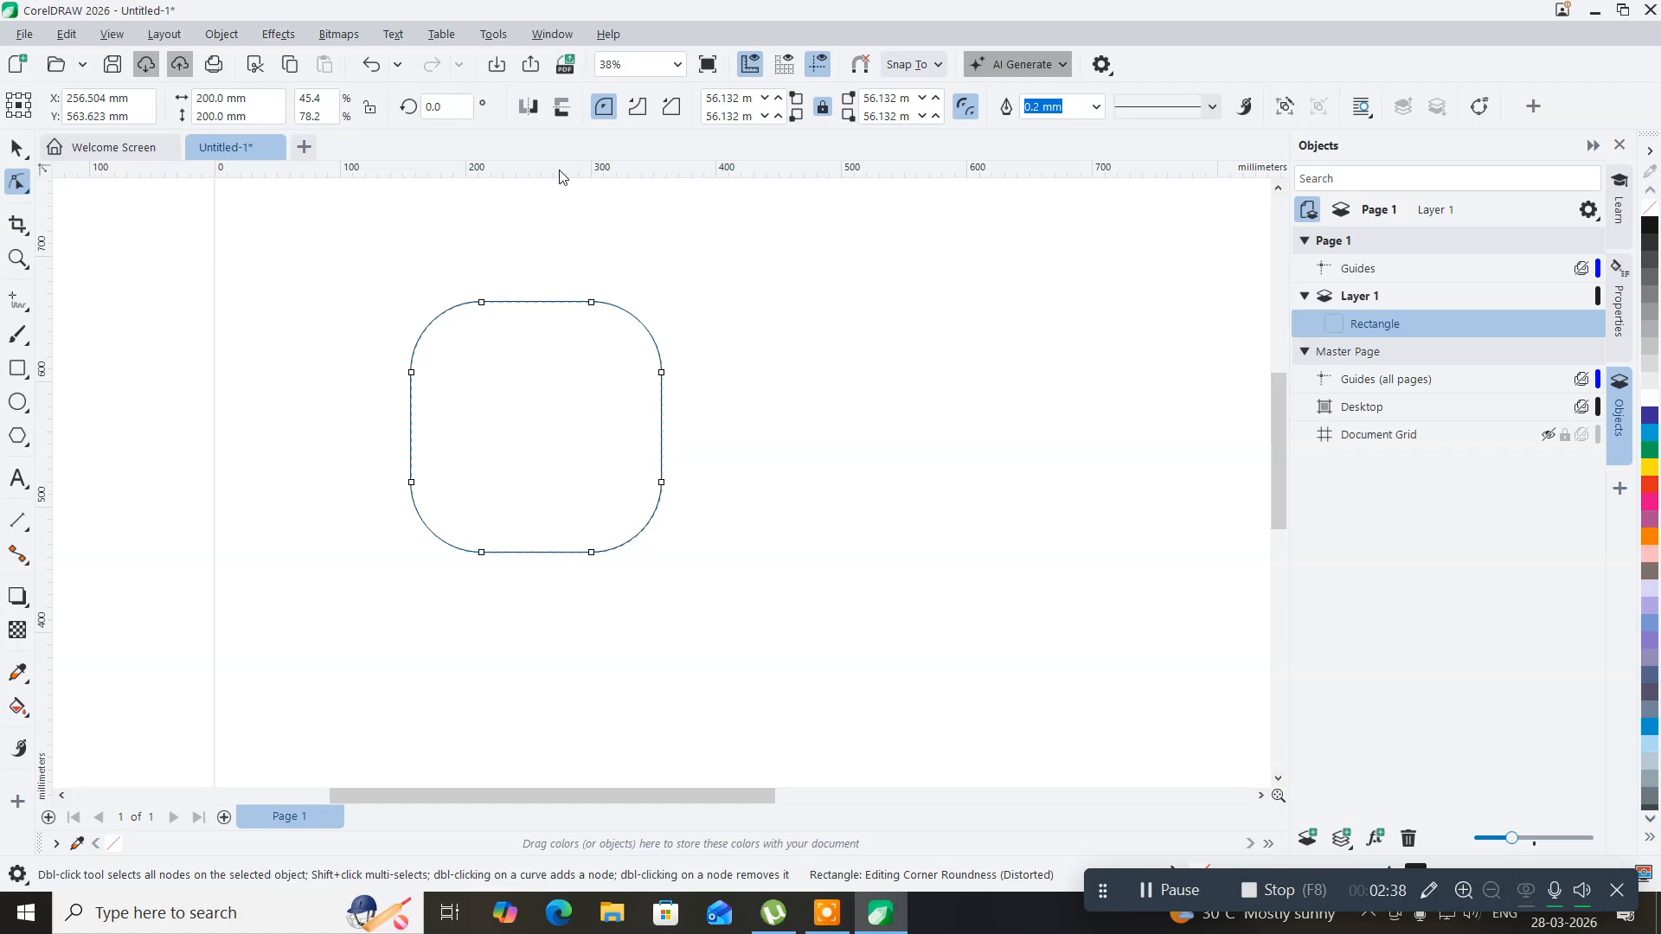
left_click(821, 109)
double_click(724, 117)
type("0")
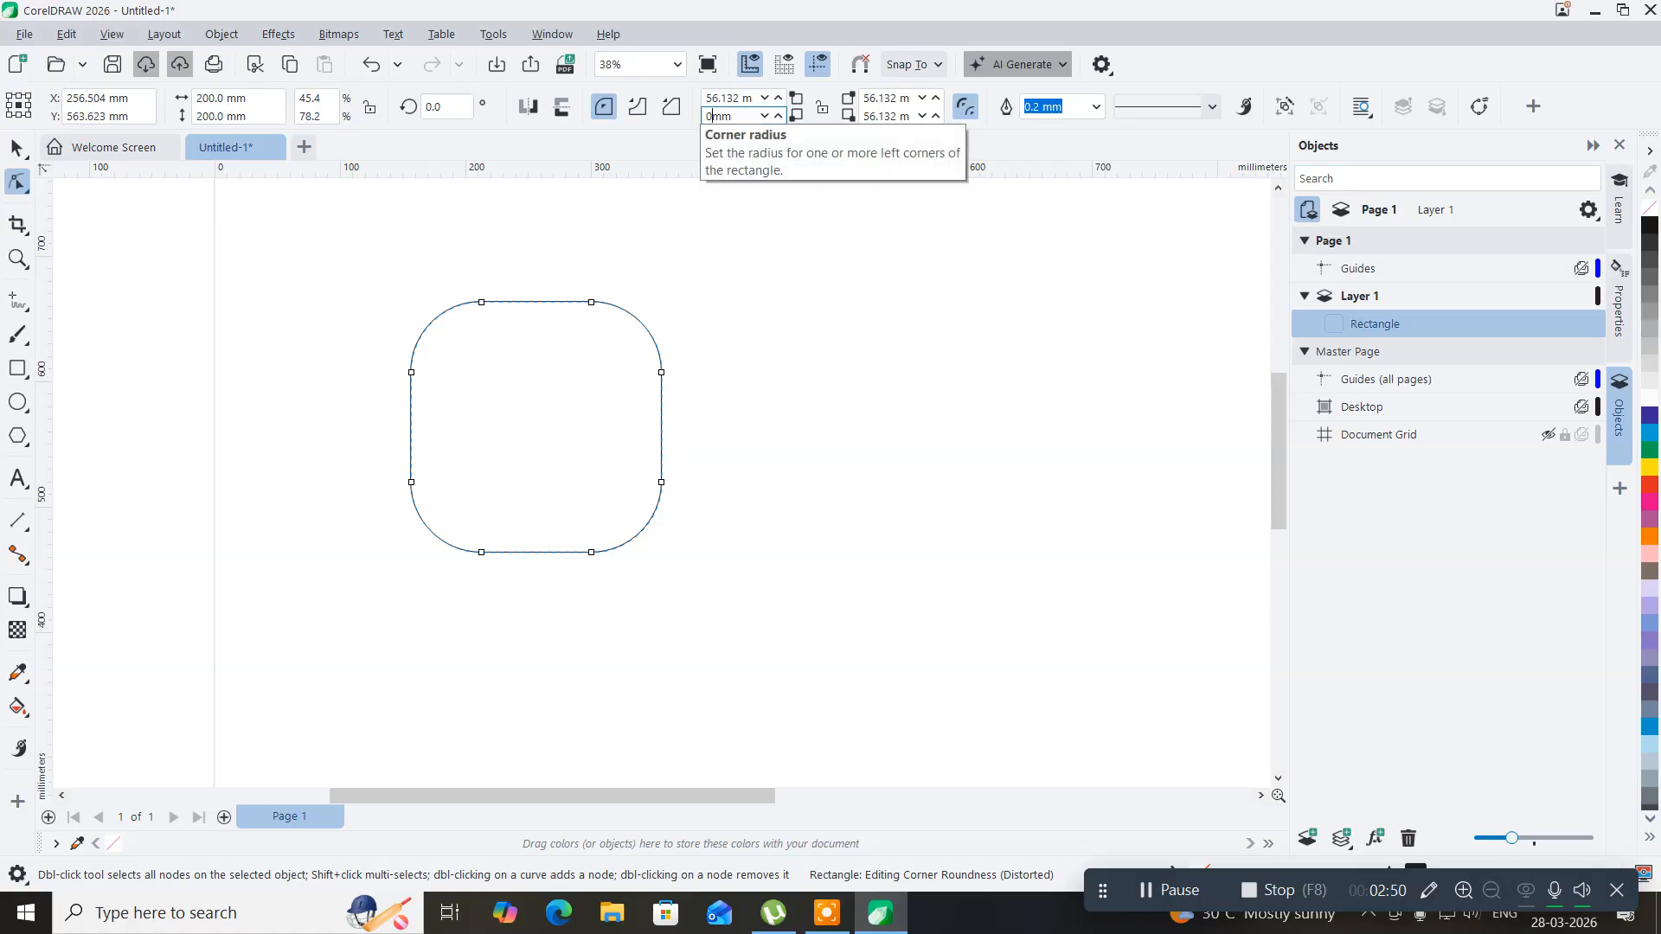
key("Return")
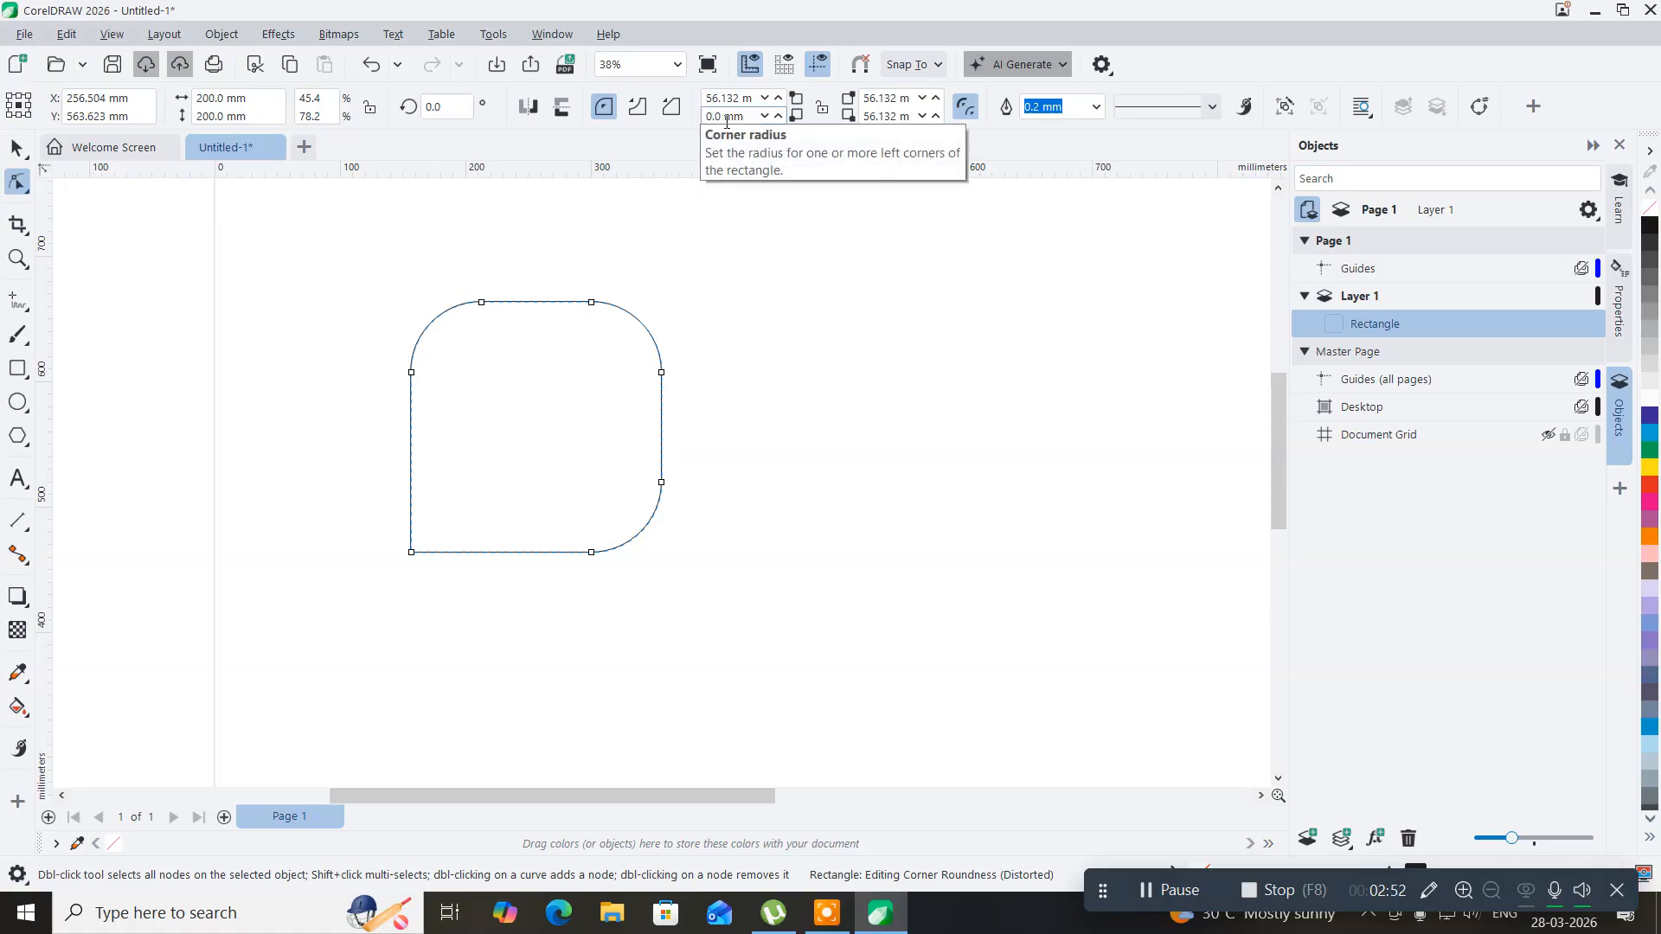
double_click(874, 97)
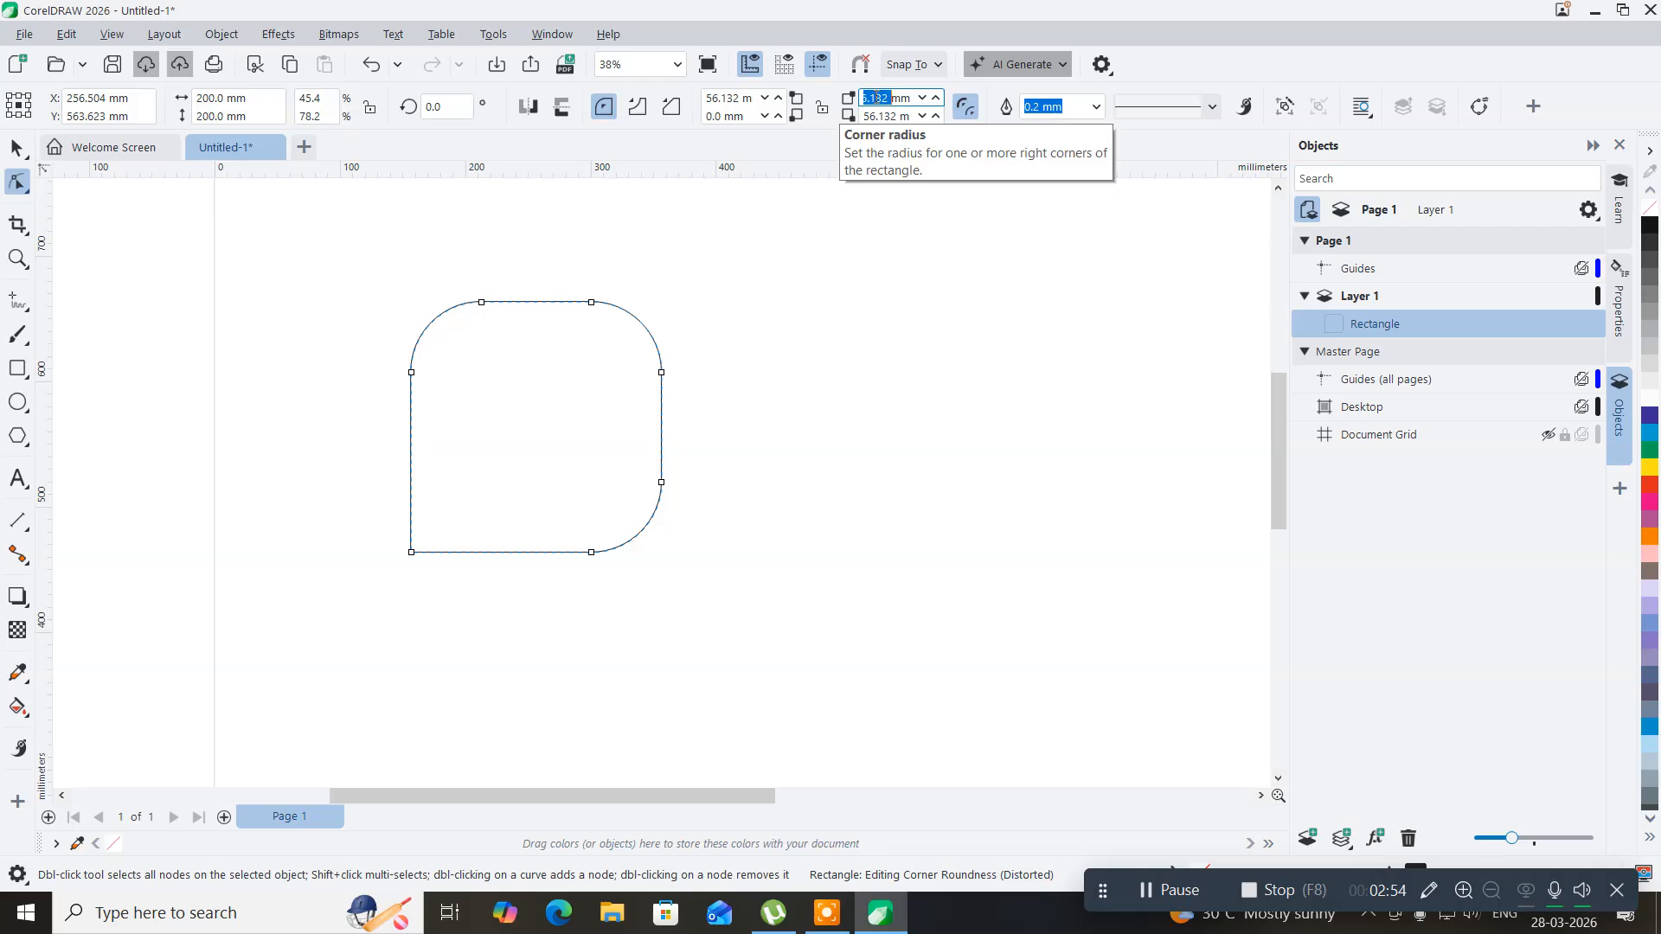
type("0")
key("Return")
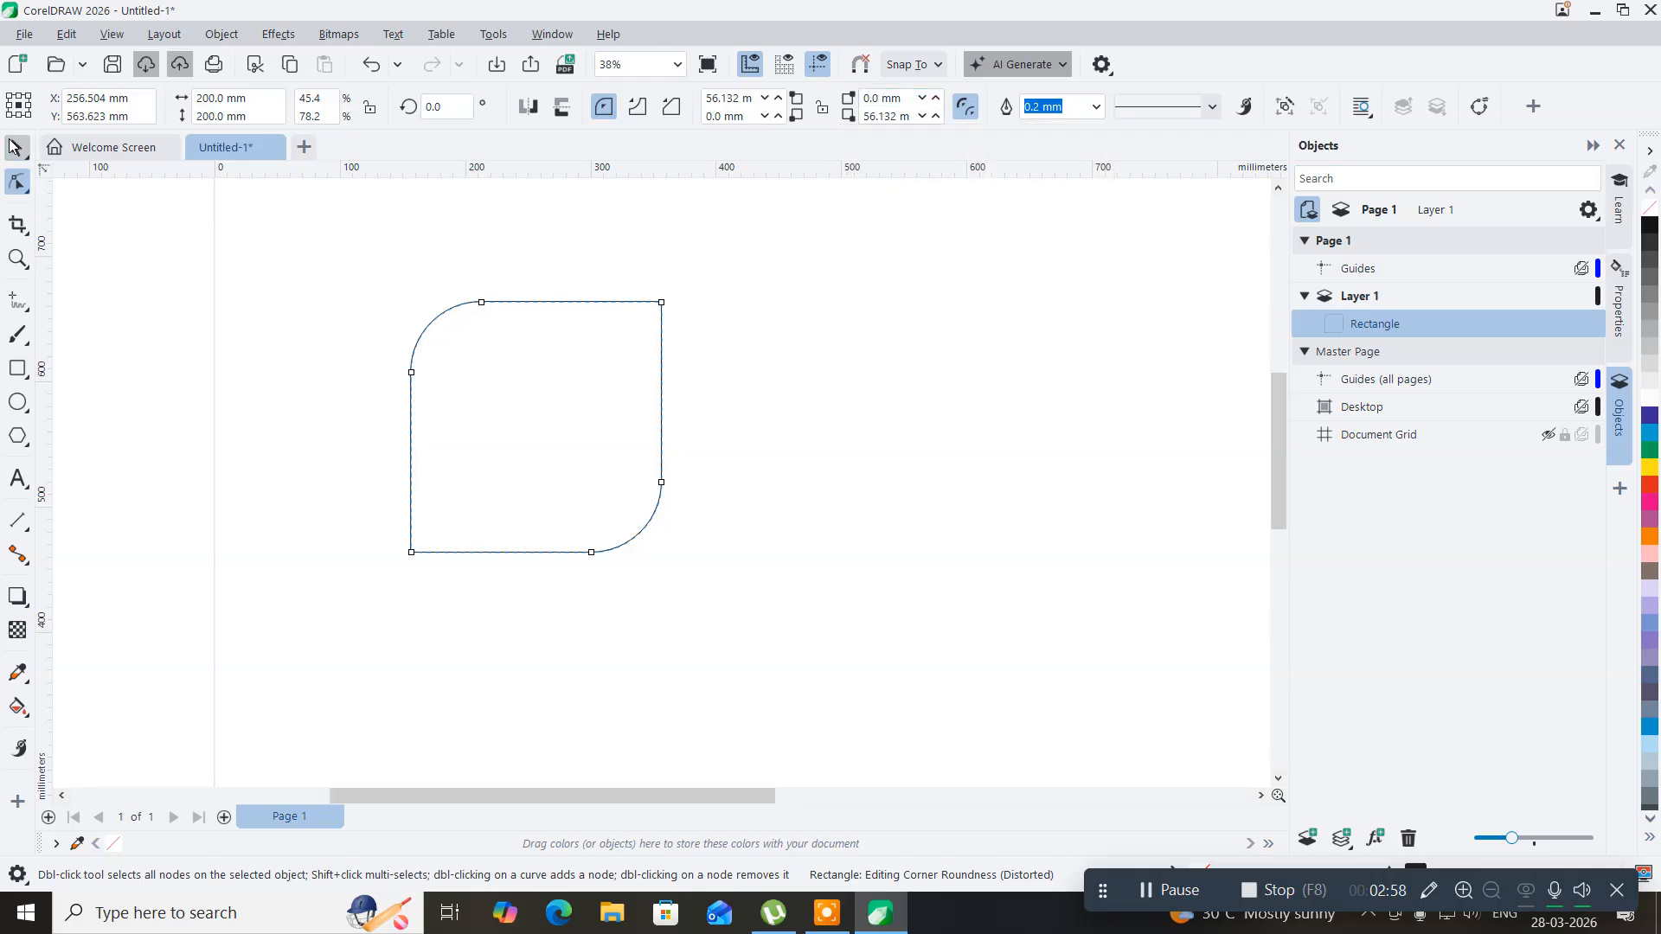
- Move the shape so its centre is at about X 272 mm, Y 591 mm, and convert it to curves
left_click(15, 147)
mouse_move(519, 419)
left_mouse_down()
mouse_move(445, 370)
mouse_move(543, 420)
left_mouse_up()
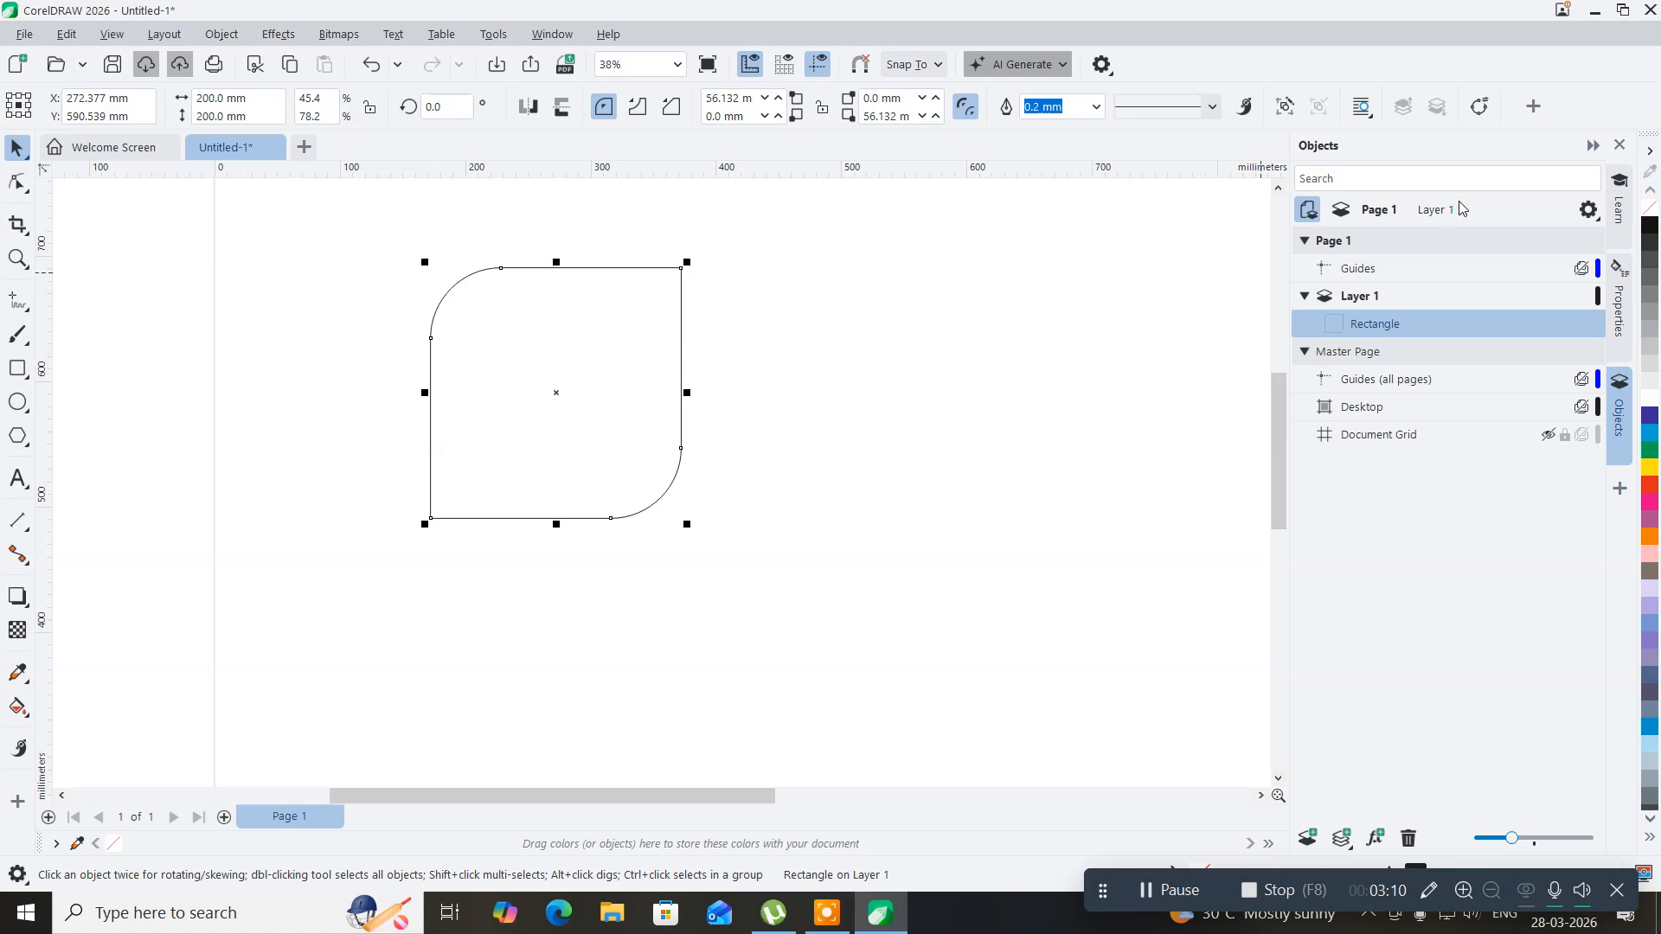
left_click(1481, 108)
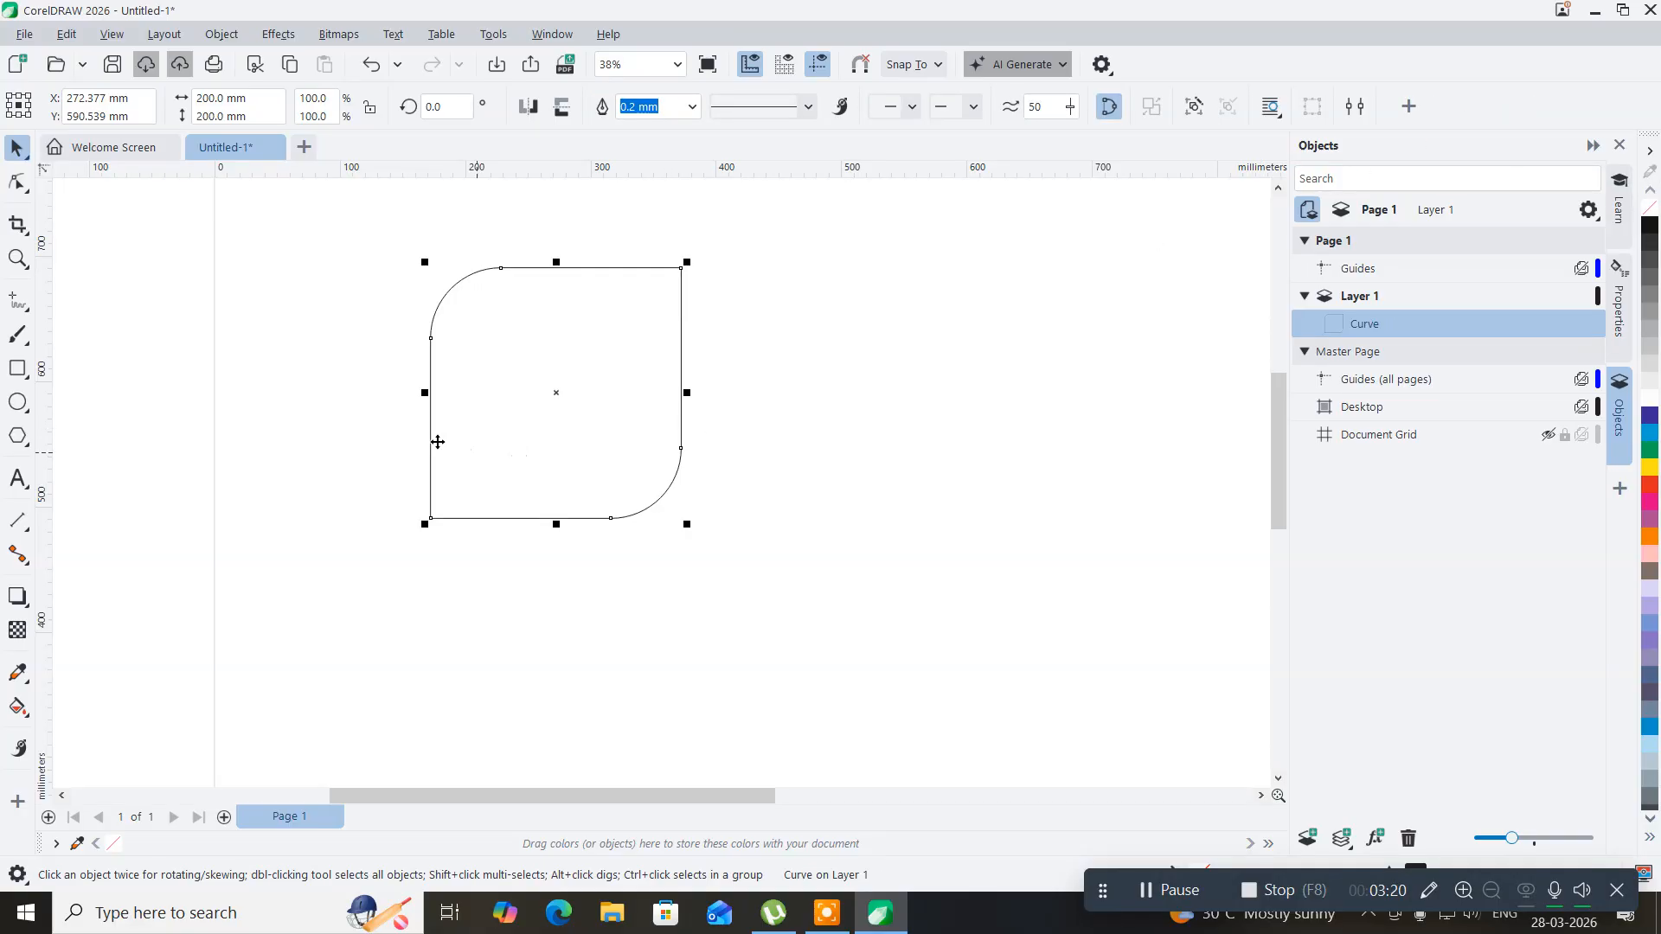
- Break the curve apart at all of its nodes with the Shape tool, and undo both the break and the conversion to curves
left_click(27, 187)
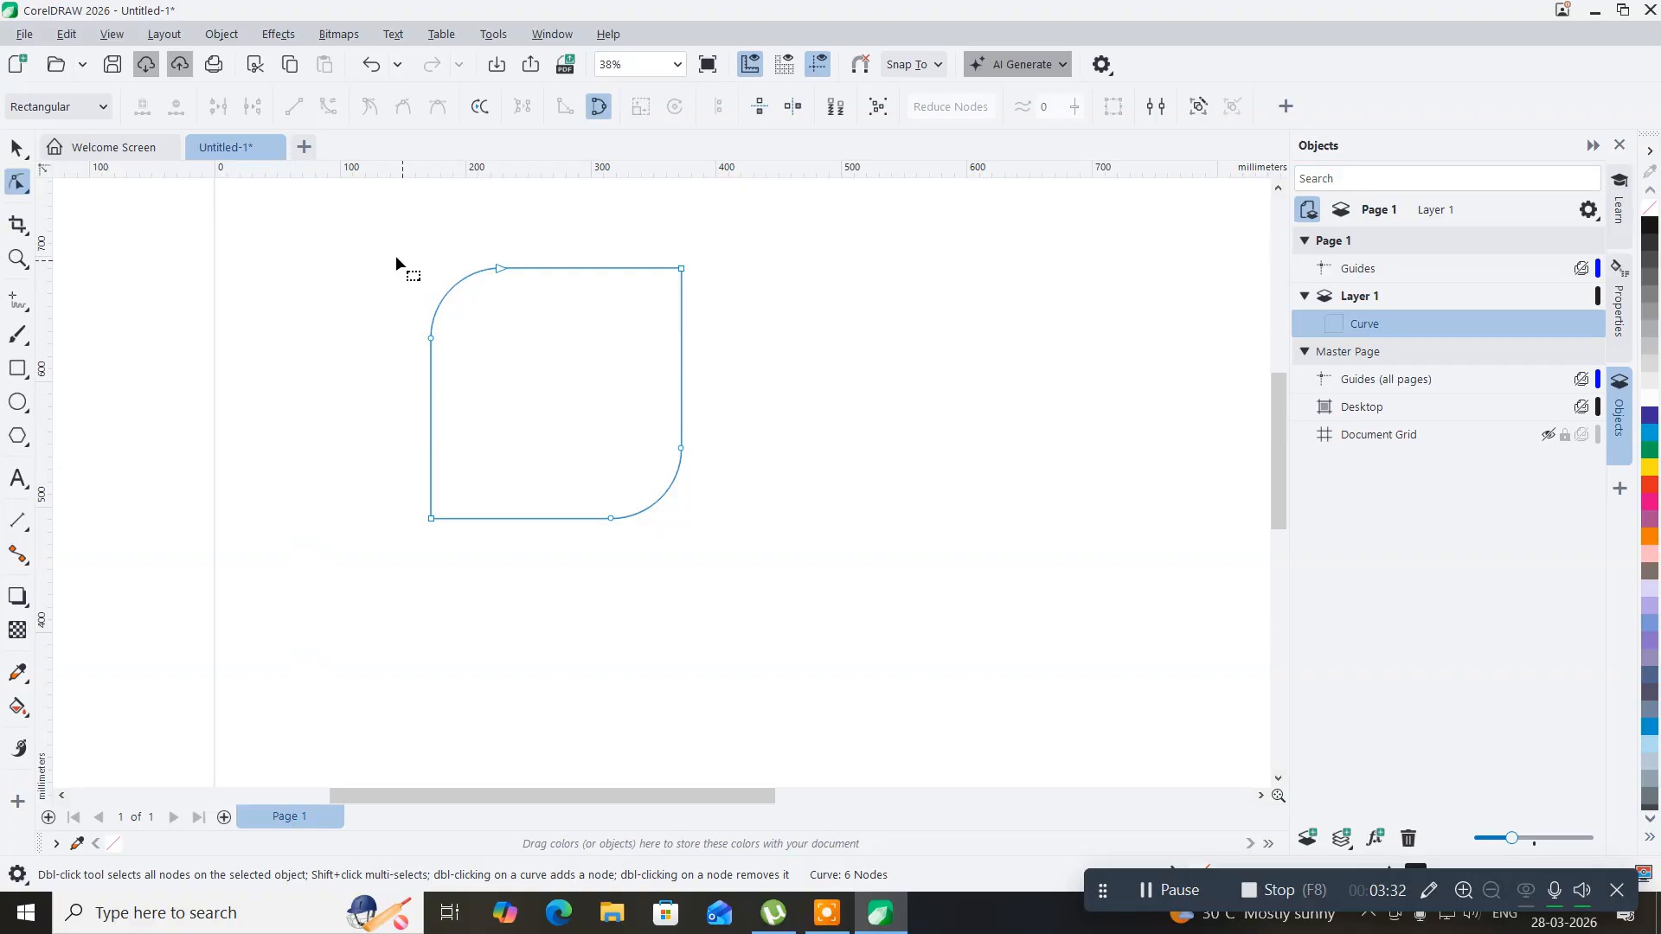
left_click_drag(374, 237, 705, 442)
left_click_drag(765, 545, 765, 573)
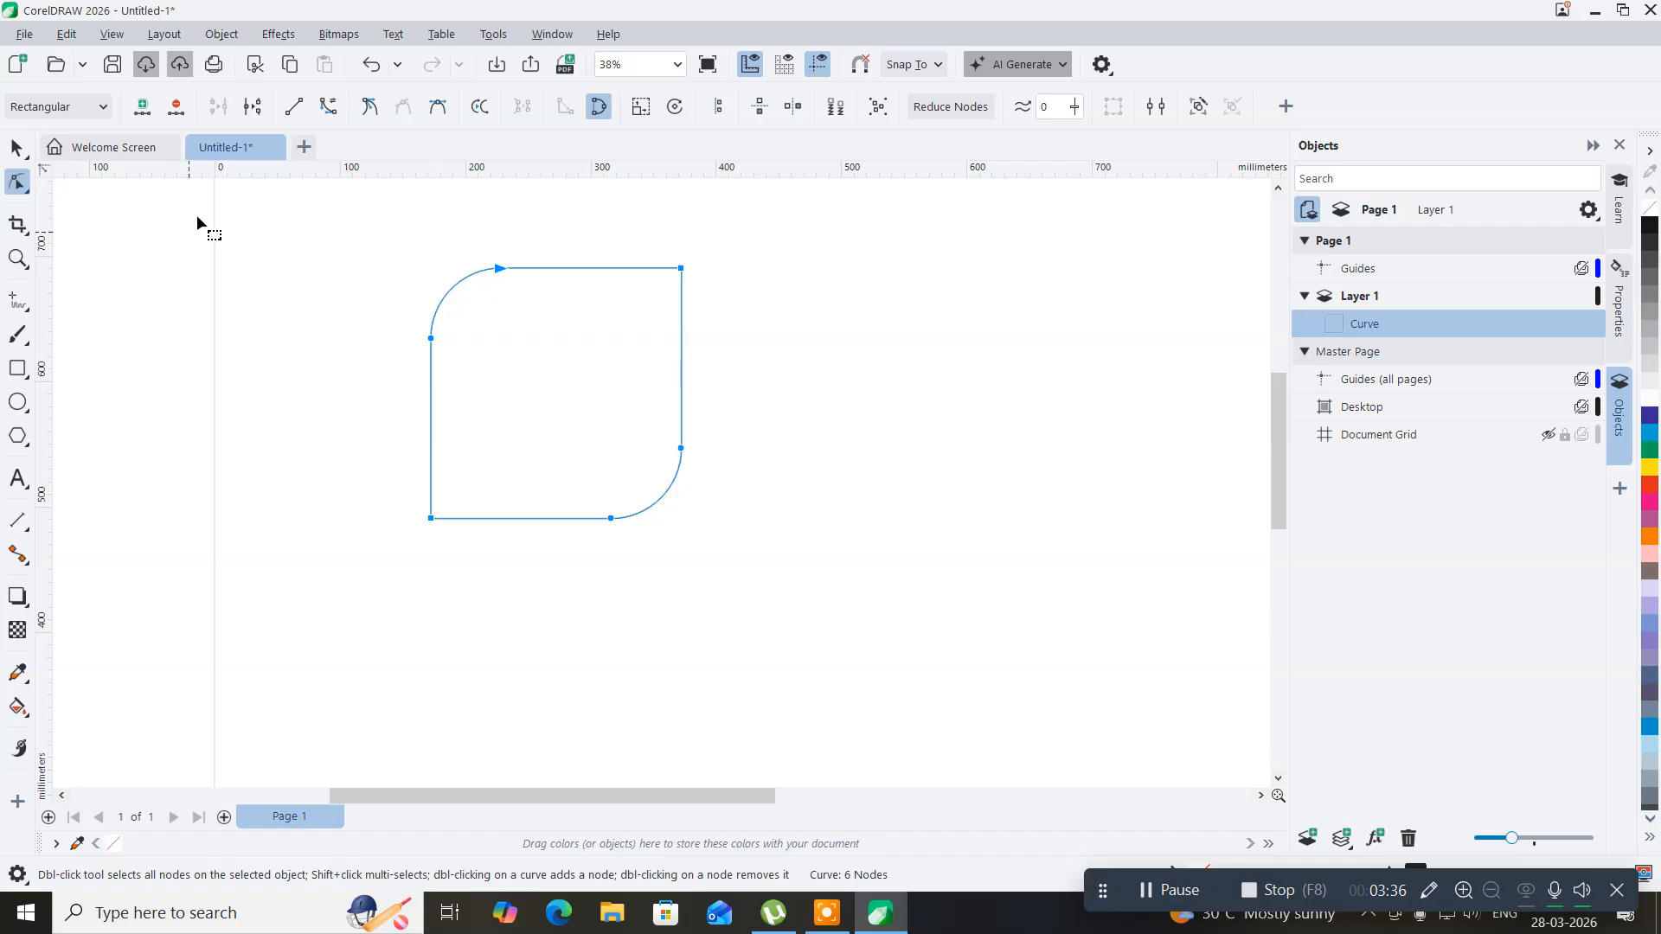
left_click(251, 107)
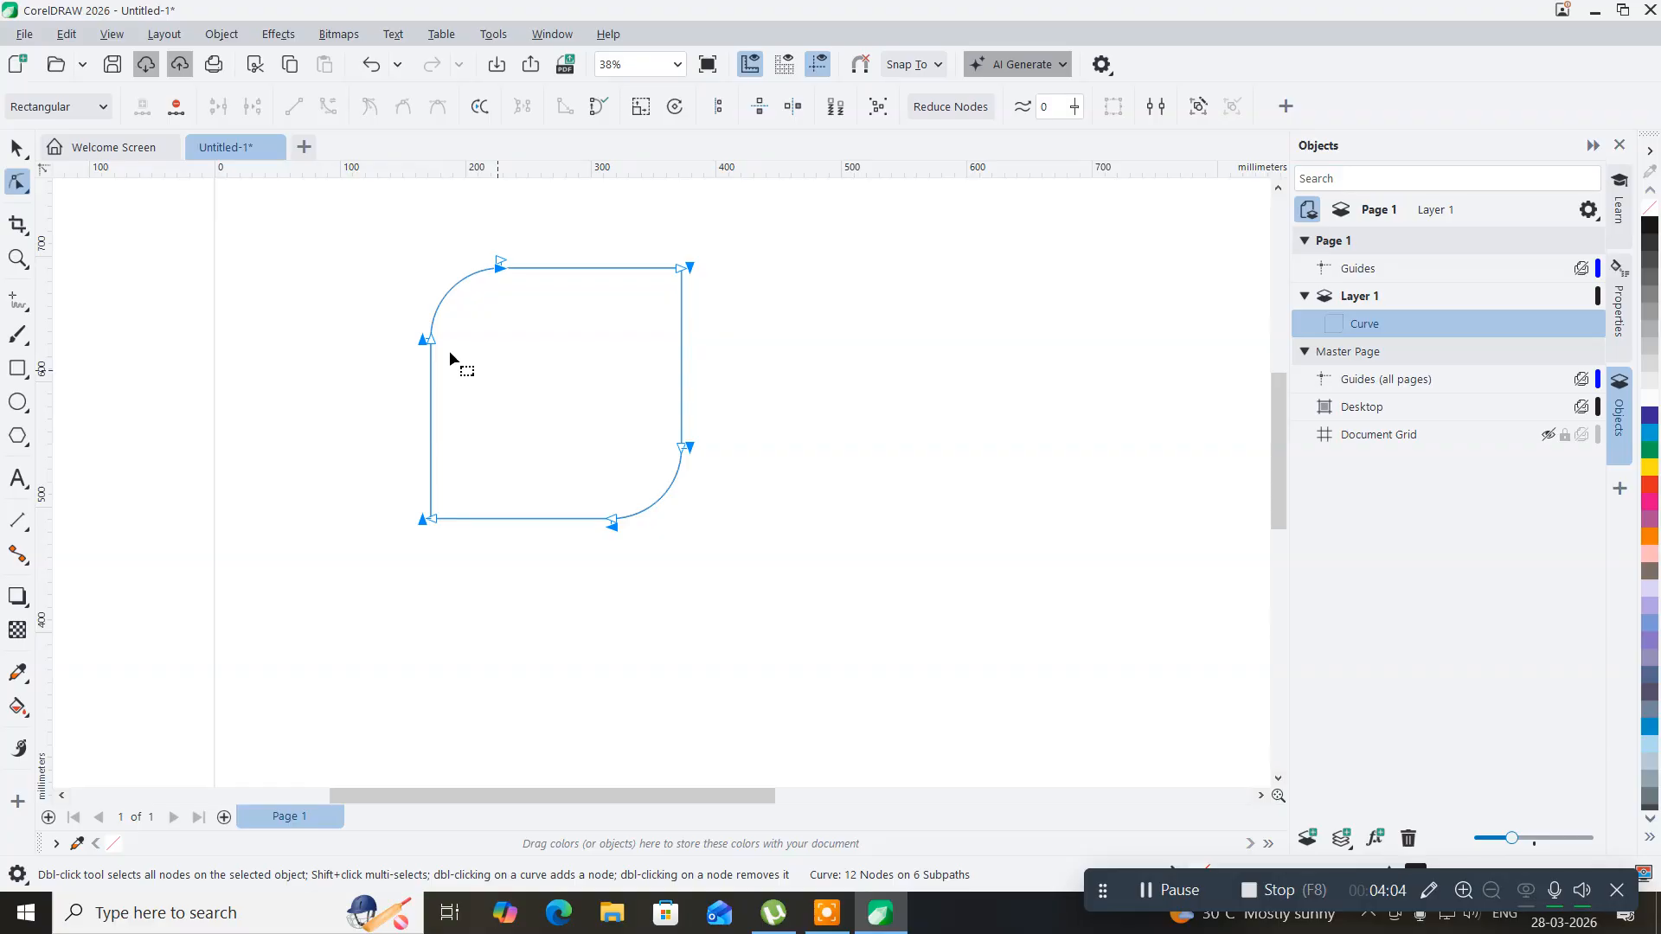
left_click_drag(333, 212, 775, 614)
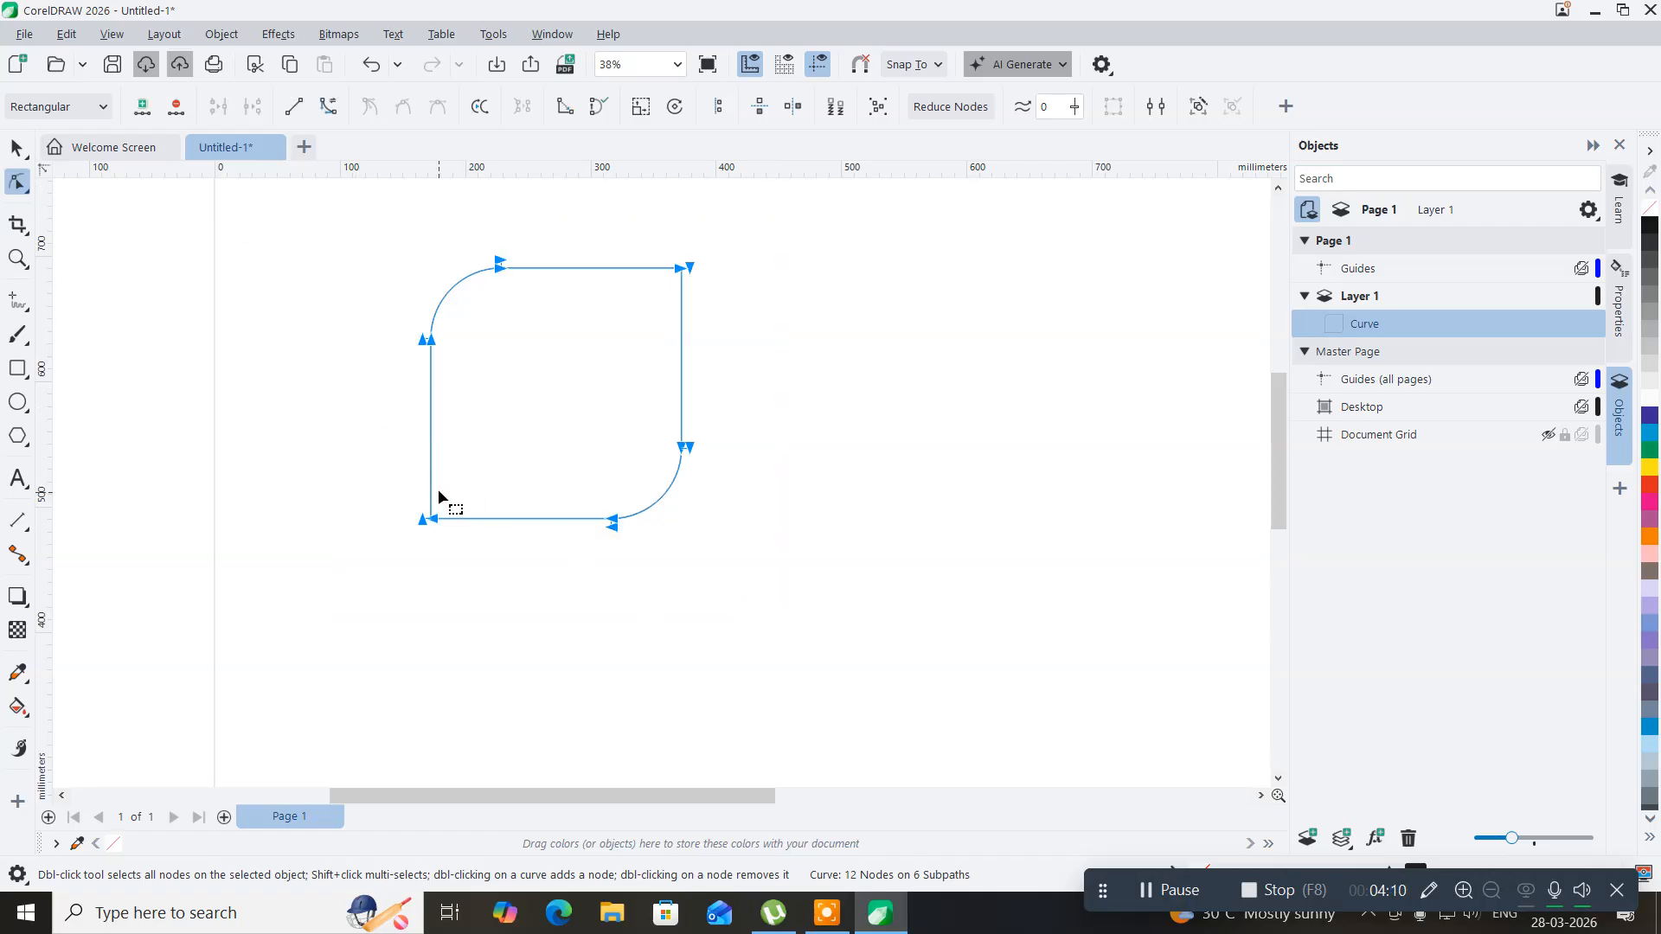
key("ctrl+z")
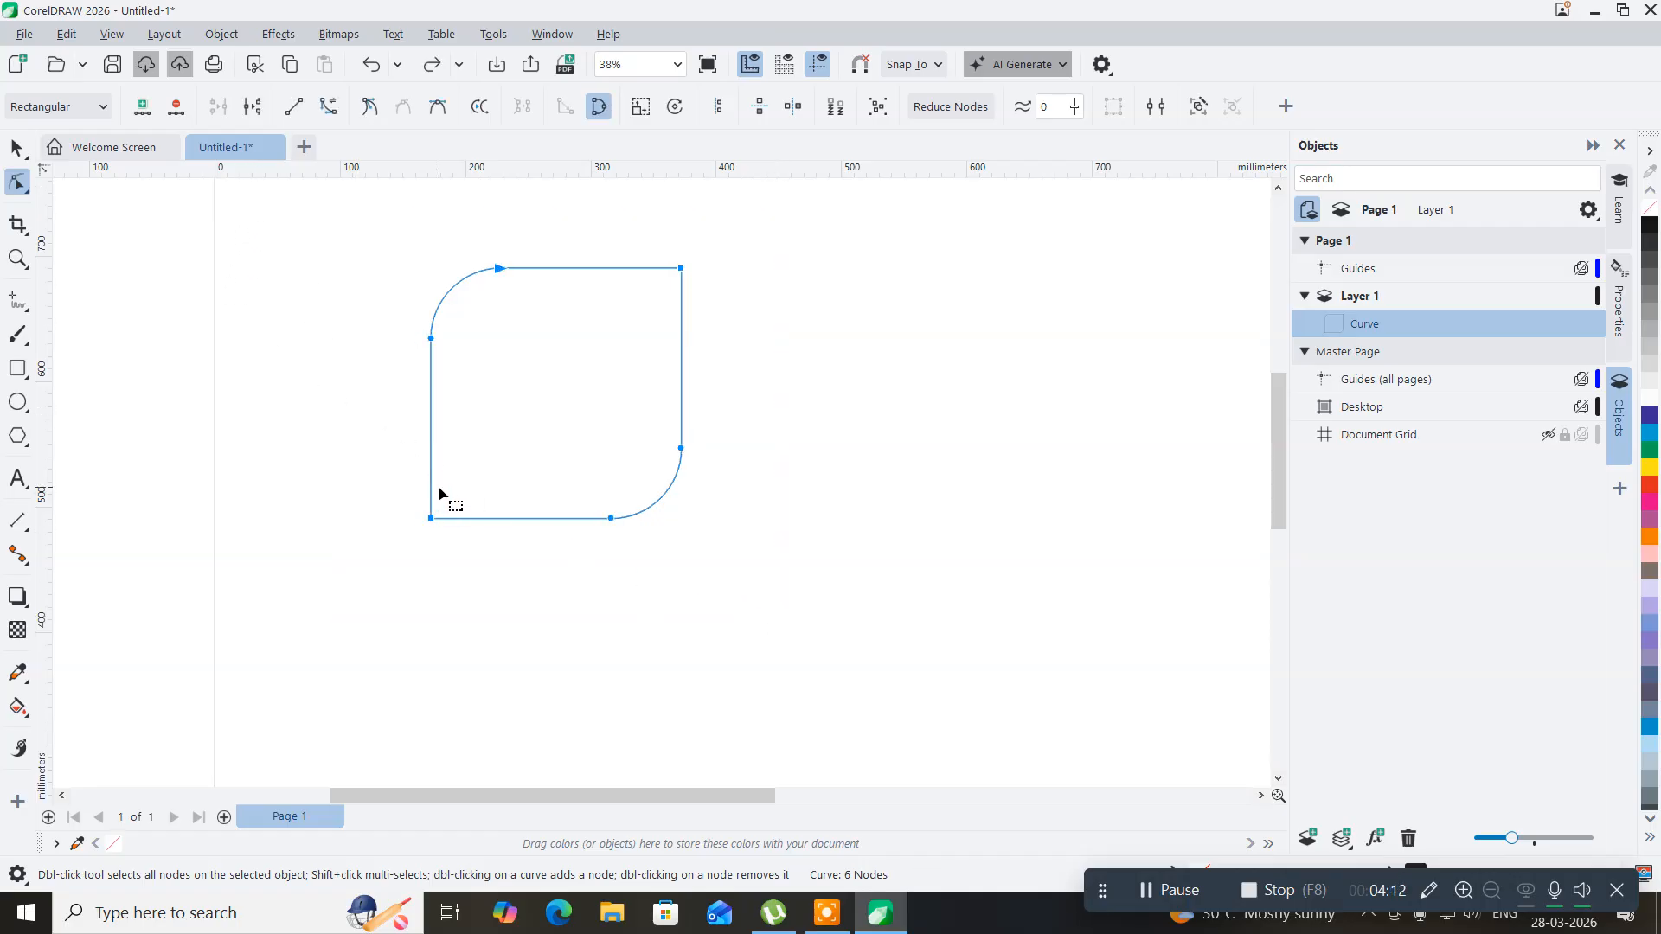
key("ctrl+z")
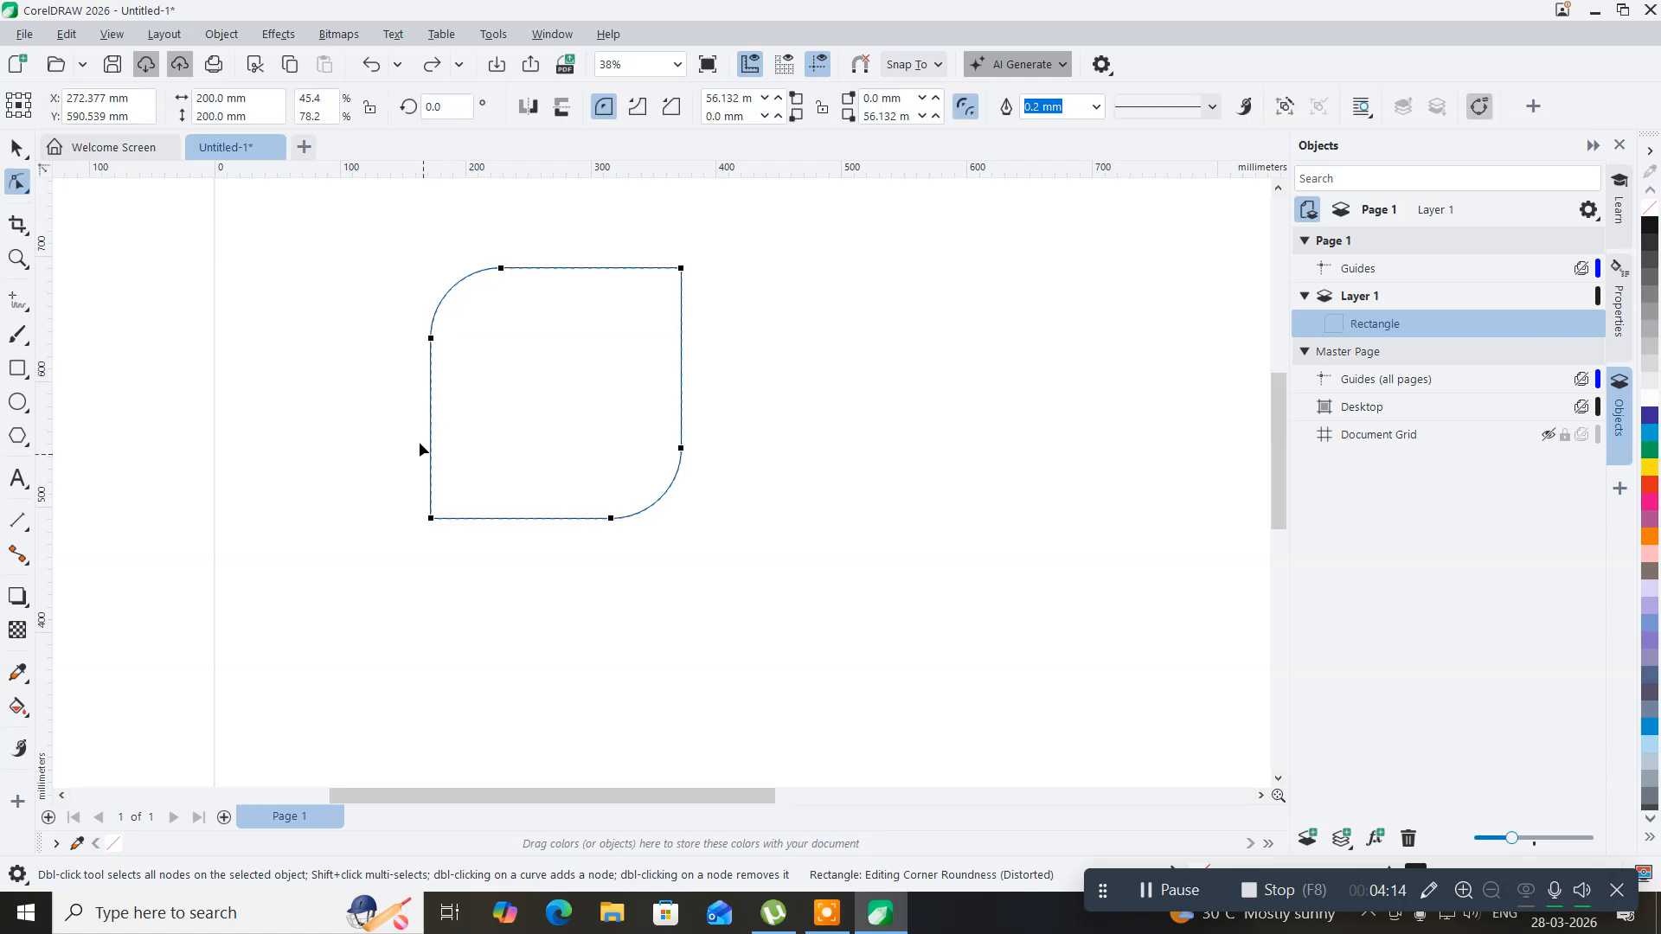
- Select the 200 mm square with two rounded corners and convert it to curves
left_click(353, 223)
left_click(17, 148)
left_click(349, 330)
left_click(507, 362)
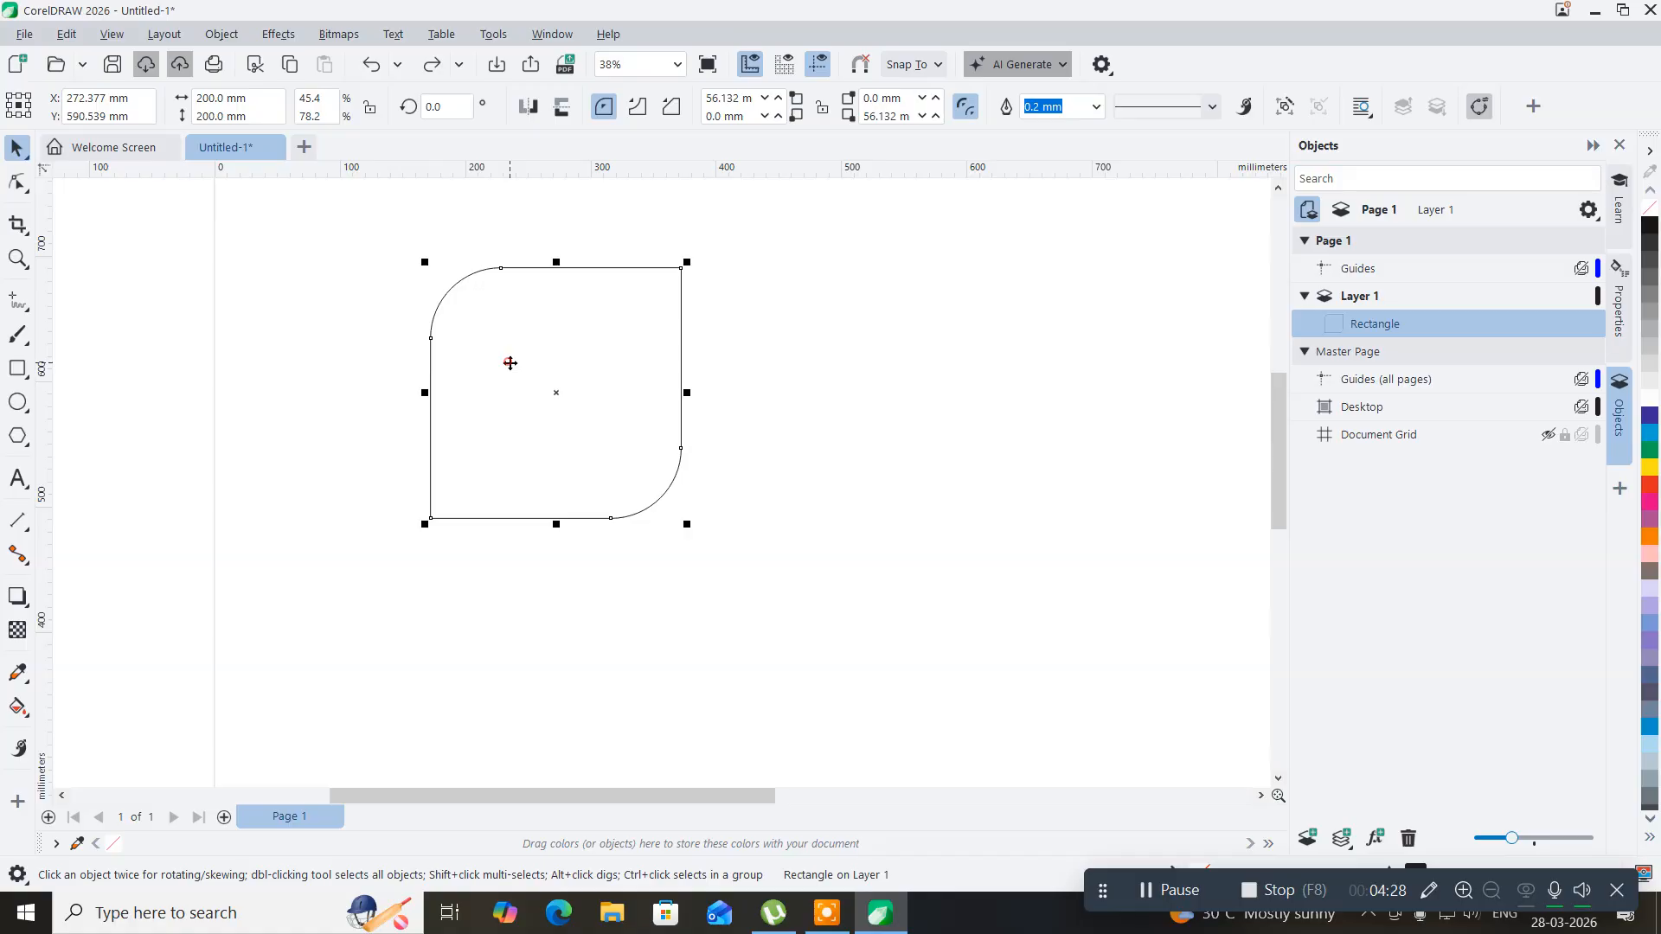
left_click(220, 35)
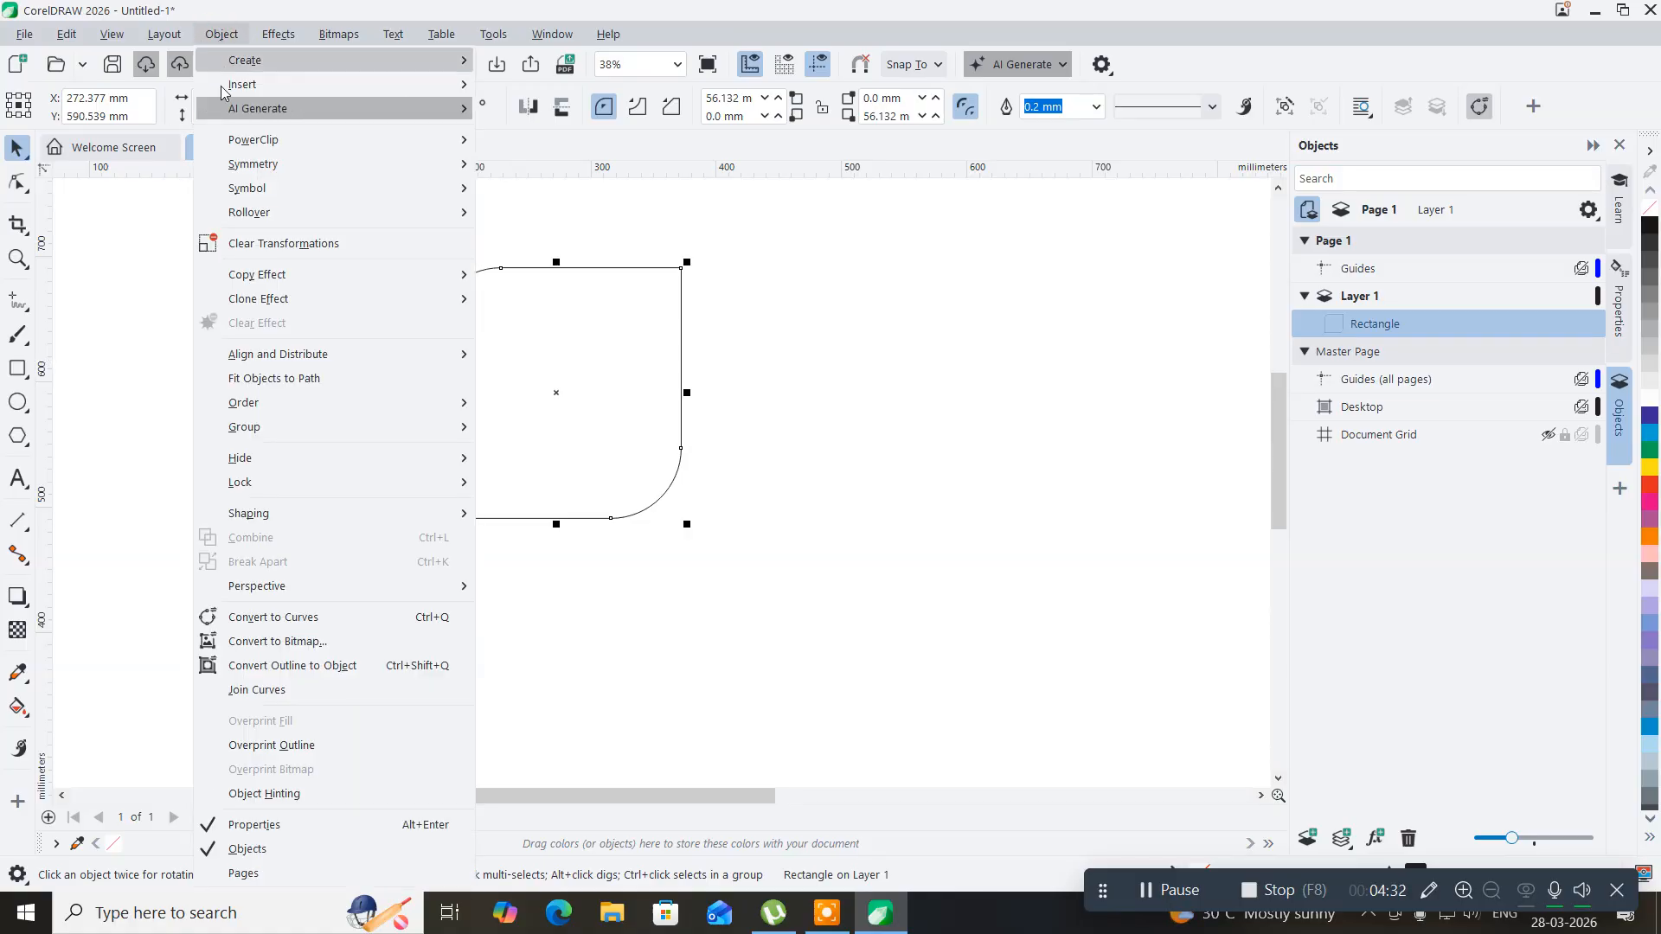
left_click(317, 617)
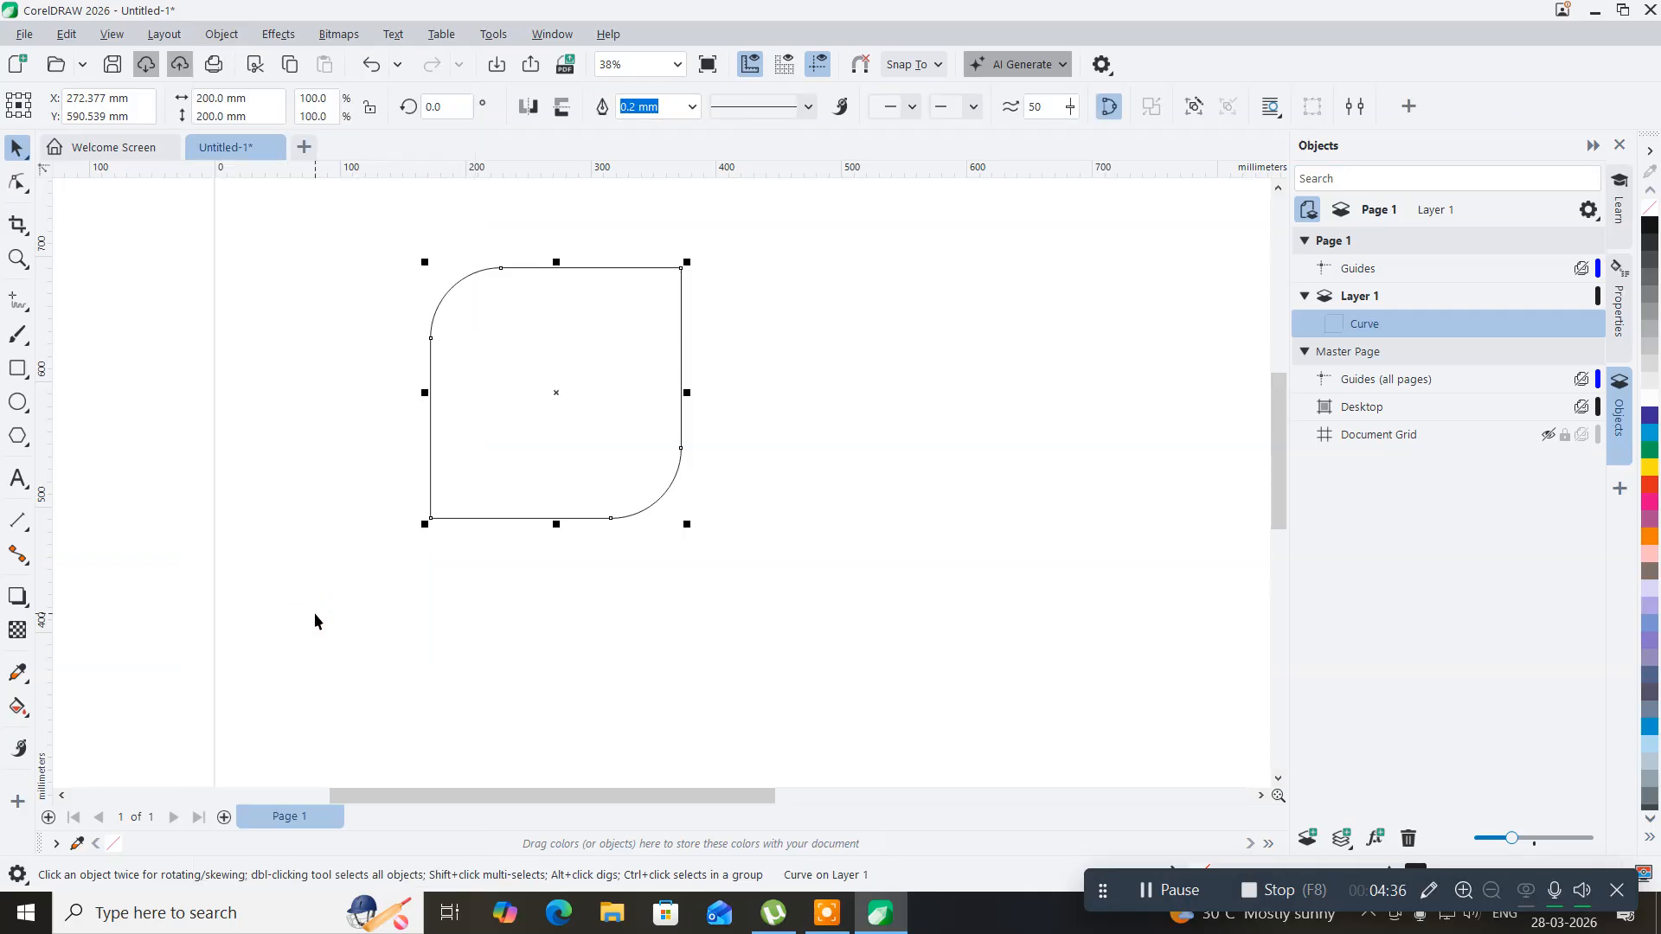
- Select all nodes of the converted shape with the Shape tool and convert its line segments to curves
left_click(17, 182)
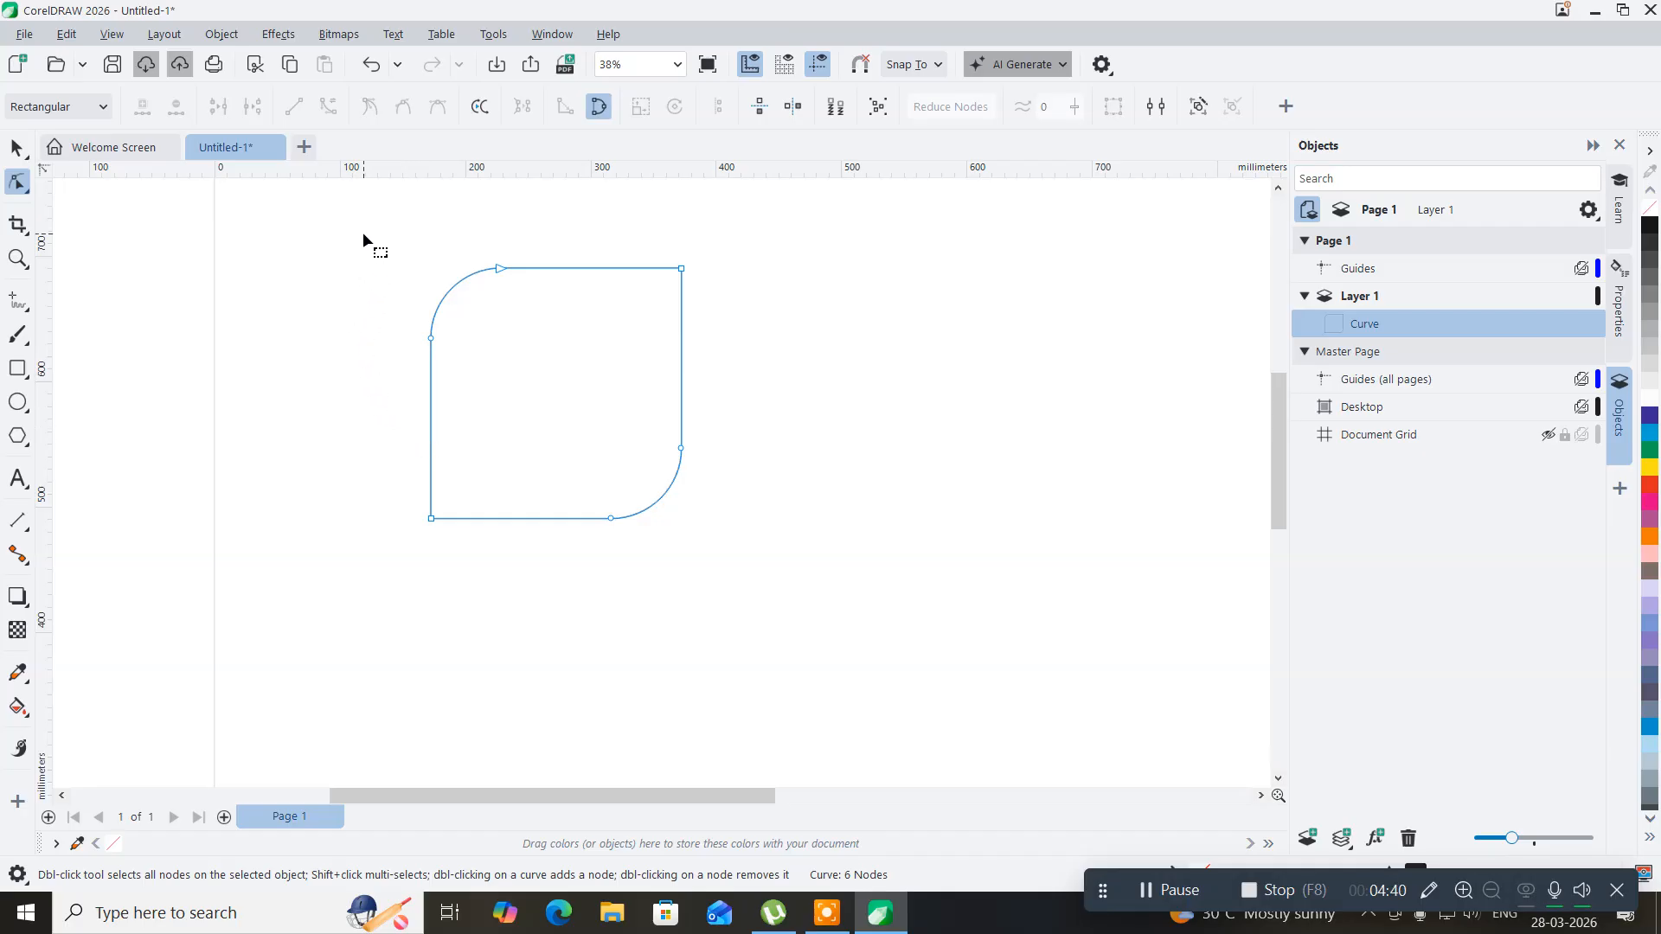
left_click_drag(583, 301, 737, 415)
left_click_drag(736, 578, 737, 579)
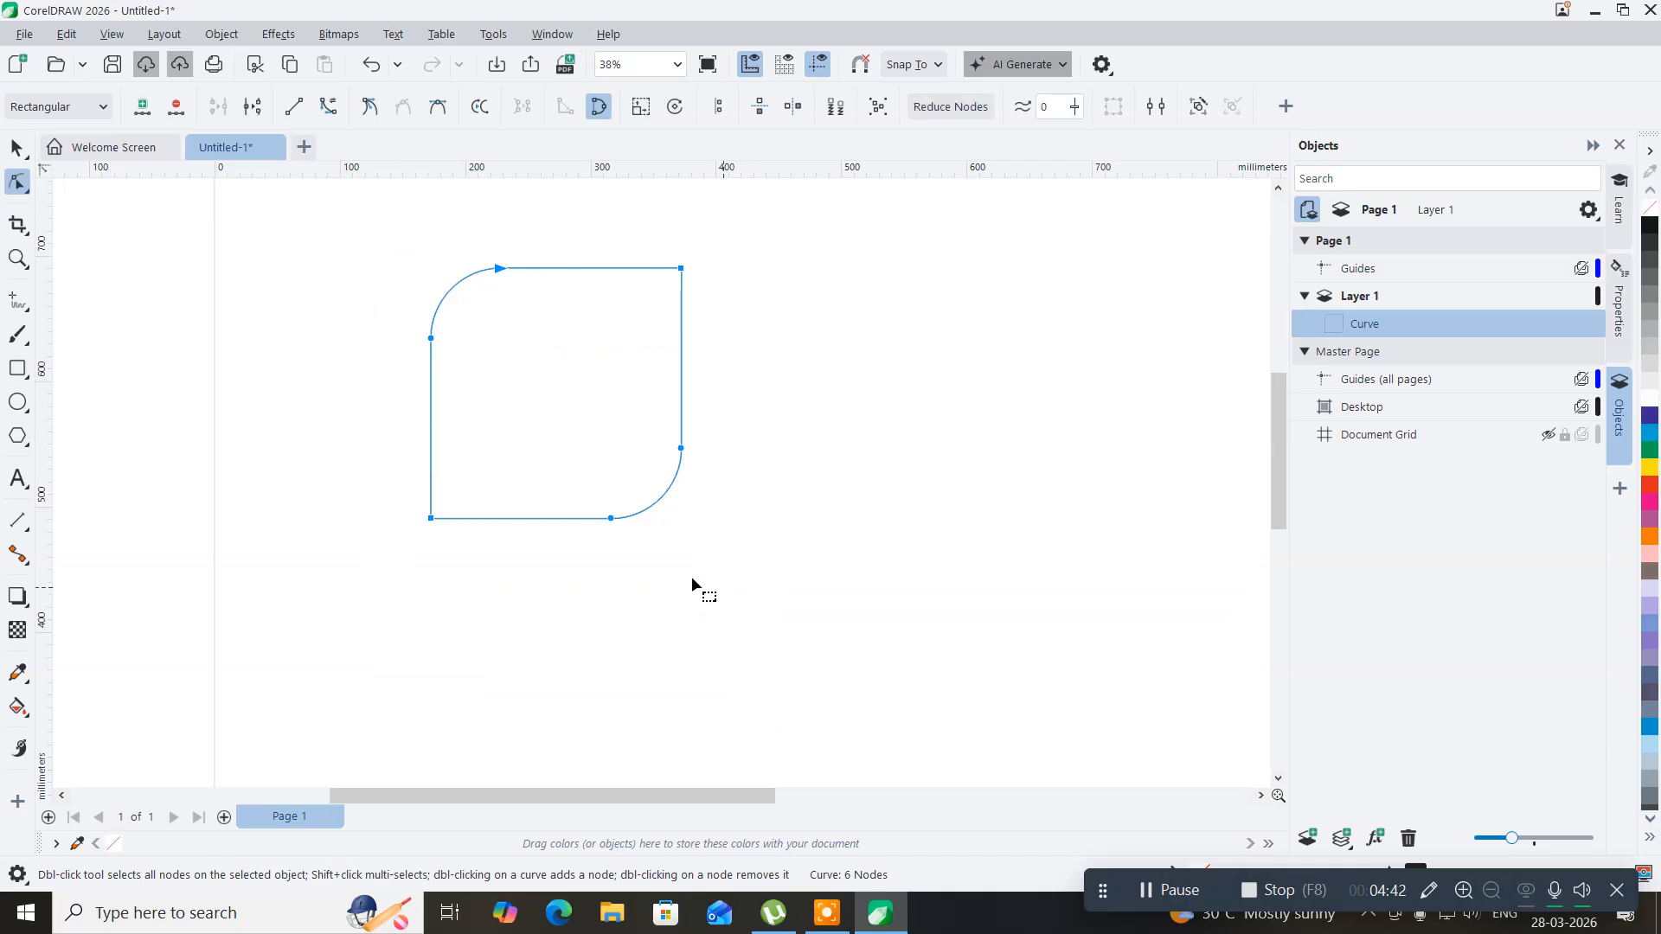
left_click(330, 107)
- Bend all four straight sides of the shape slightly inward by reshaping their segments
left_click_drag(579, 269, 581, 287)
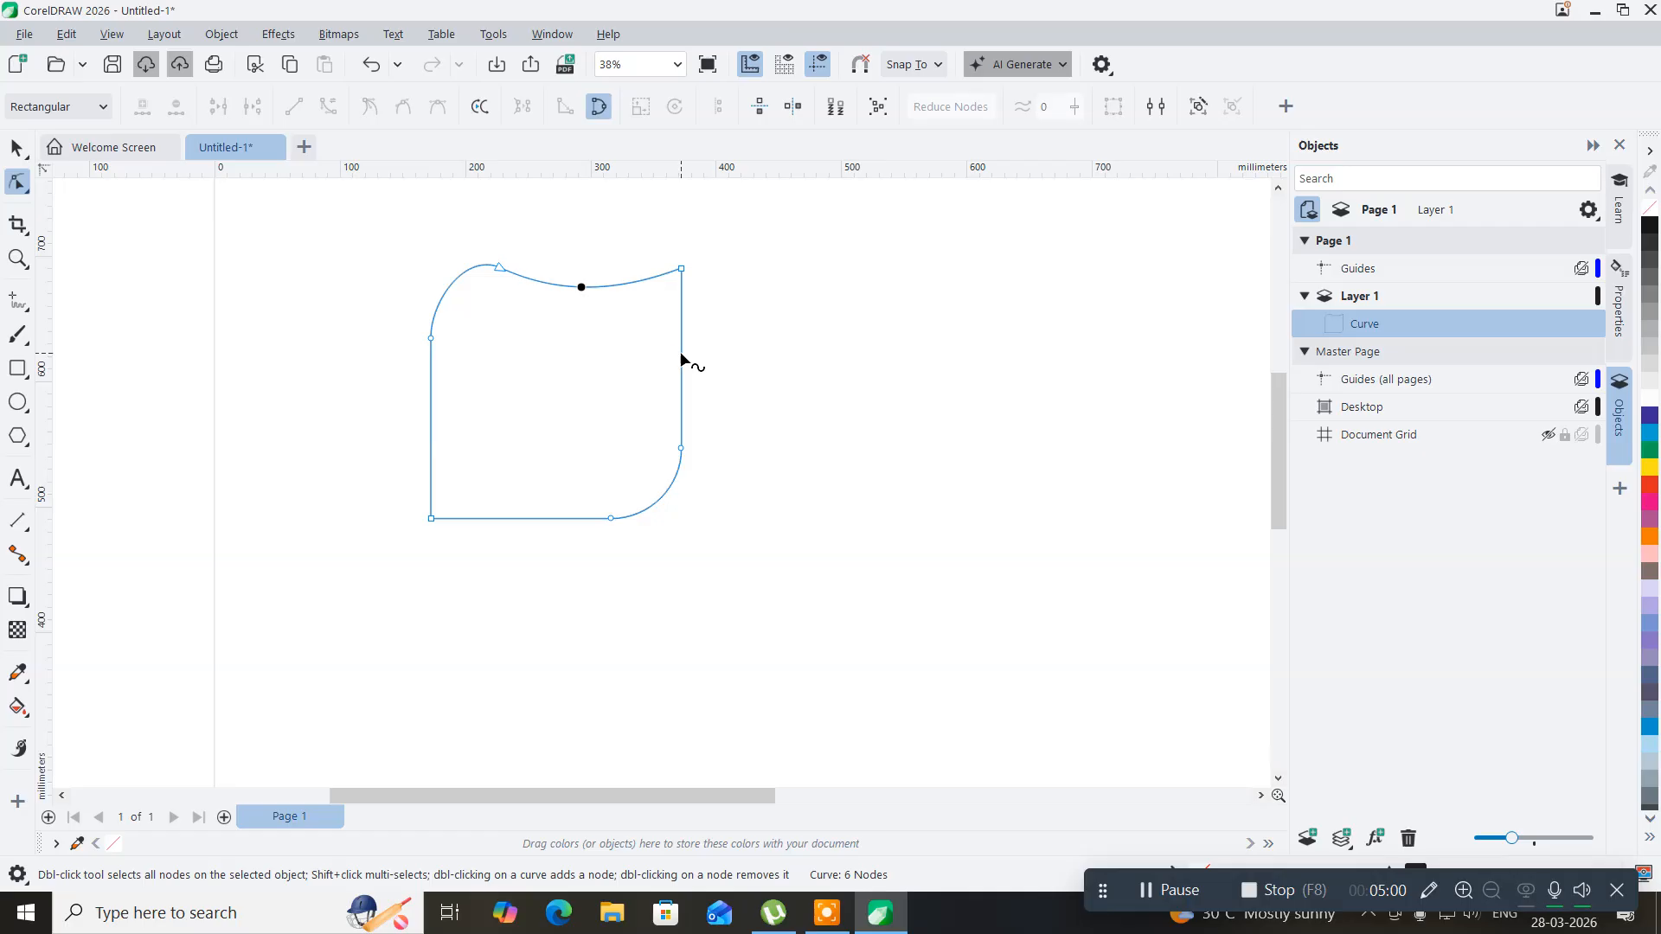
left_click_drag(682, 359, 659, 354)
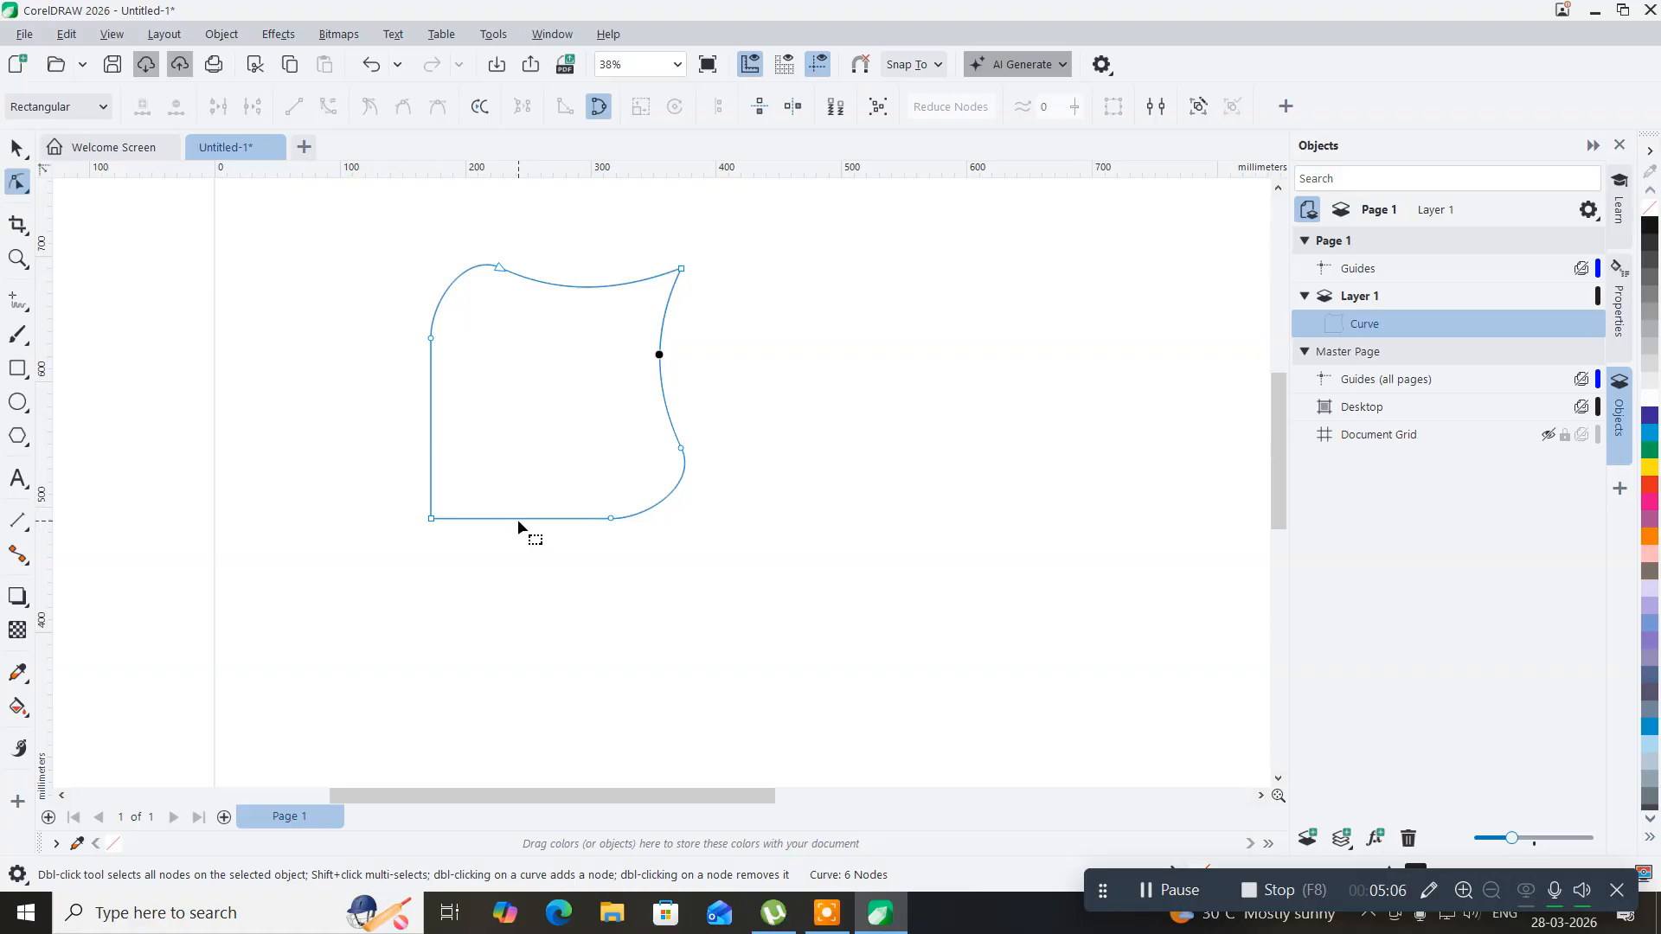
left_click_drag(518, 518, 524, 494)
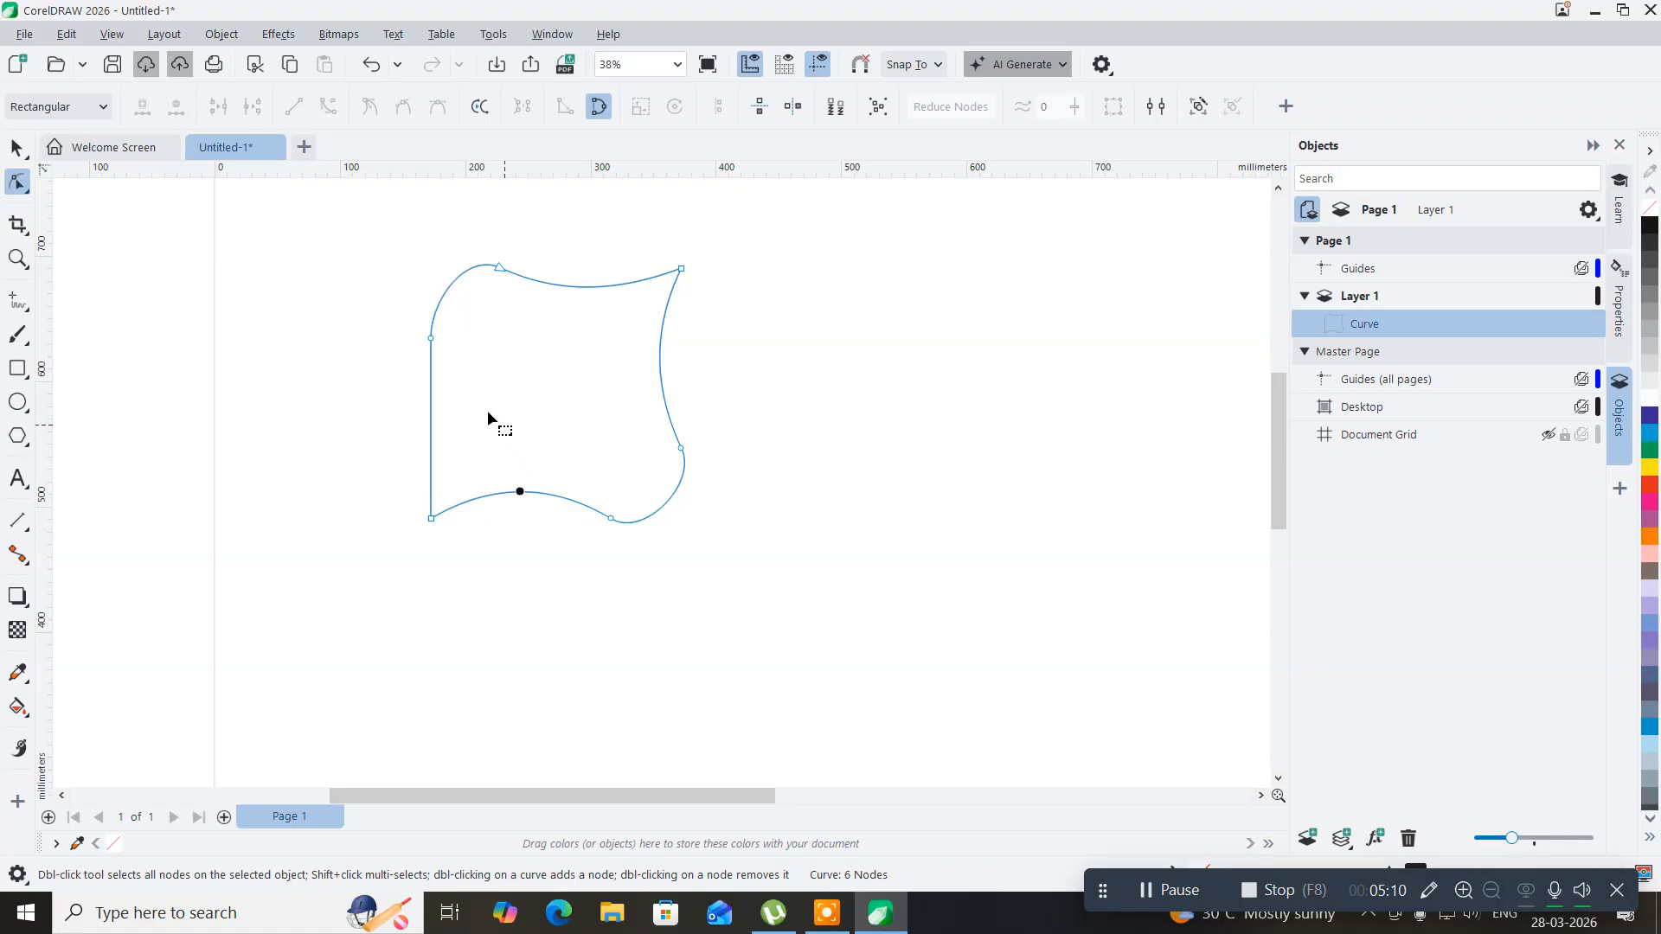
left_click_drag(431, 412, 459, 426)
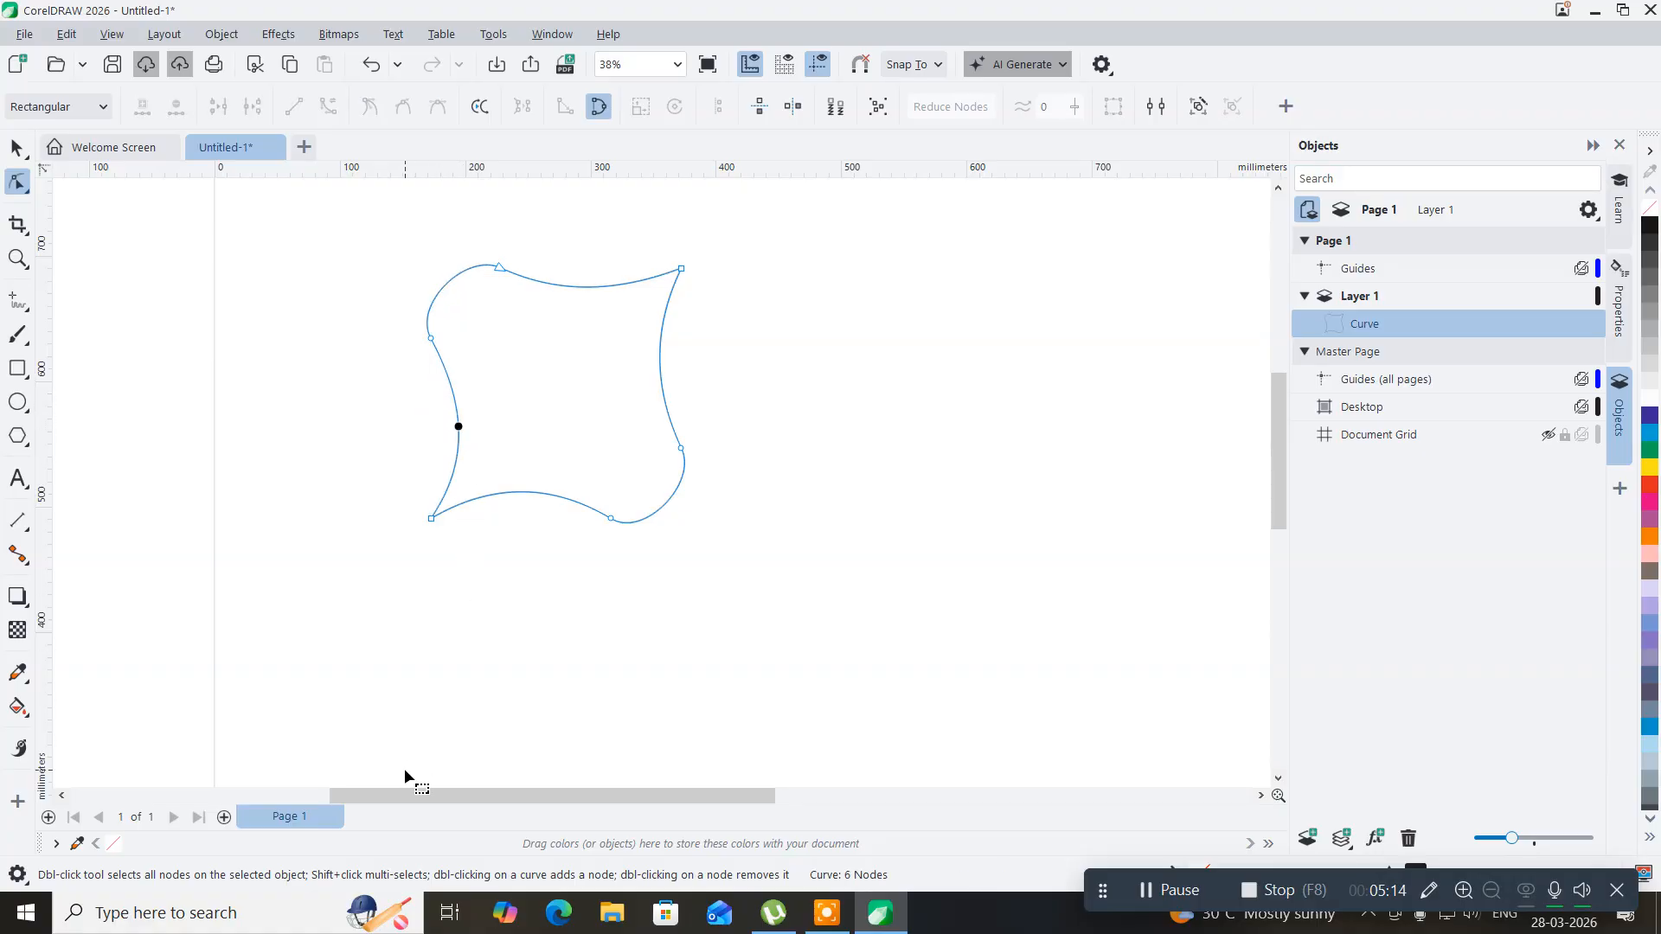
- Delete the reshaped curve from the page
left_click(6, 147)
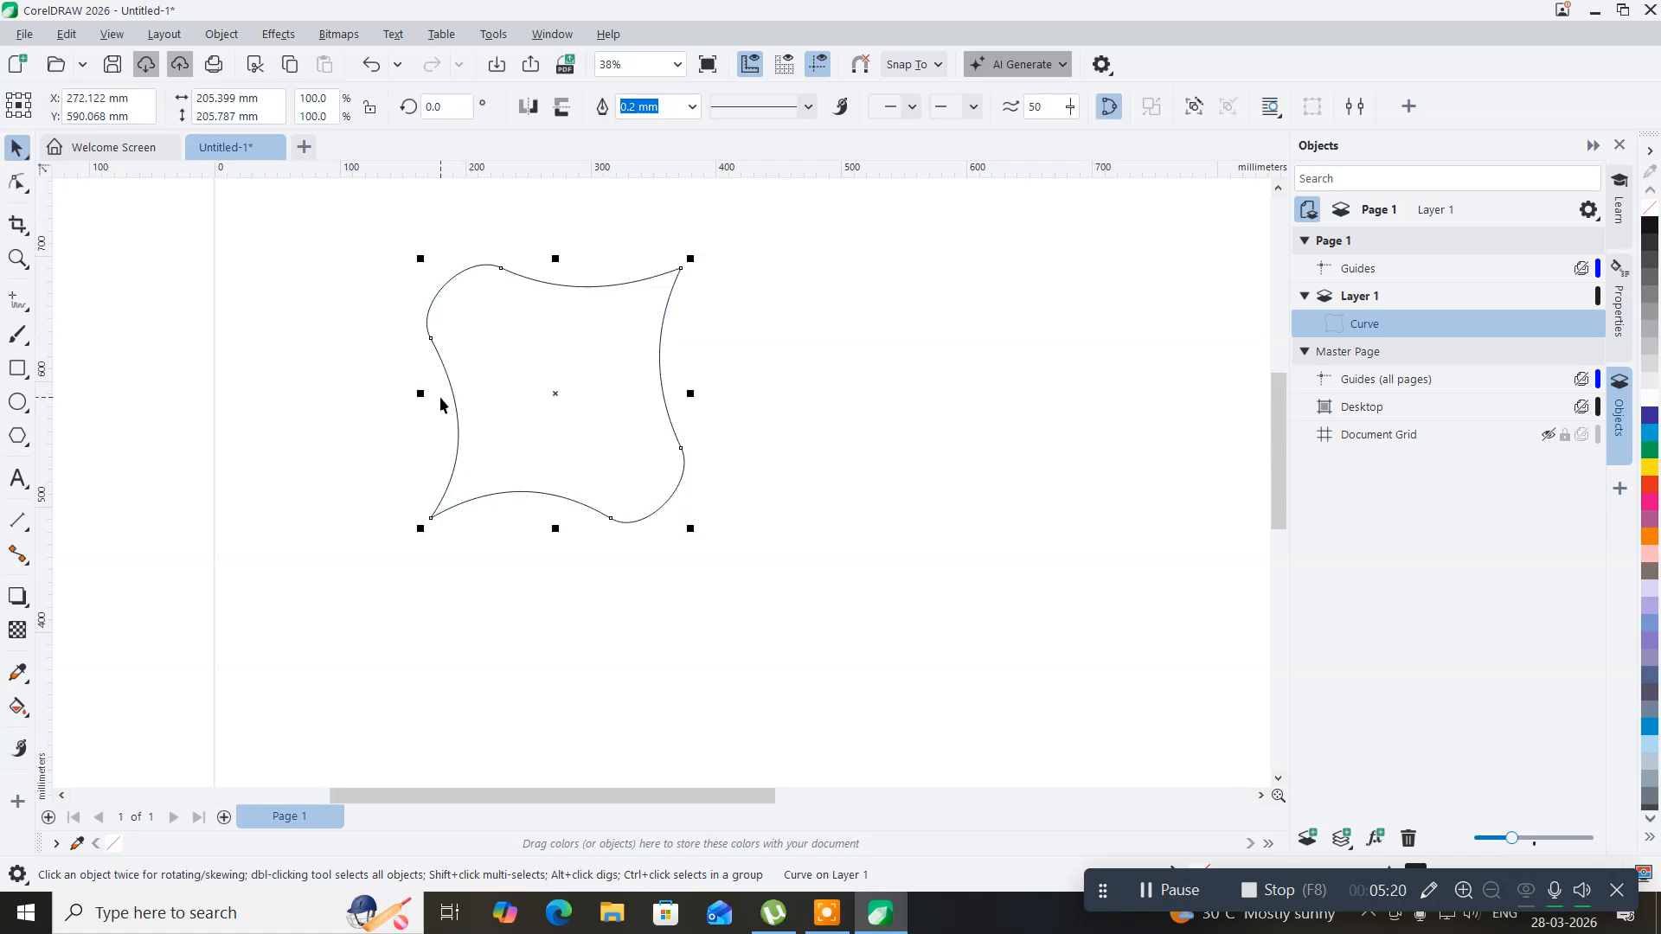
key("Delete")
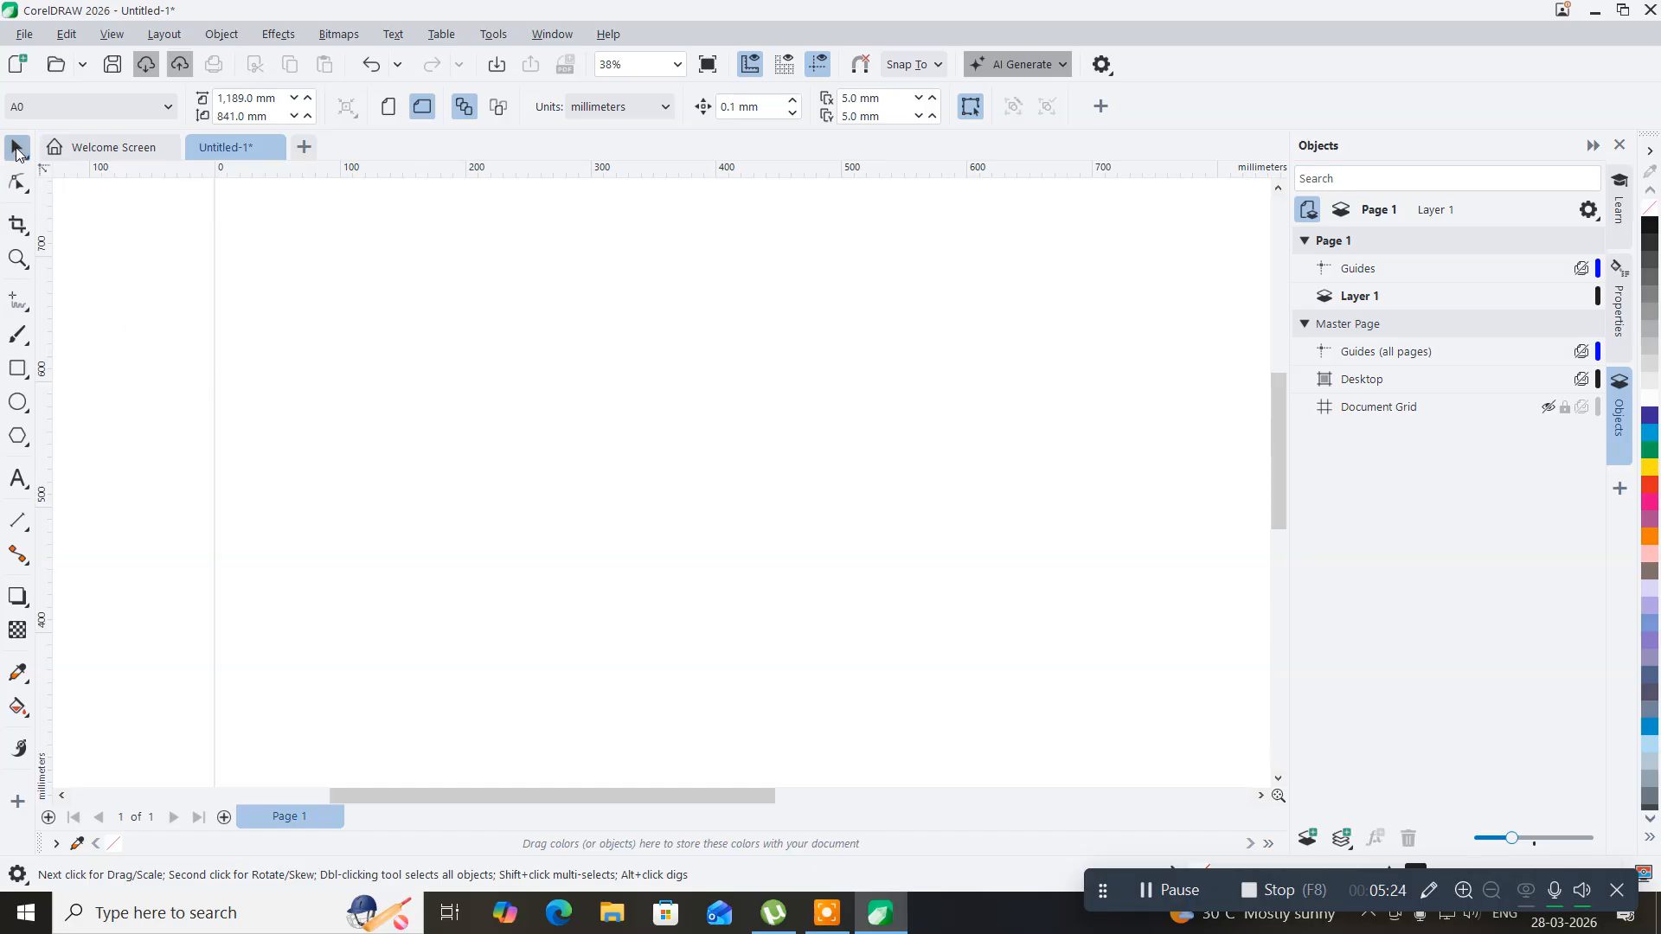
- Draw a horizontal line about 444 mm long with the 2-Point Line tool and delete it
left_click(19, 306)
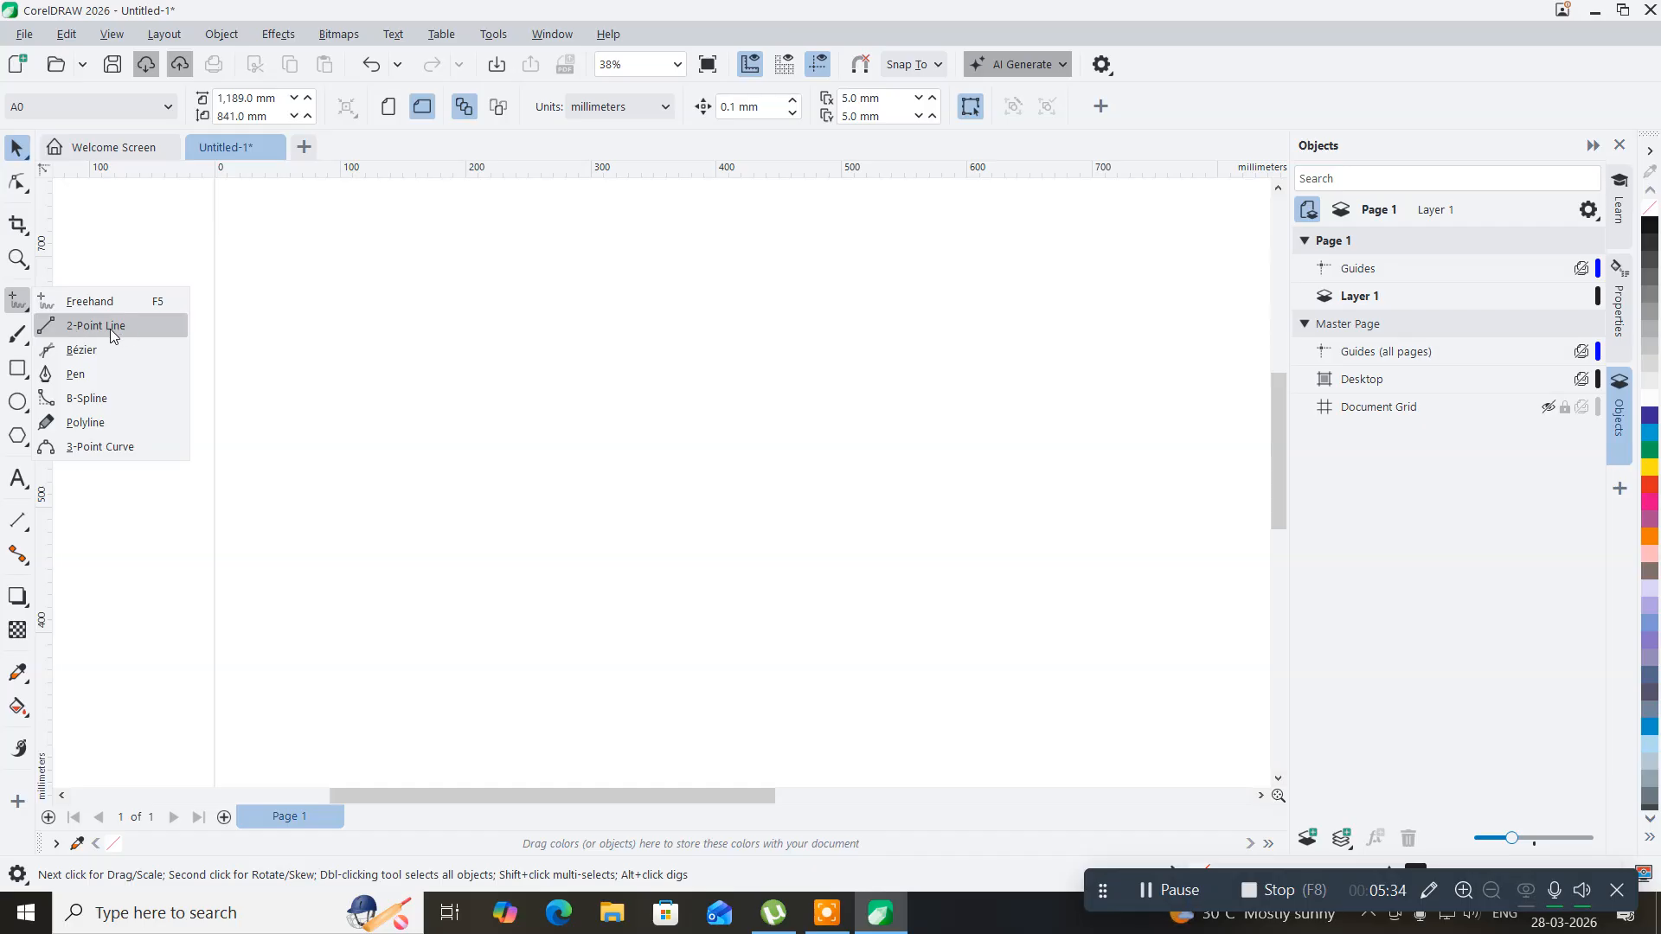
left_click(9, 149)
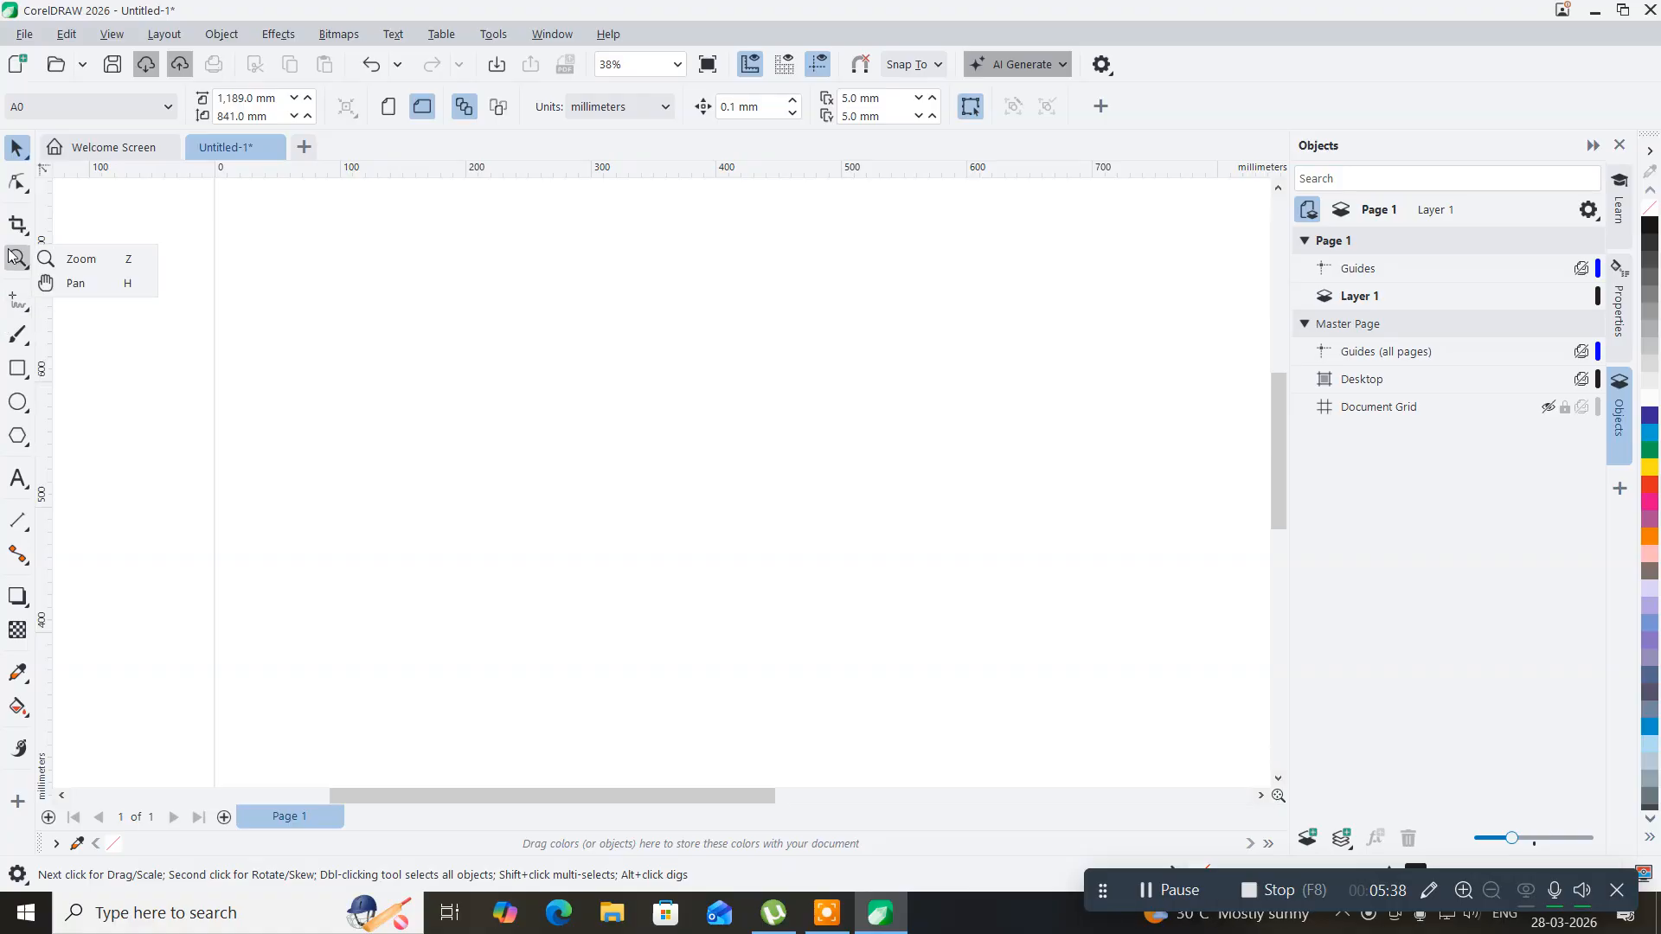
mouse_move(23, 158)
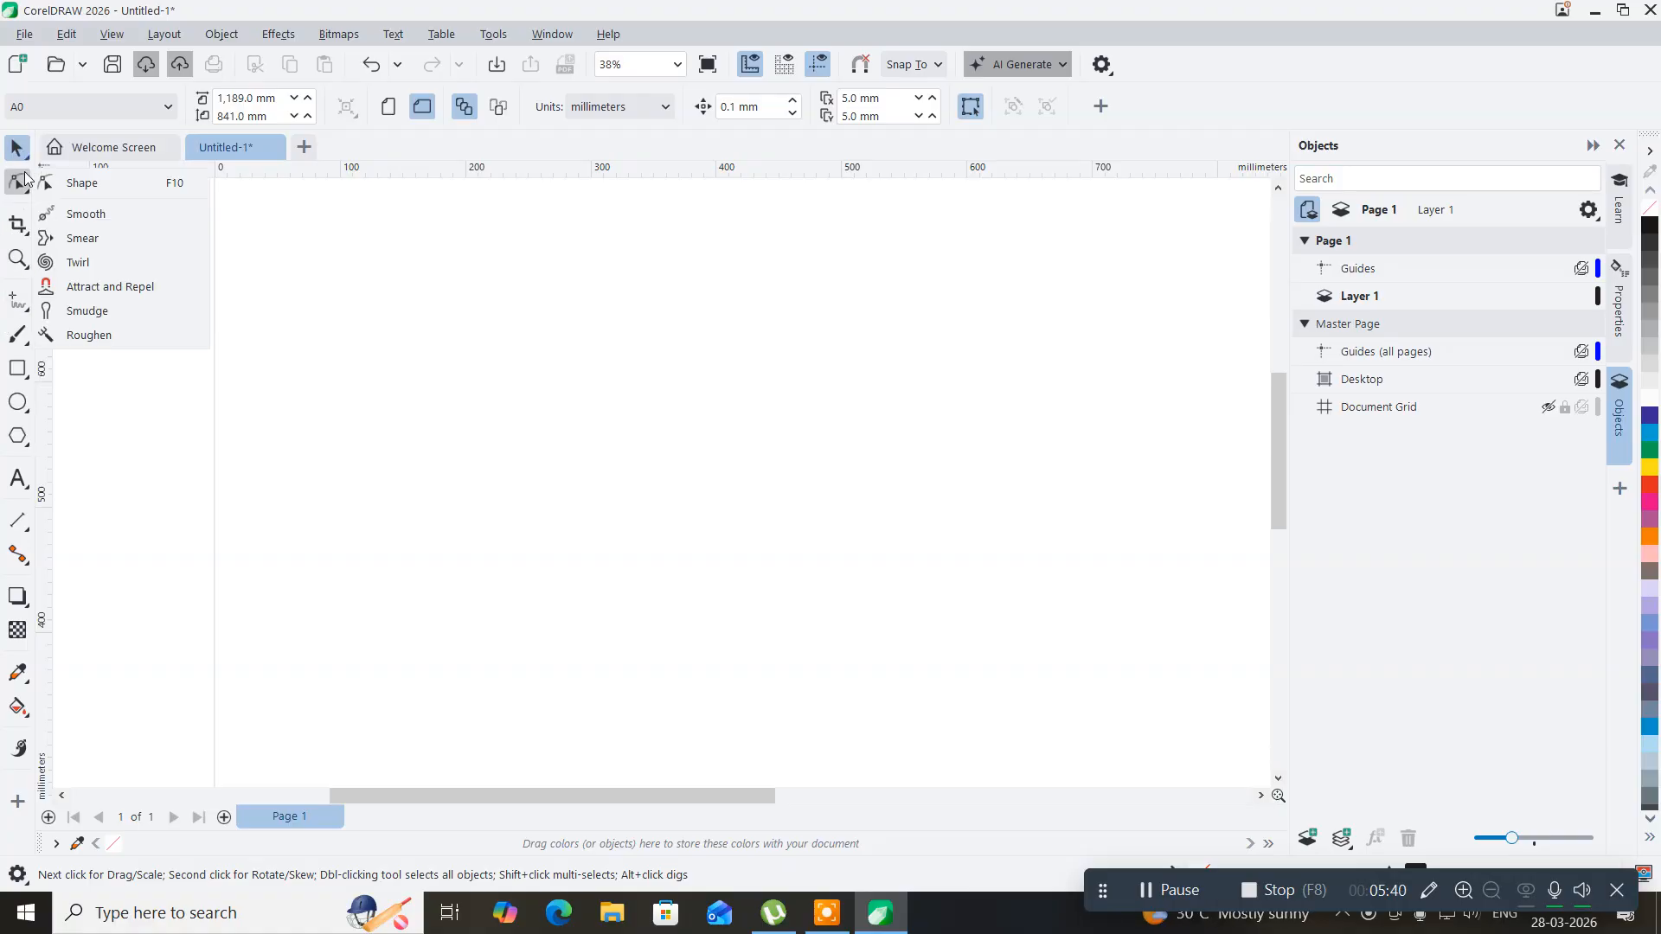
mouse_move(14, 227)
mouse_move(16, 260)
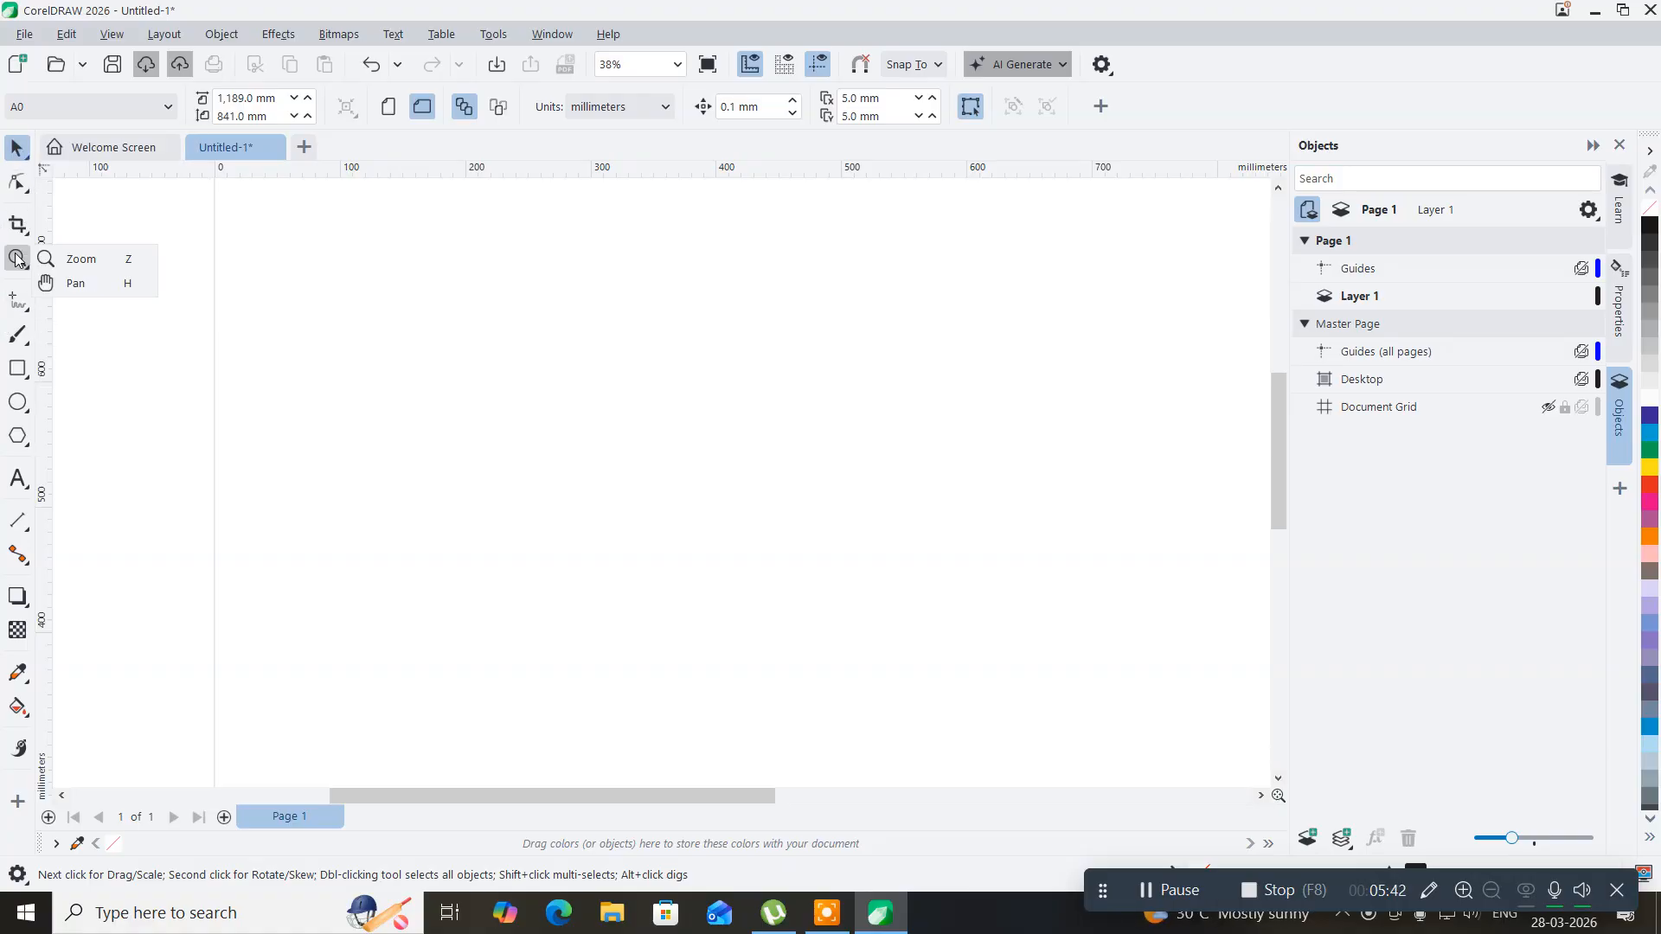
mouse_move(15, 303)
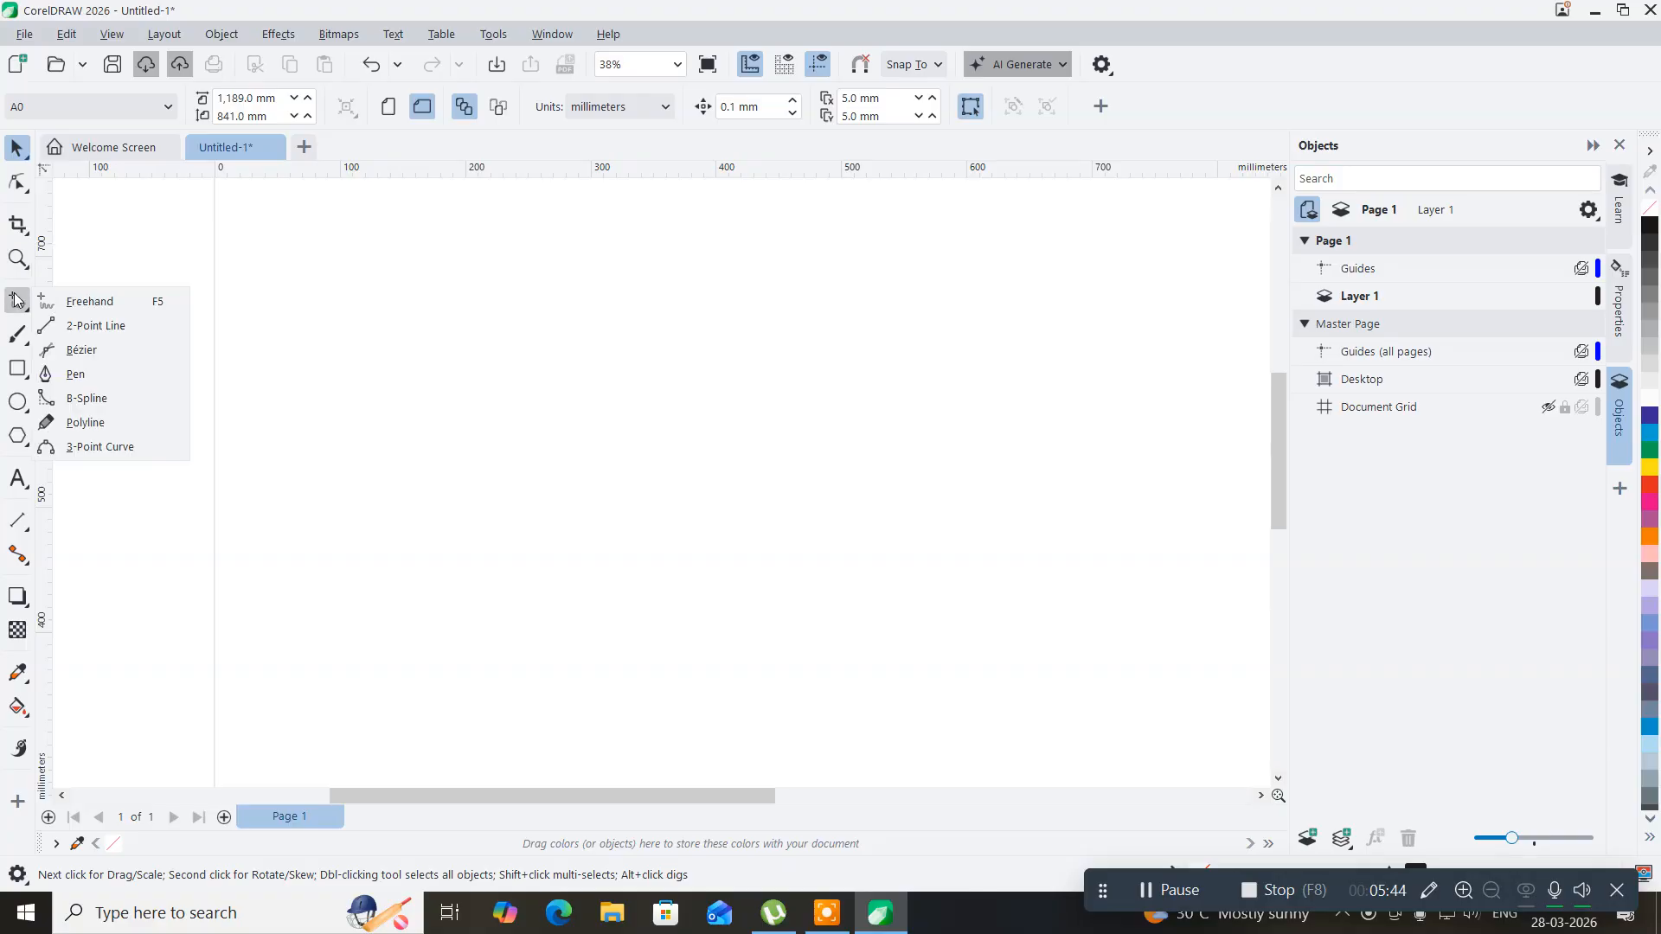
left_click(97, 325)
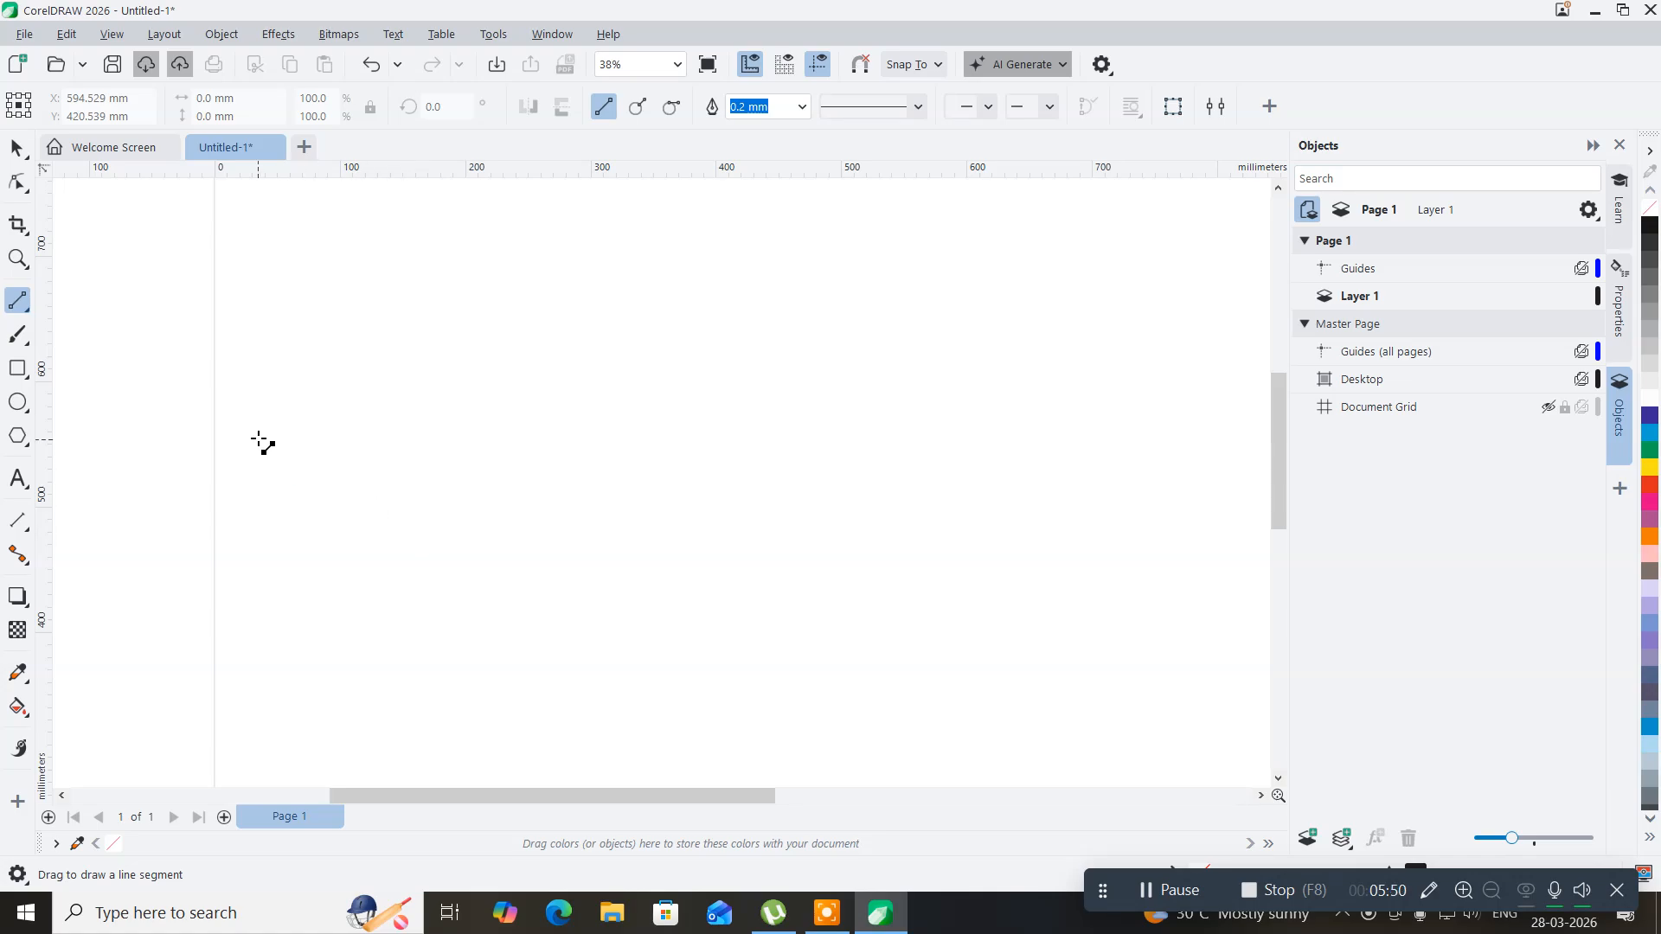
left_click_drag(256, 433, 814, 432)
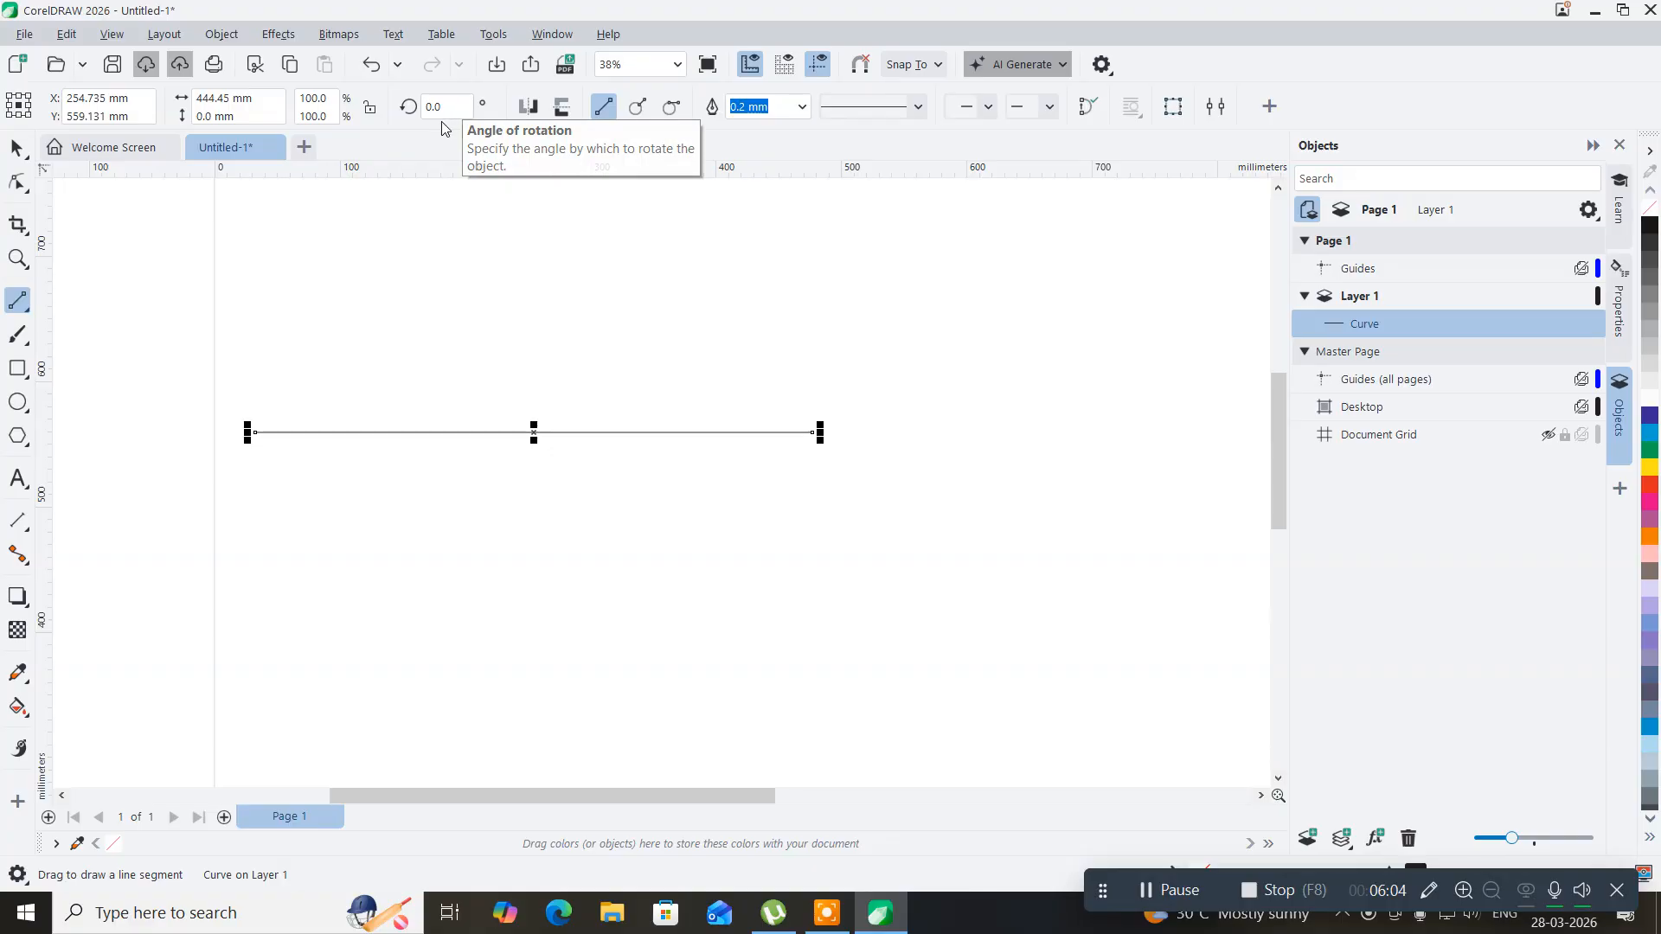
key("Delete")
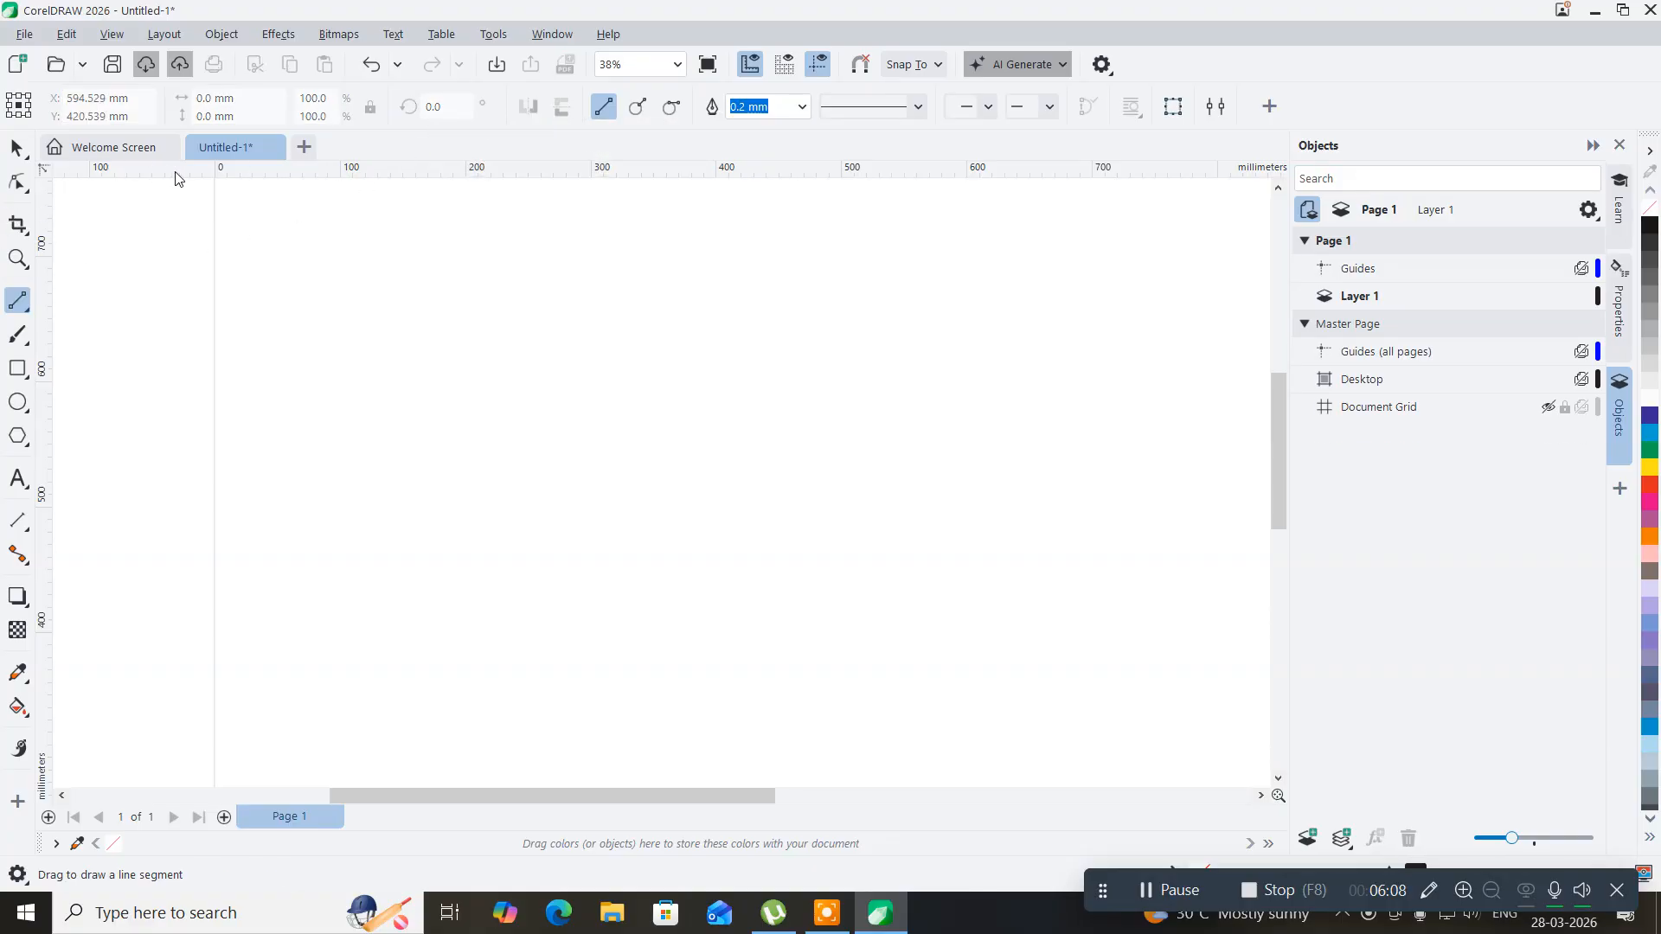
- Add a horizontal guideline at about Y 478 mm and enable snapping to guidelines
left_click_drag(176, 177, 262, 534)
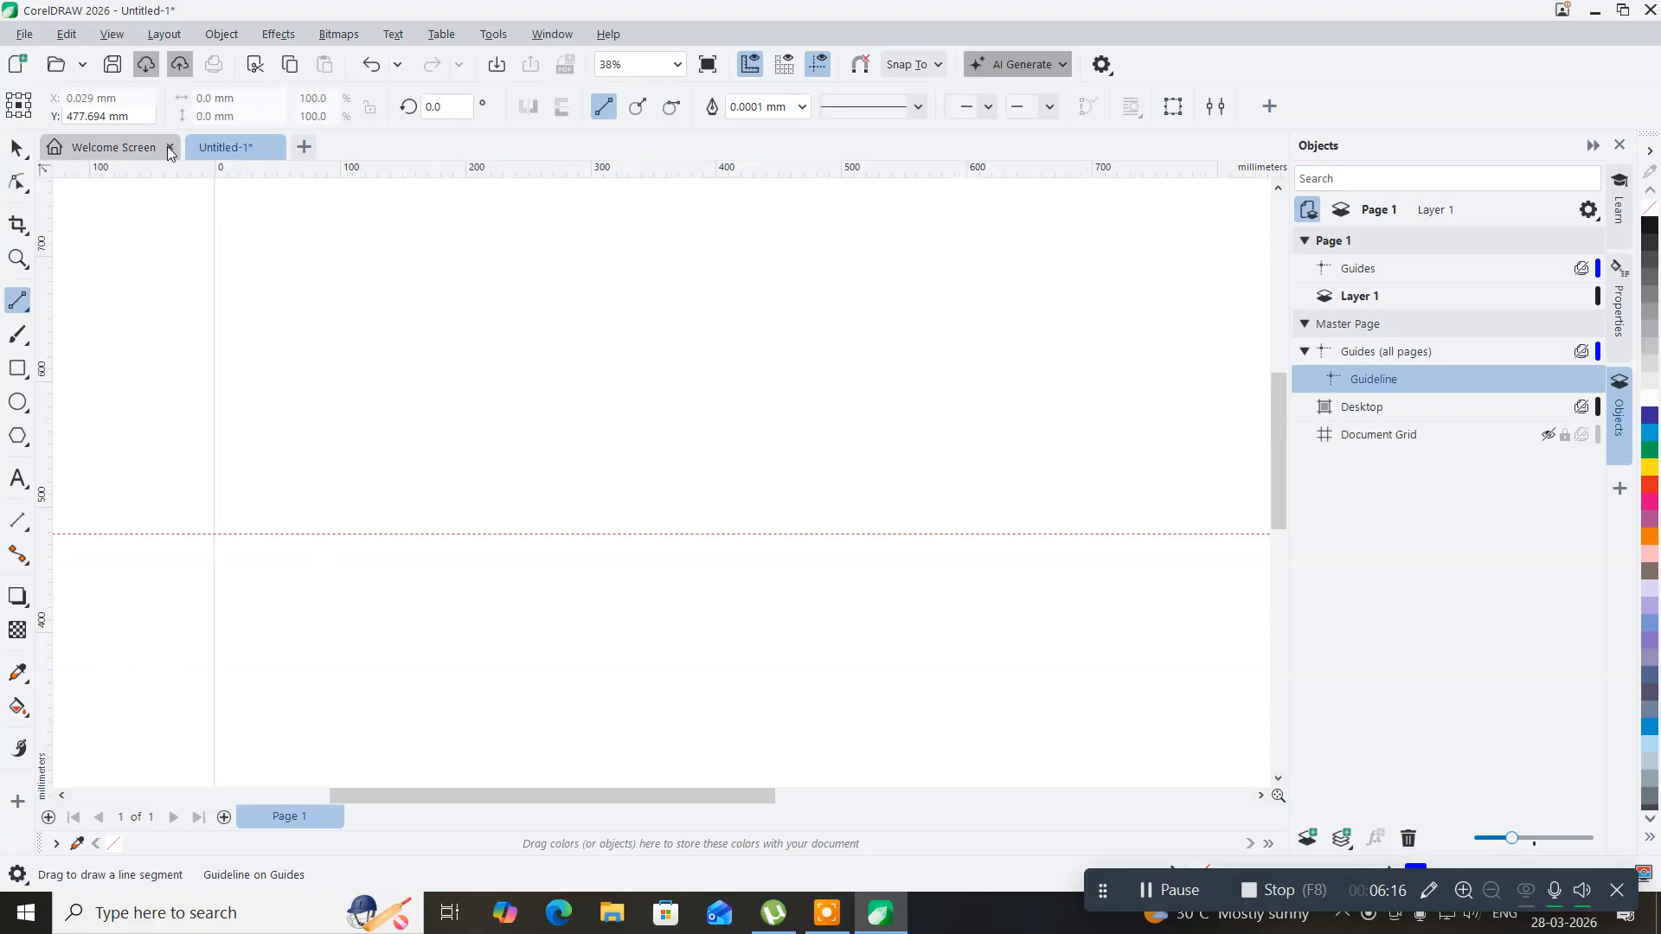
left_click(103, 38)
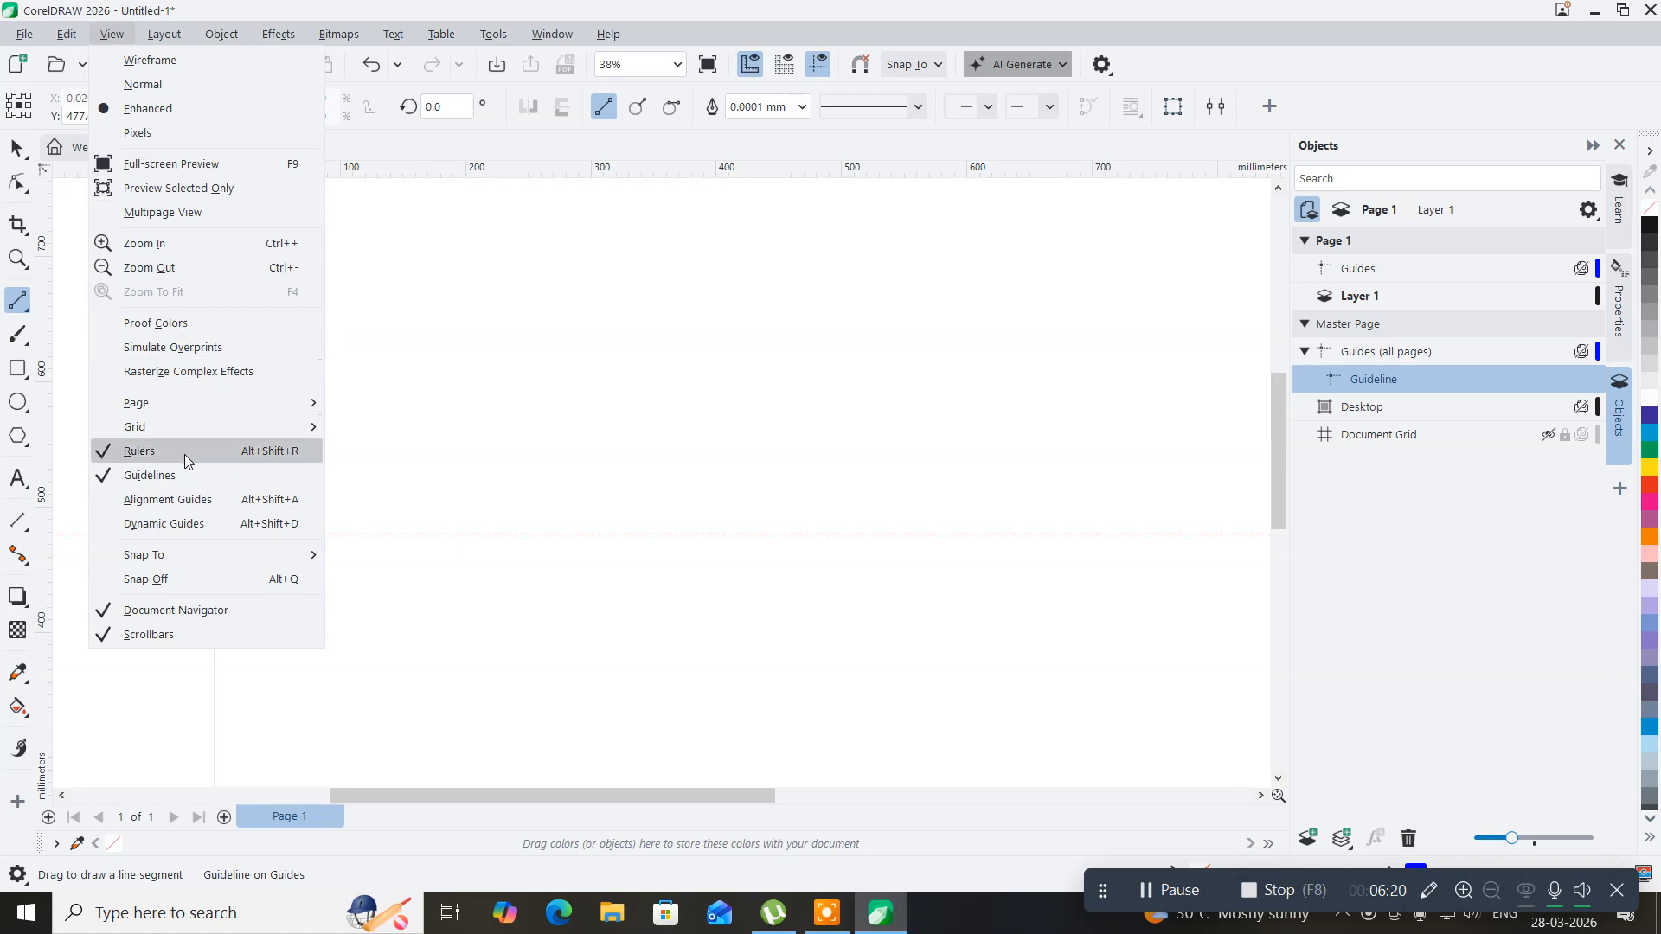
mouse_move(296, 560)
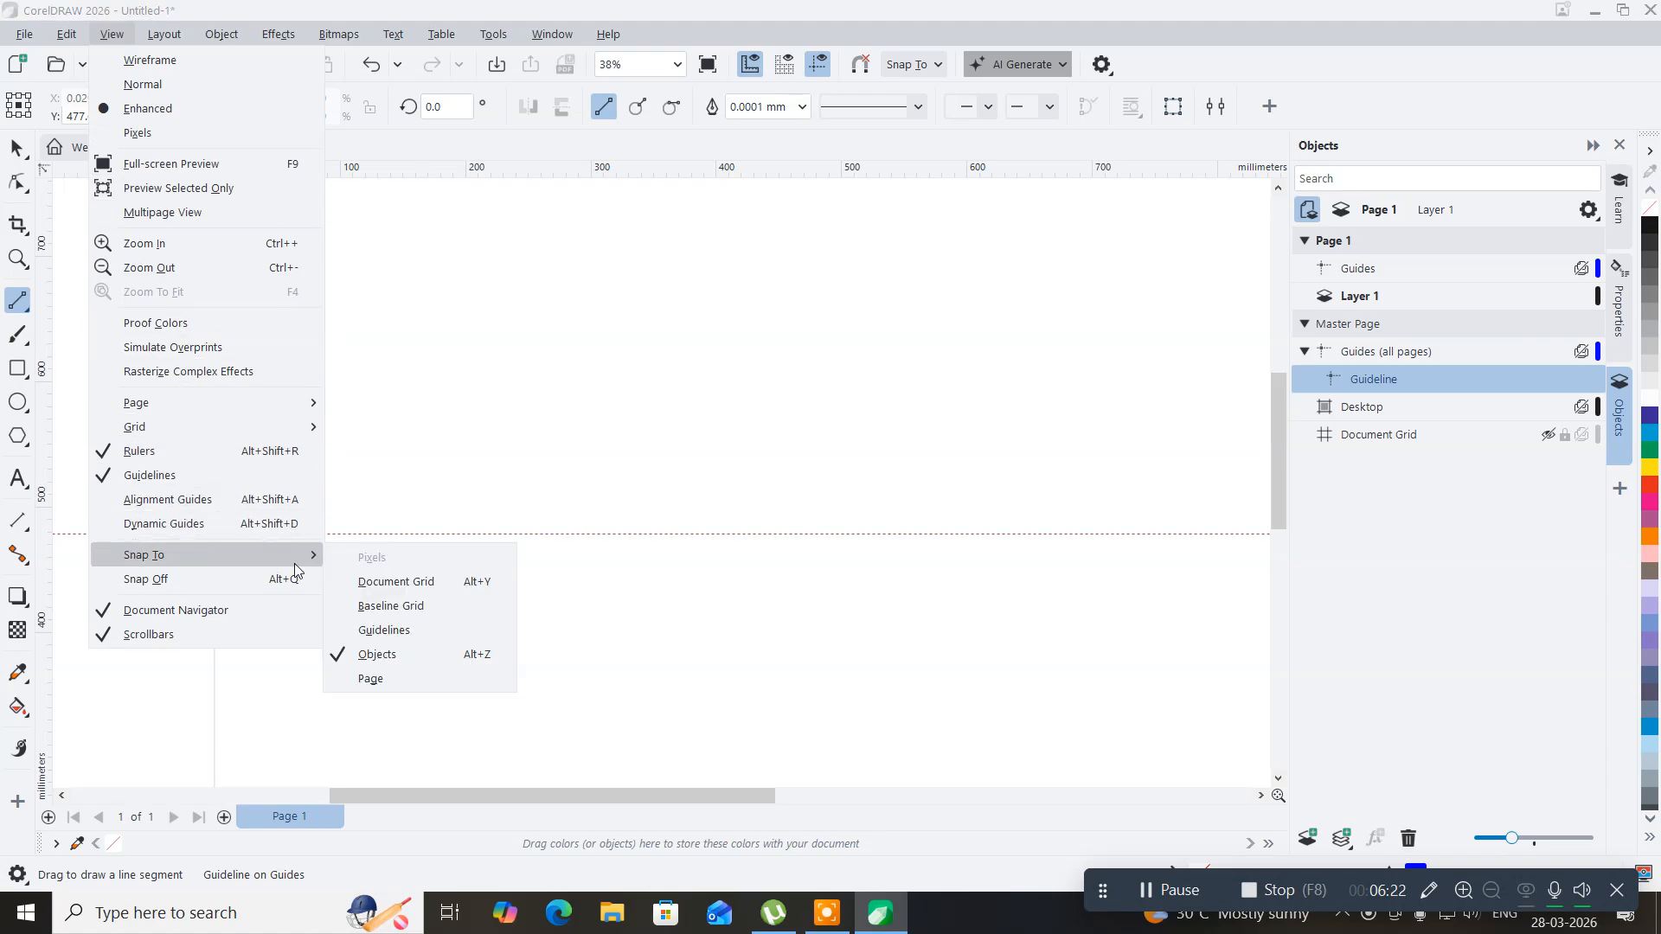
left_click(401, 629)
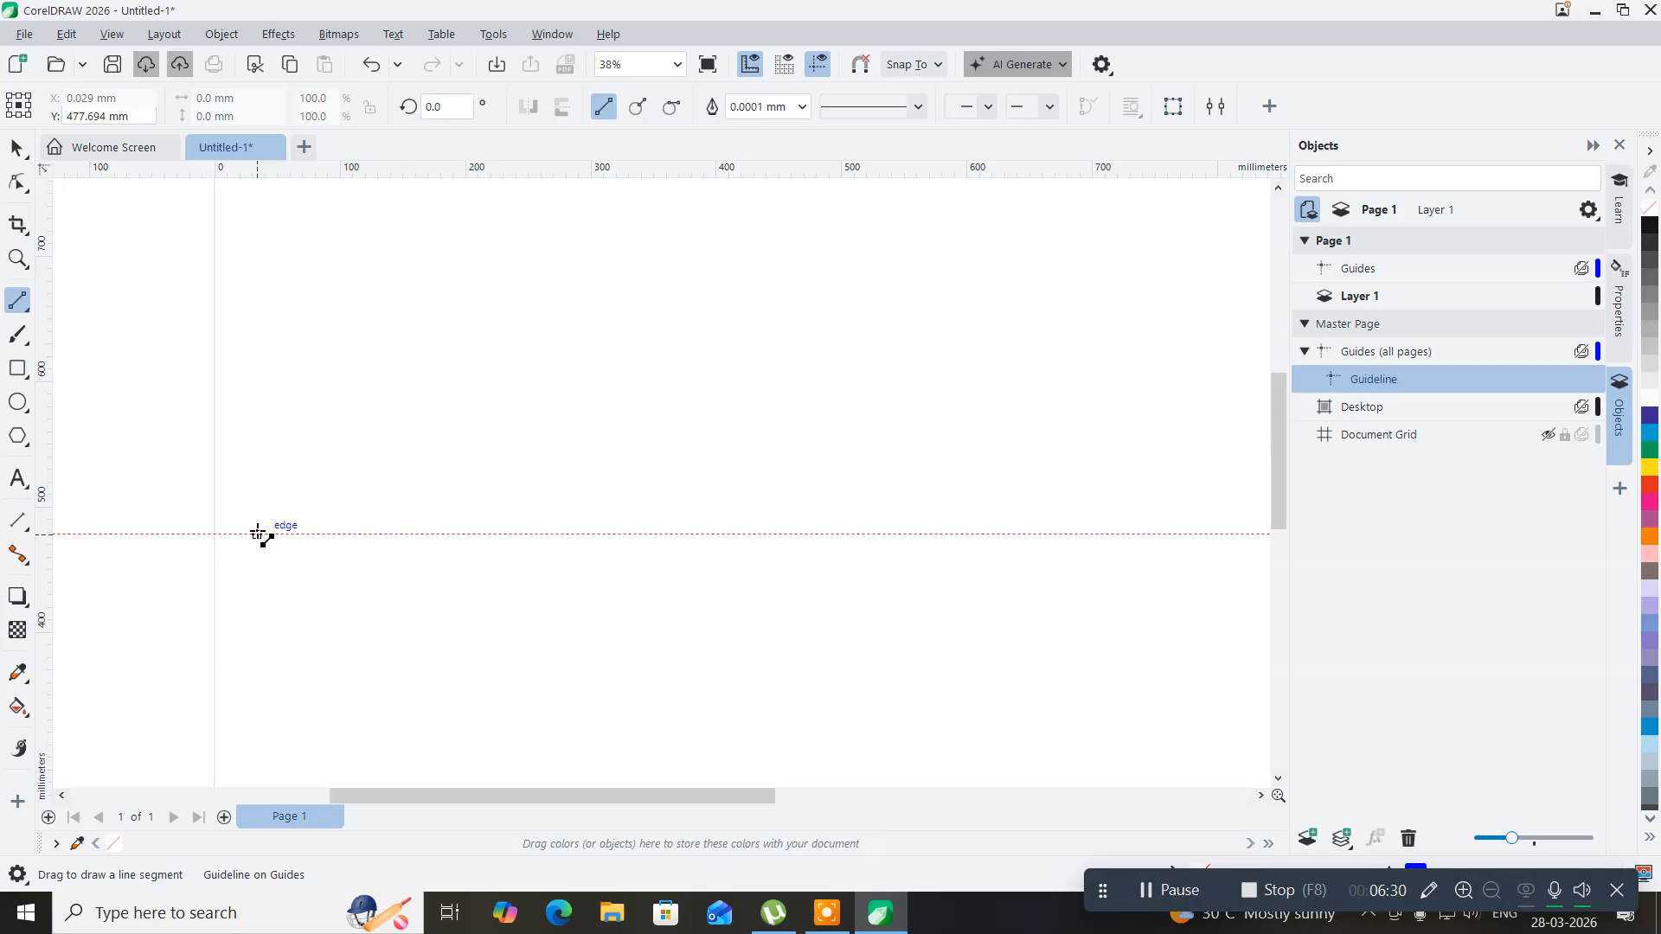
- Draw a 2-point line about 409 mm long along the guideline and delete the guideline
left_click_drag(258, 534, 769, 533)
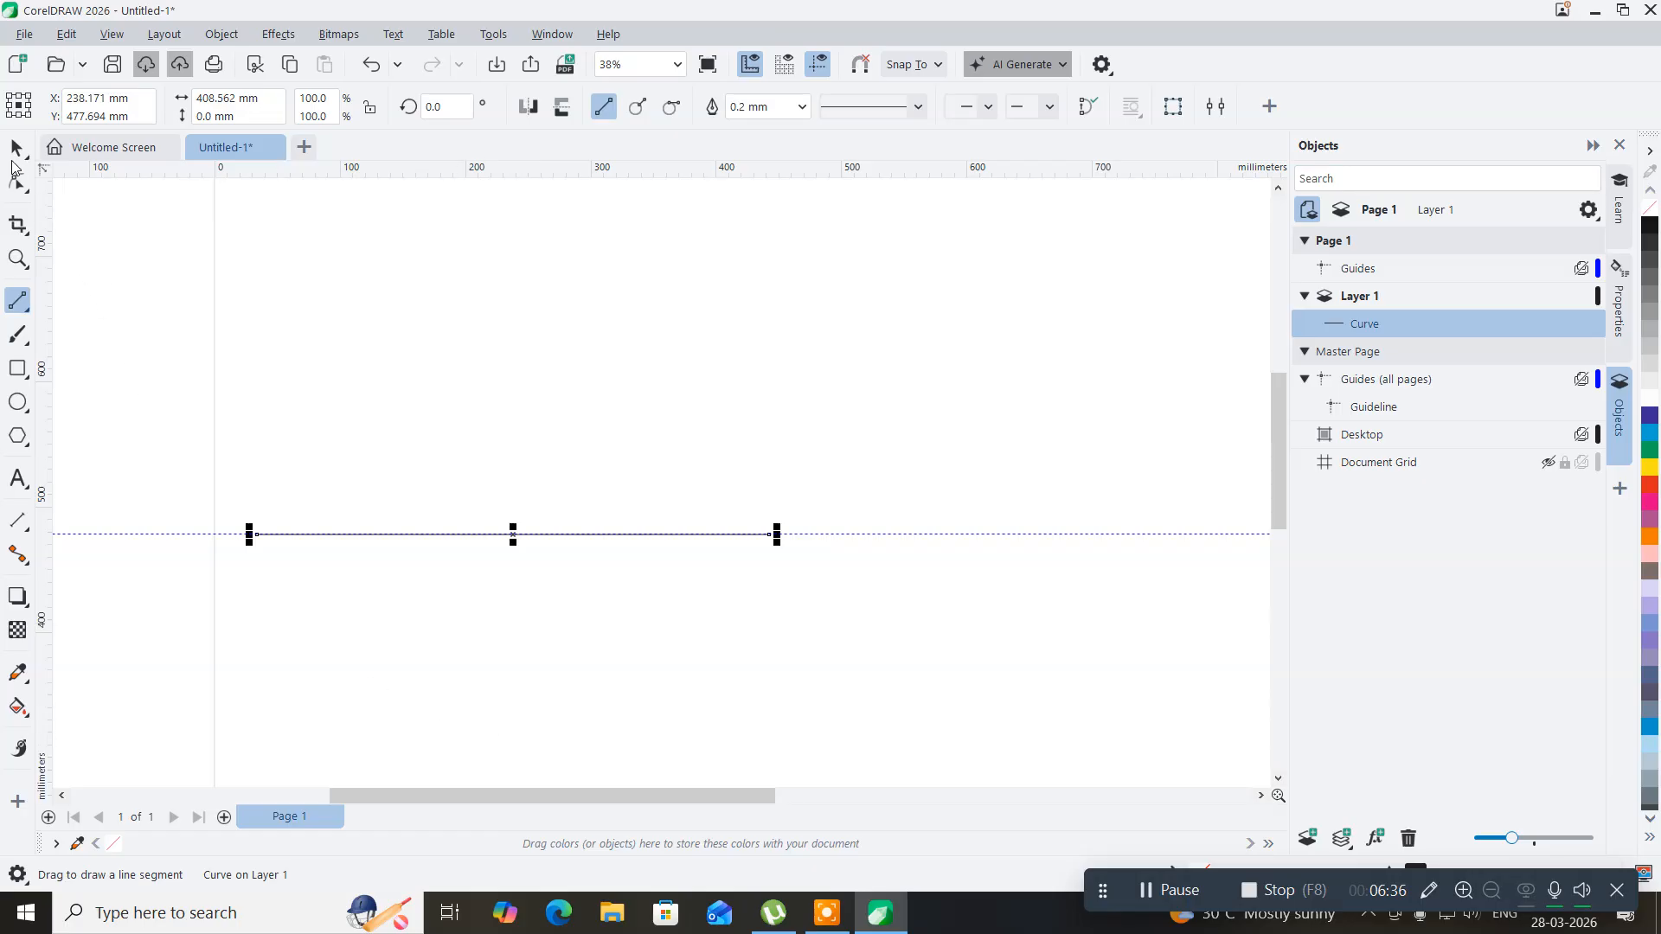
left_click(16, 147)
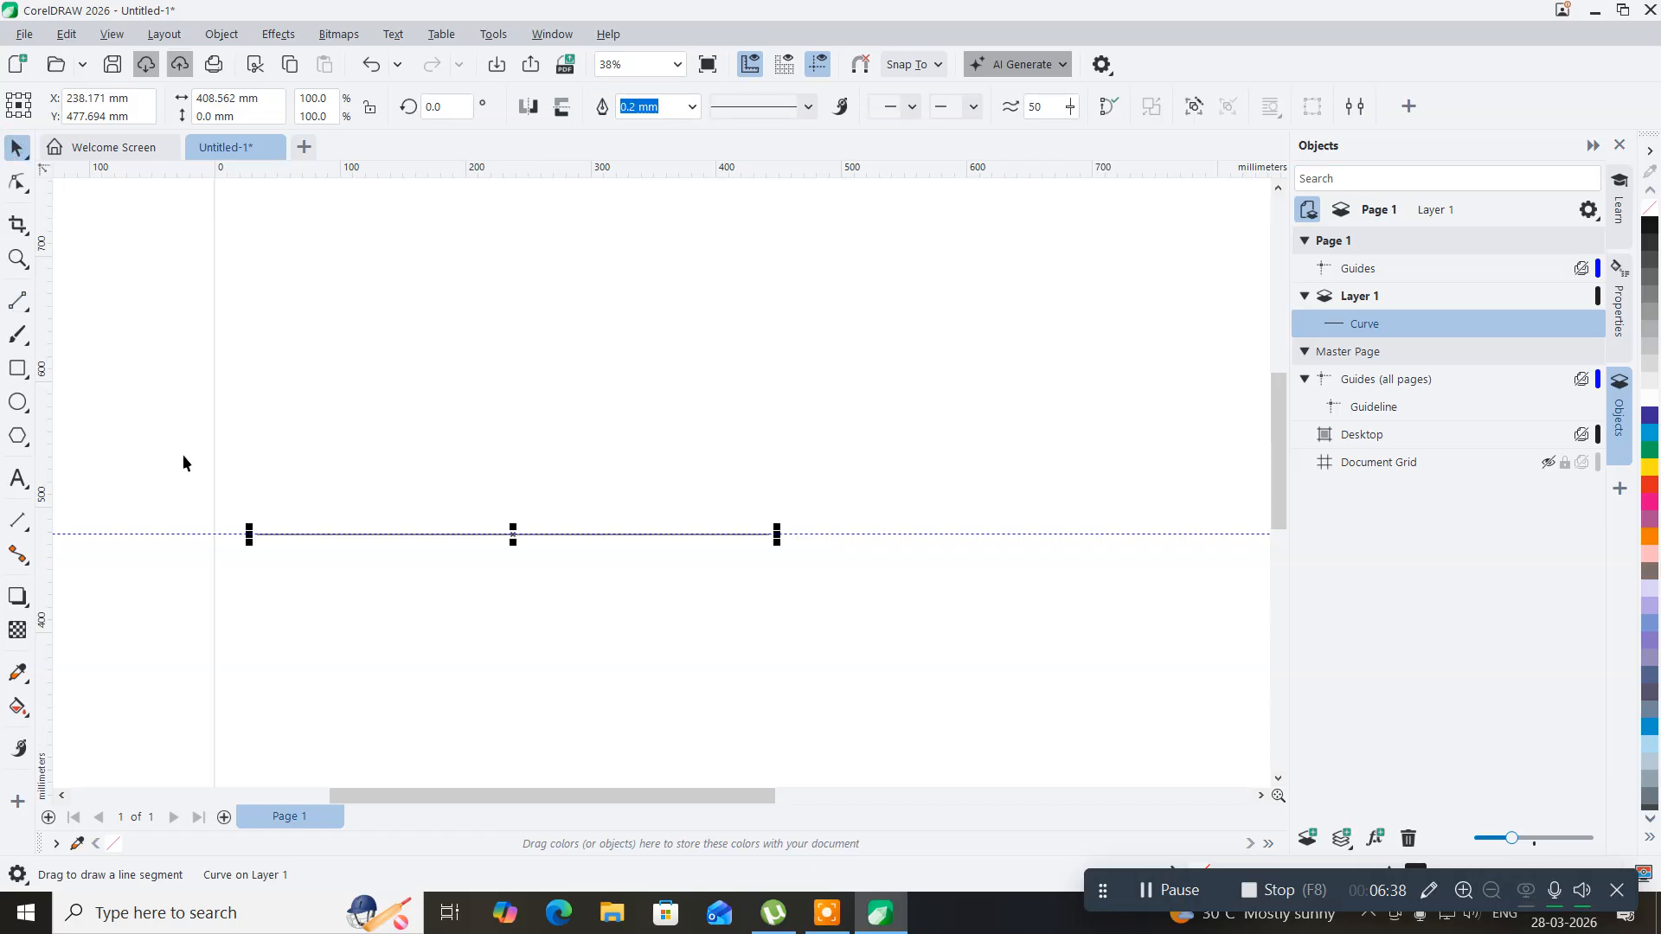
left_click(165, 534)
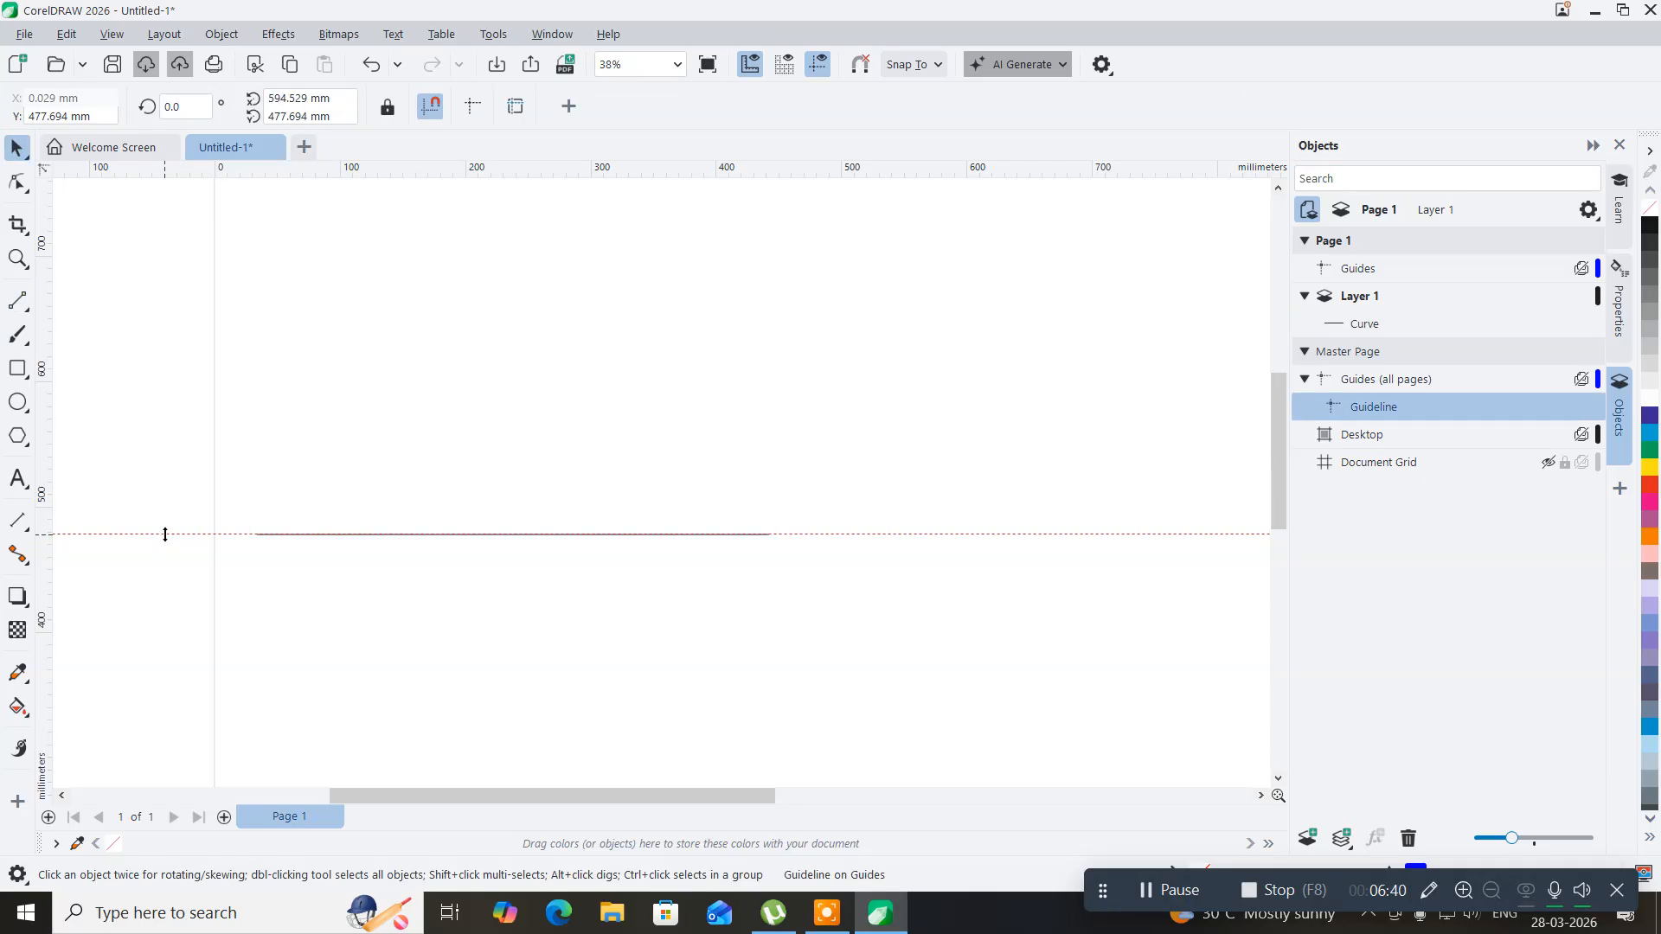
key("Delete")
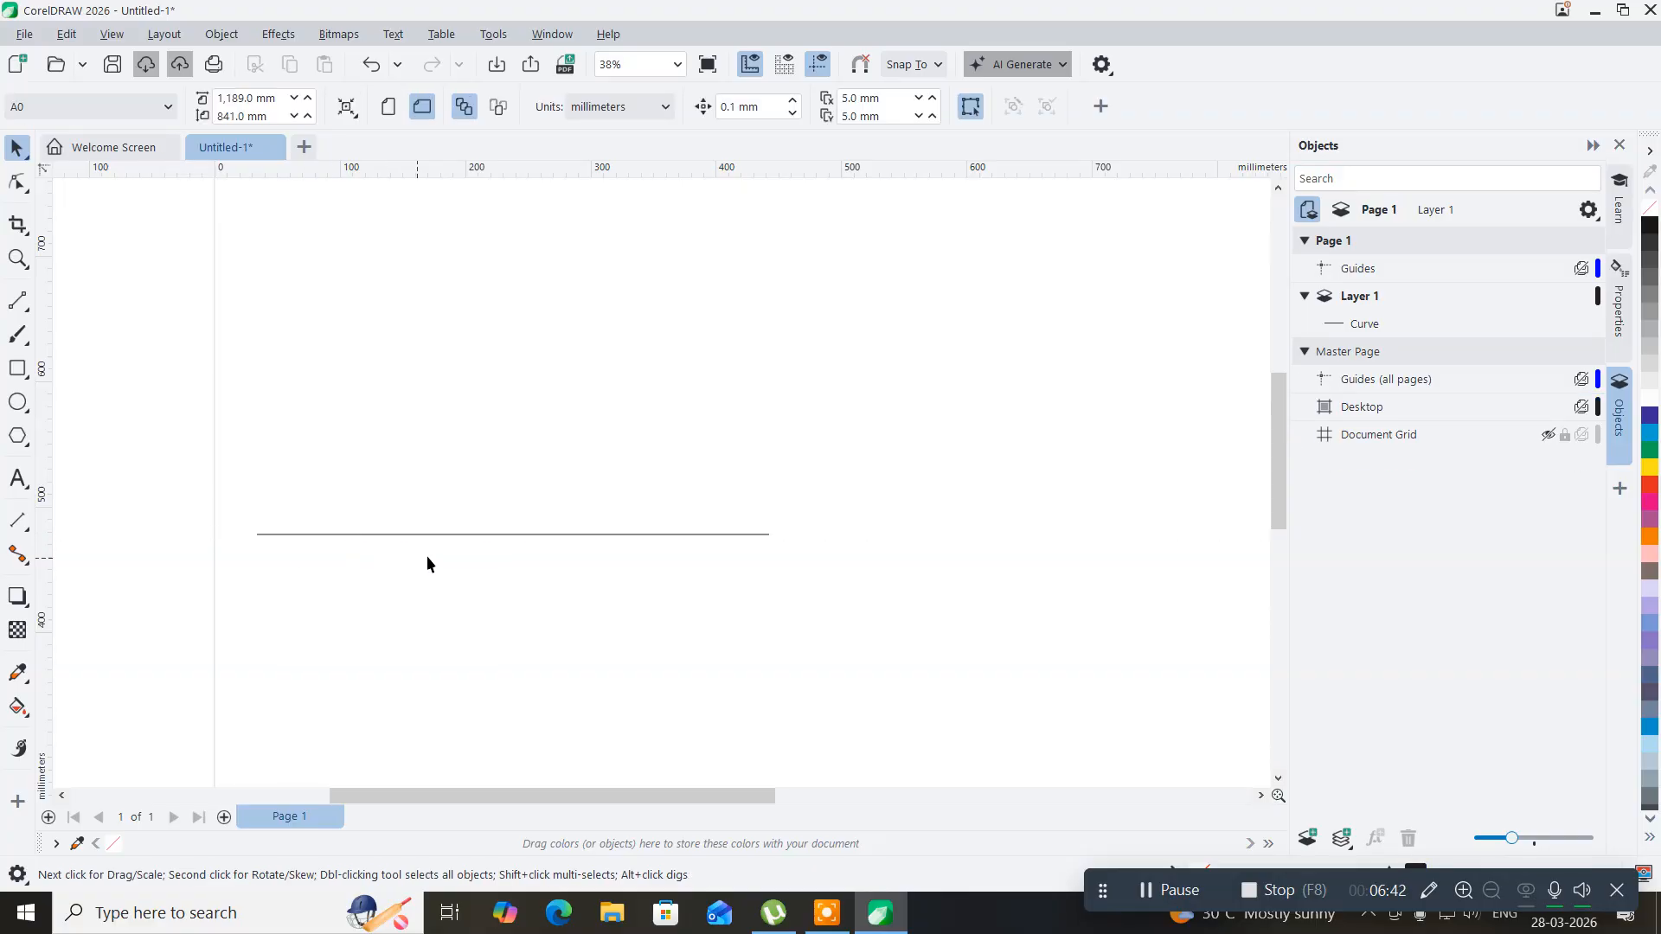
- Select both end nodes of the line with the Shape tool and add a node at its midpoint
left_click(467, 537)
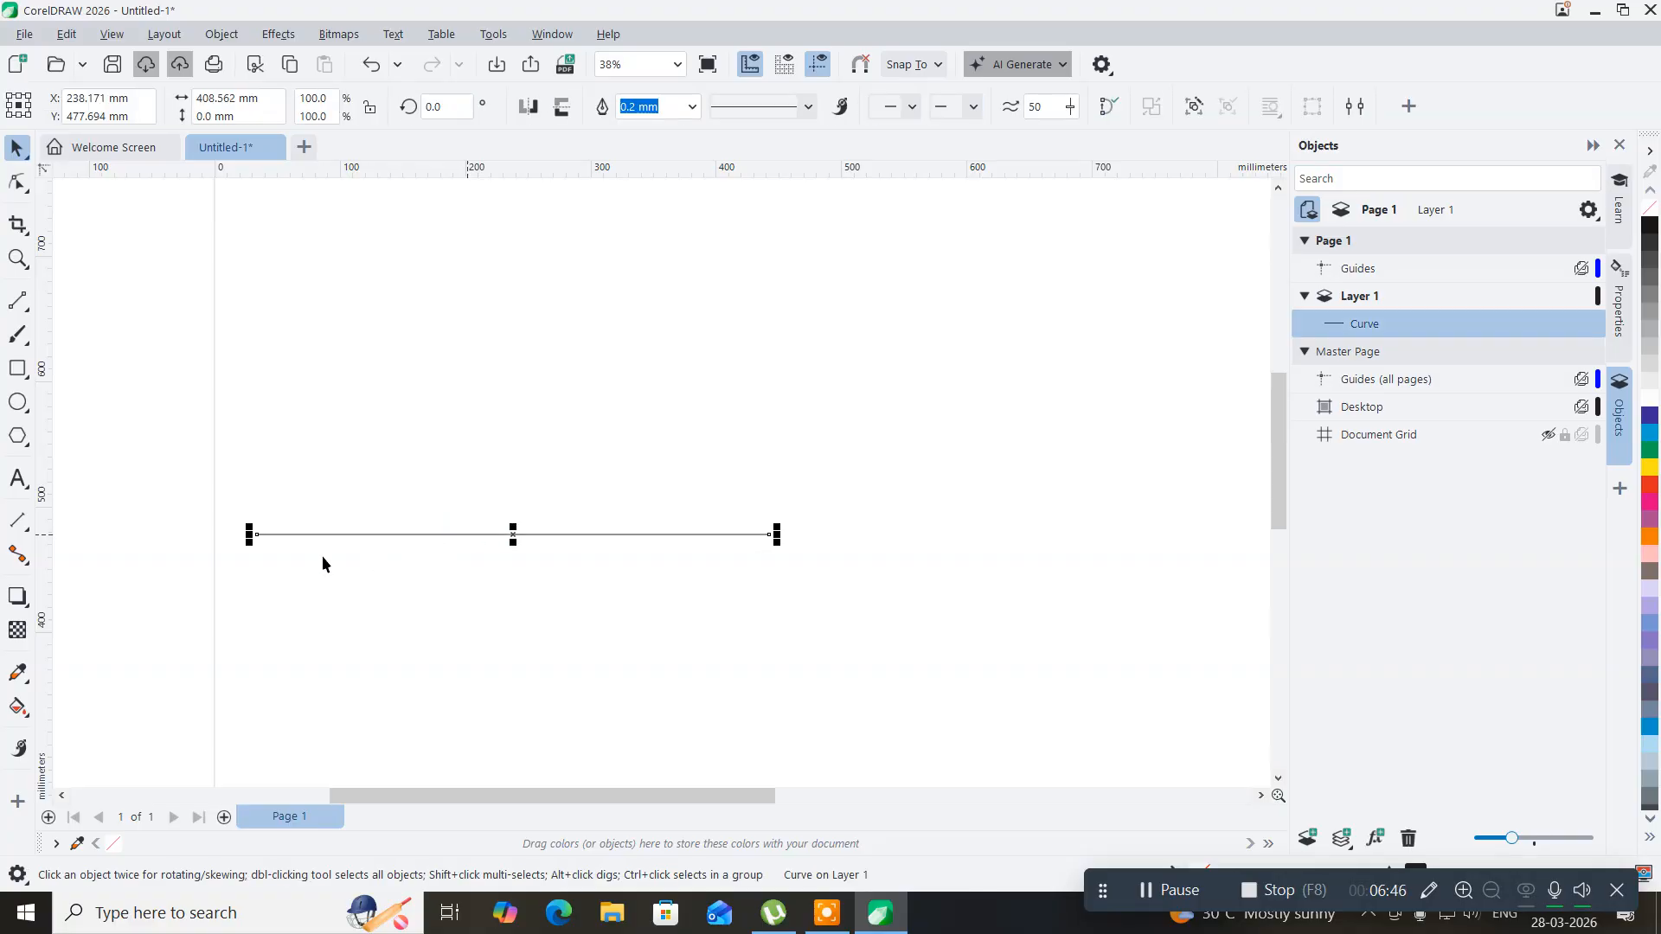
left_click(17, 182)
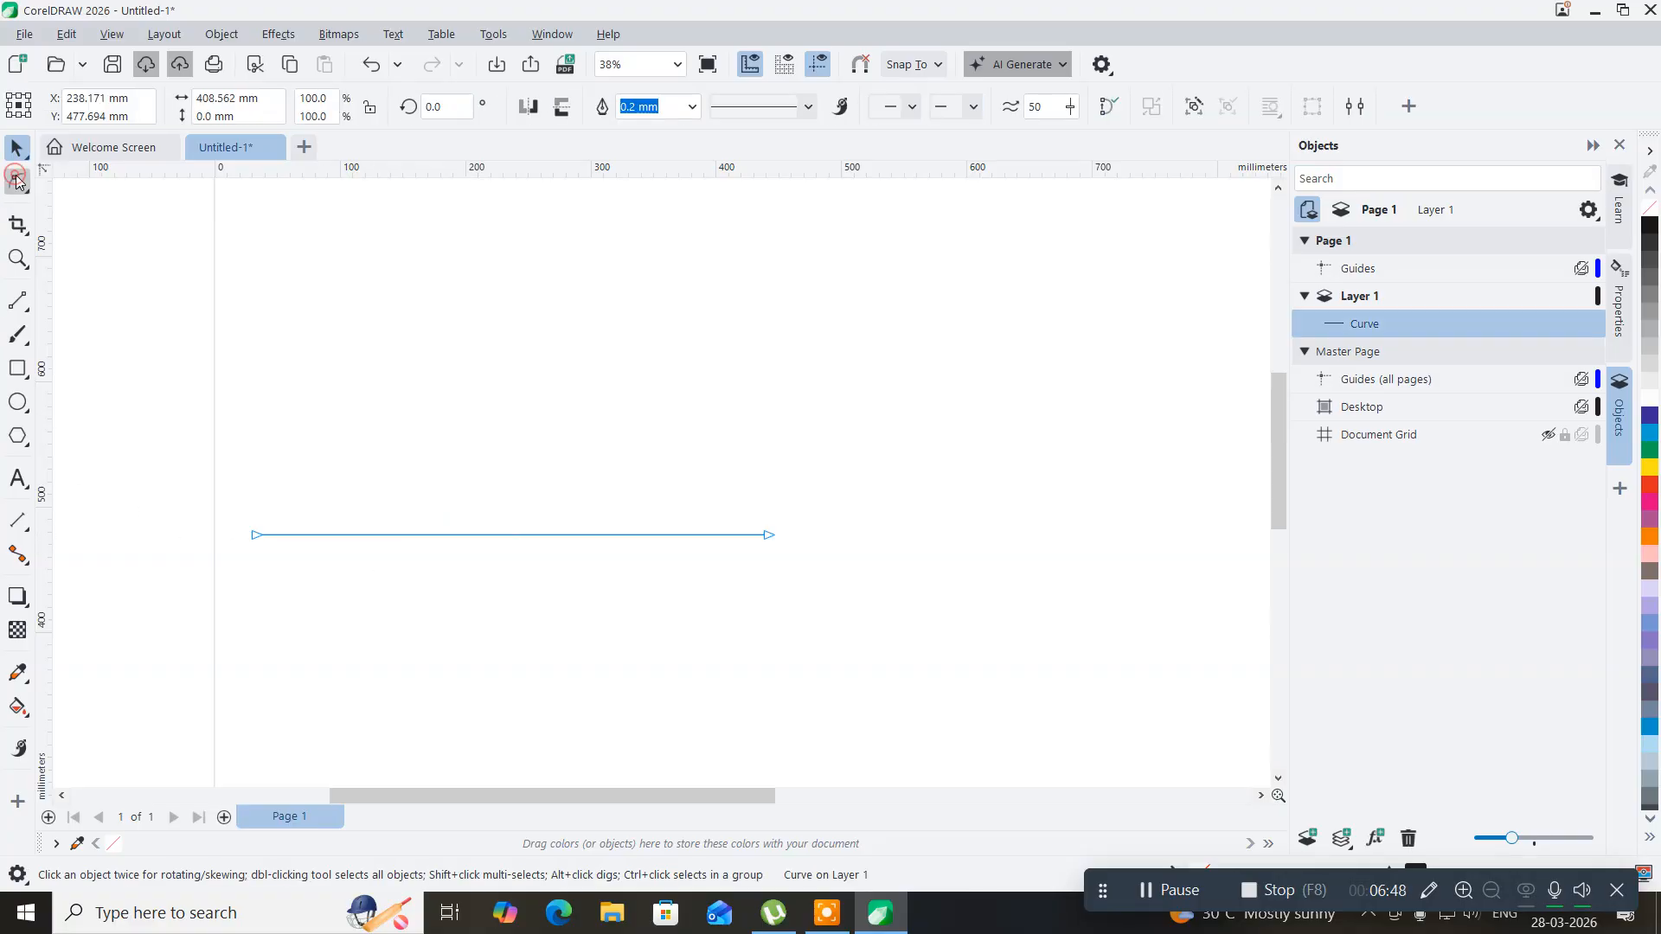
left_click_drag(325, 560, 849, 603)
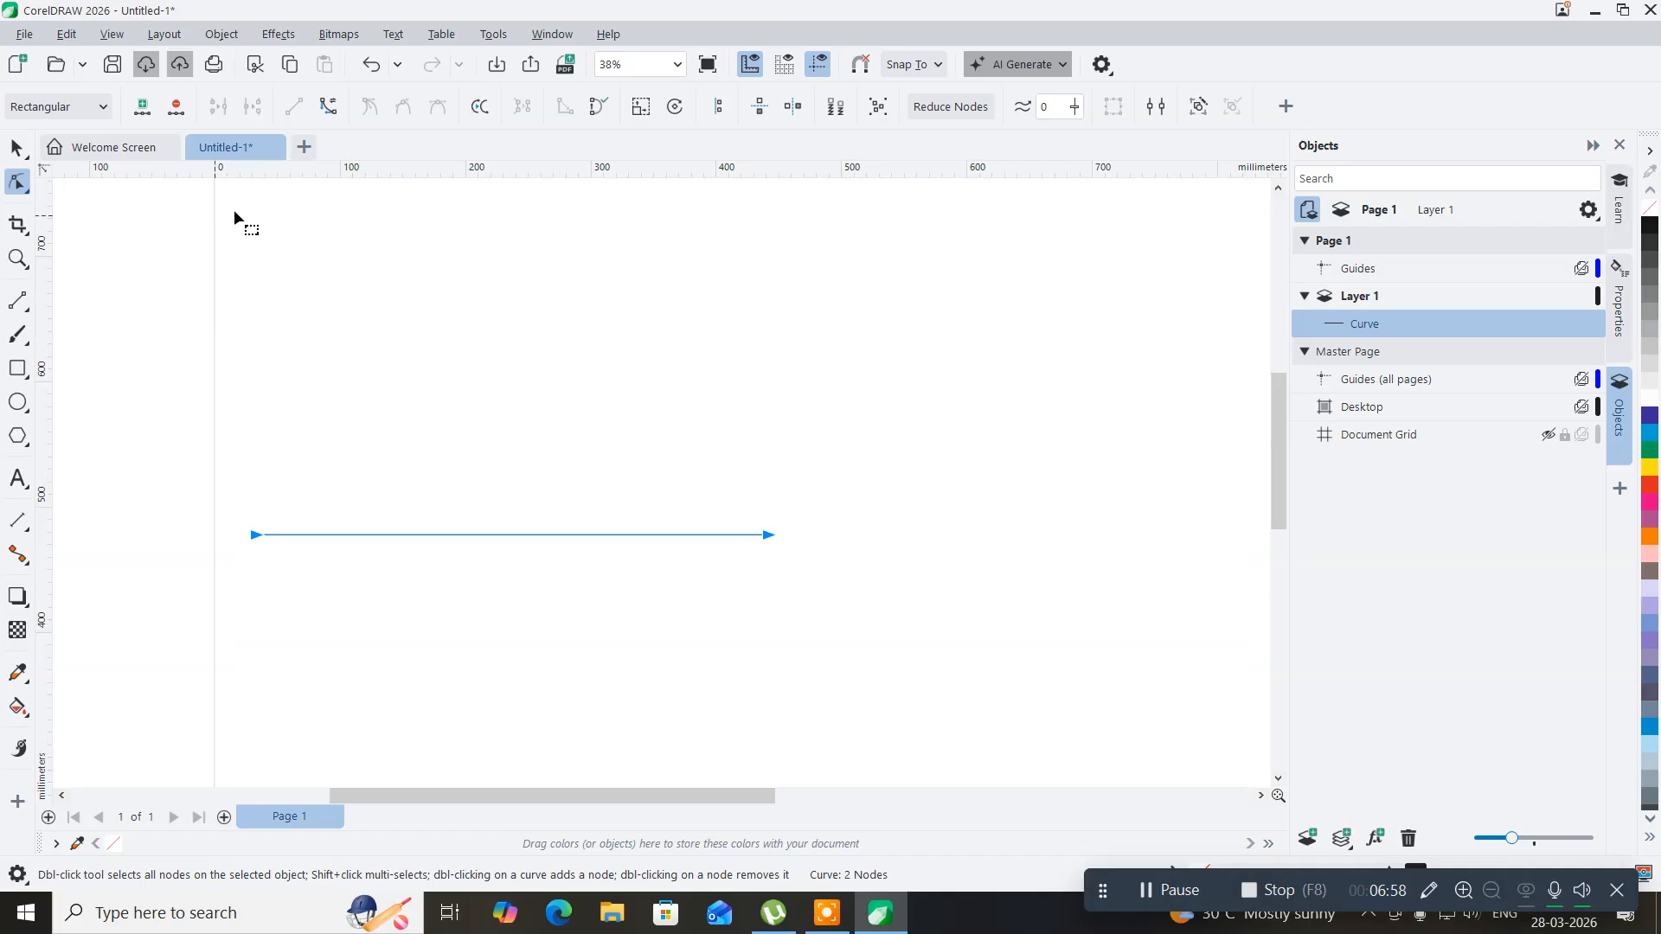
left_click(139, 109)
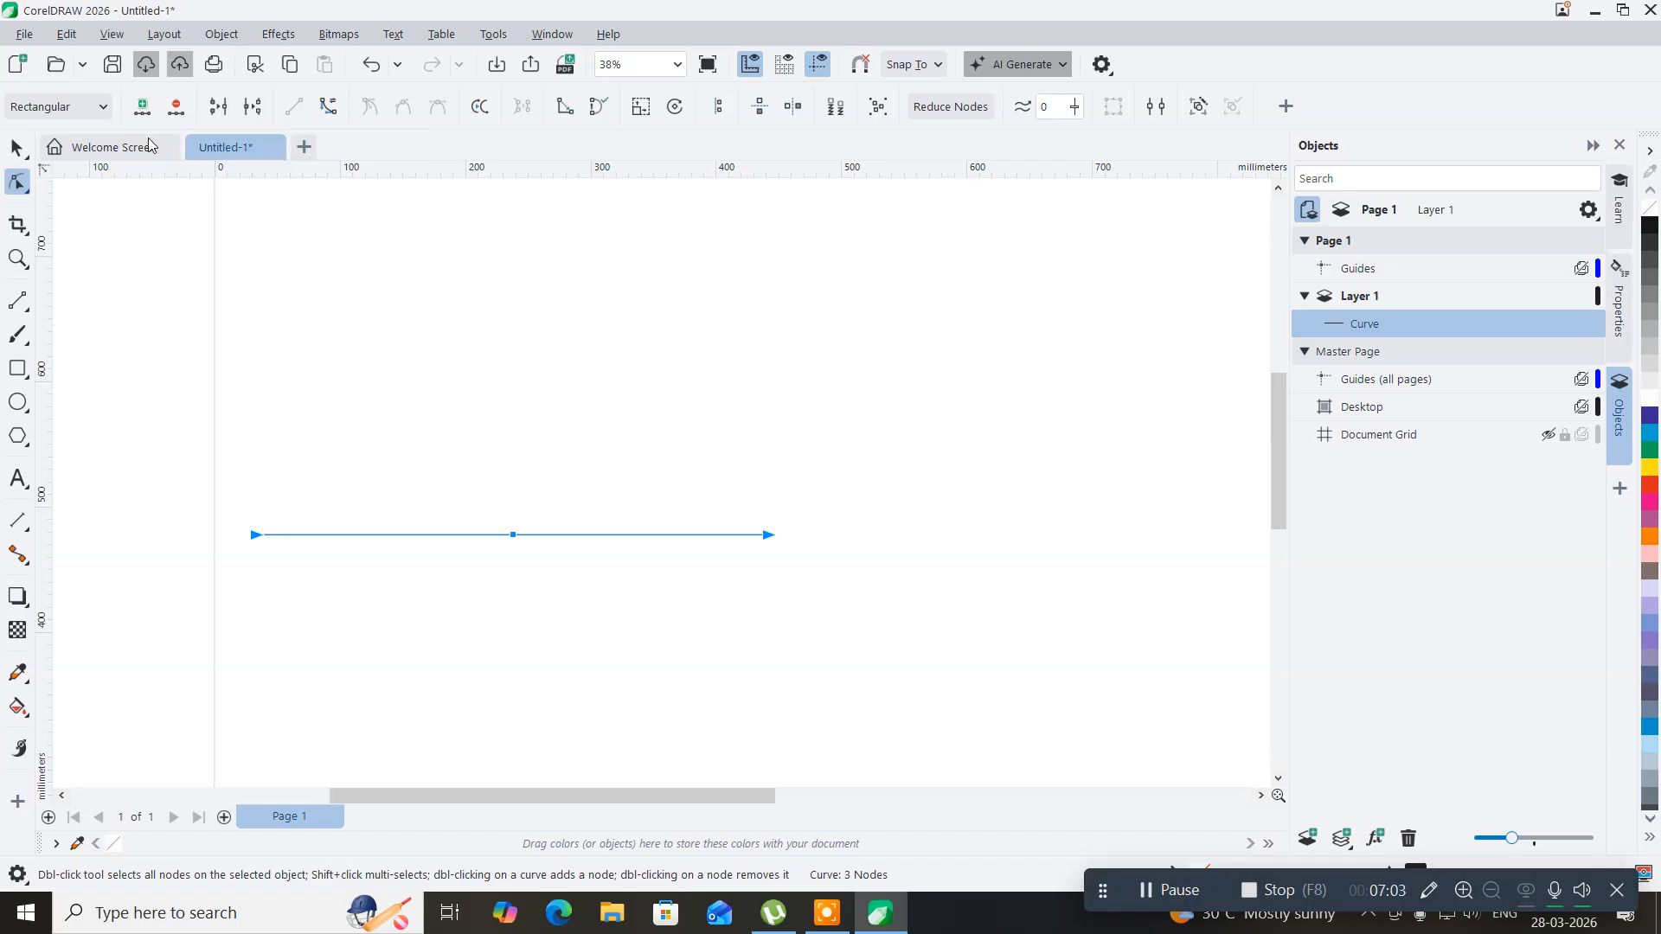
- Add one node on each half of the line, between the middle node and each end
left_click(412, 534)
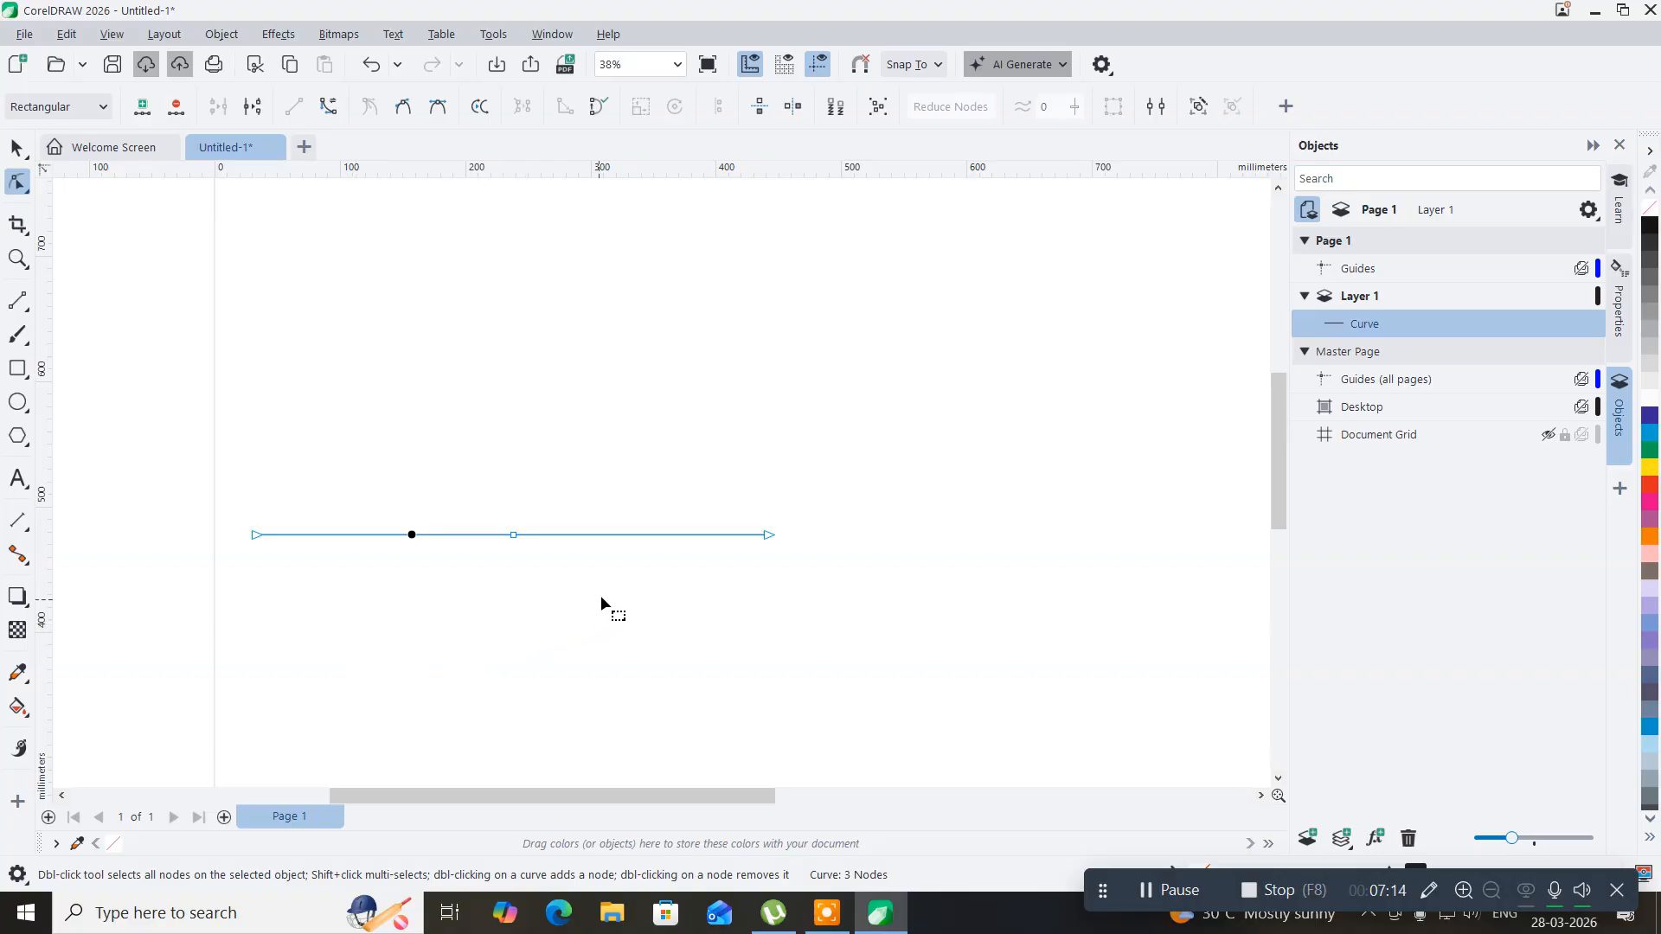
left_click(626, 535)
double_click(388, 534)
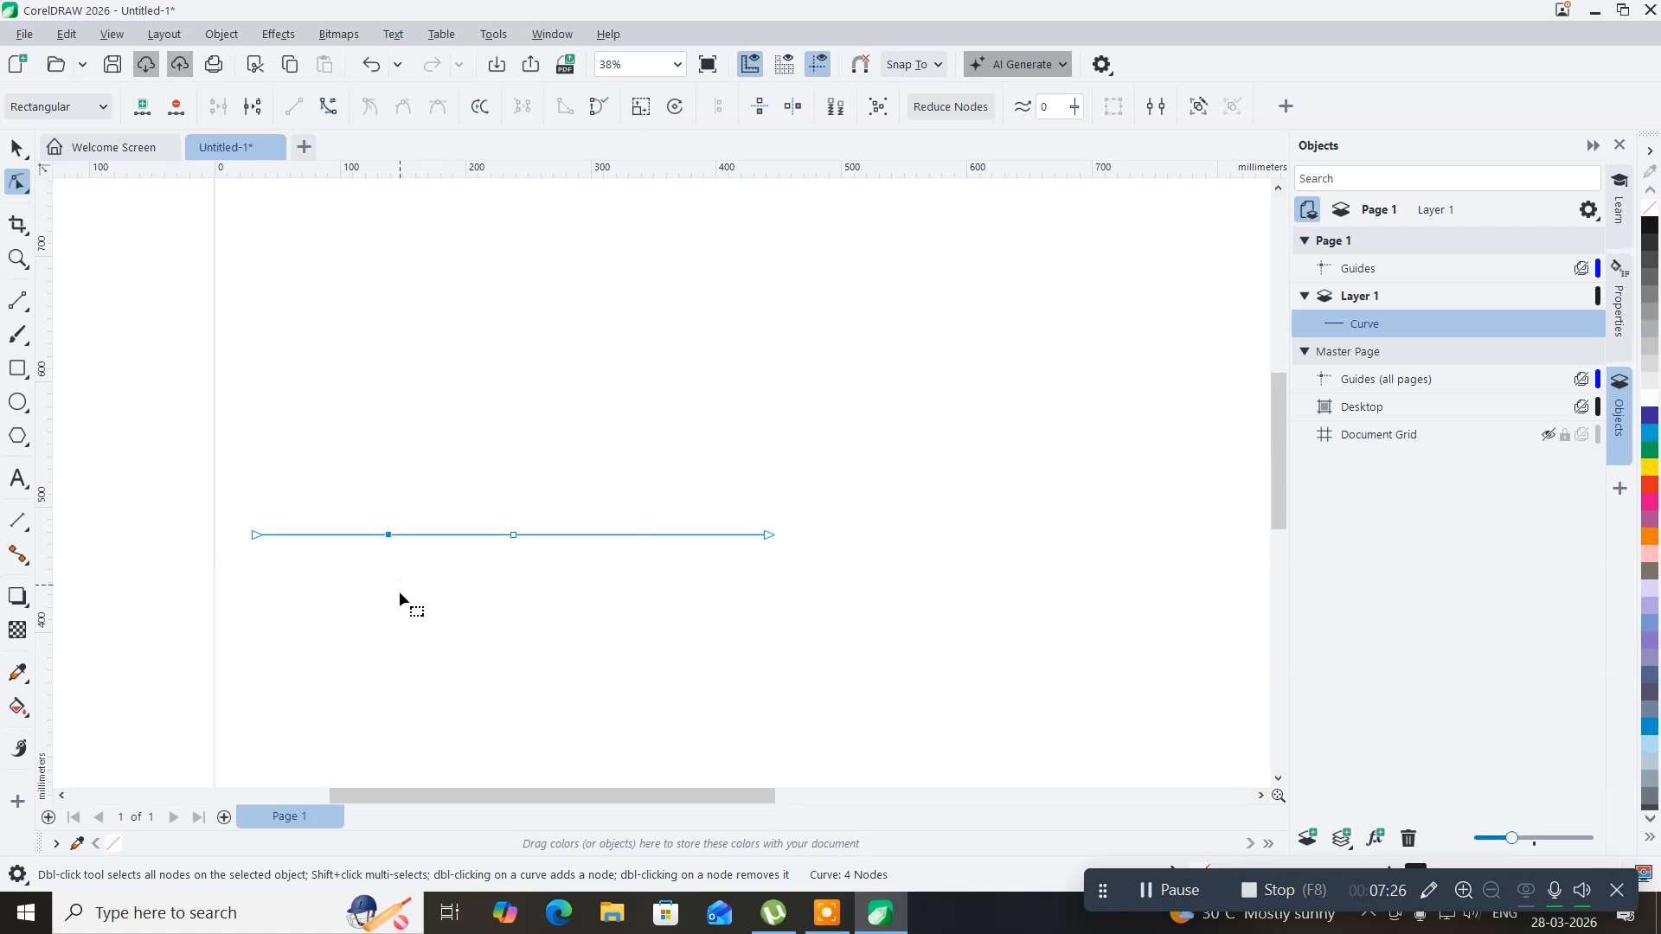
double_click(631, 534)
- Delete the two extra nodes on either side of the line's middle node
left_click(177, 107)
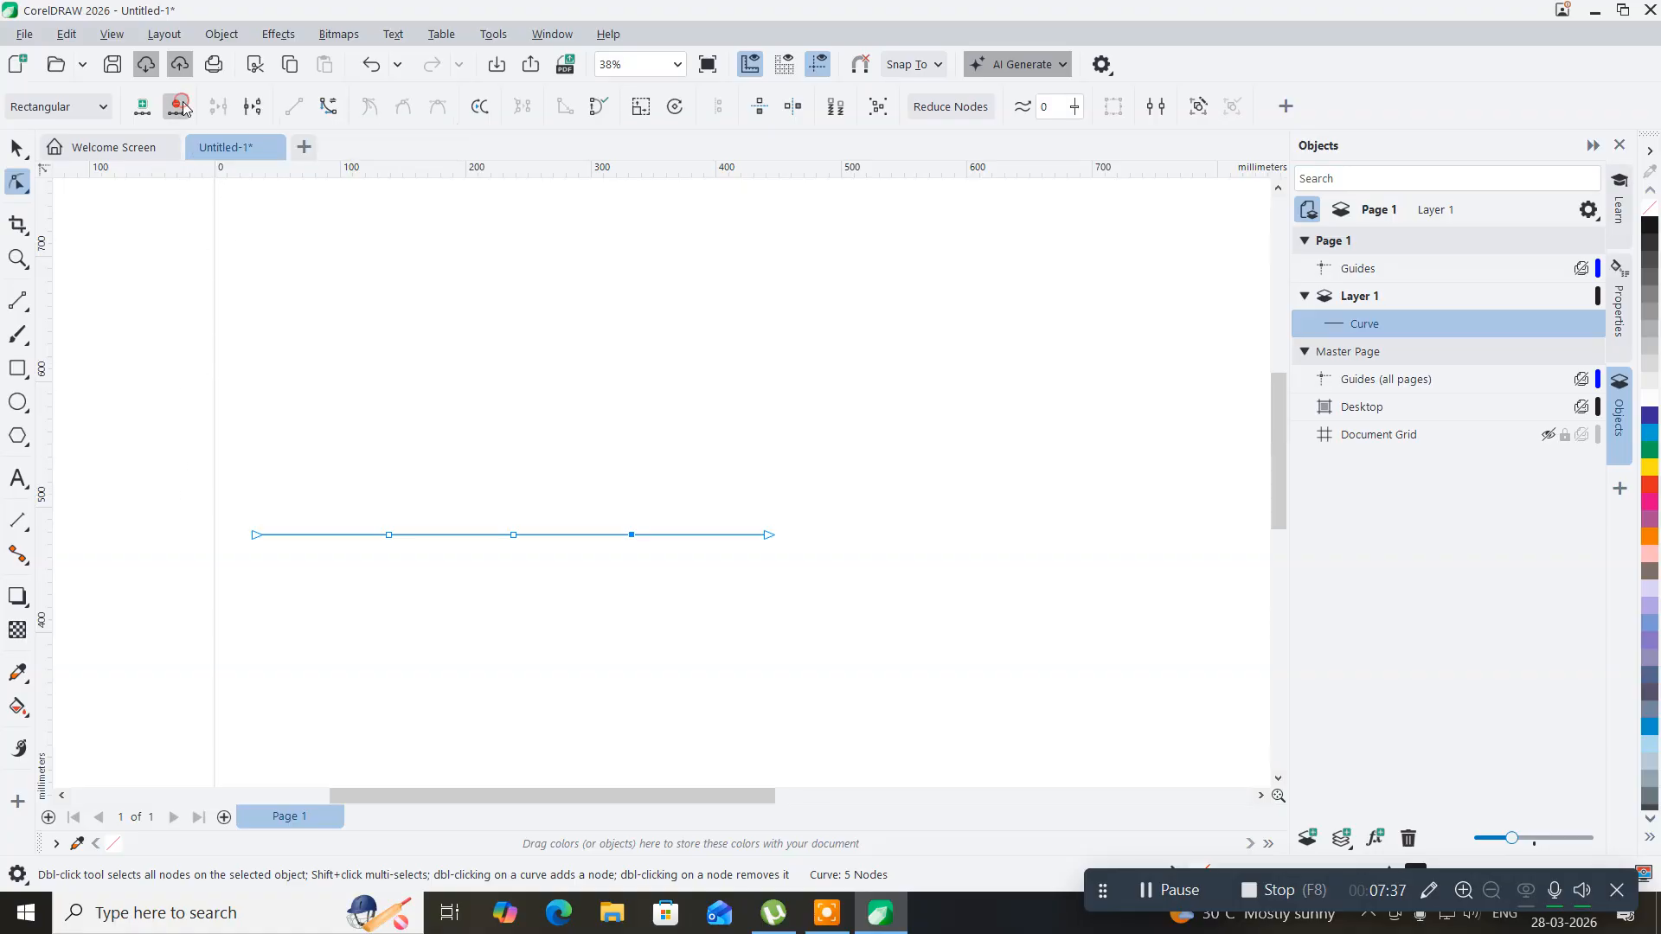
left_click(389, 536)
left_click_drag(370, 509, 415, 566)
double_click(390, 536)
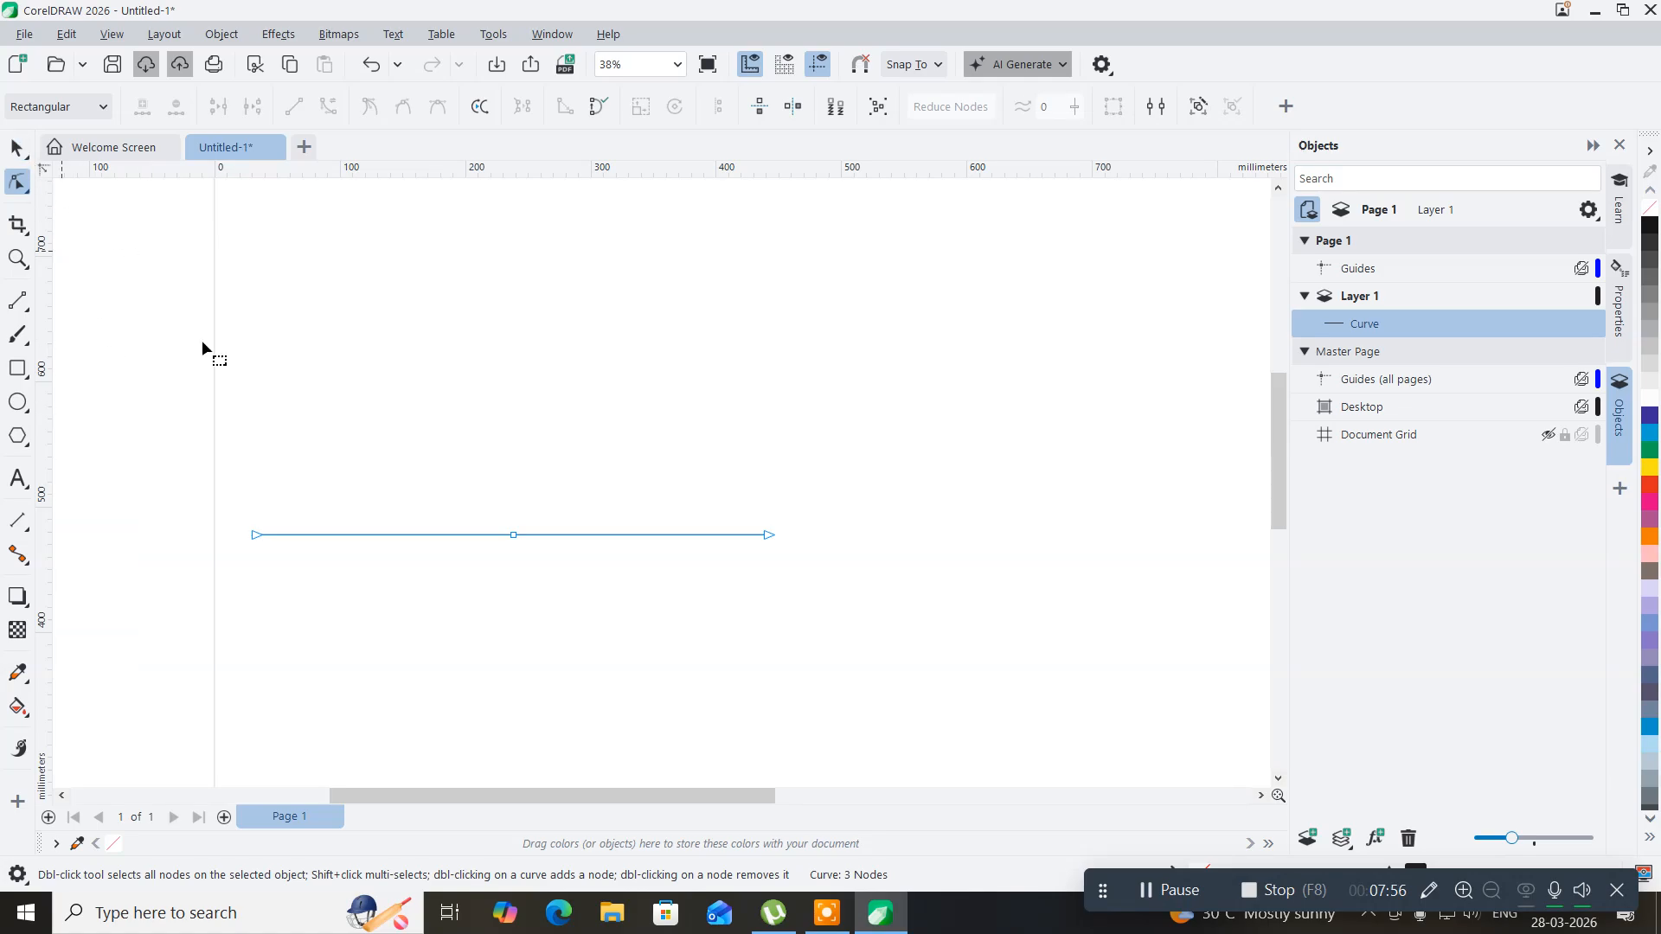
- Convert the three-node line's segments to curves and bend the half before the middle node downward
left_click_drag(221, 486, 877, 590)
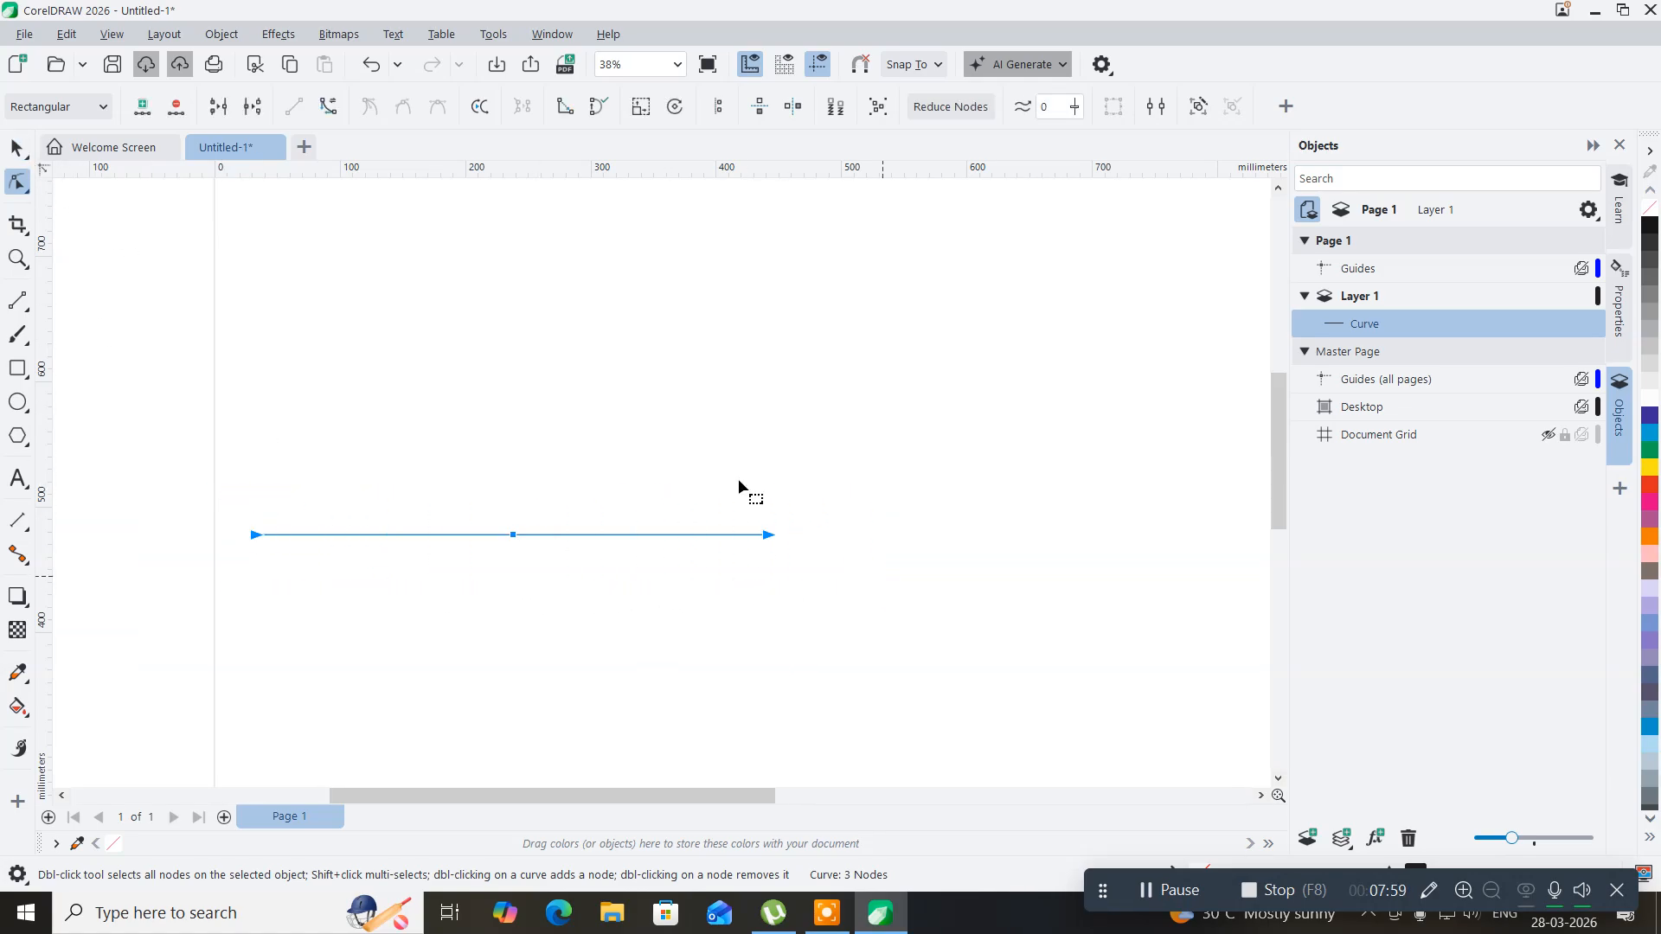
left_click(321, 110)
left_click_drag(479, 533, 479, 564)
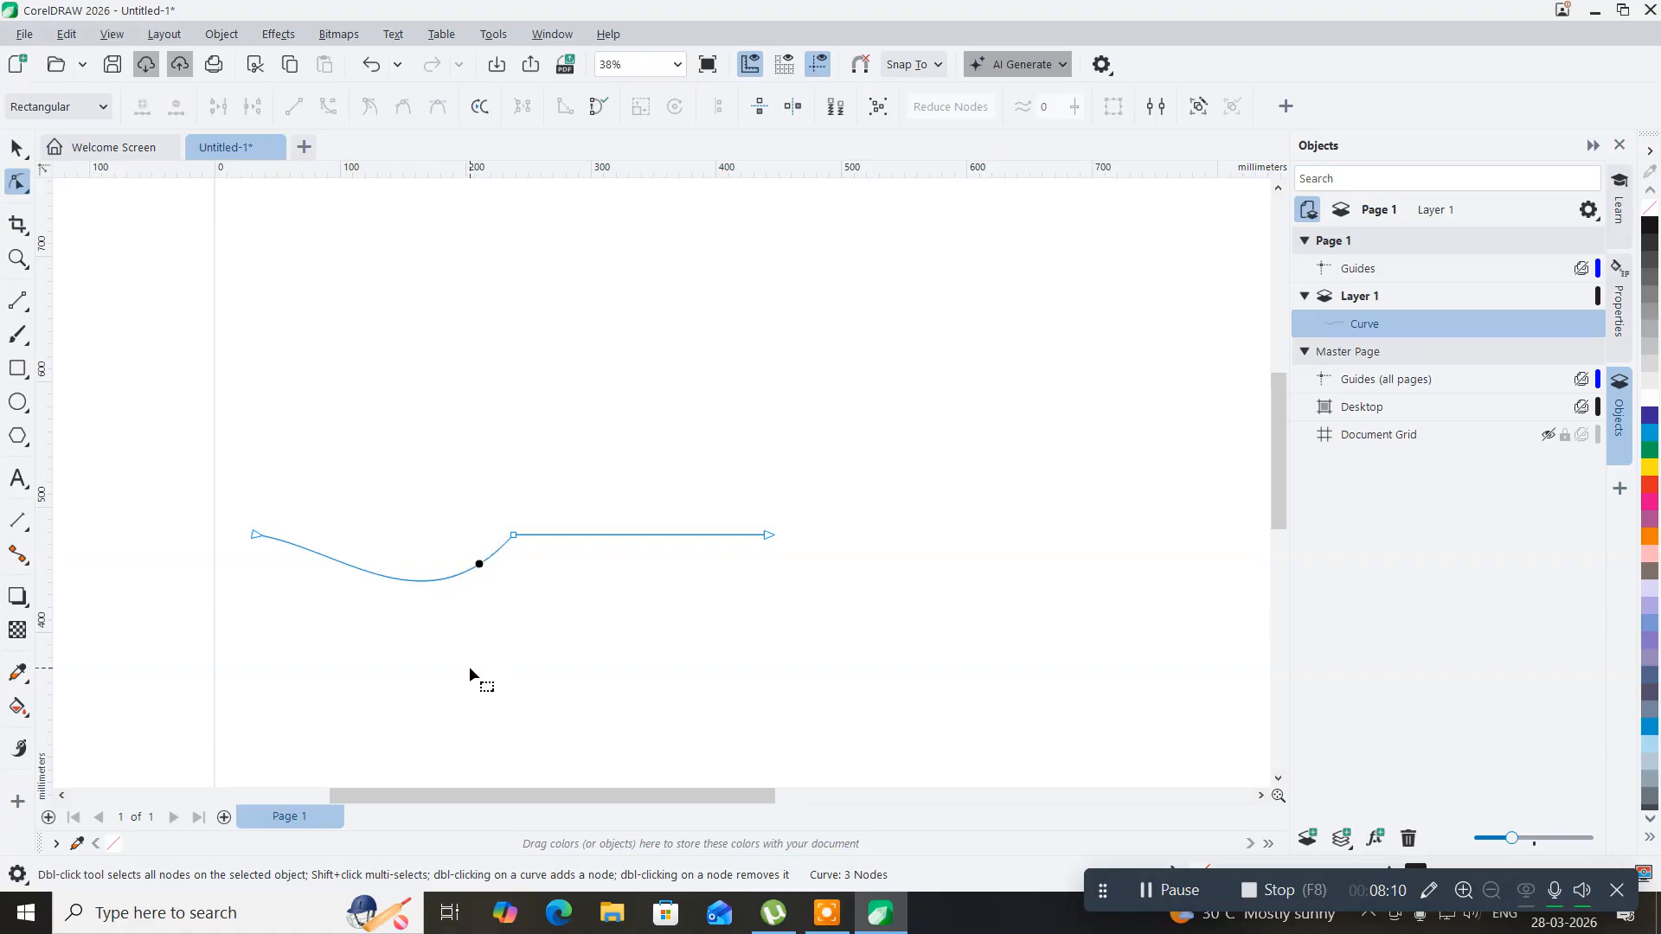
- Undo the bend and node edits back to the plain two-node line, and delete the restored guideline
key("ctrl+z")
key("ctrl+z")
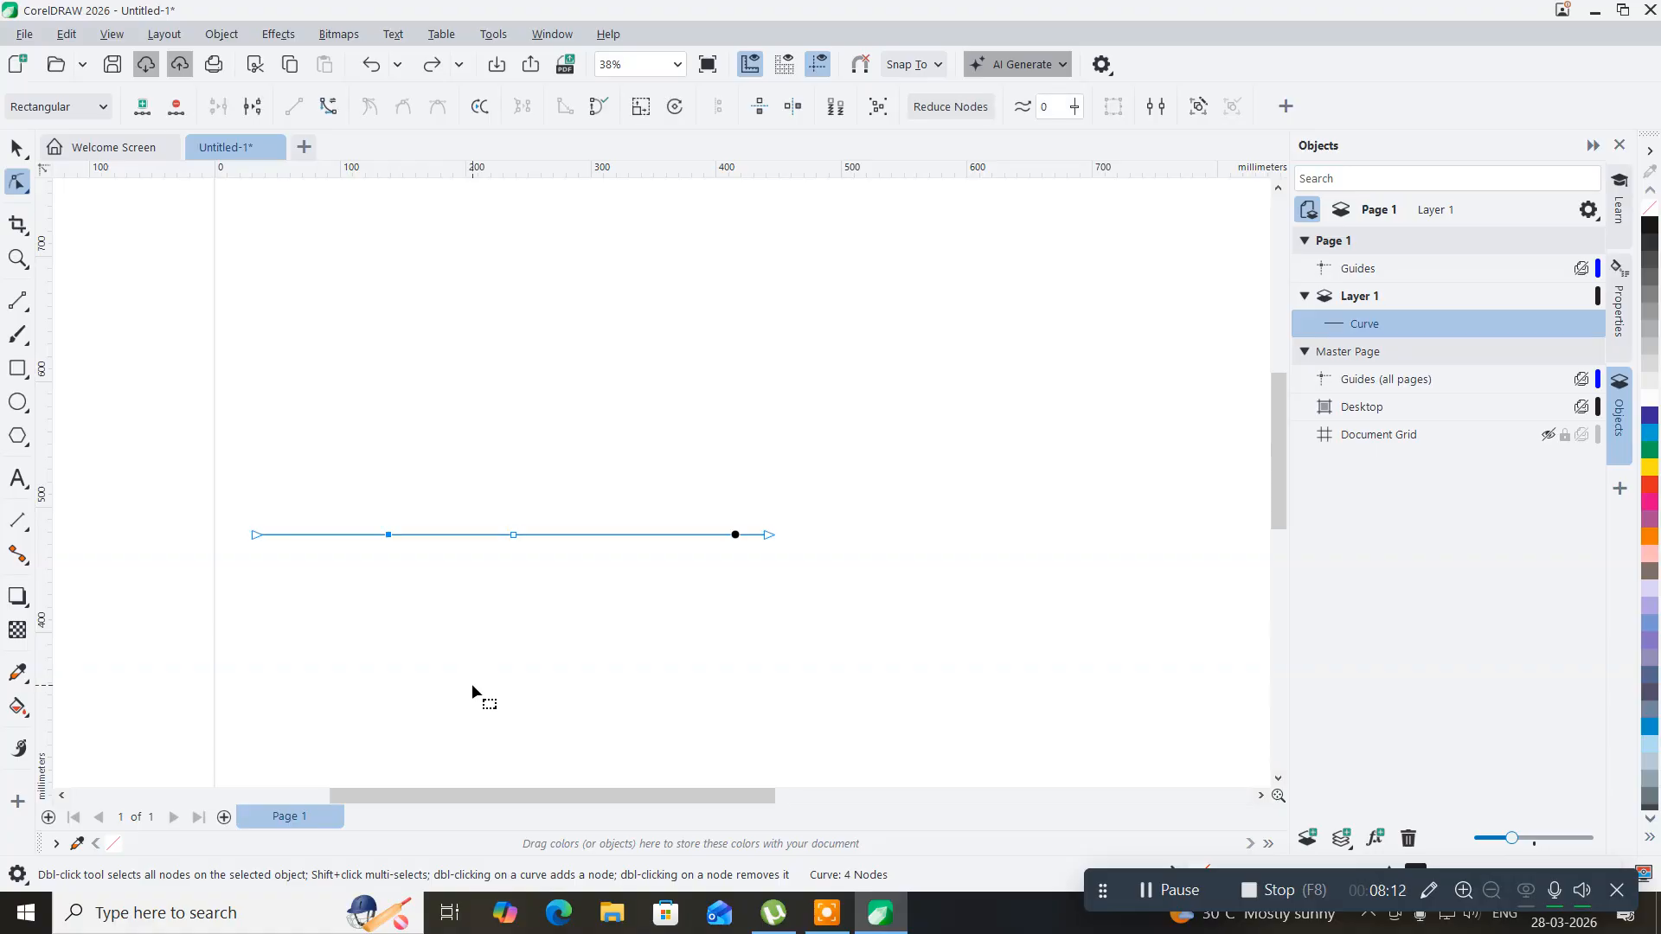
key("ctrl+z")
key("ctrl+z")
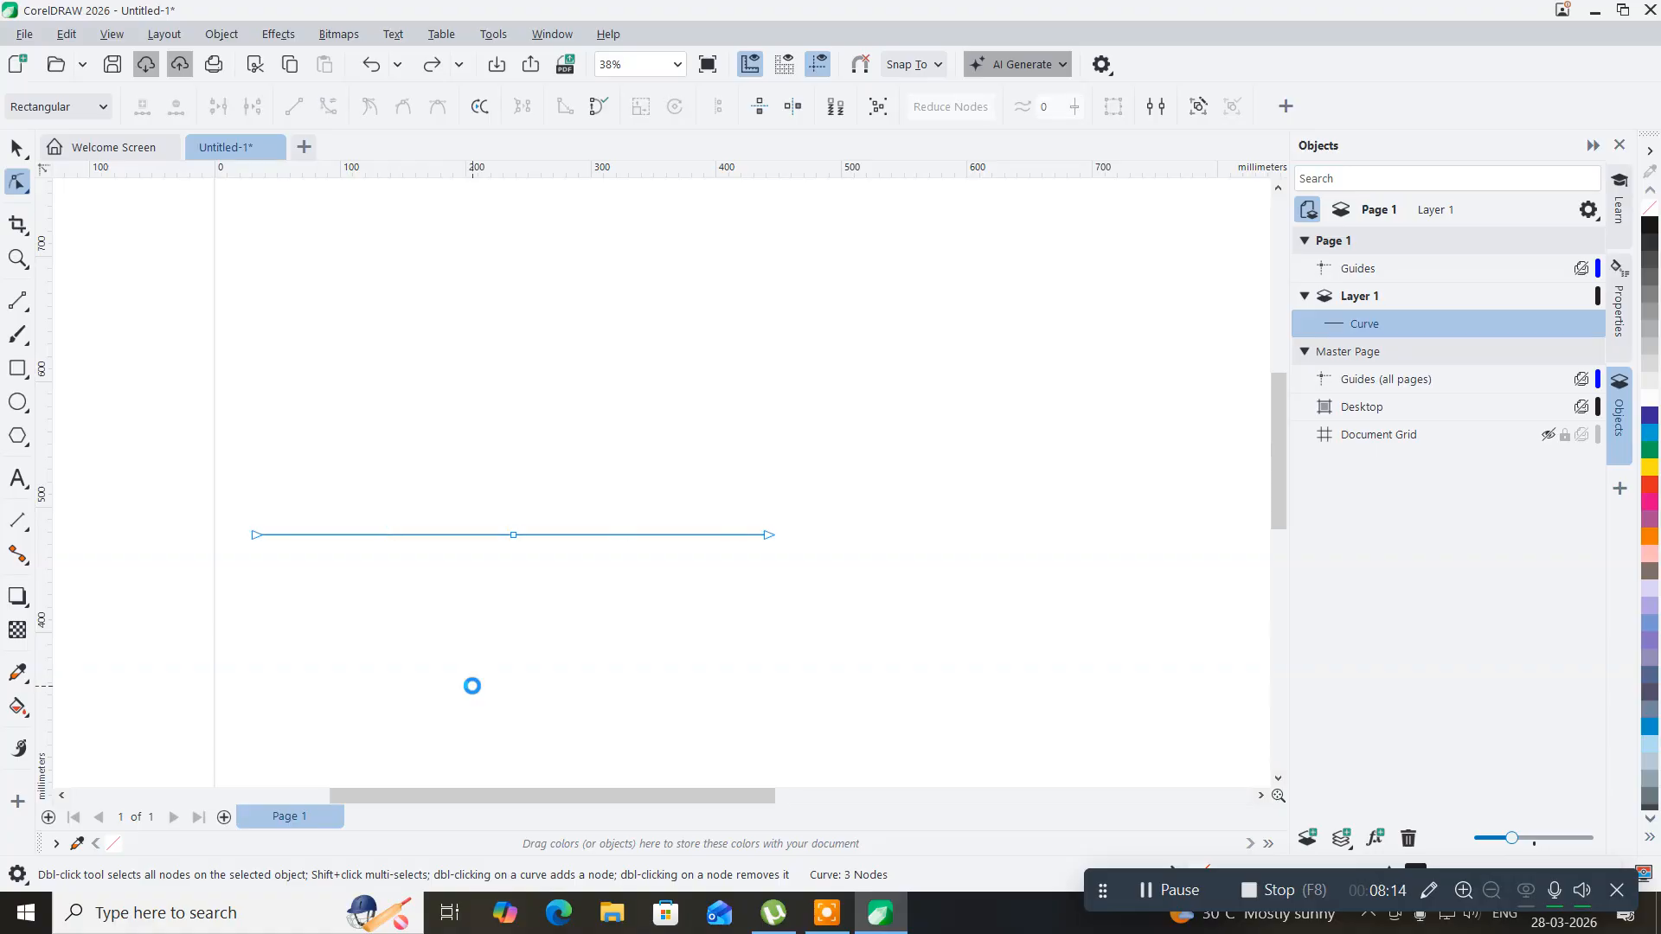
key("ctrl+z")
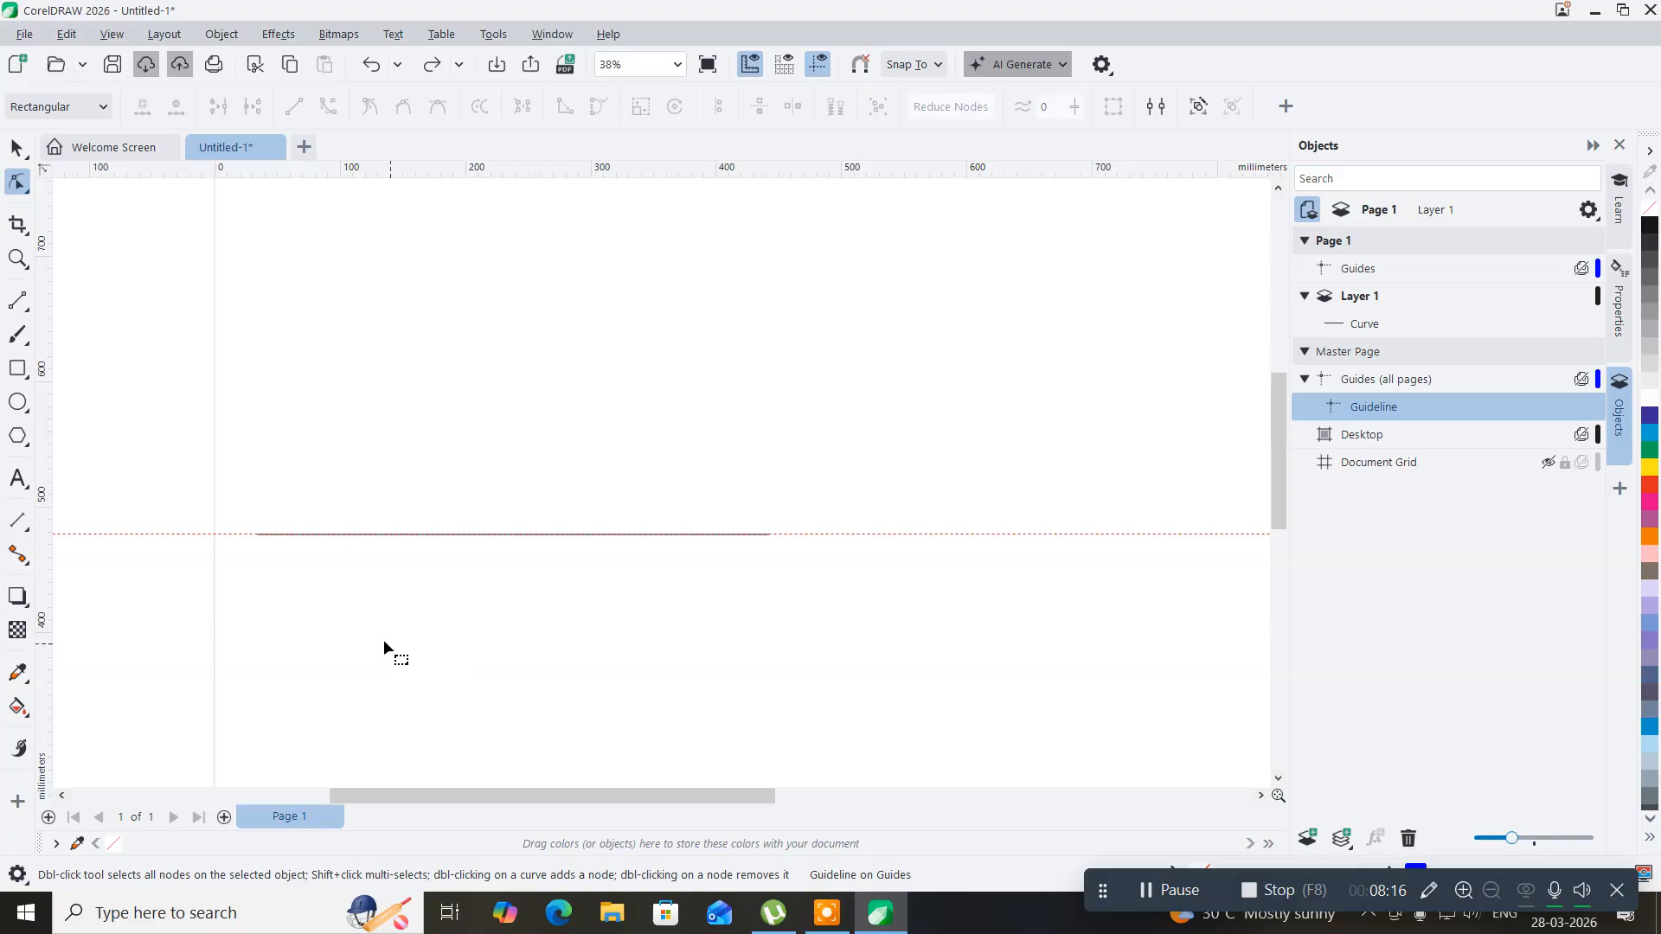
key("space")
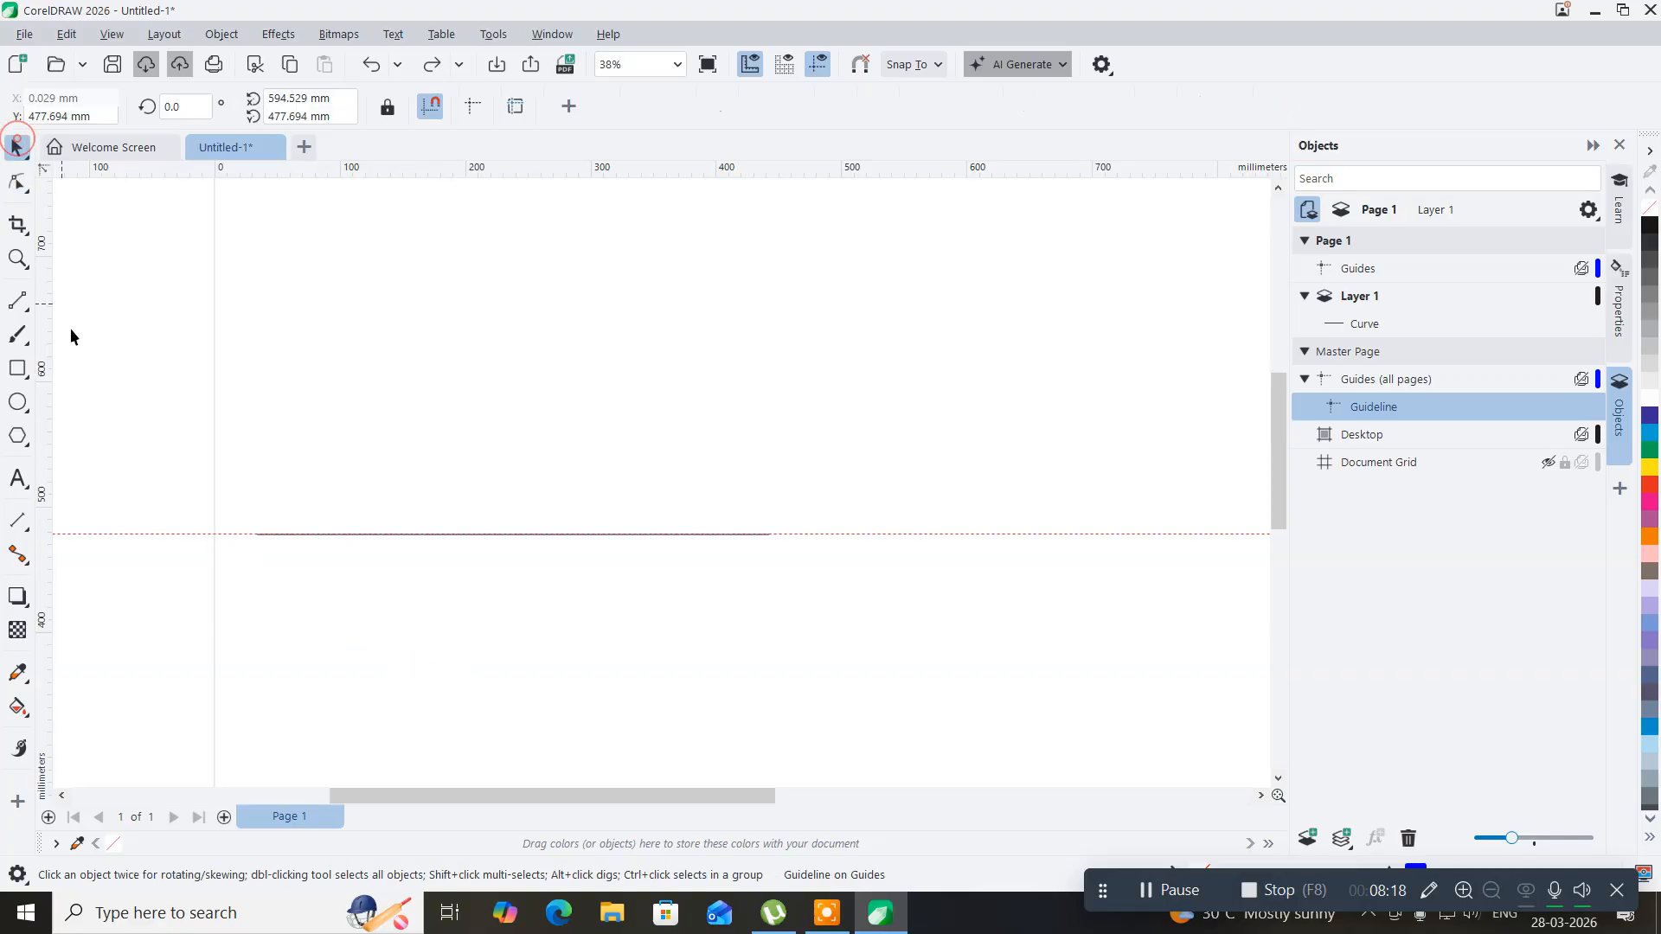
left_click(155, 533)
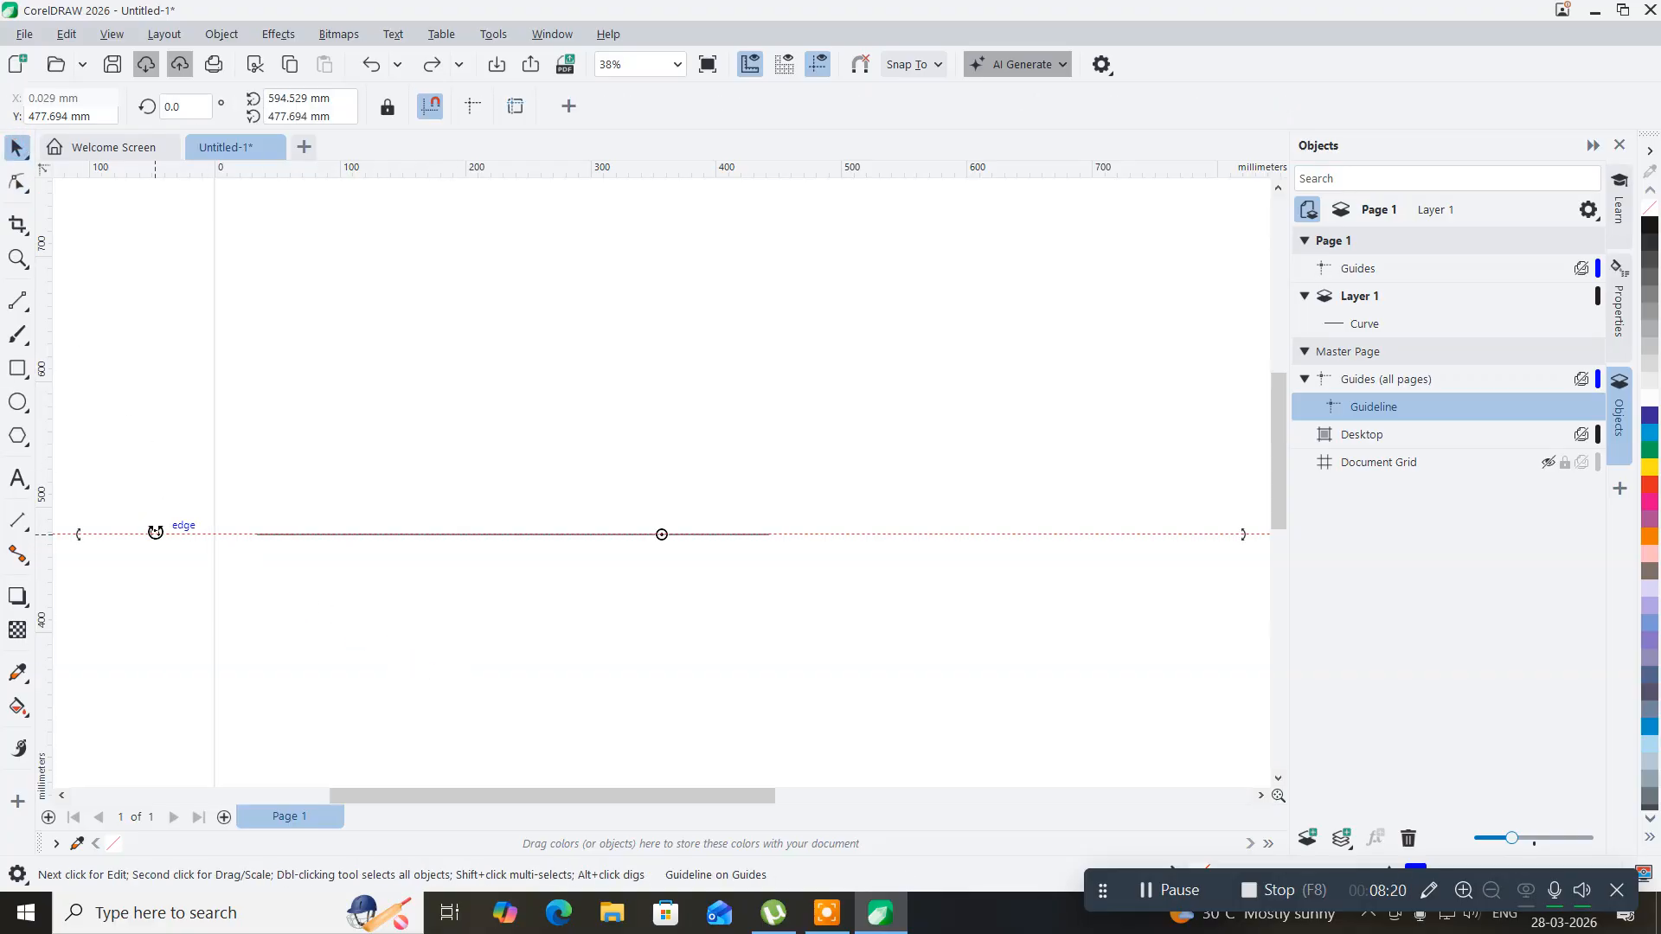
key("Delete")
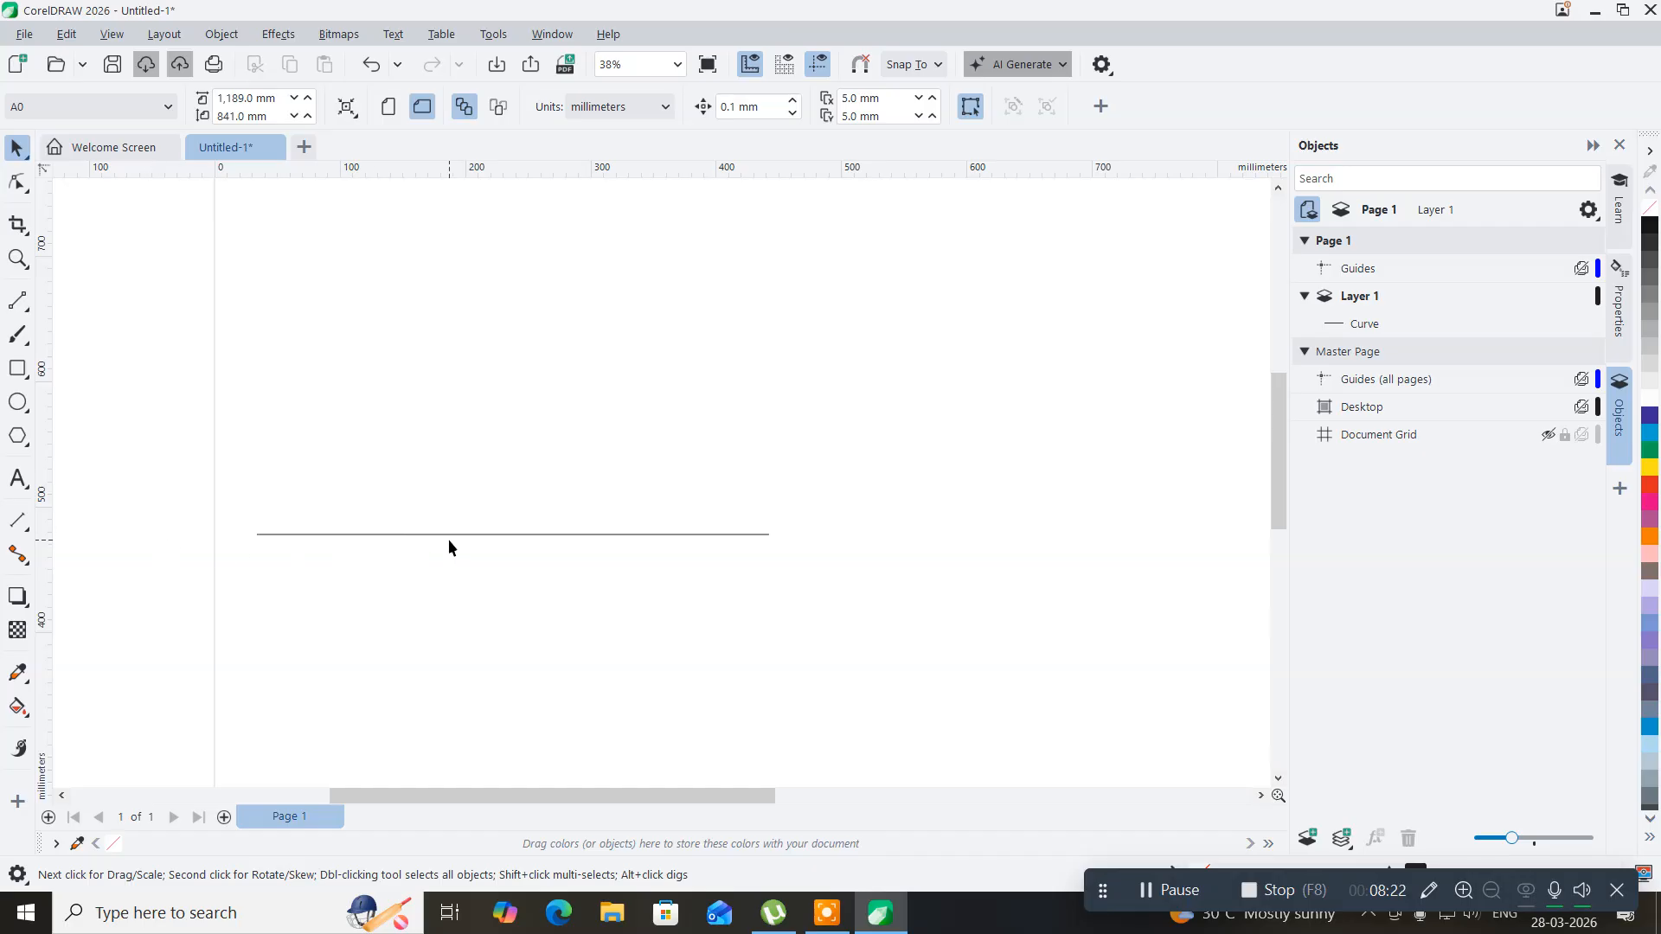
- Convert the two-node line to a curve and bend it downward into an arc about 88 mm deep, deepest near its left end
left_click(433, 535)
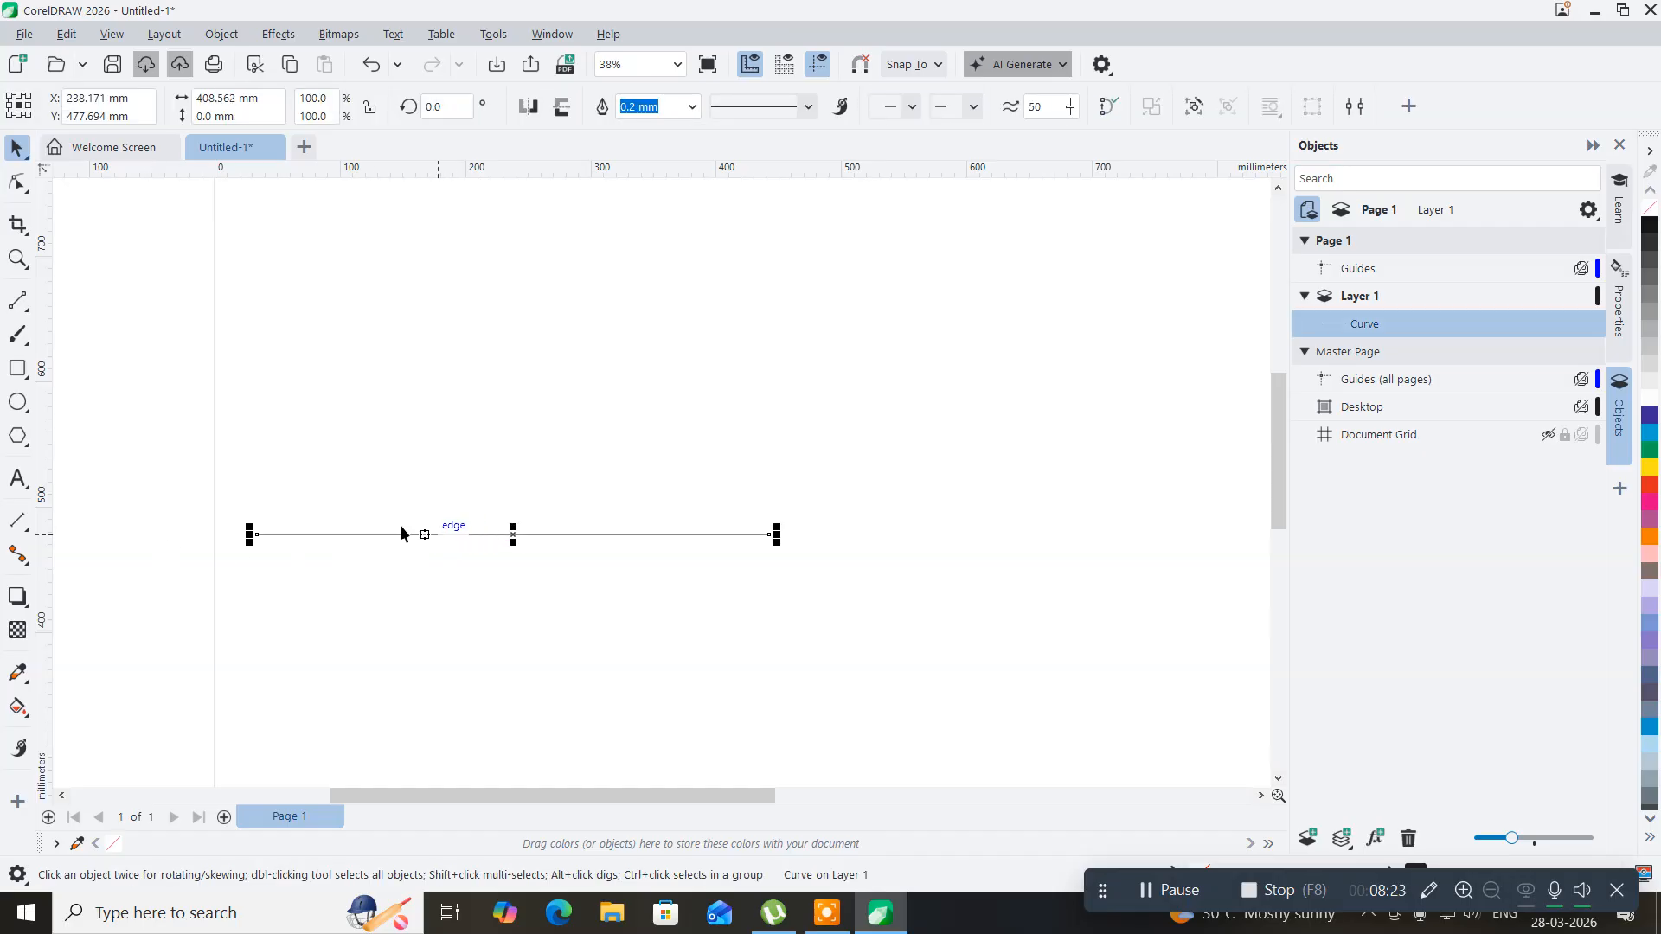
left_click(17, 181)
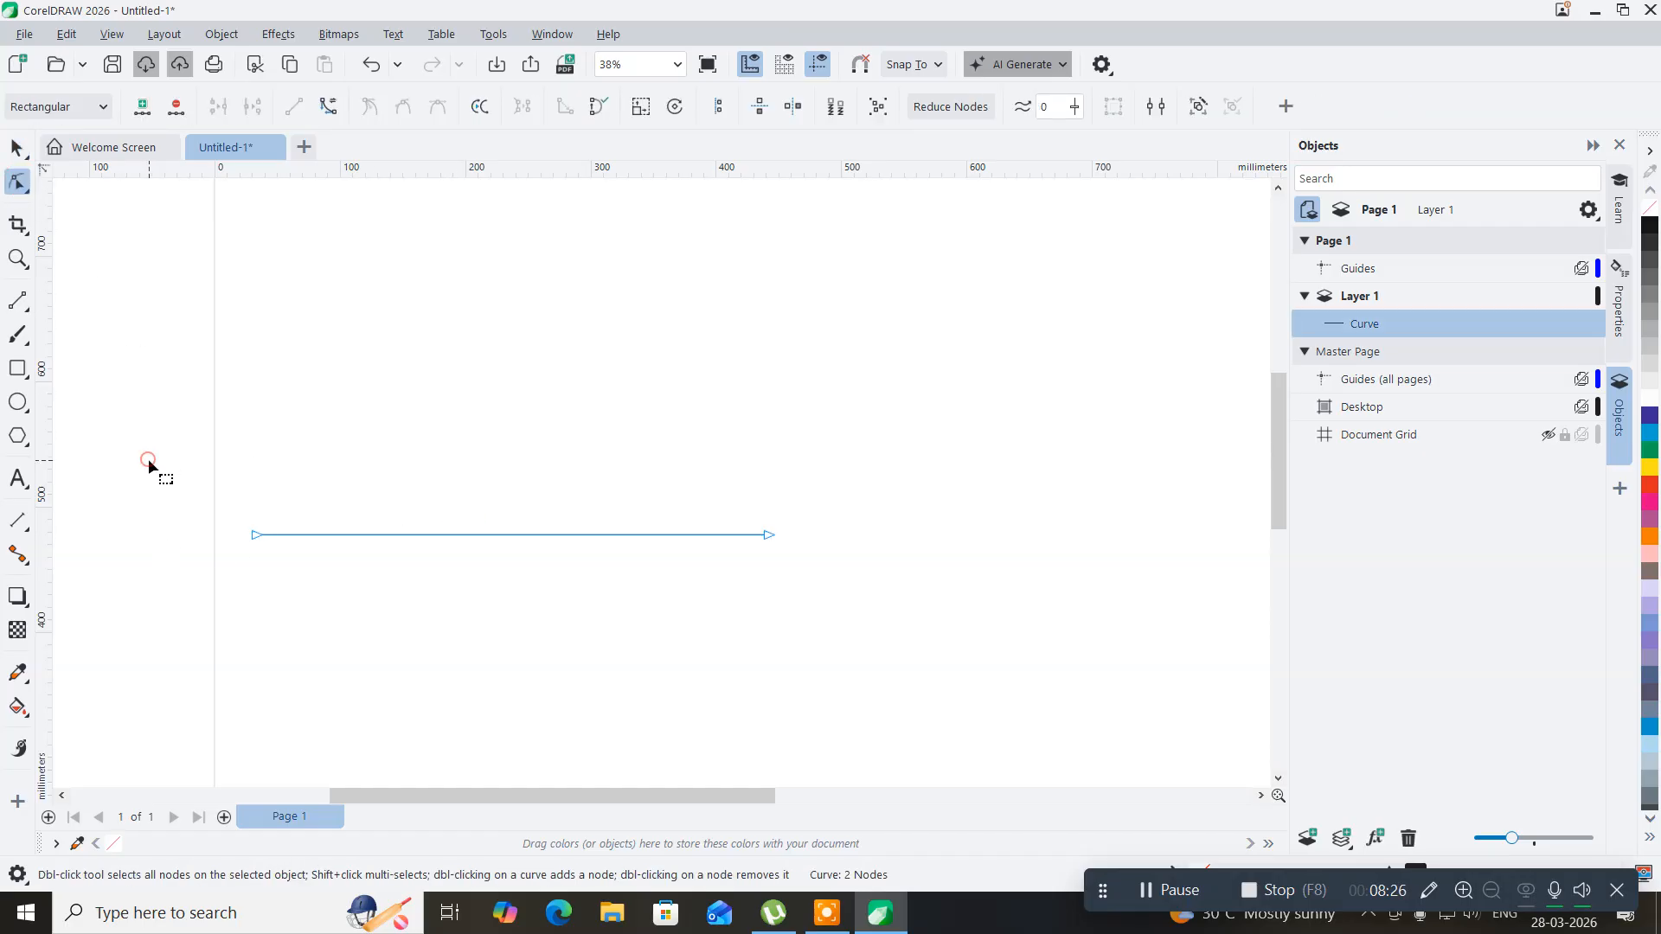
left_click_drag(148, 458, 865, 644)
left_click(327, 105)
left_click_drag(498, 534, 364, 646)
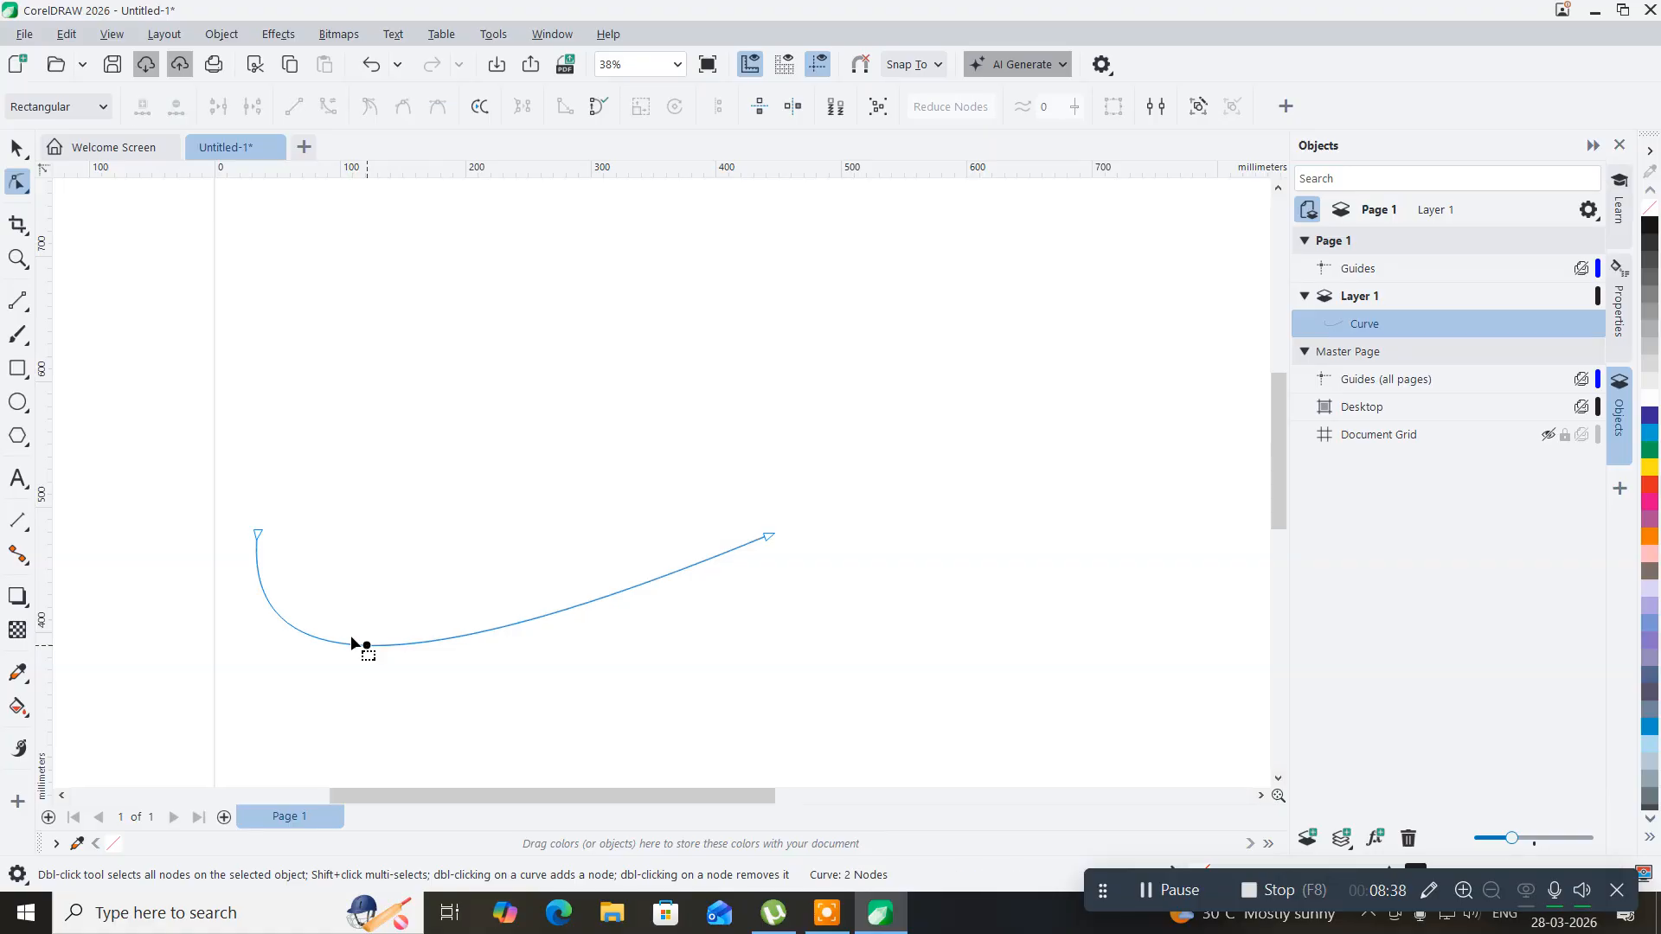
- Copy the bent curve and paste a duplicate in place
left_click(17, 148)
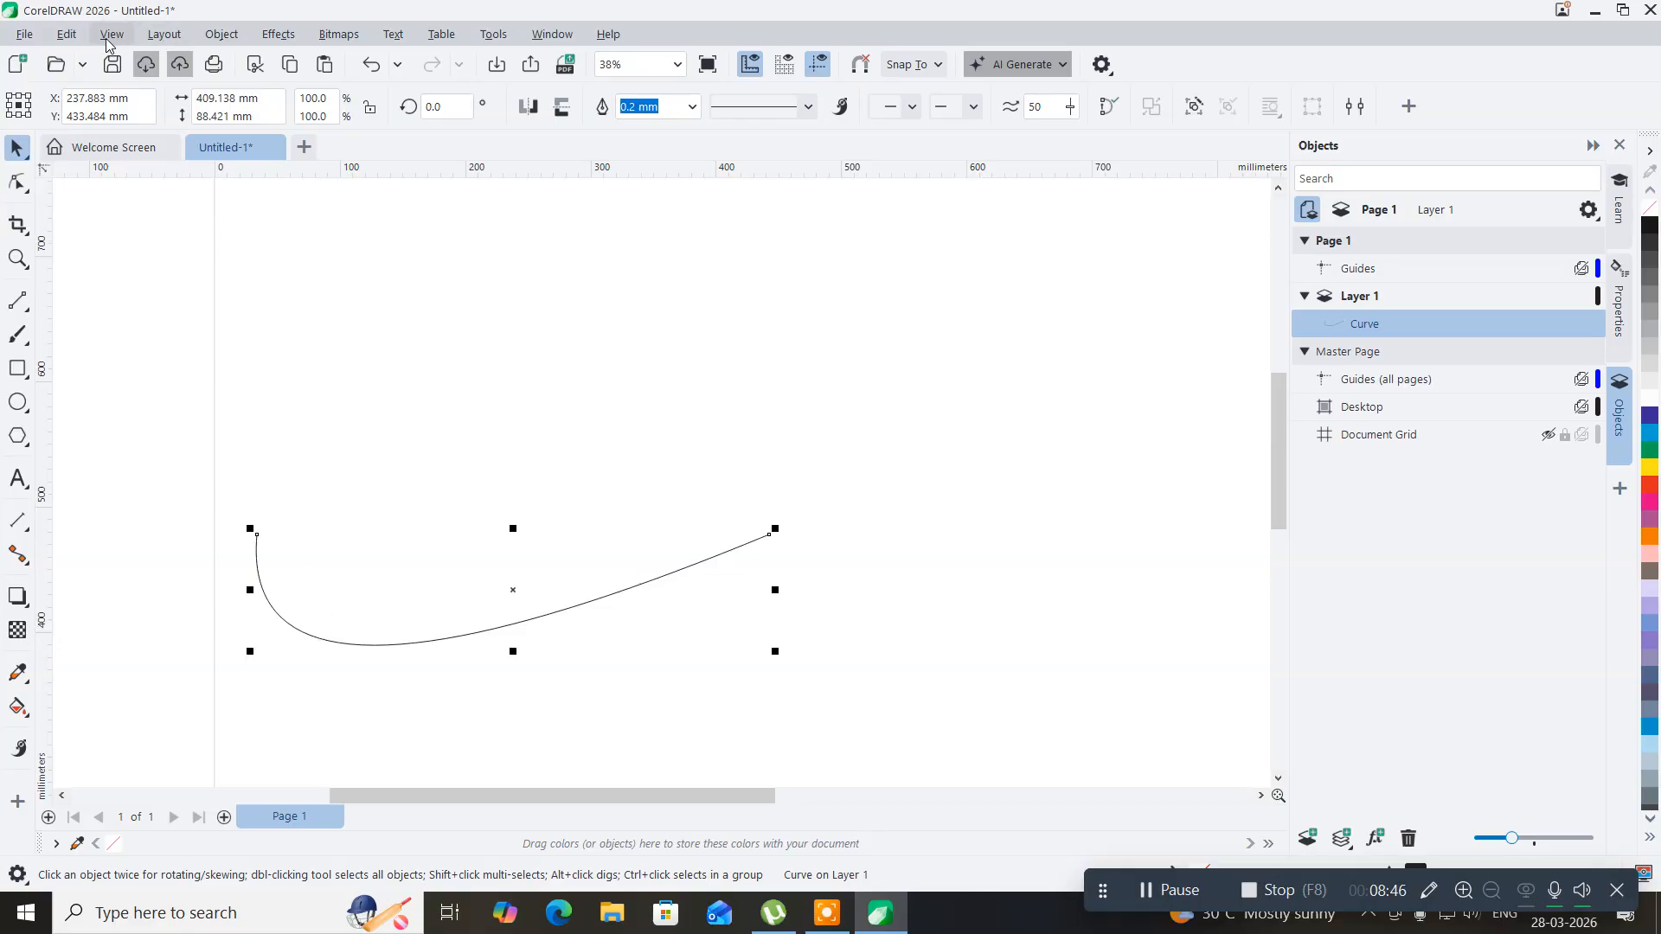
left_click(67, 35)
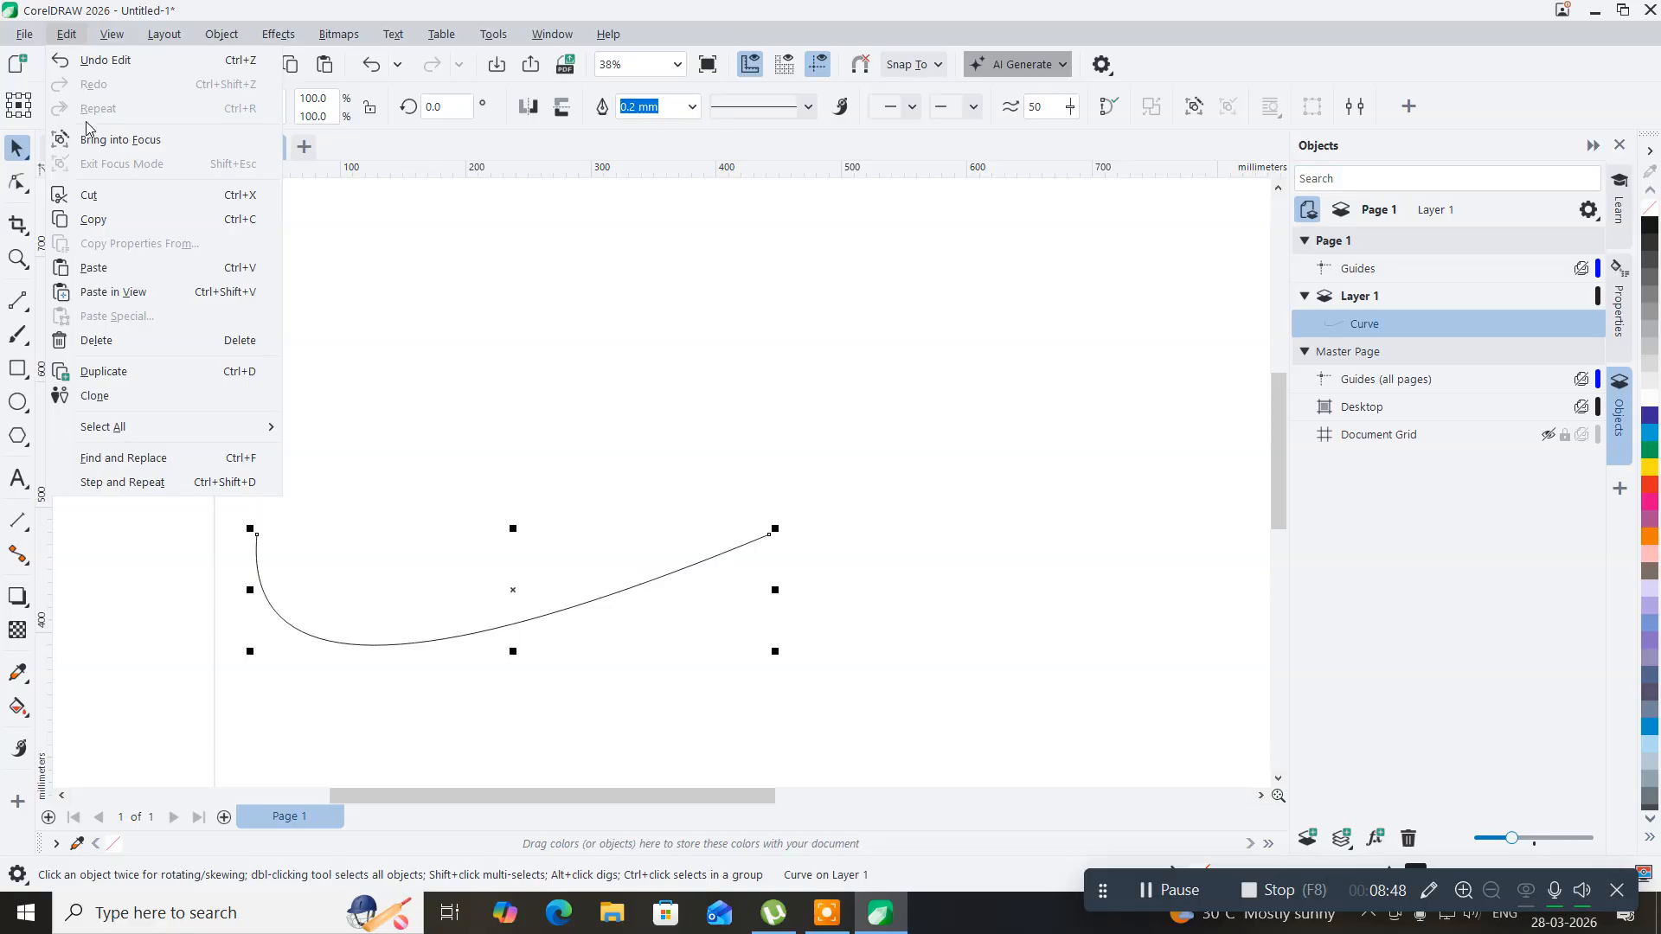
left_click(94, 220)
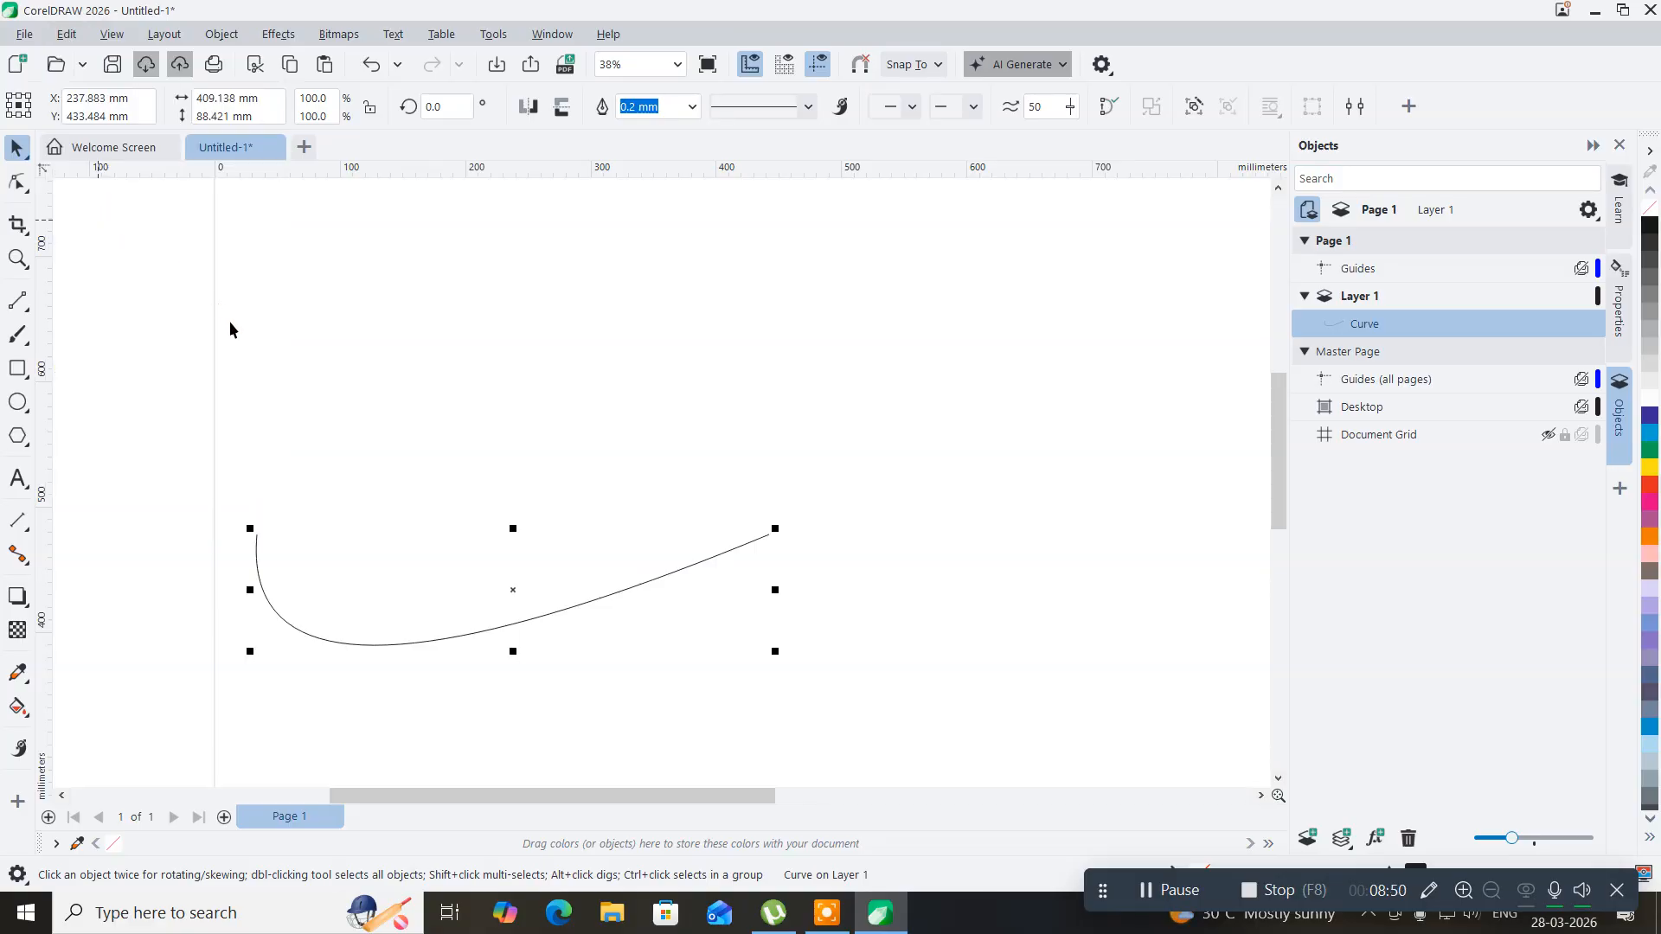
left_click(67, 35)
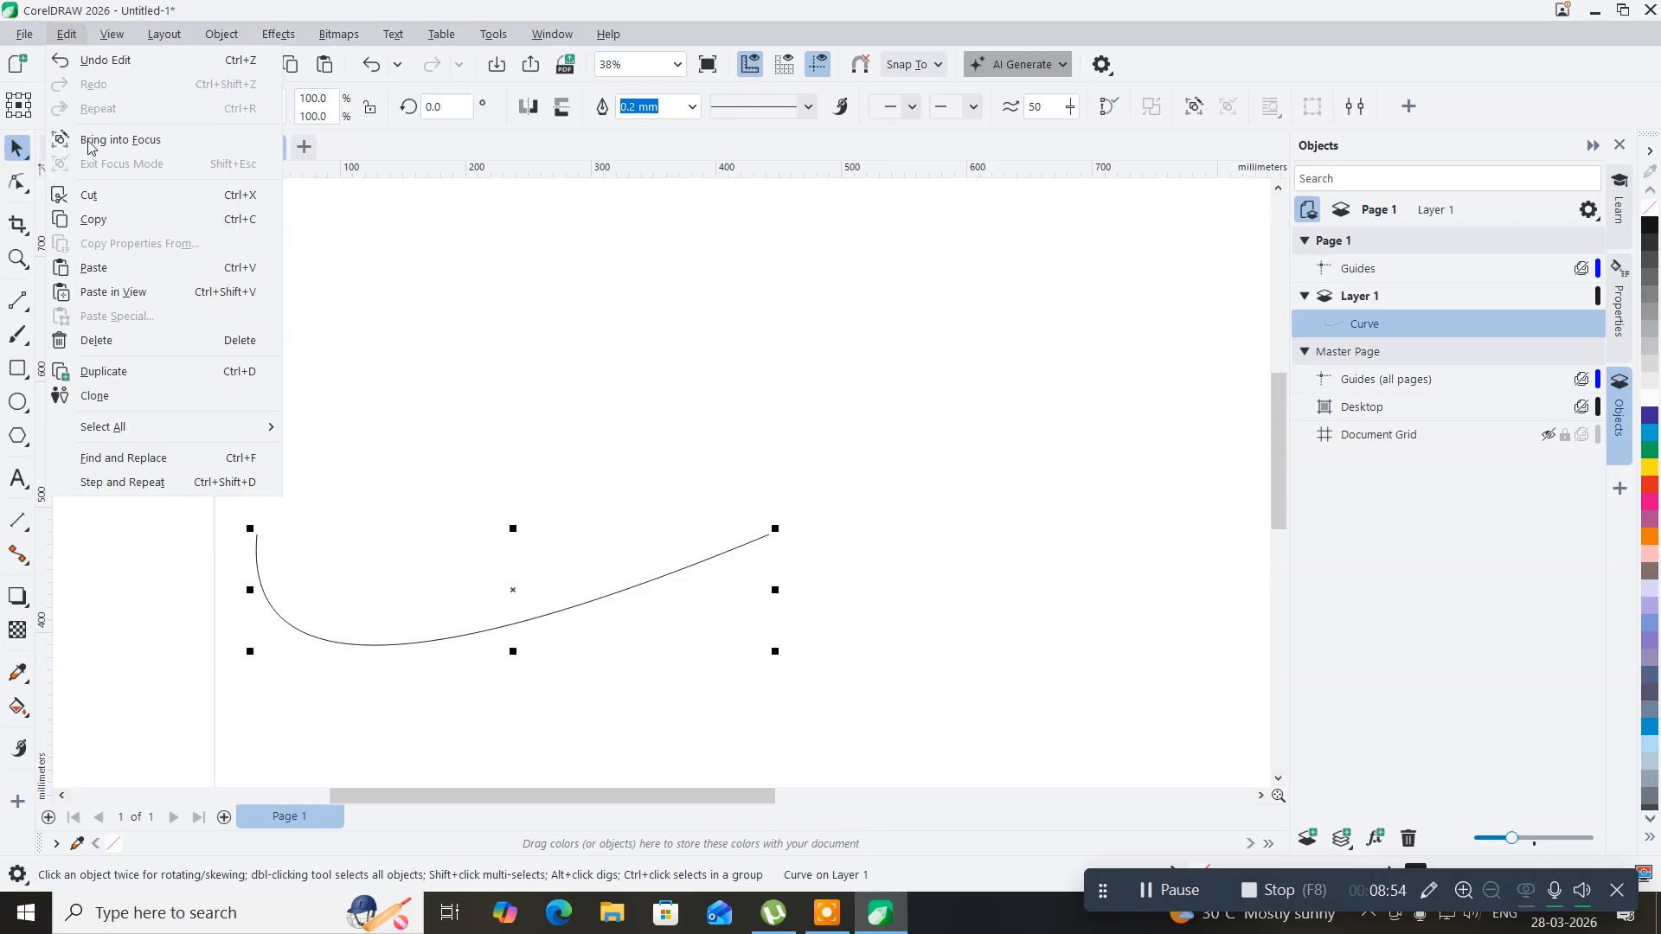
left_click(96, 268)
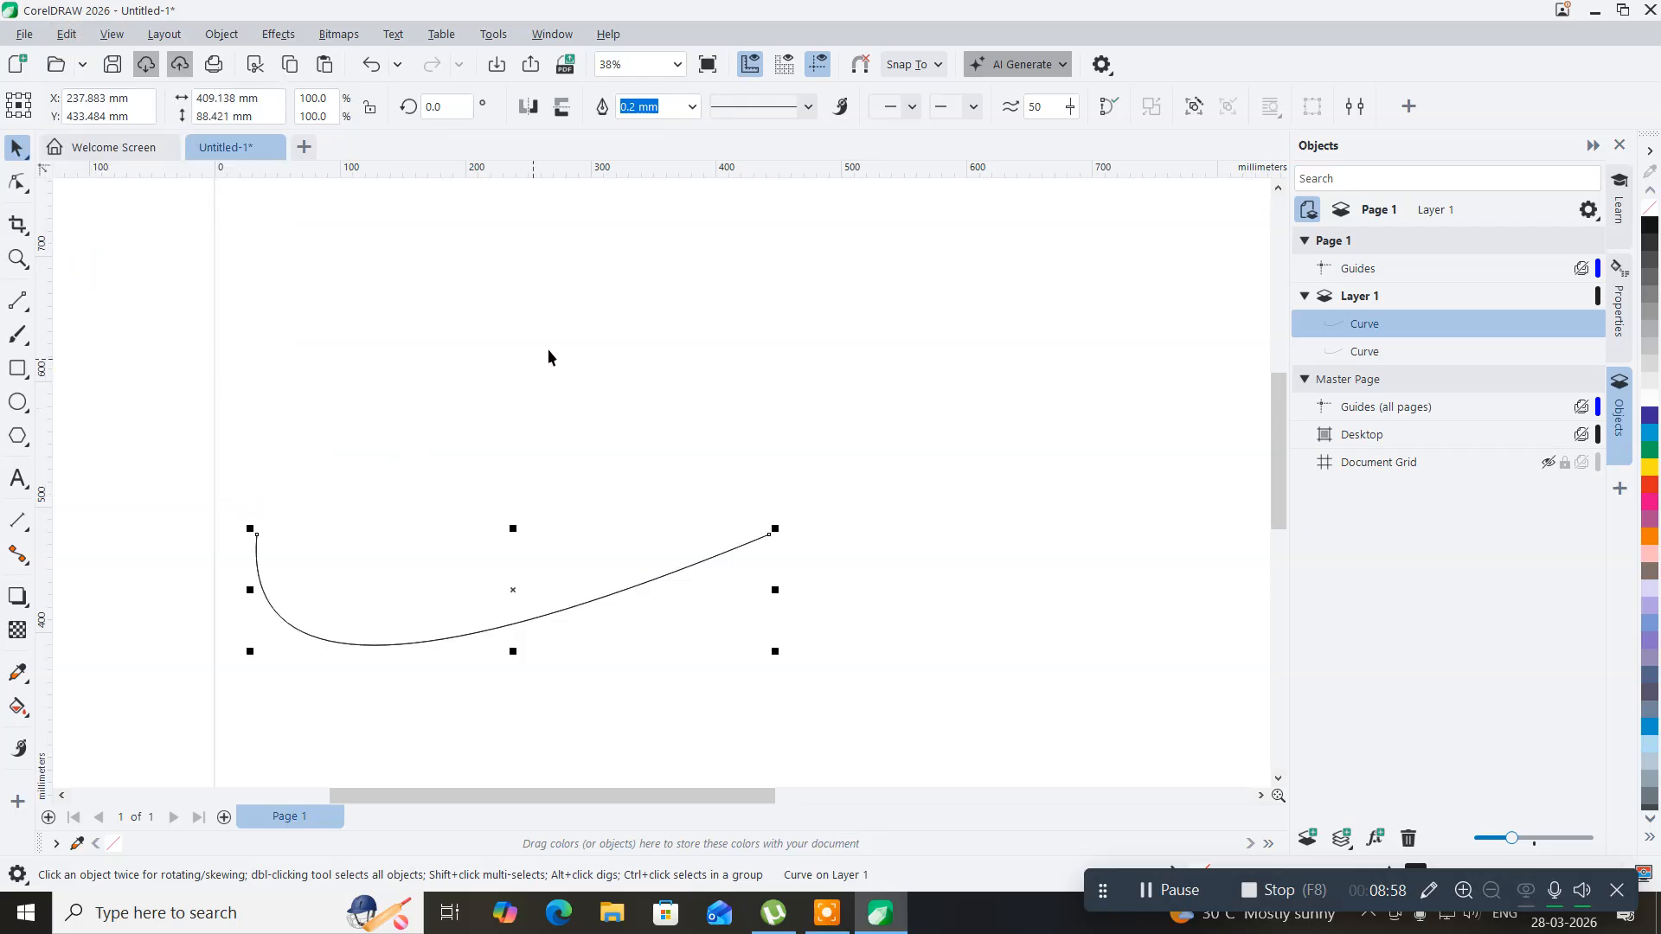
- Mirror the pasted curve vertically and move it up until its end nodes meet the original's, forming a teardrop outline
left_click(561, 115)
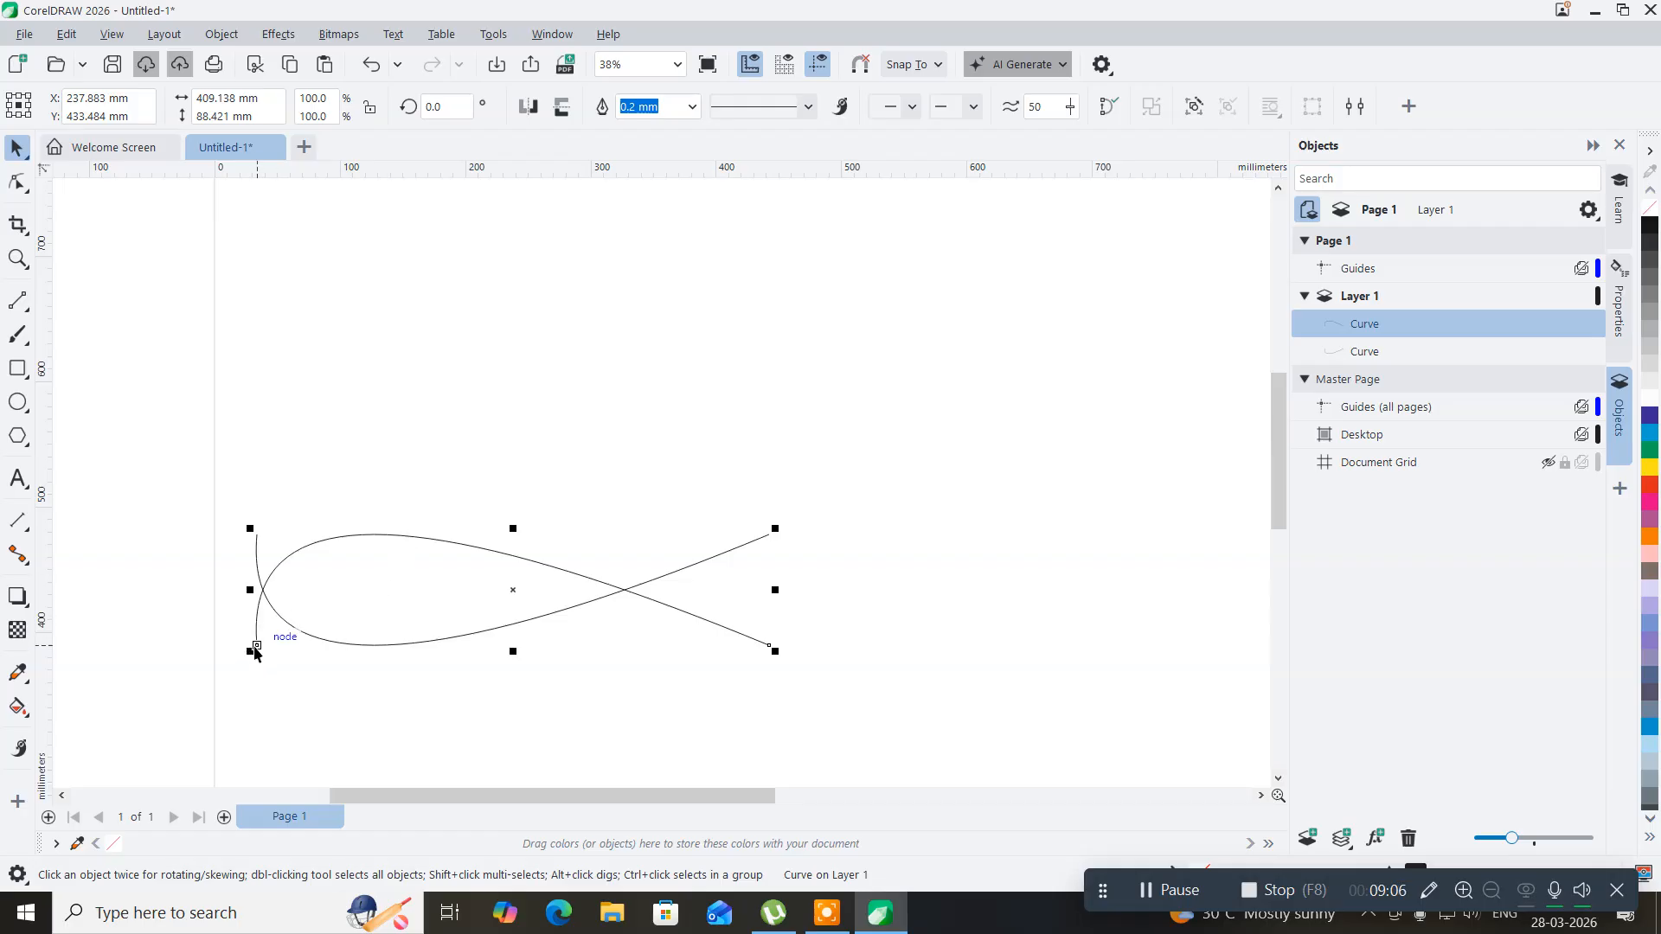
left_click_drag(256, 647, 259, 538)
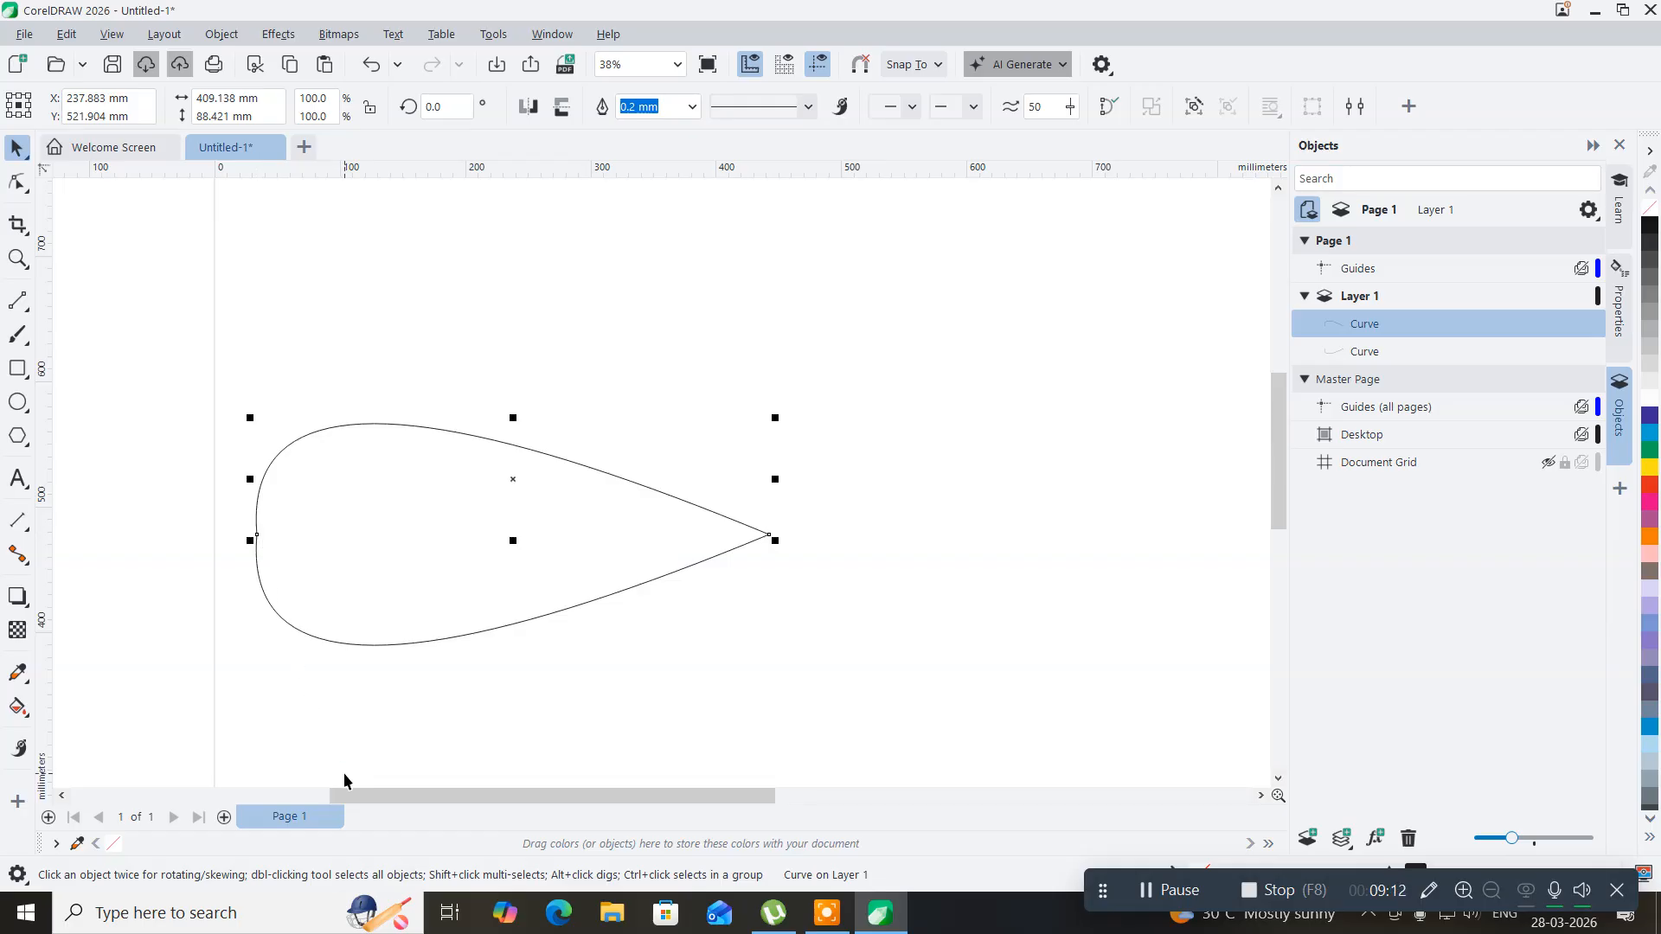
left_click(184, 450)
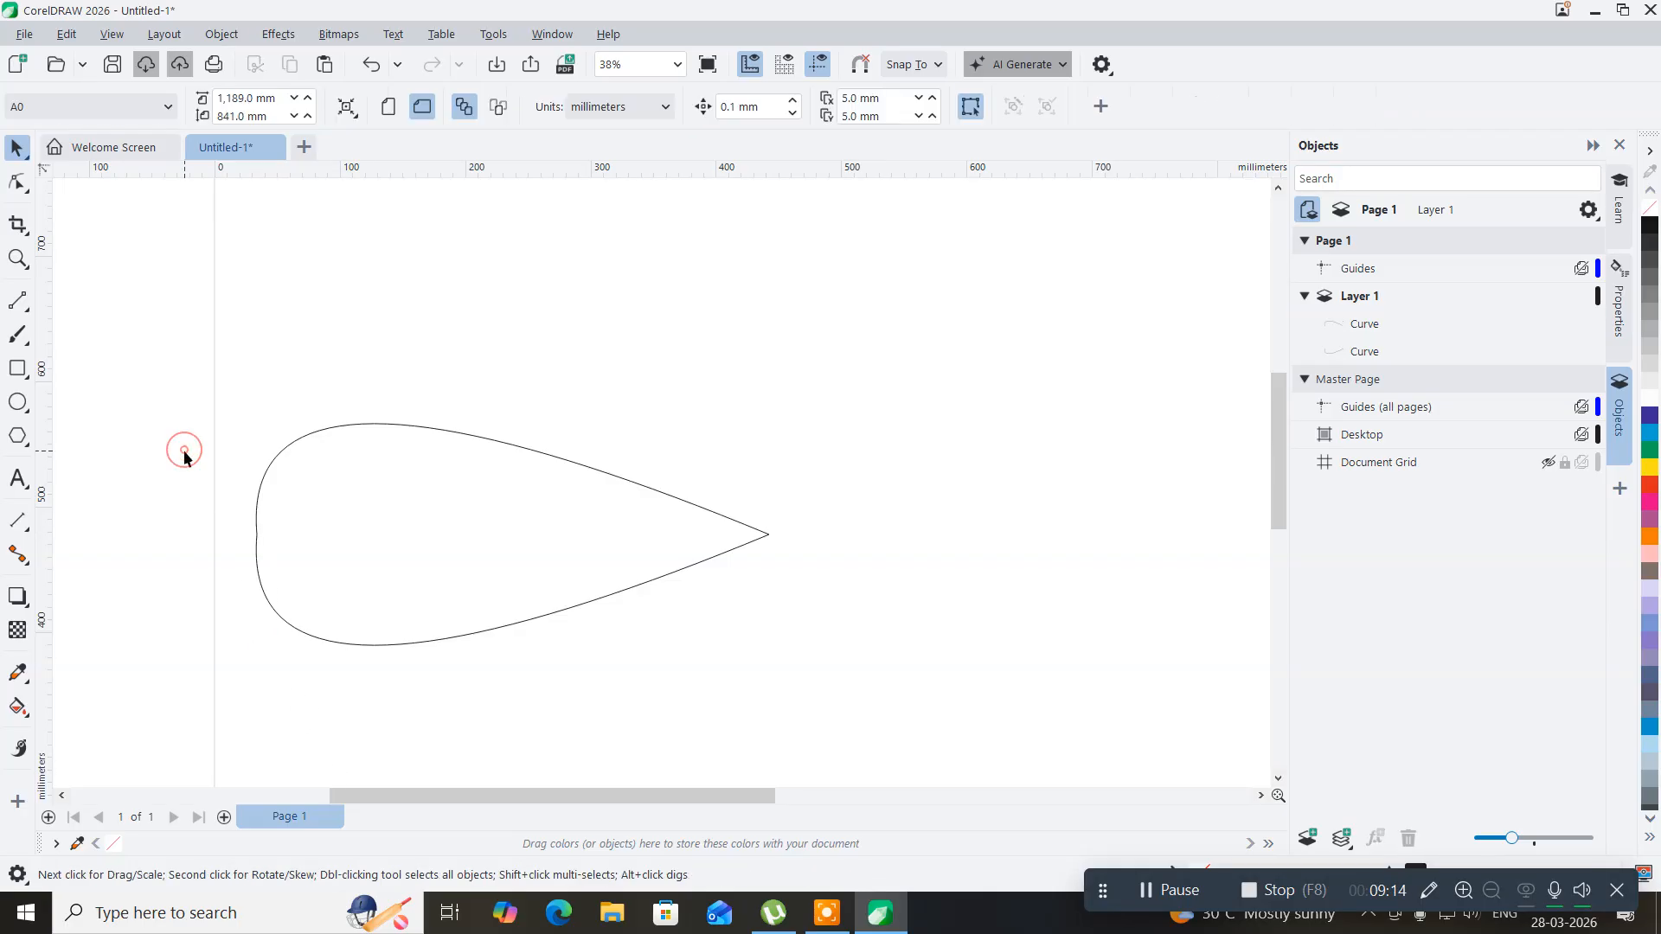
- Select both curves and weld them into a single object
left_click_drag(190, 389, 739, 633)
left_click_drag(850, 678, 874, 731)
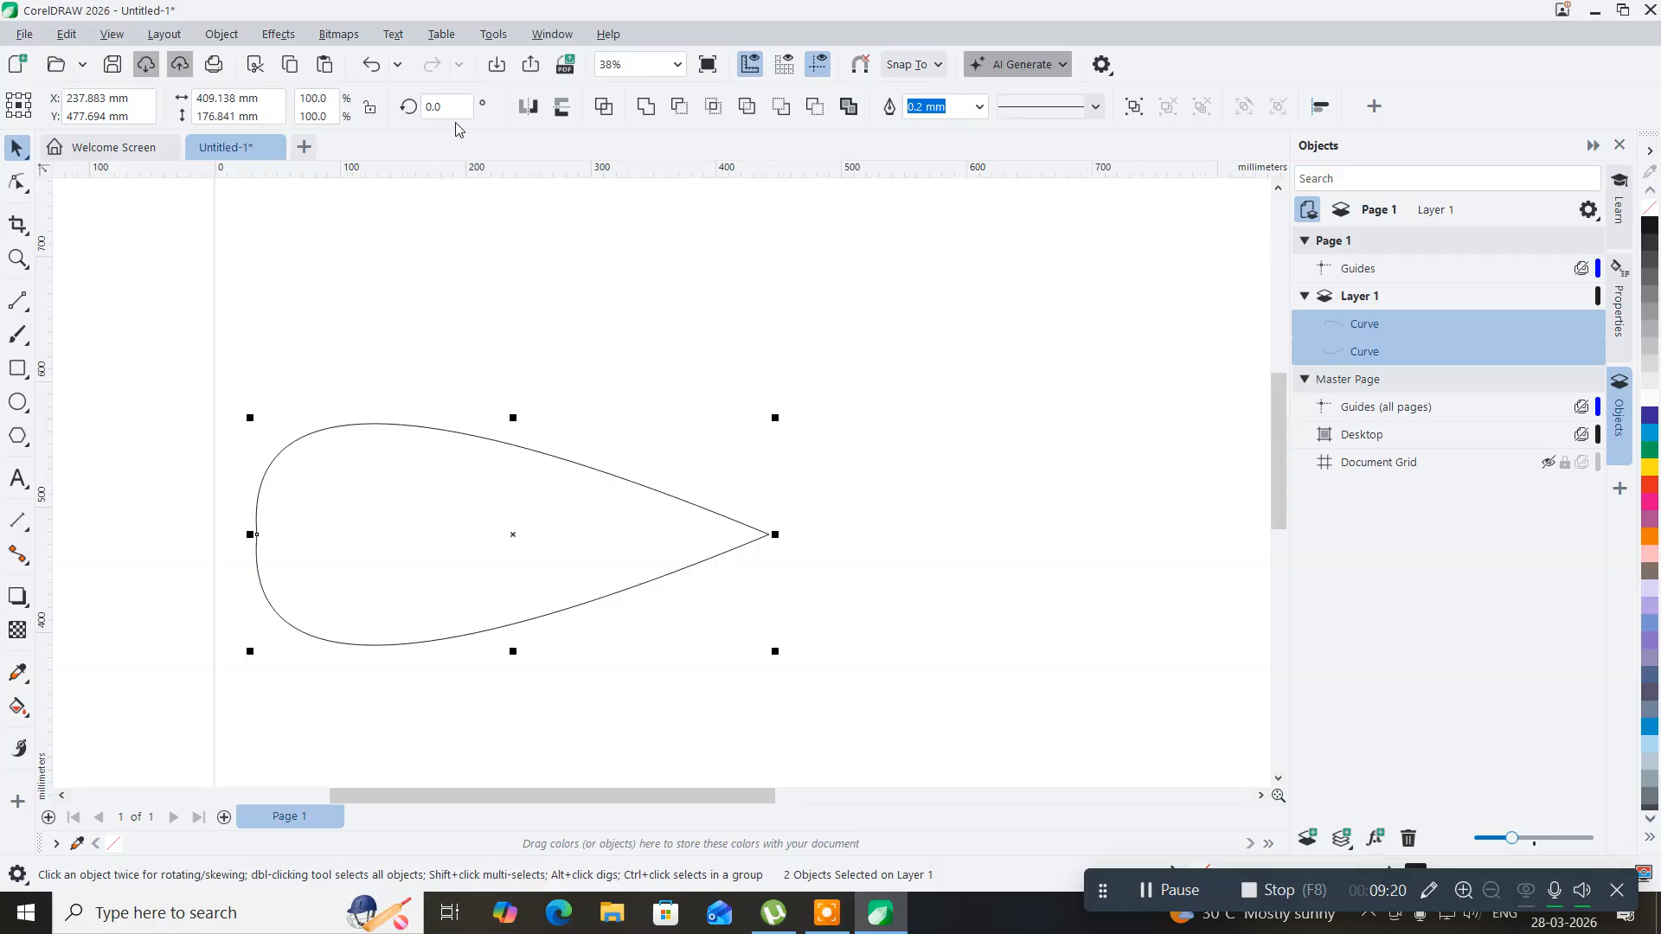
left_click(222, 34)
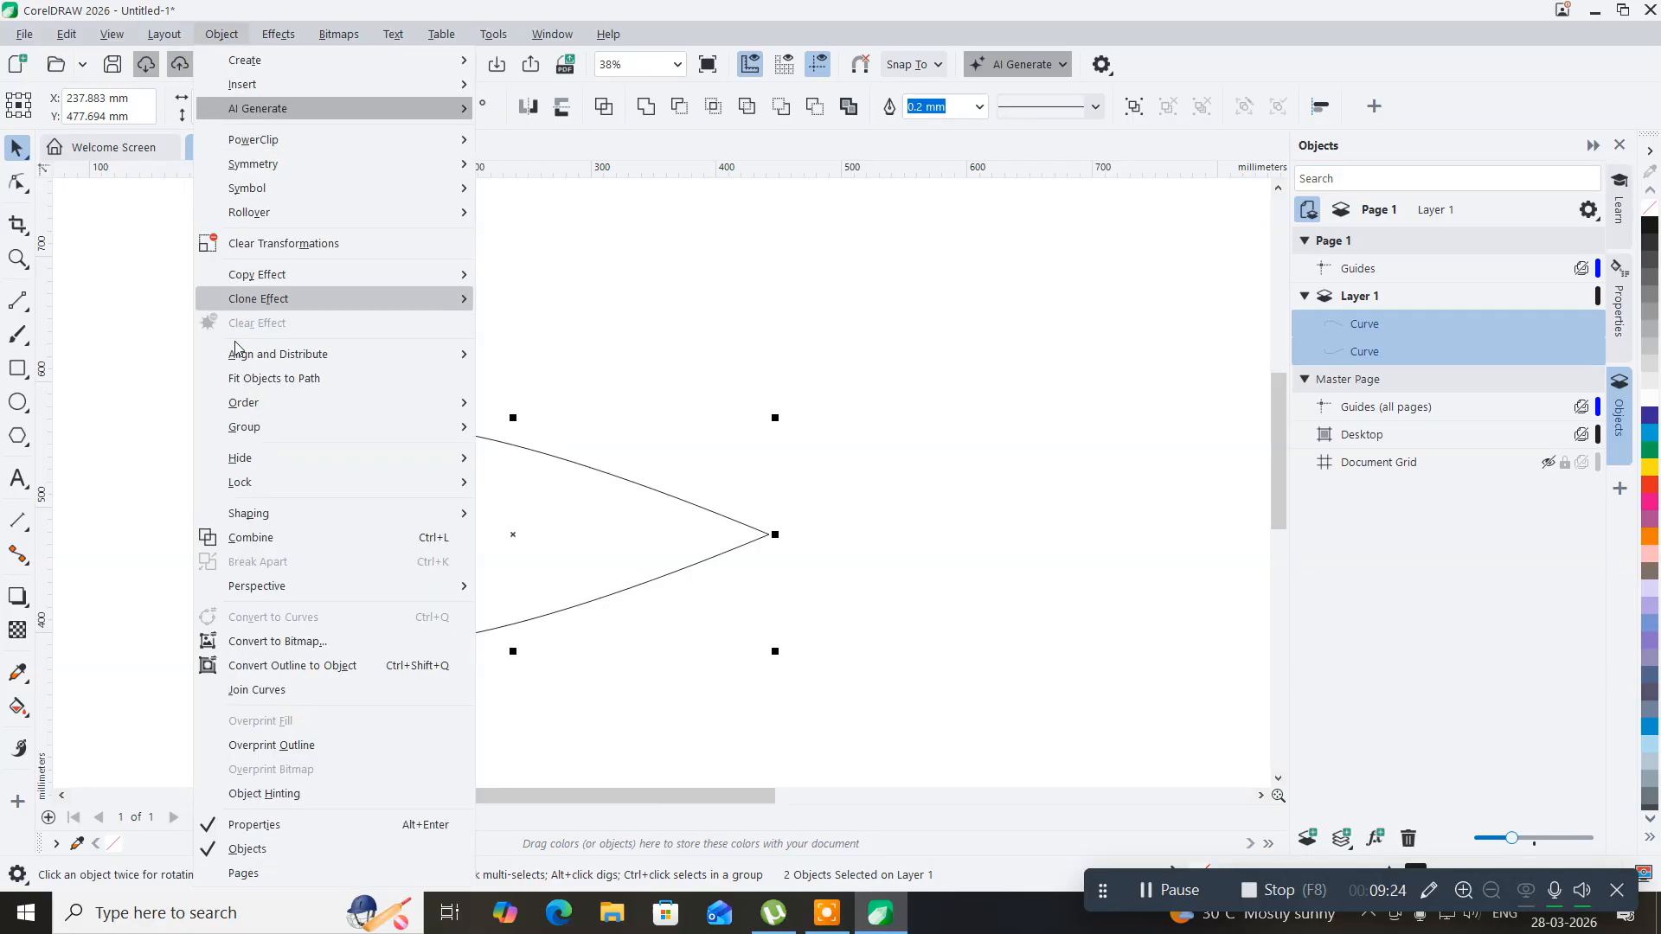
mouse_move(293, 522)
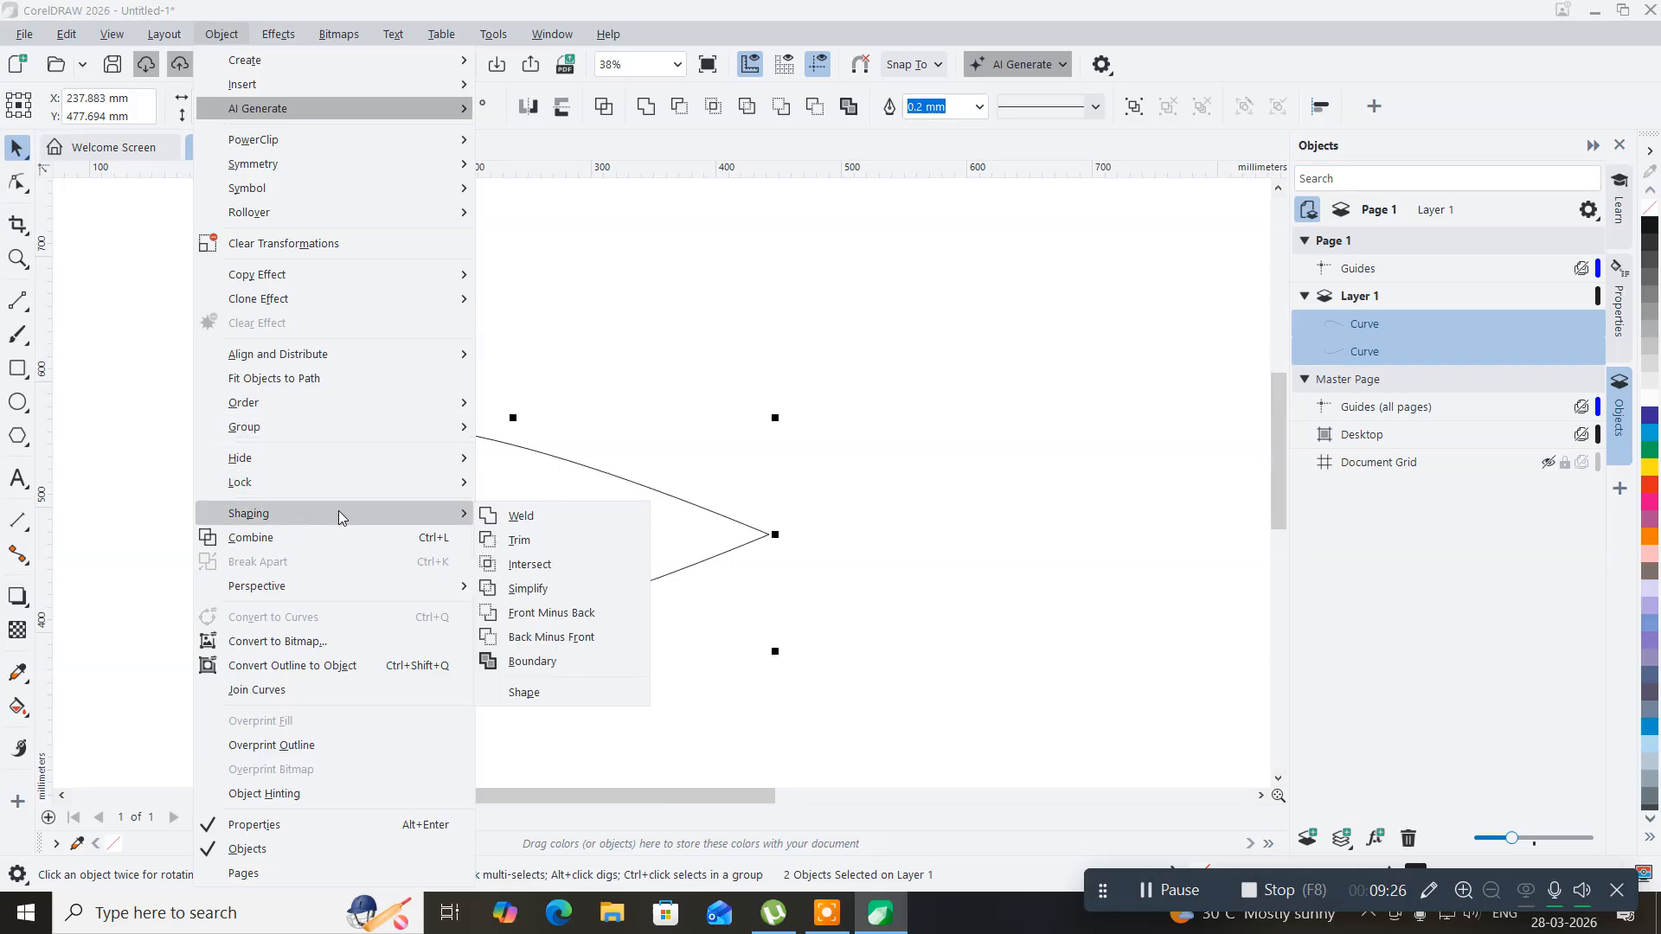
left_click(517, 524)
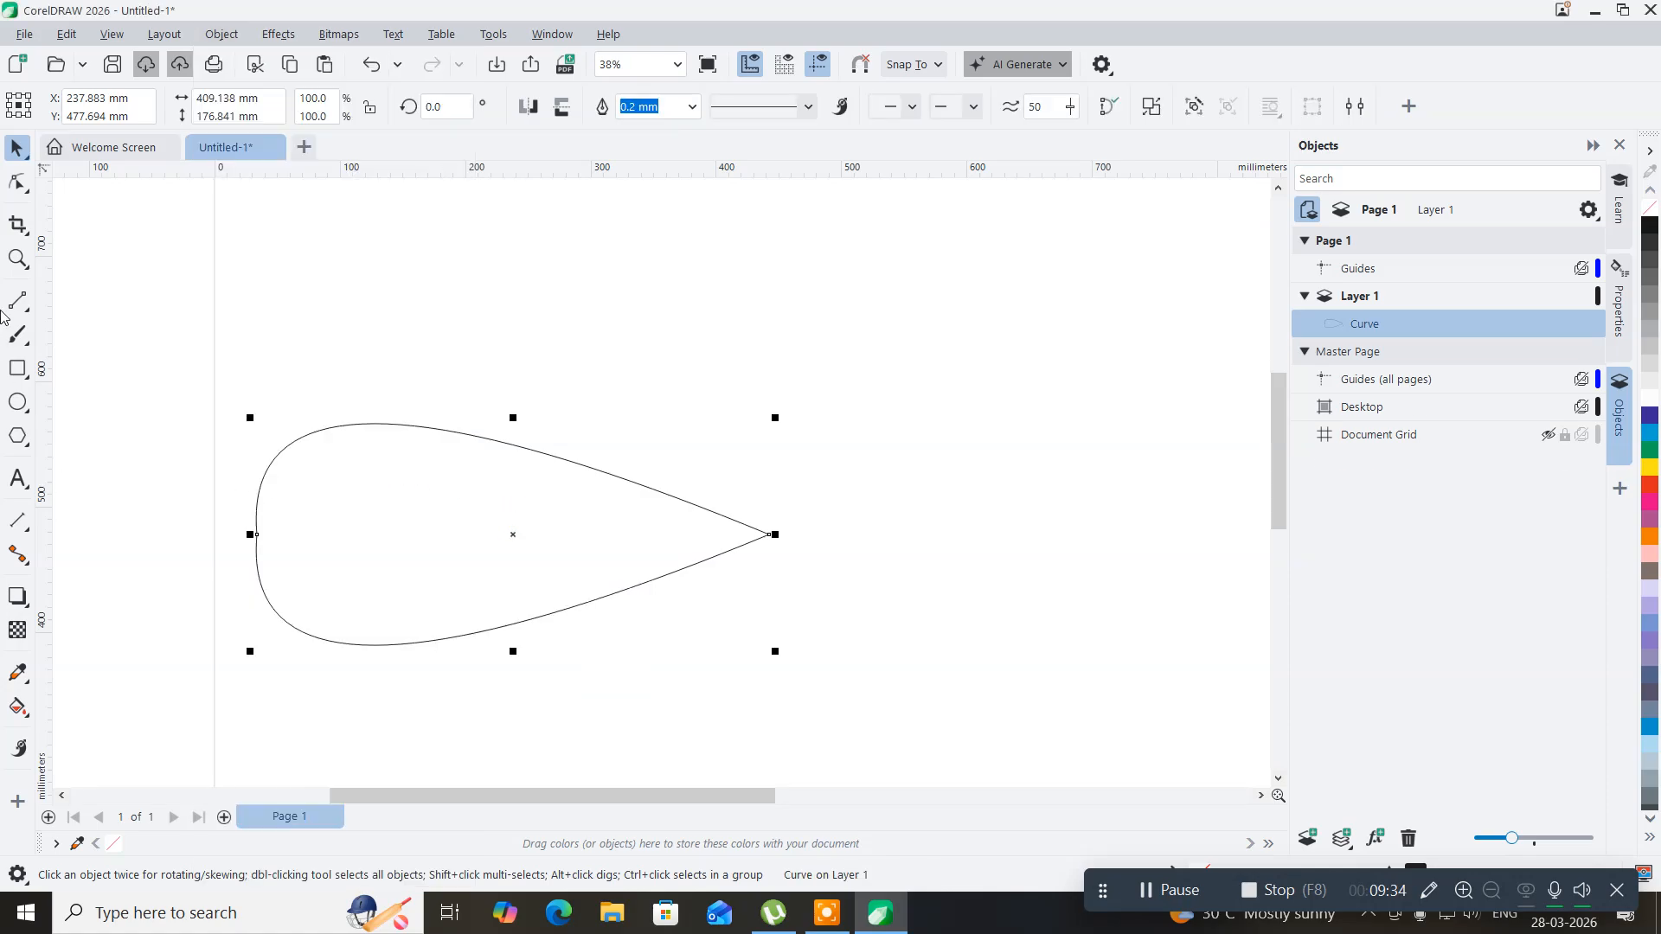
- Join the overlapping end nodes at the teardrop's rounded end and at its pointed tip with the Shape tool
left_click(17, 182)
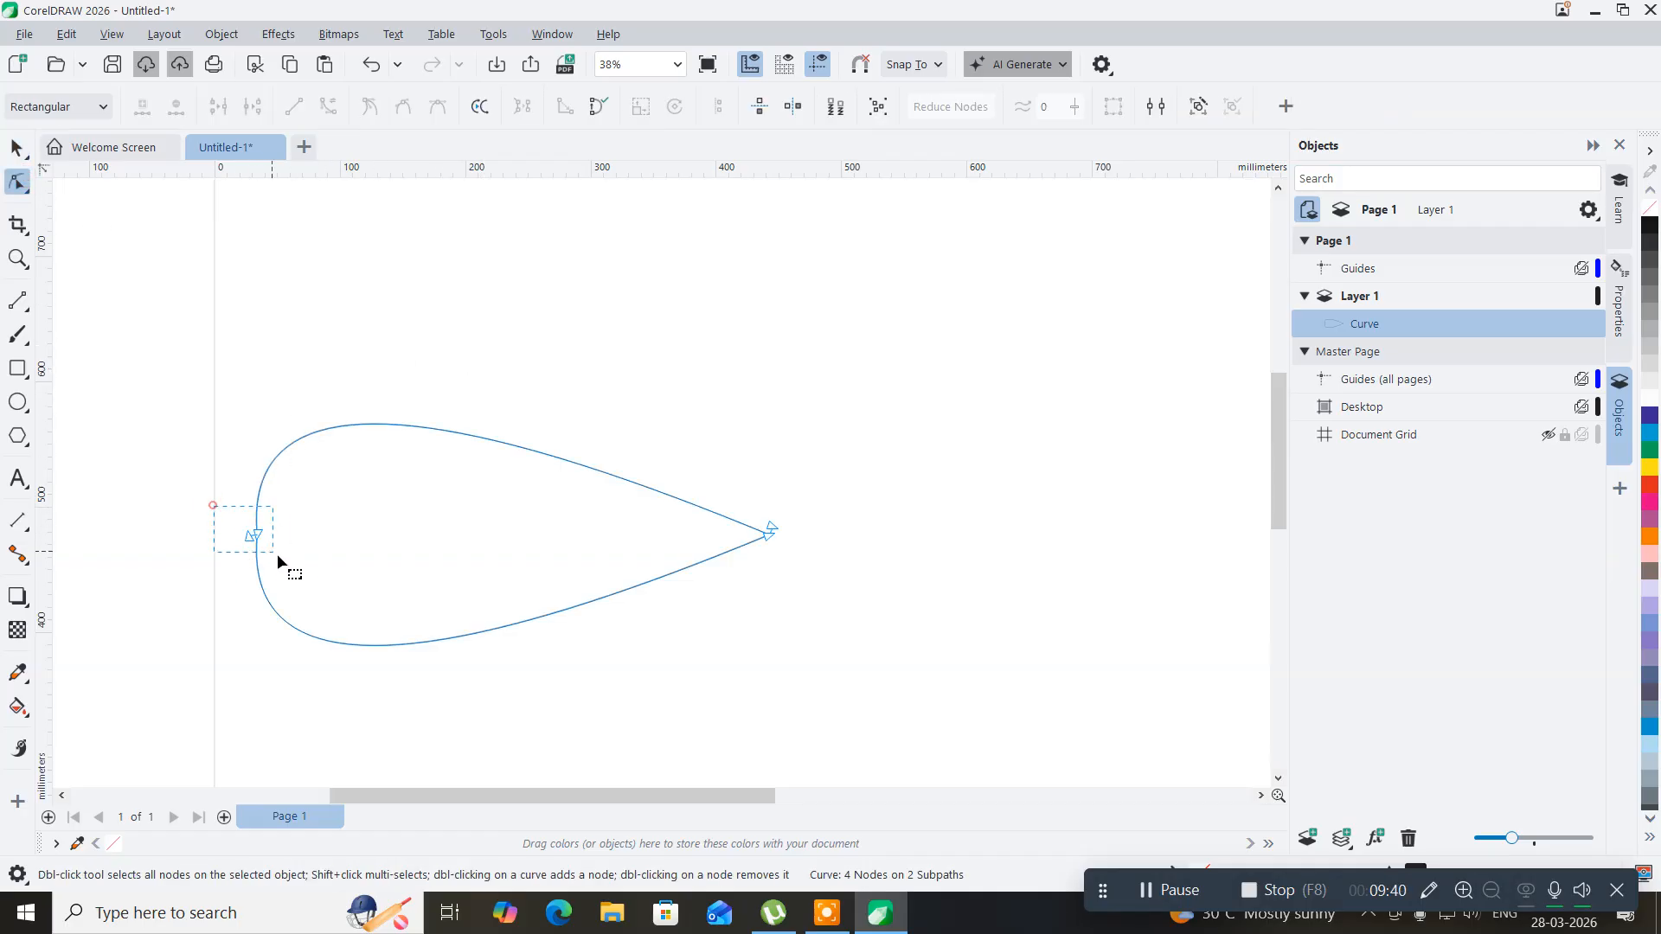
left_click_drag(277, 554, 301, 575)
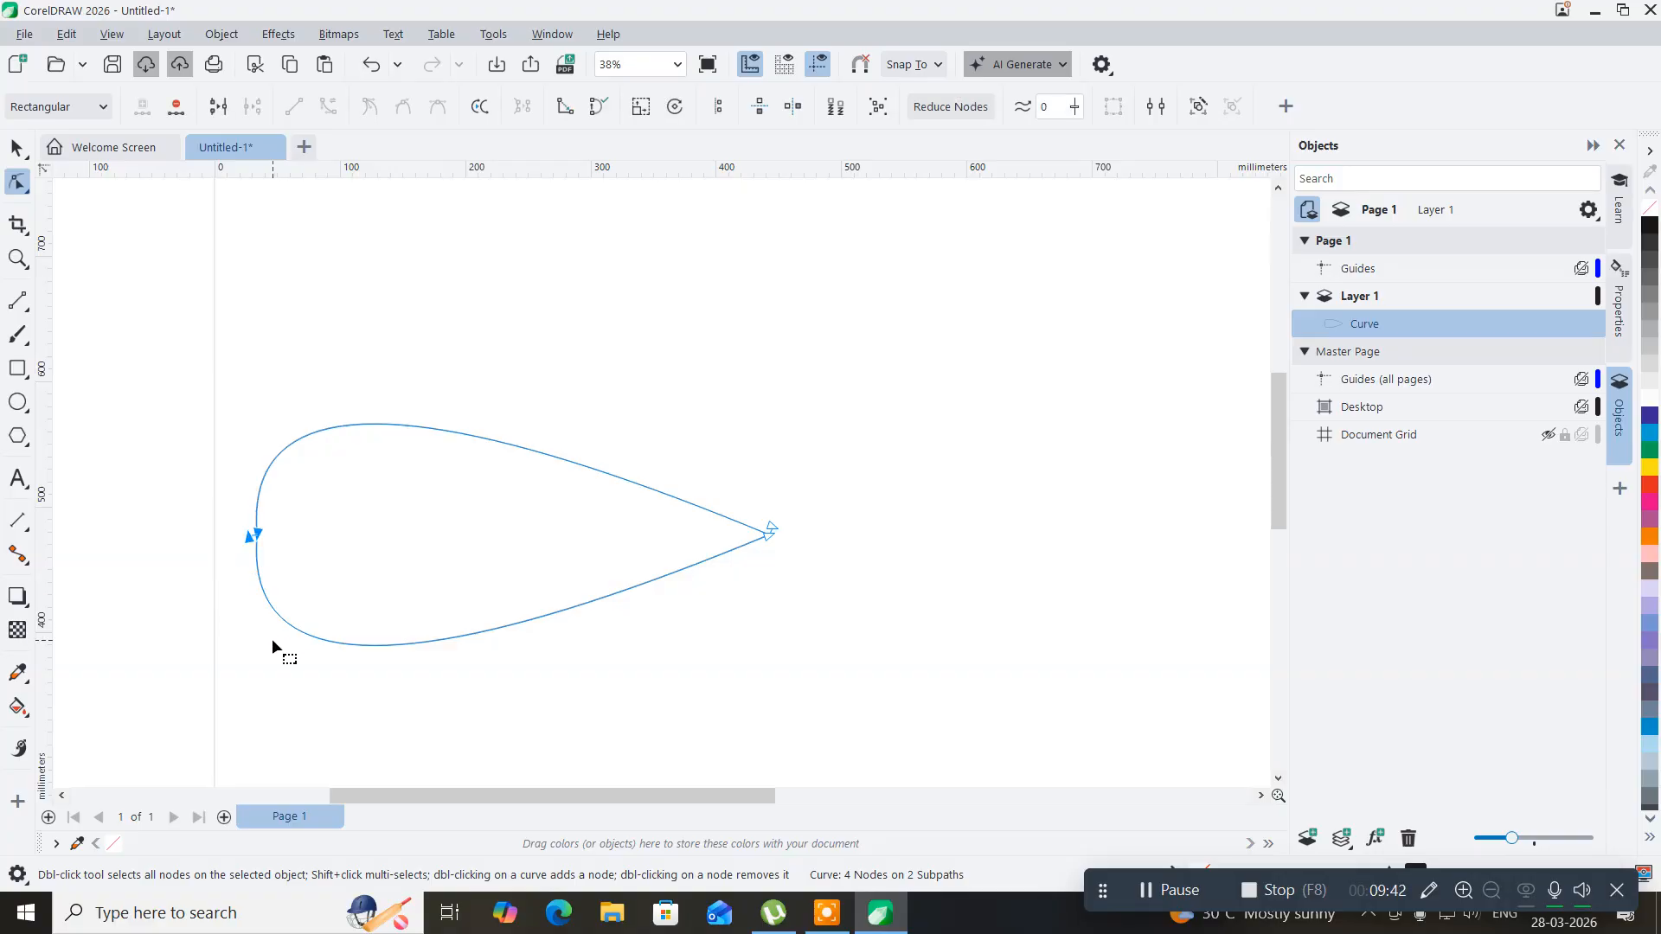
right_click(258, 531)
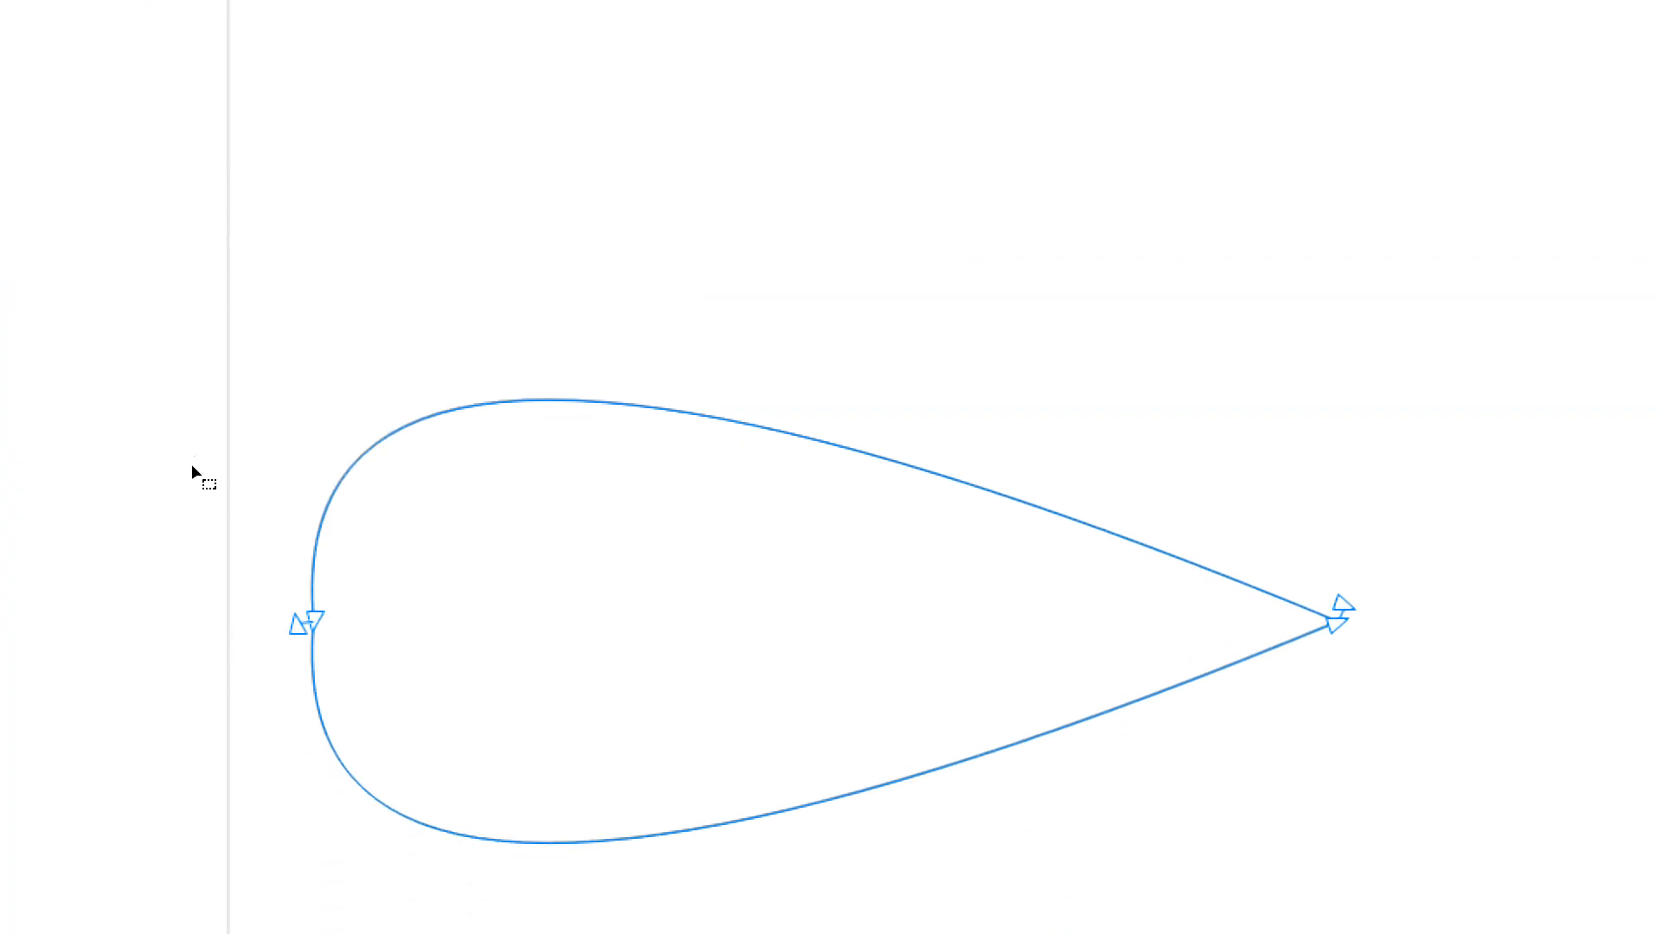
left_click_drag(275, 562, 303, 586)
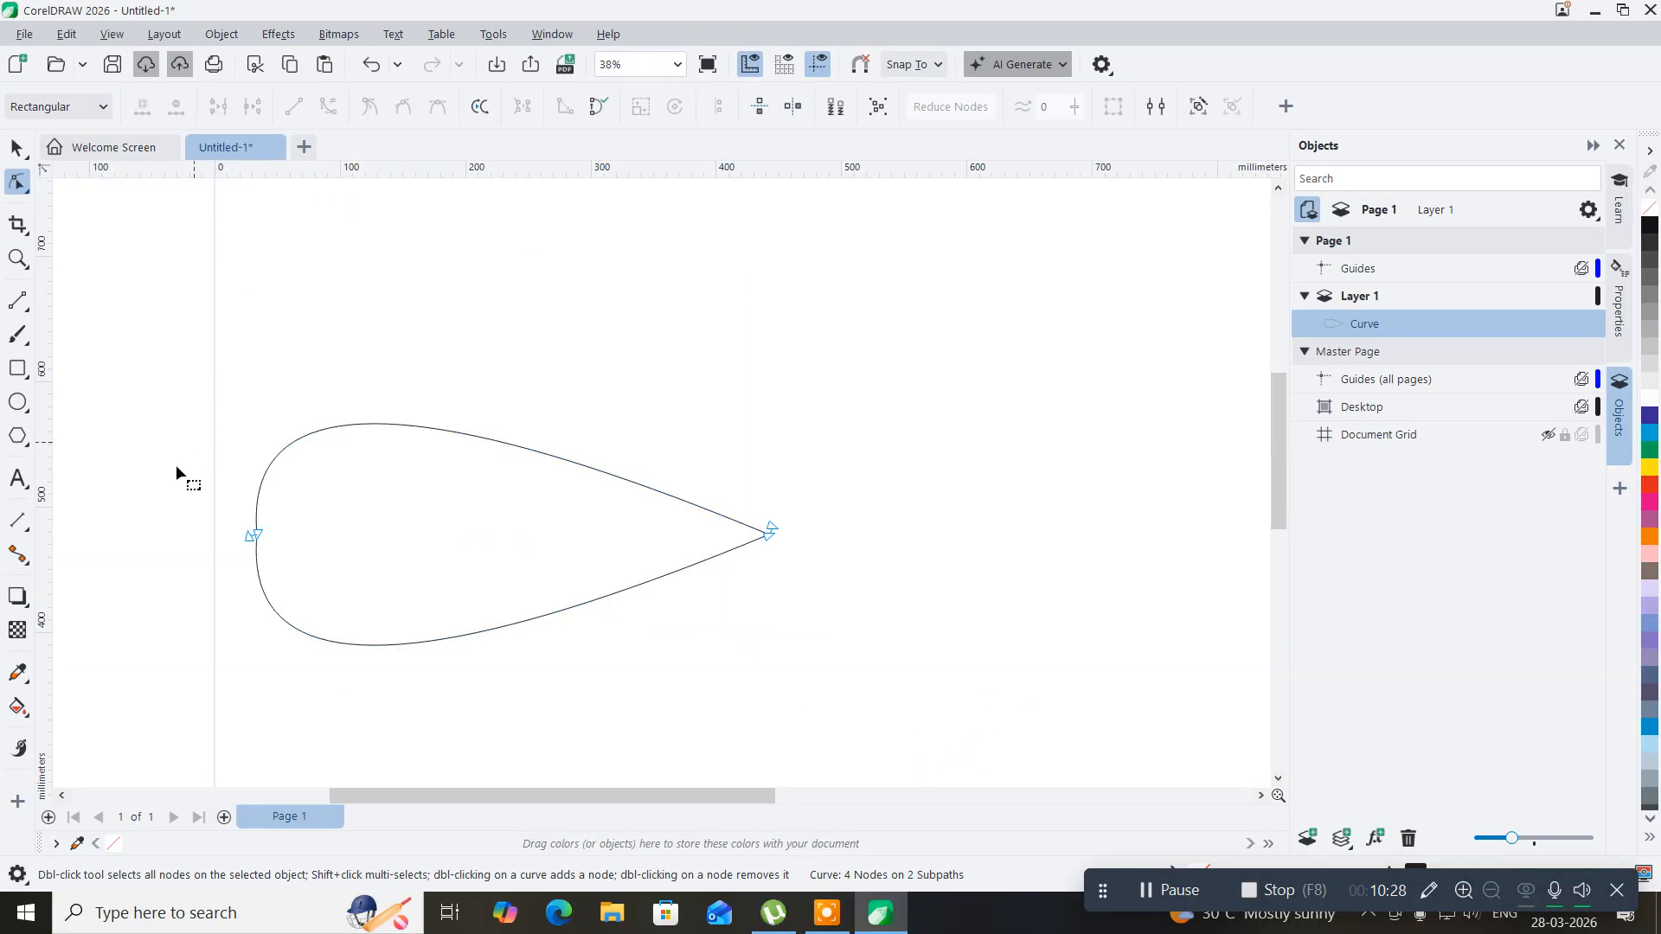
left_click_drag(190, 491, 315, 571)
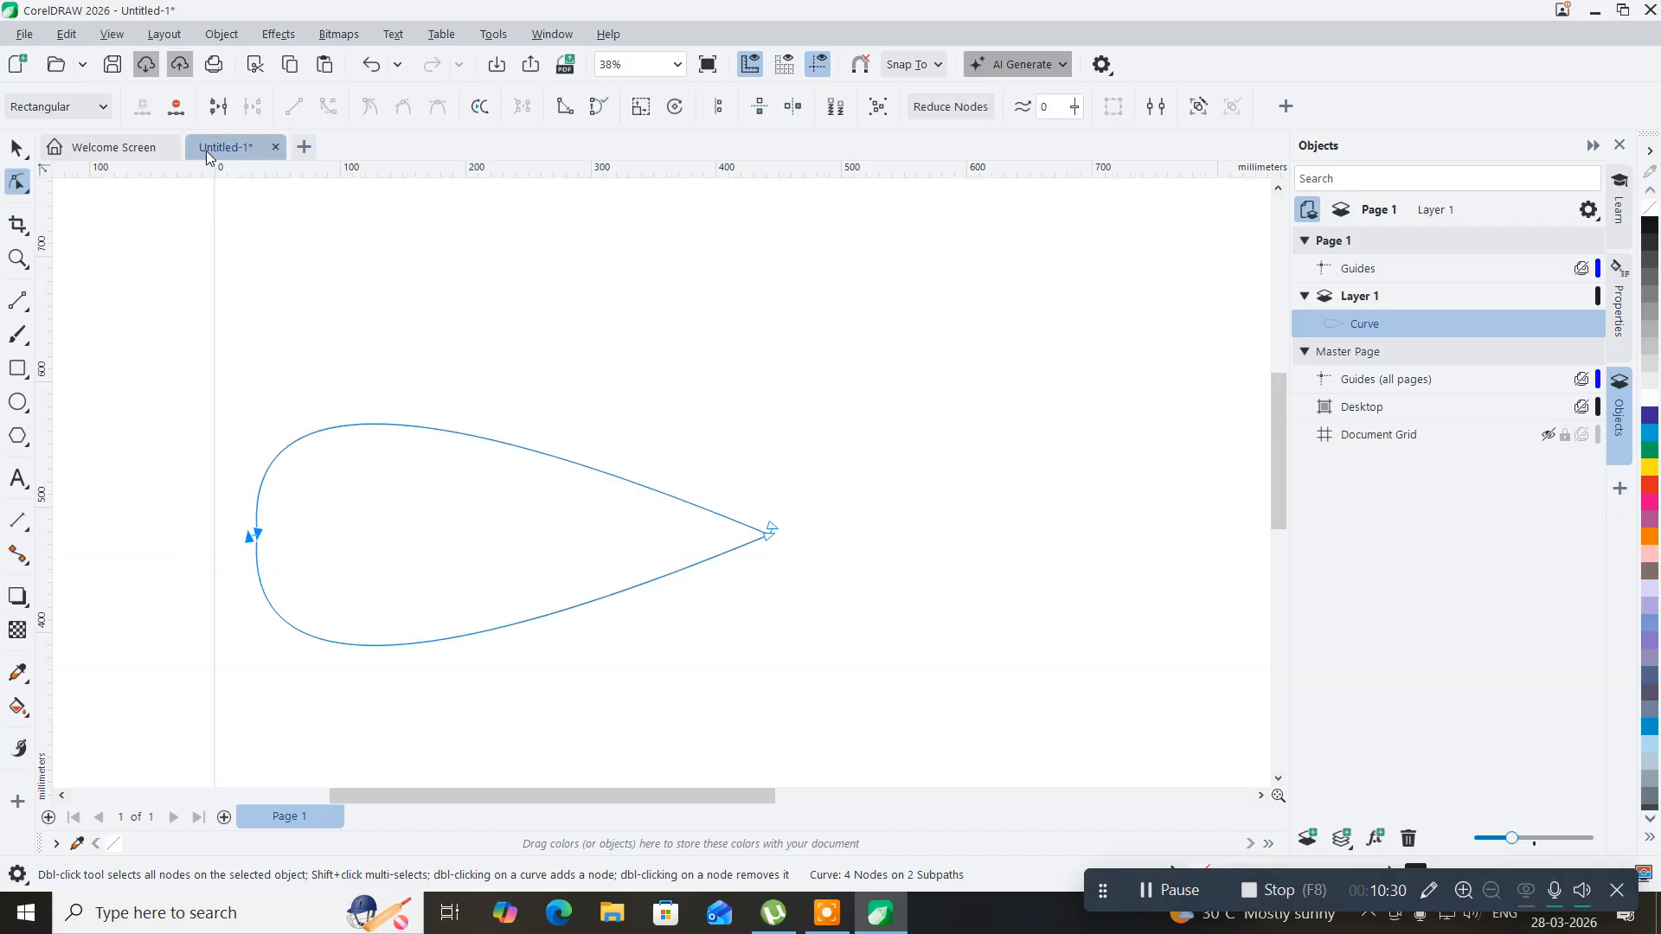
left_click(220, 107)
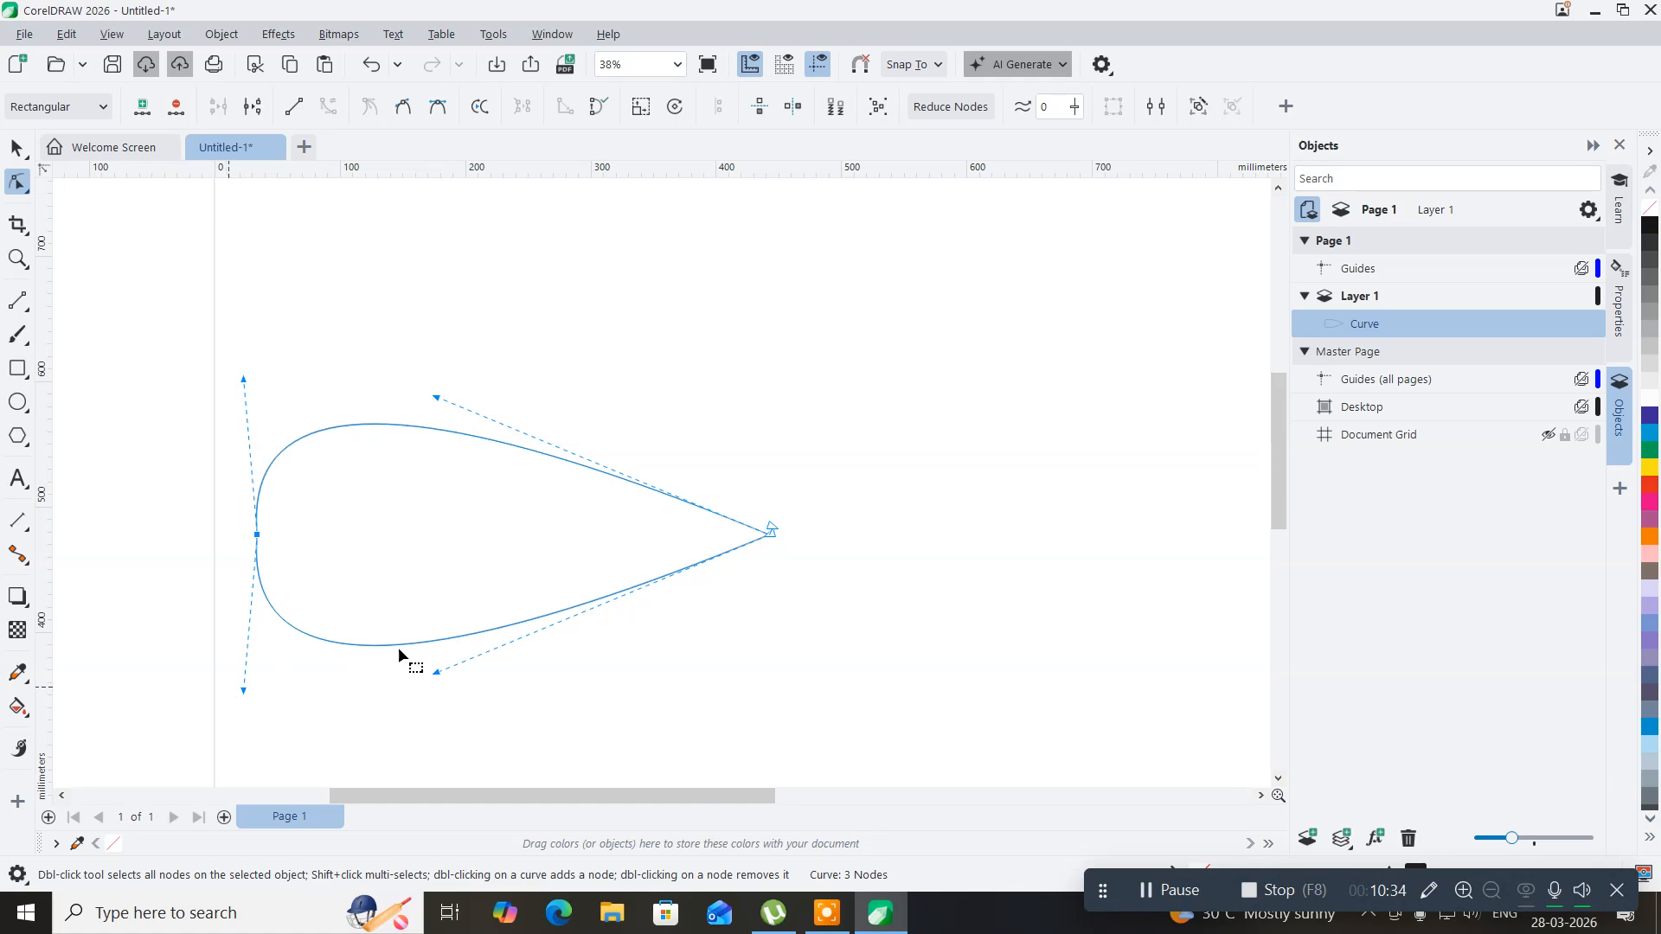
left_click_drag(732, 486, 838, 622)
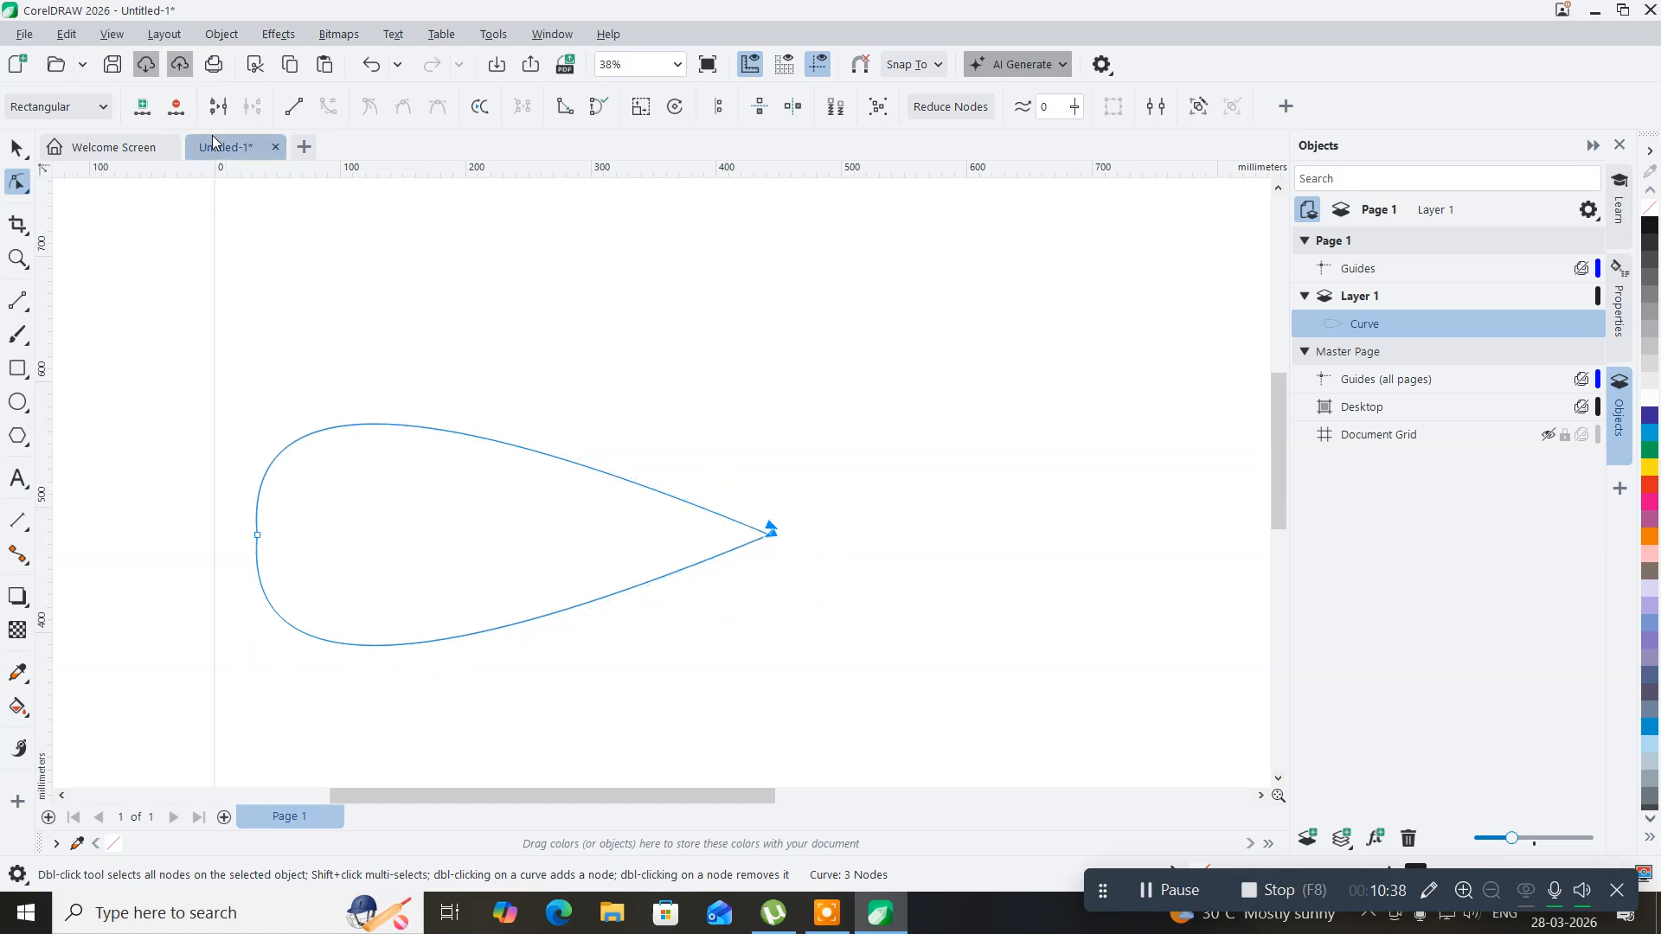
left_click(219, 106)
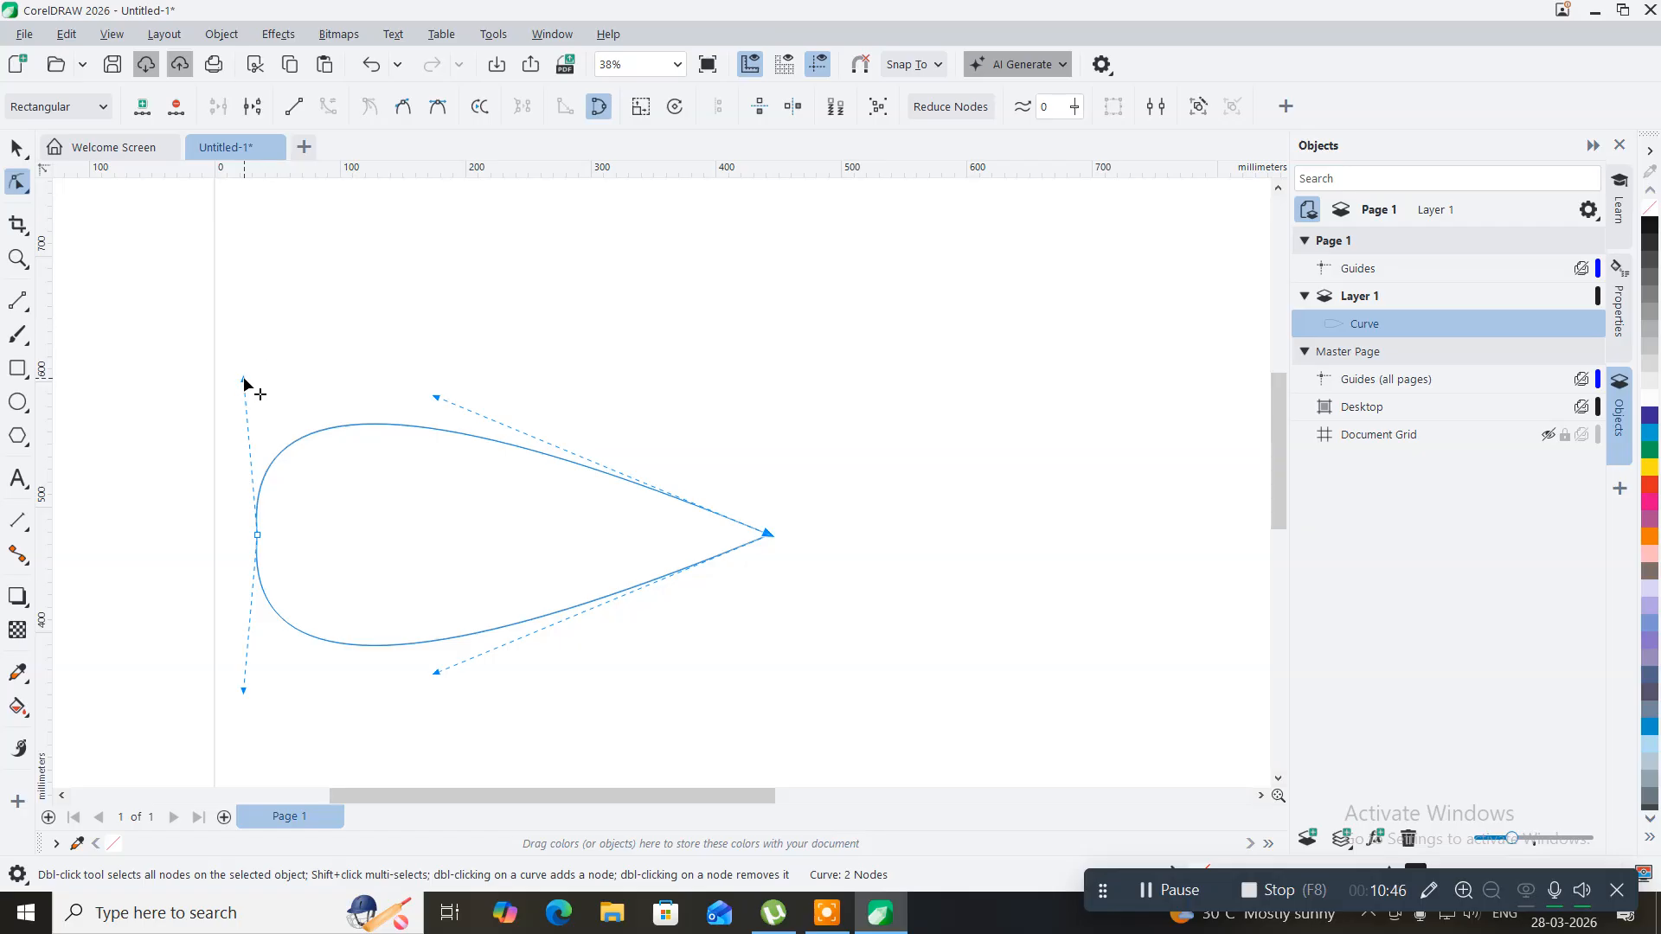
- Slim the teardrop by pulling the pointed tip's upper and lower control handles inward, undoing the trial shift of the rounded end's upper handle
left_click_drag(243, 376, 271, 373)
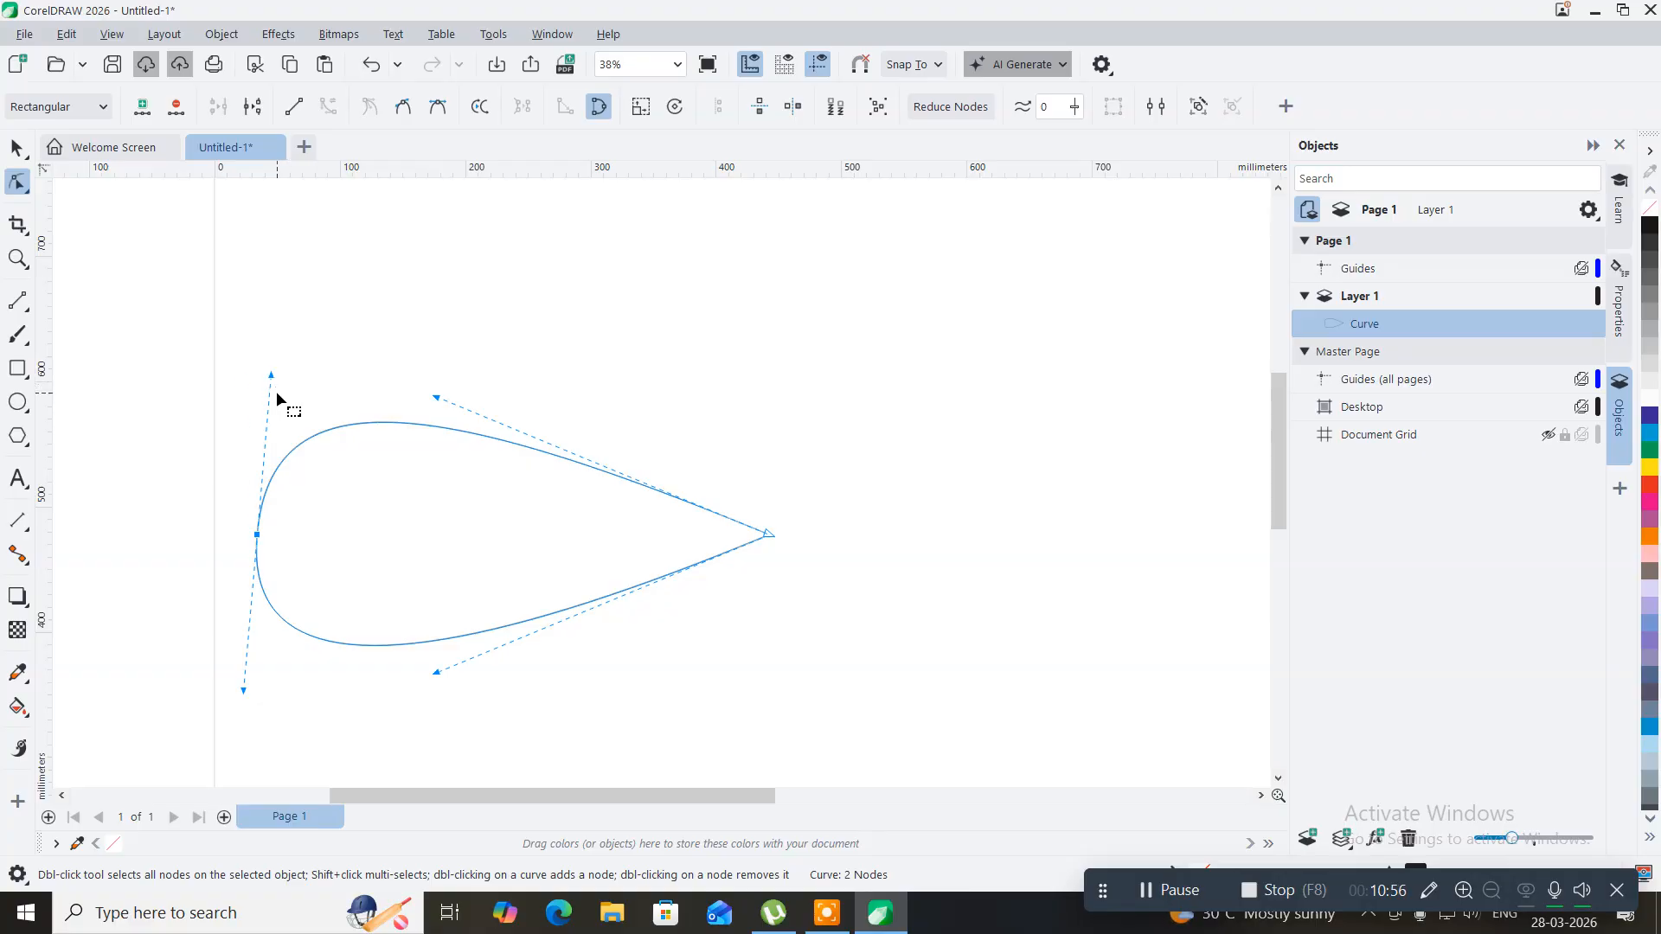
key("ctrl+z")
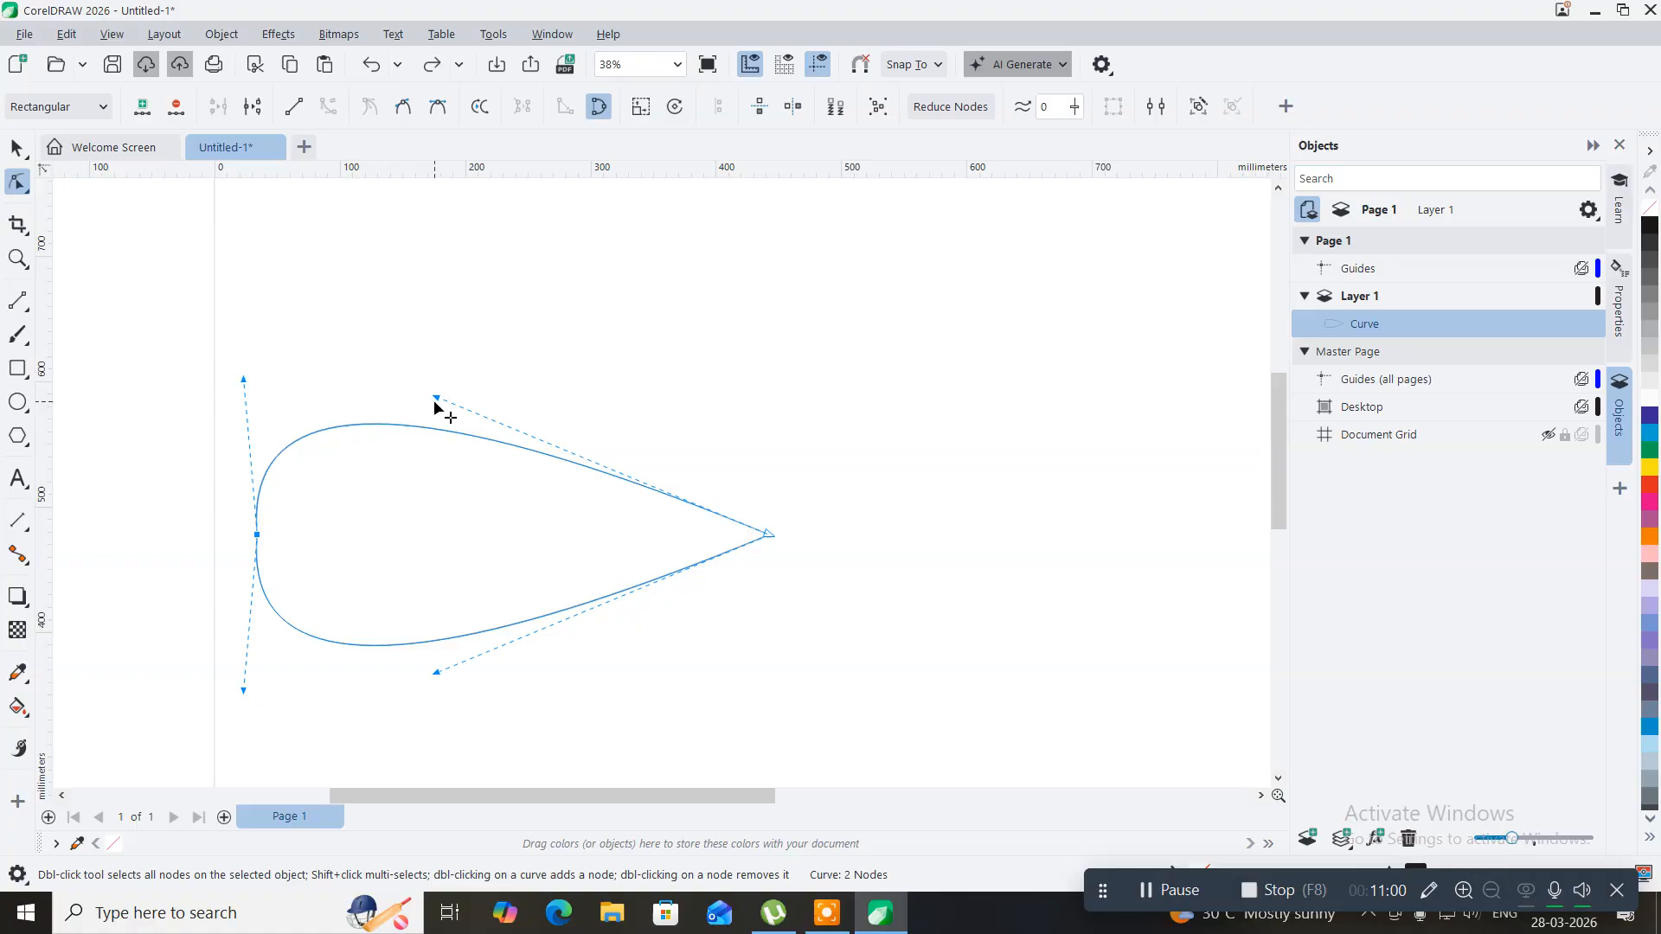
left_click_drag(436, 400, 414, 456)
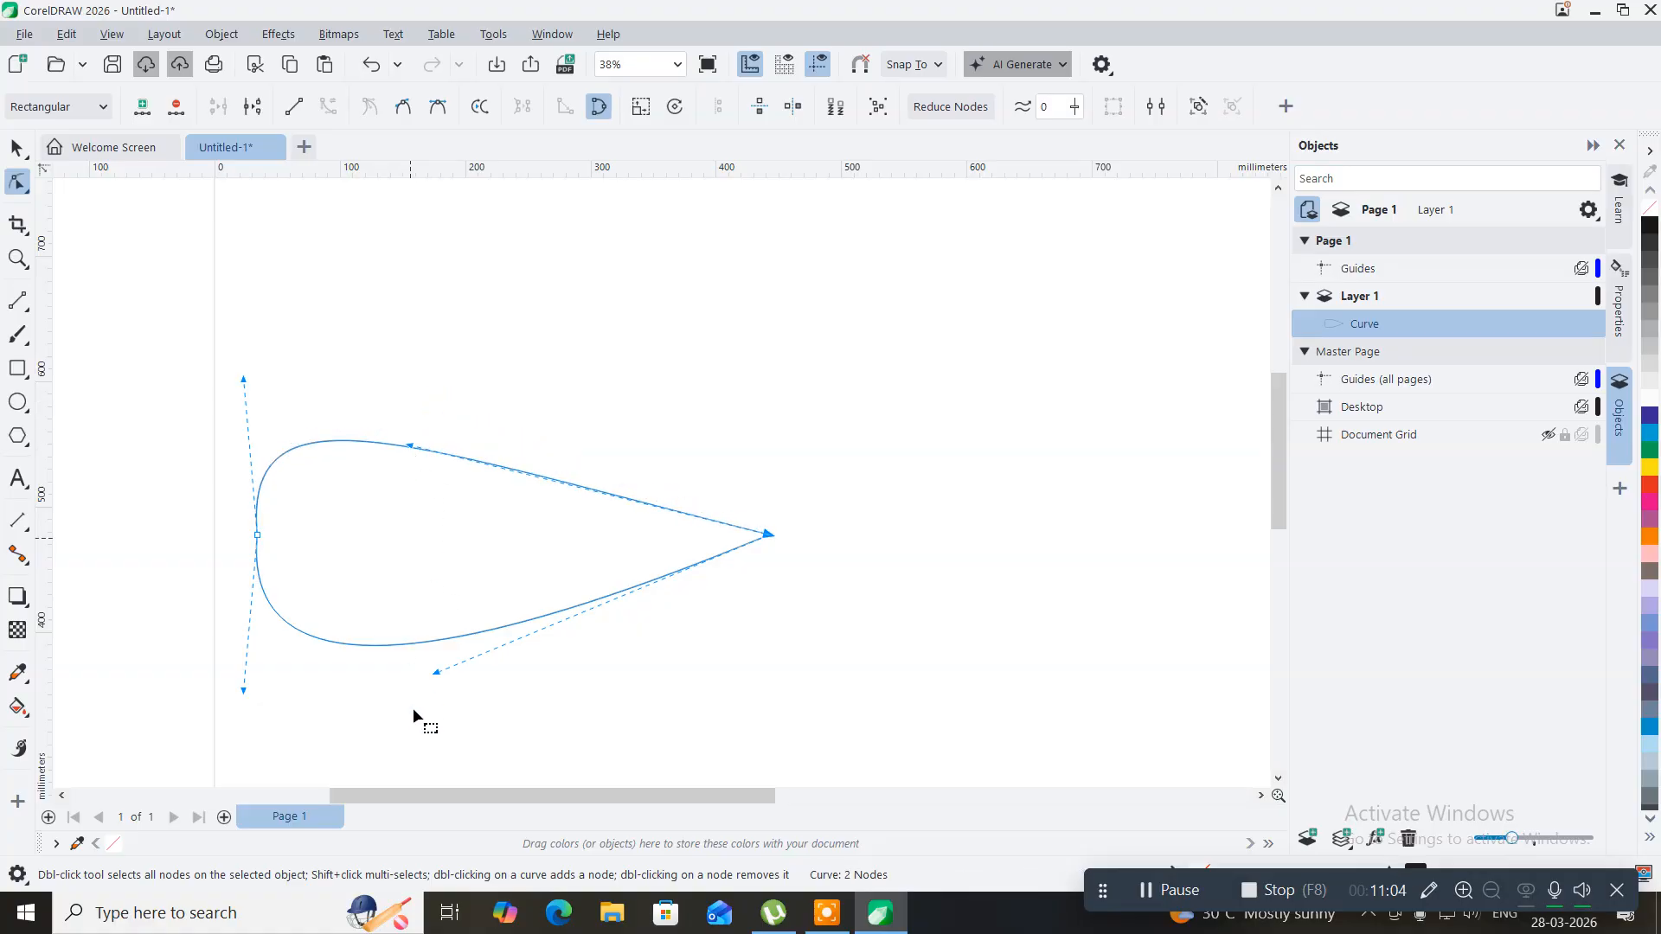
left_click_drag(435, 674, 500, 580)
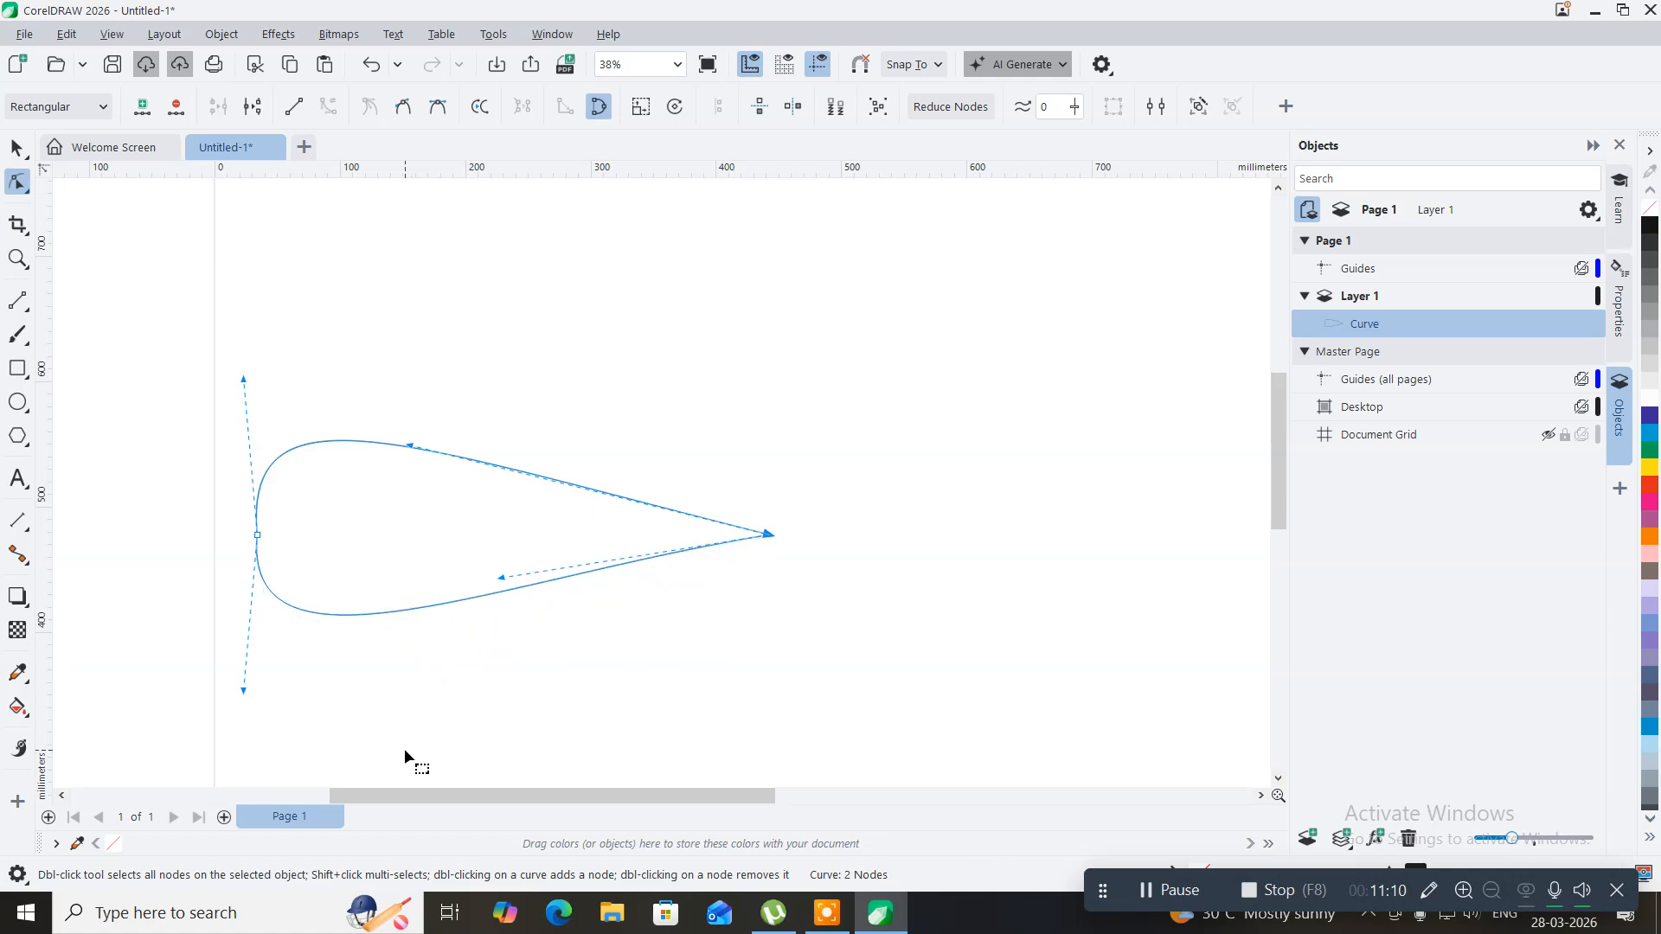
- Undo both handle changes at the teardrop's pointed tip and move the teardrop up and to the right on the page
key("ctrl+z")
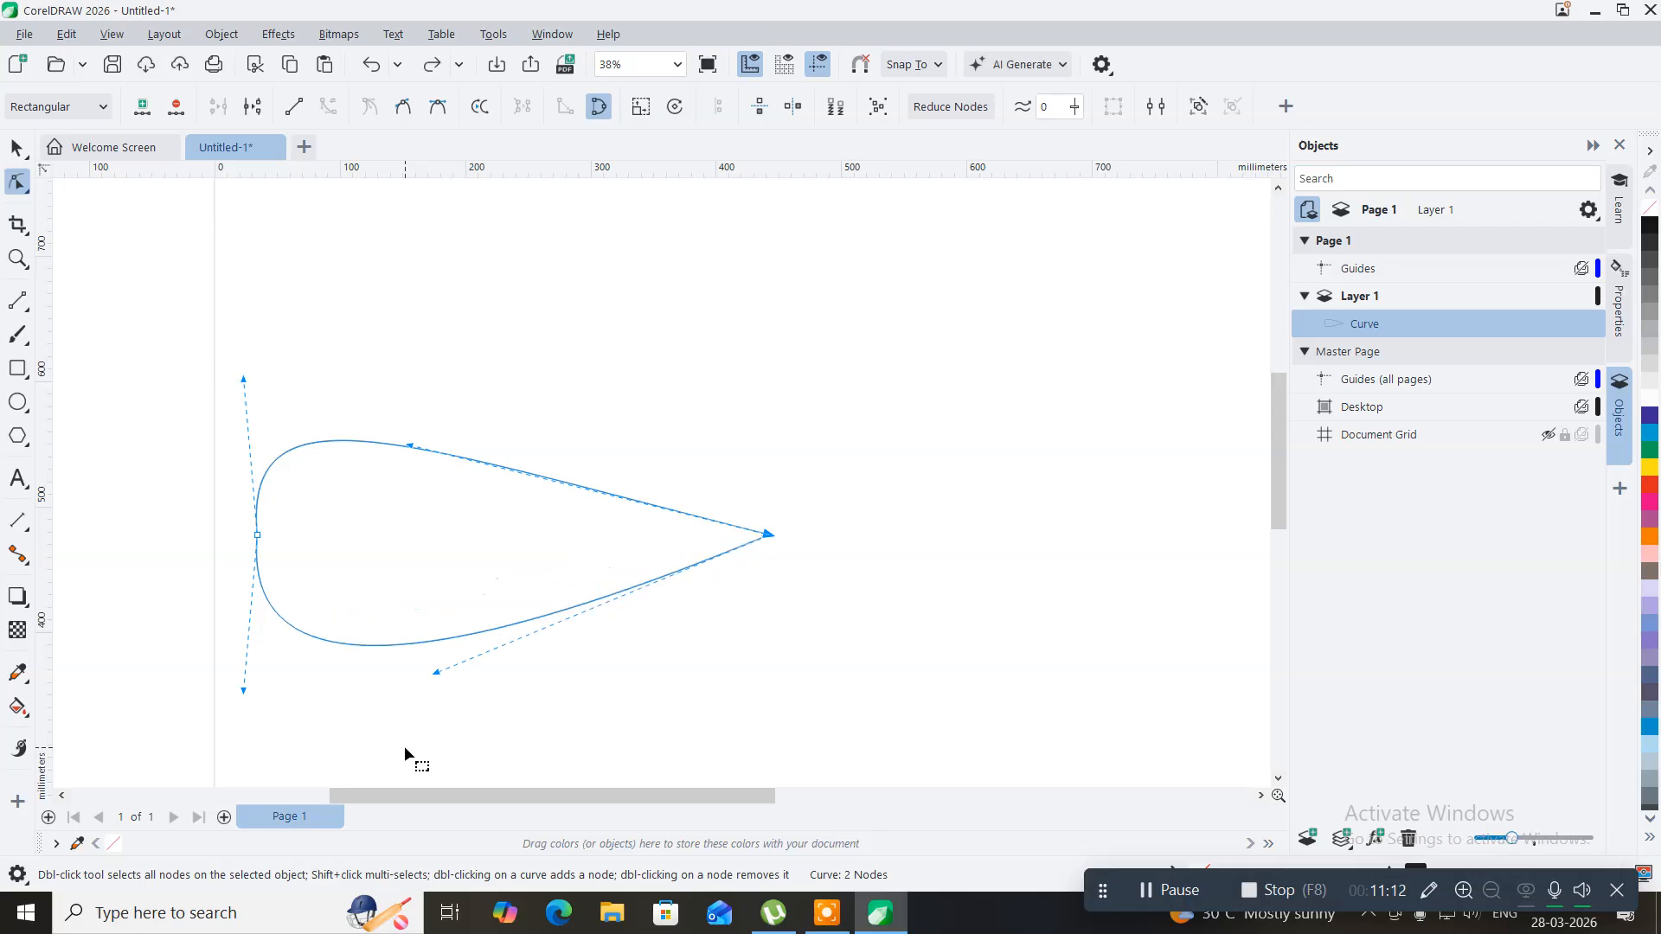
key("ctrl+z")
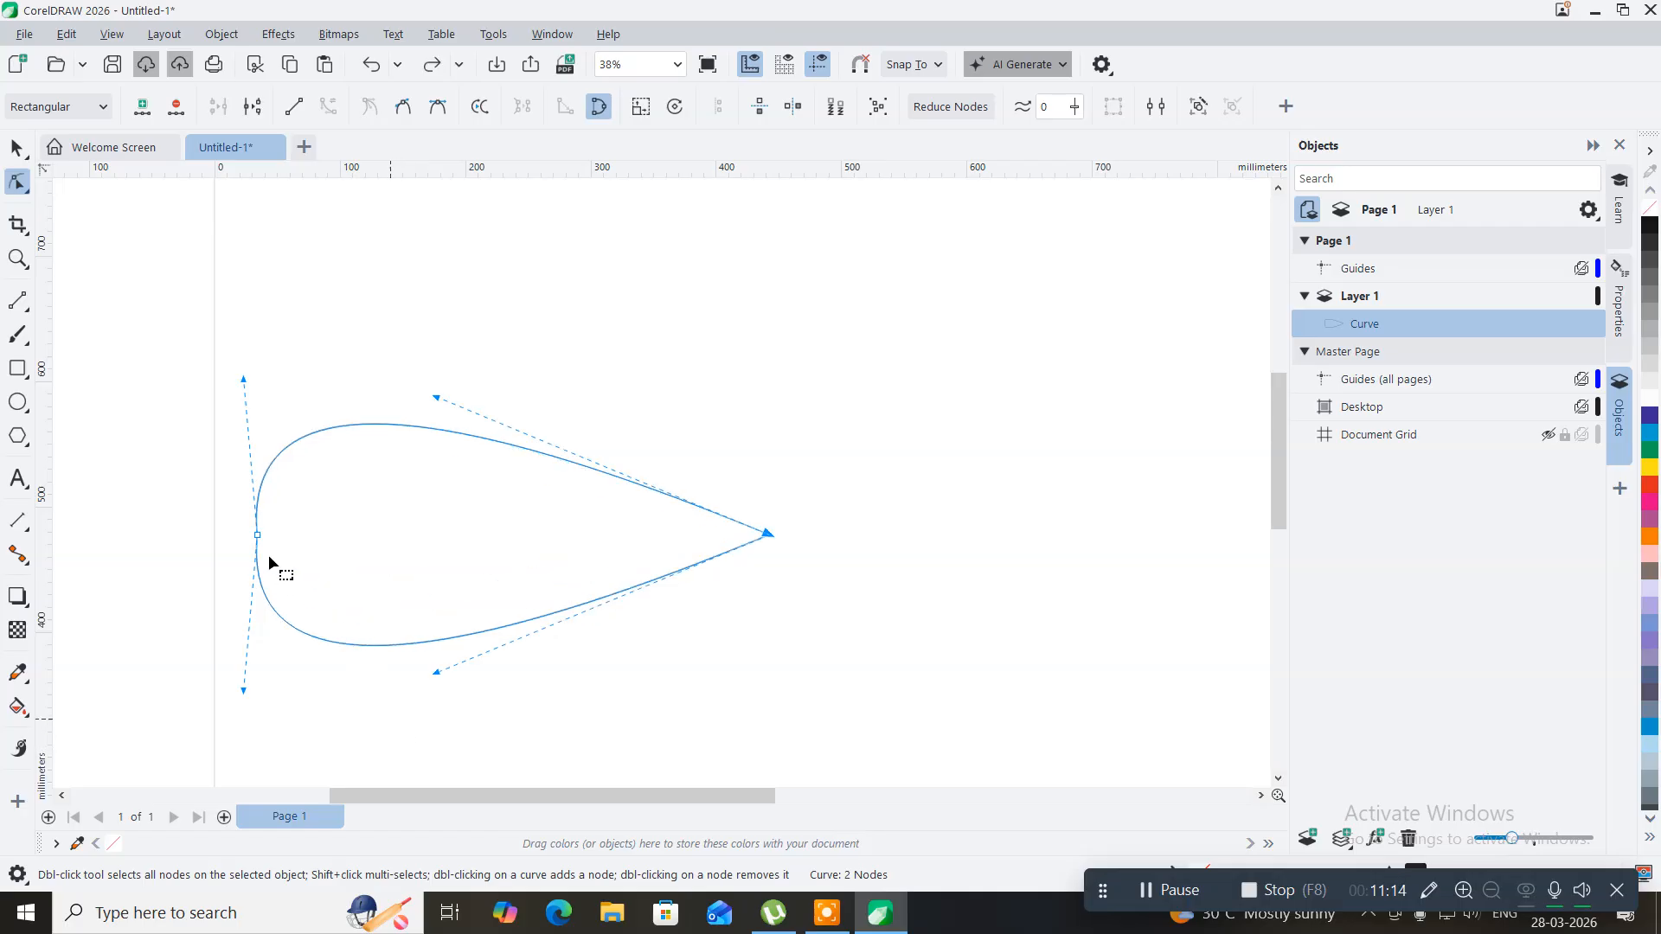
left_click(15, 148)
left_click_drag(501, 545, 661, 487)
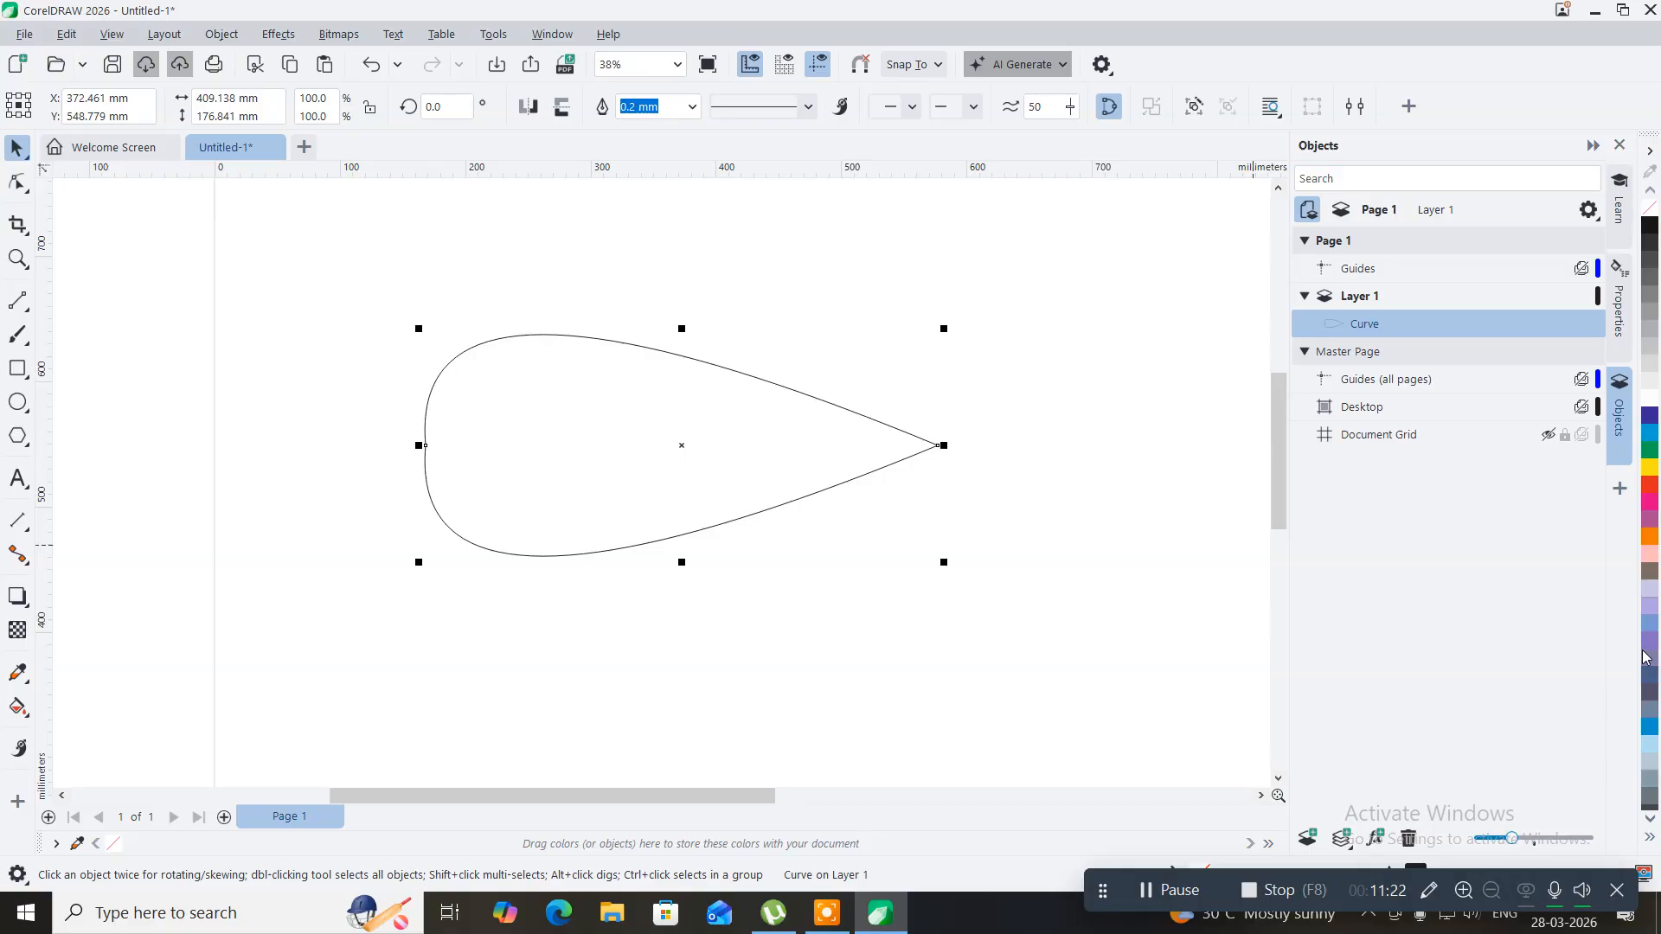
- Fill the teardrop with red and set its outline width to None
left_click(1650, 490)
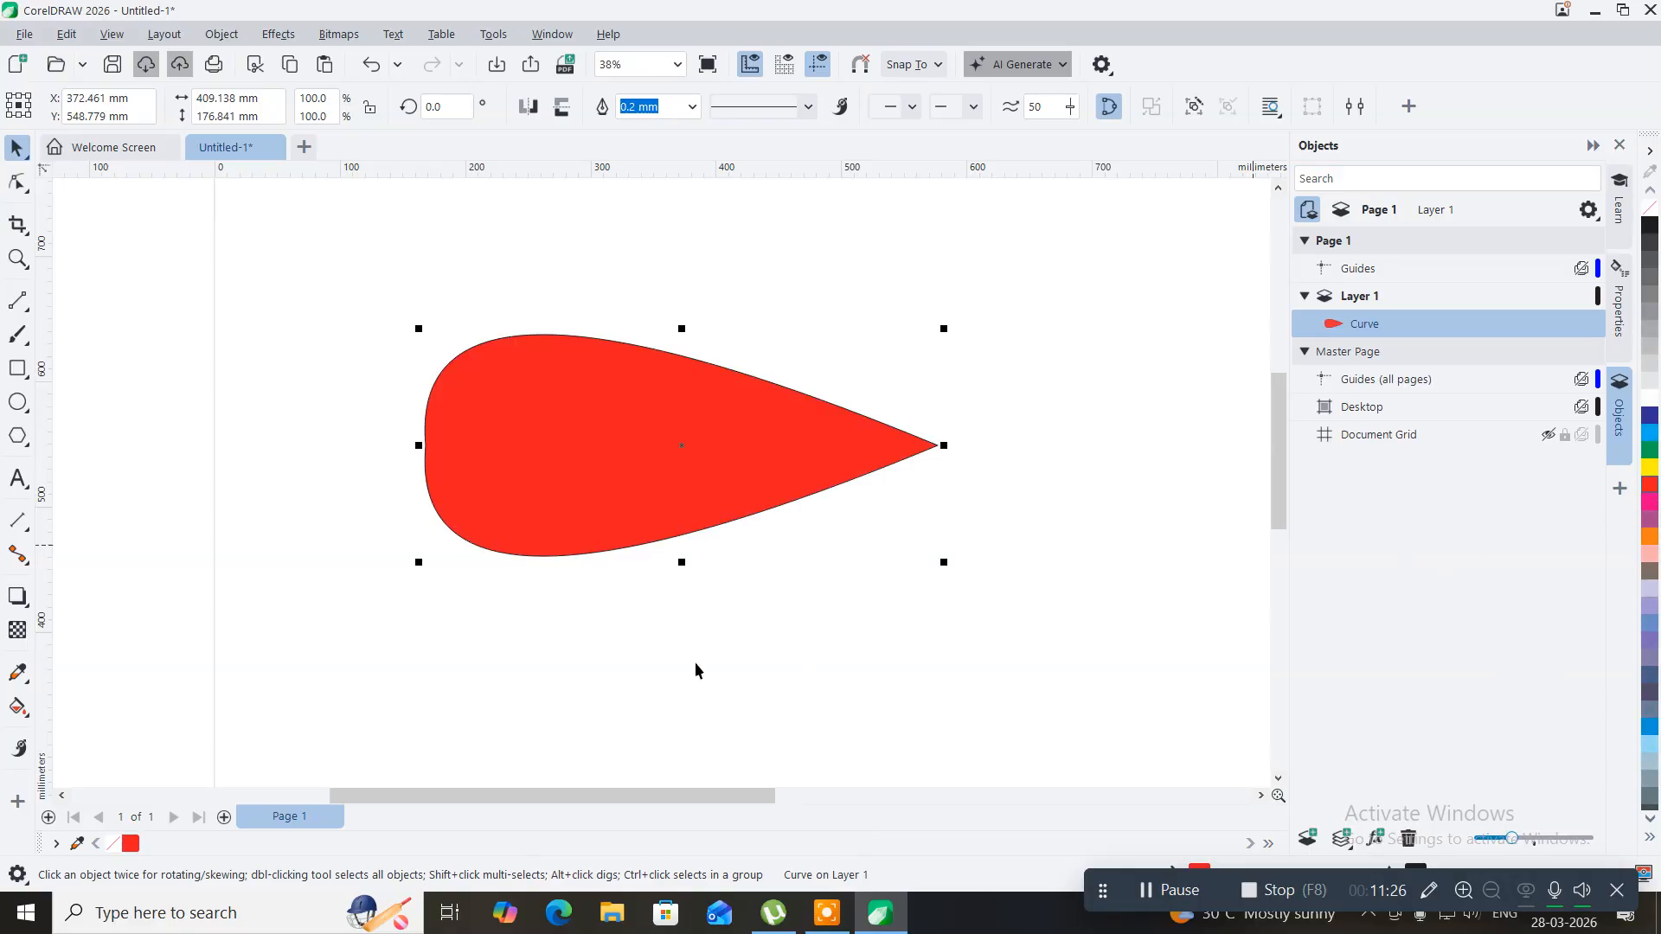
left_click_drag(631, 460, 592, 565)
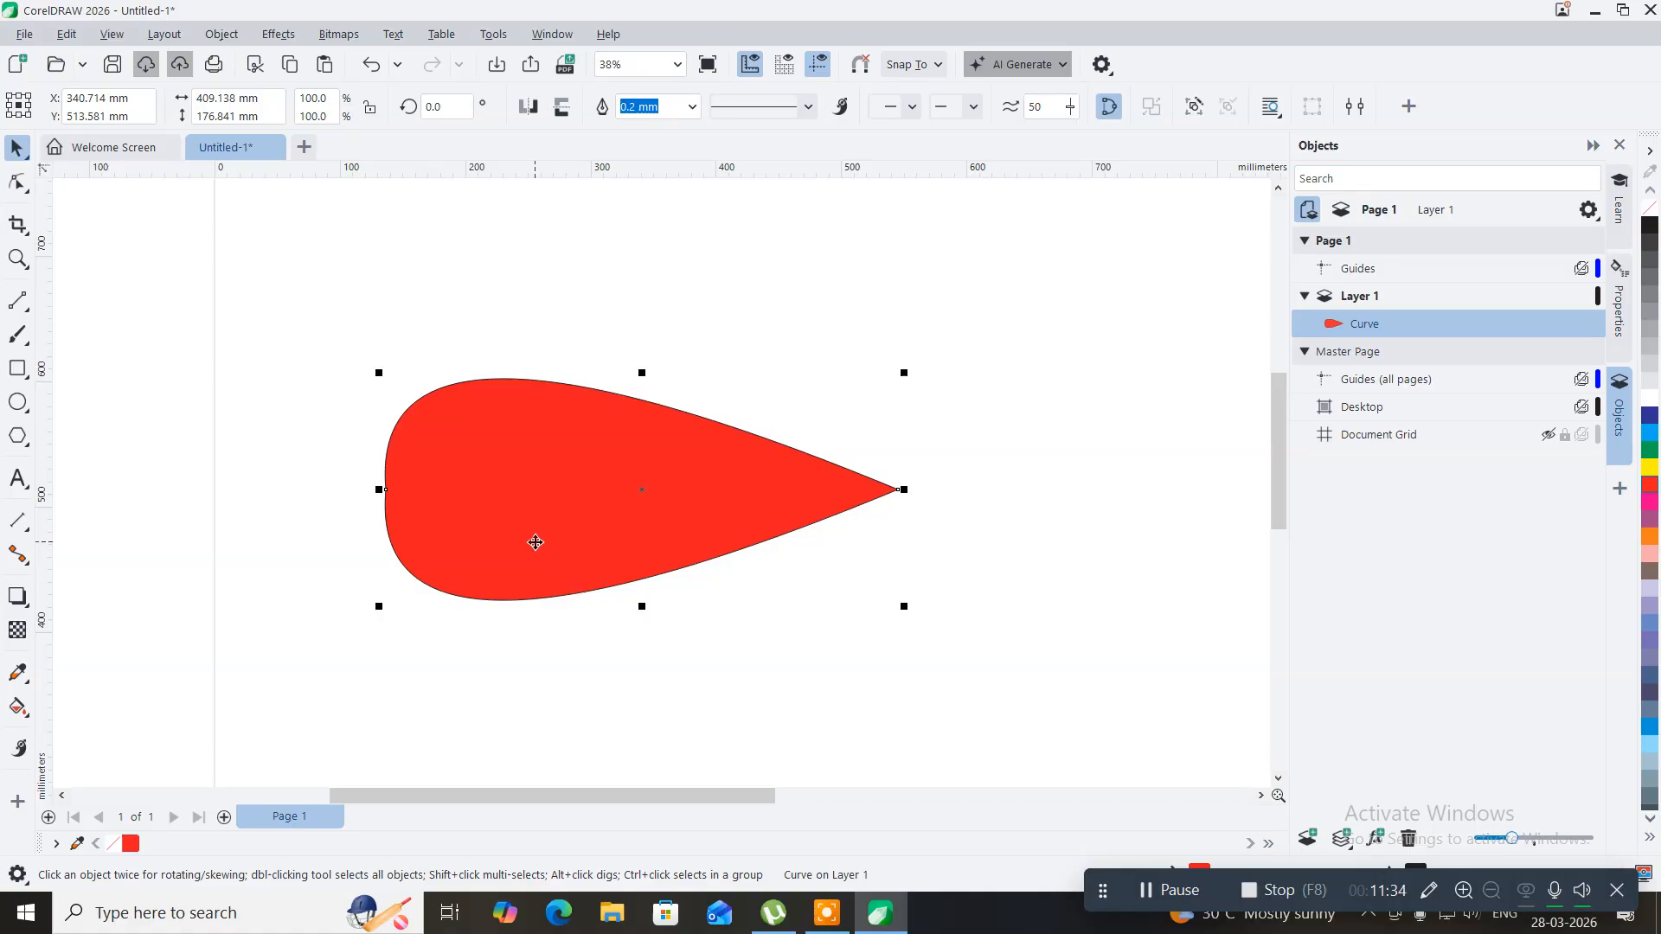
left_click_drag(521, 543, 474, 496)
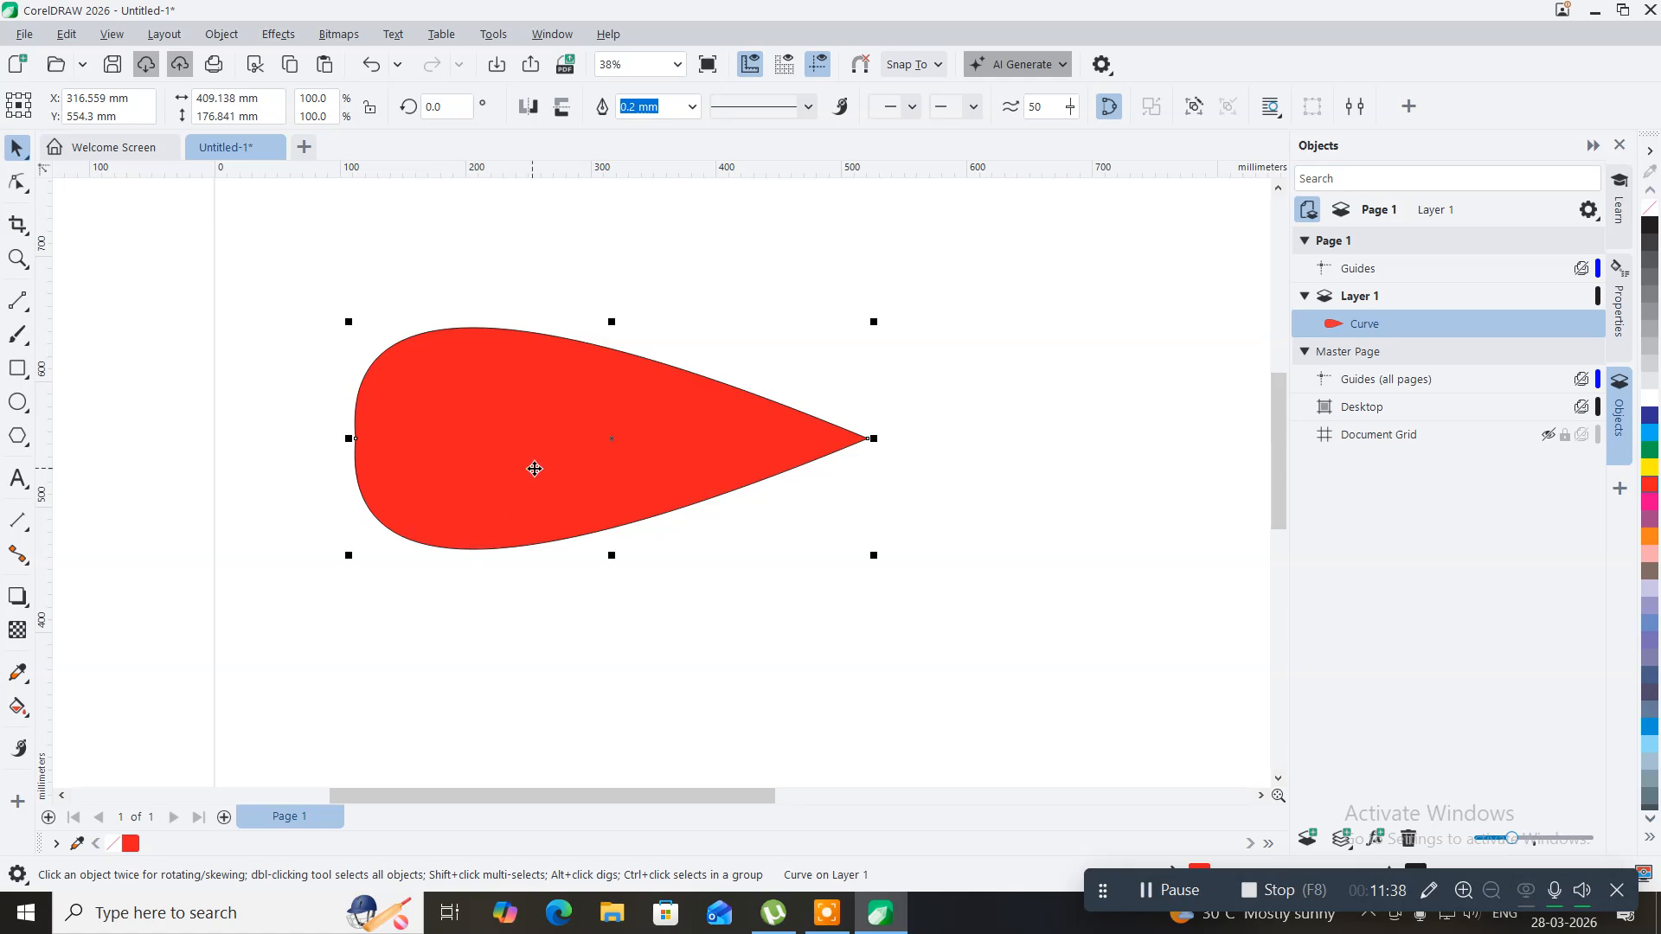
left_click(692, 107)
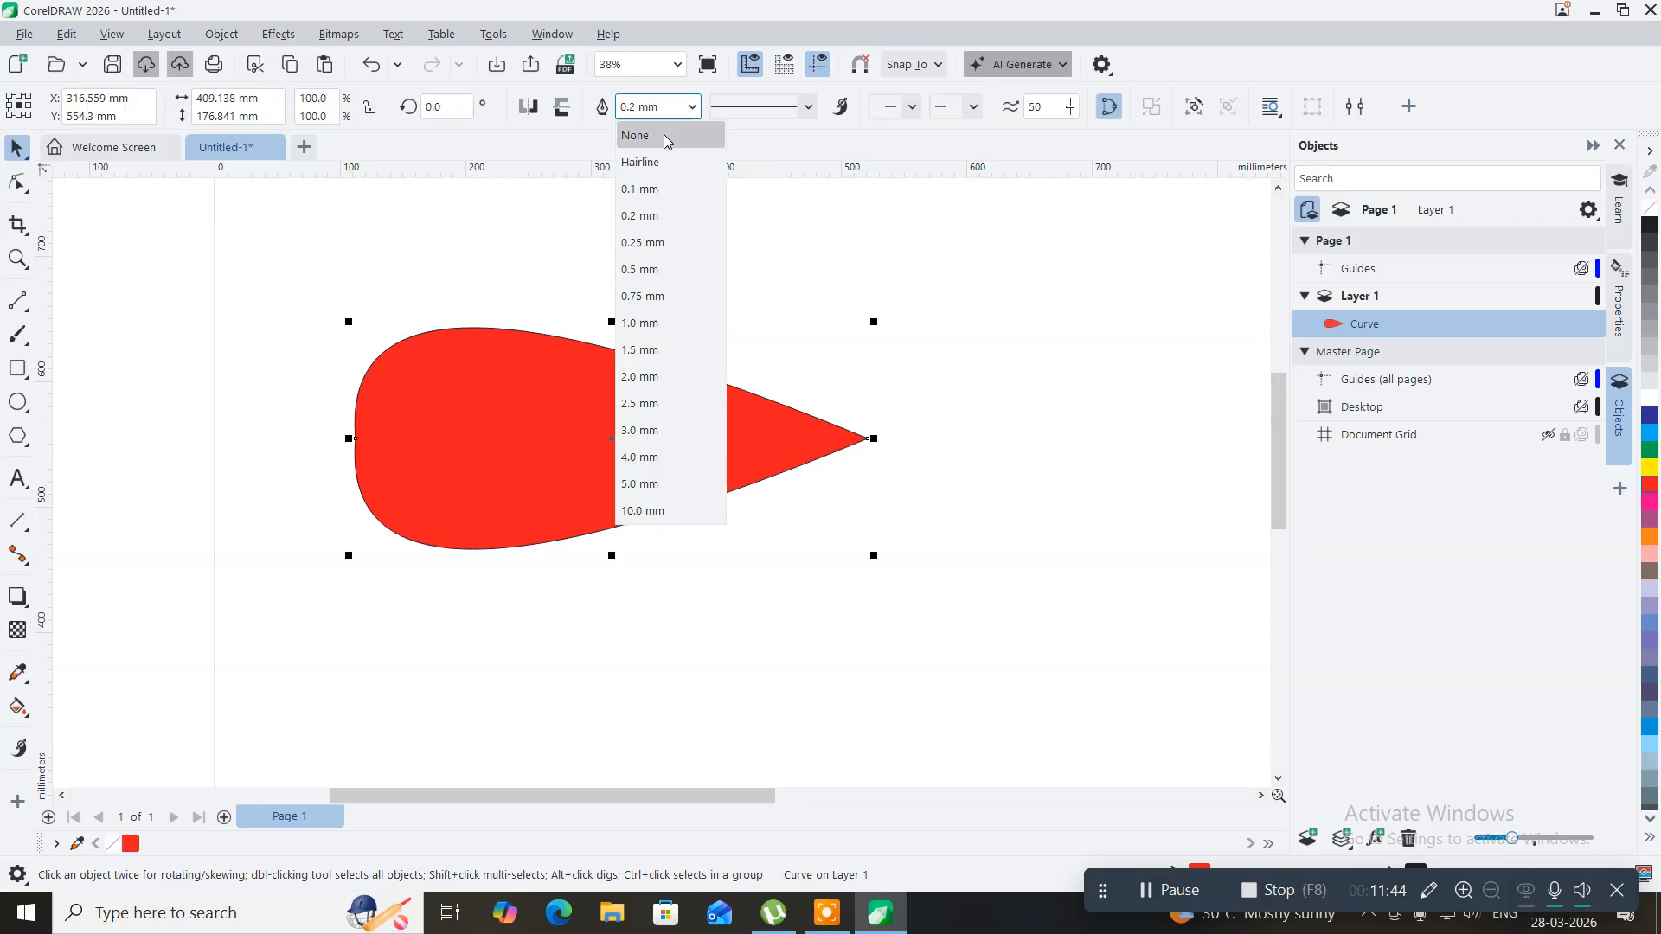
left_click(668, 135)
left_click(737, 273)
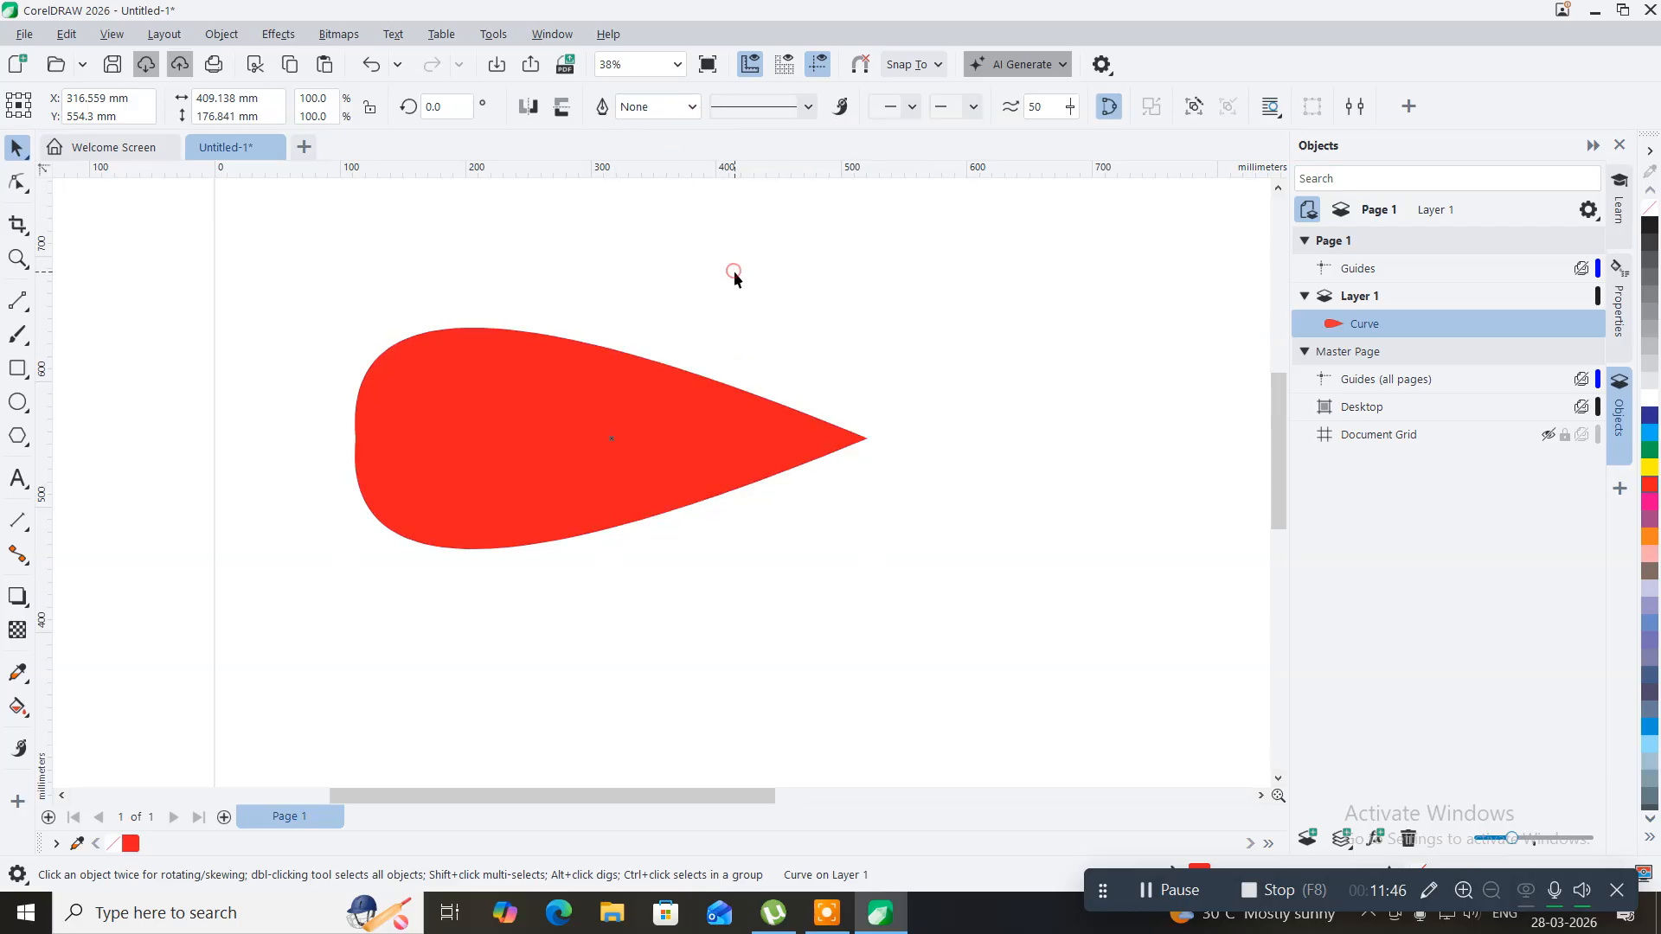
- Delete the red teardrop from the page
left_click(578, 423)
left_click_drag(501, 453, 543, 502)
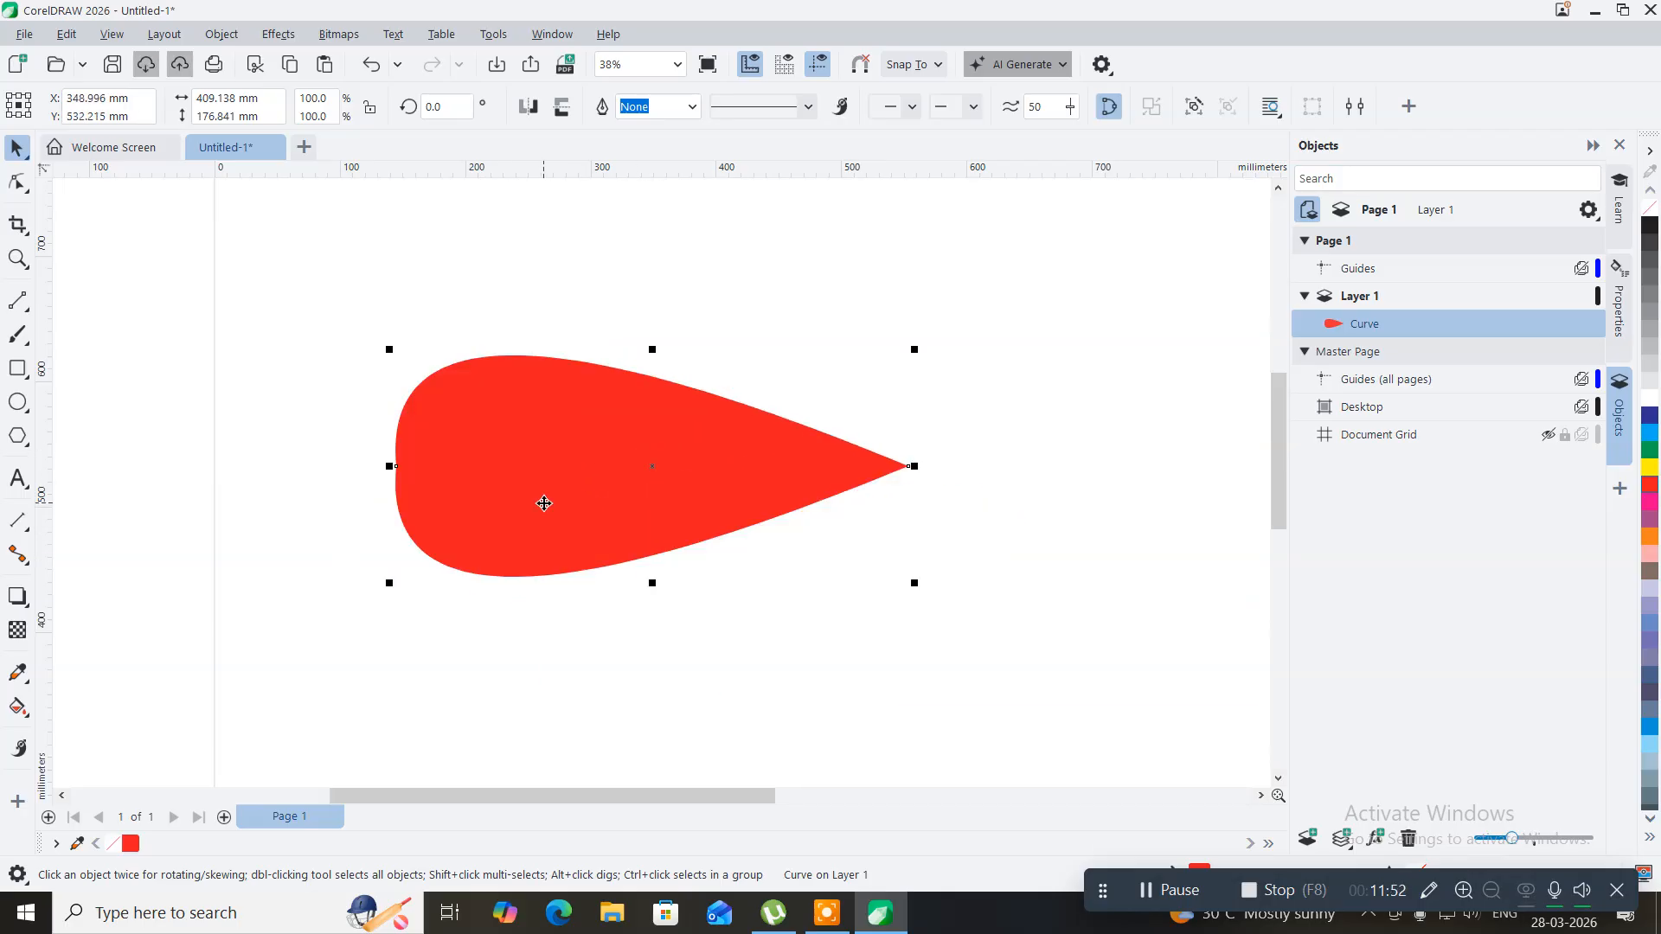
key("Delete")
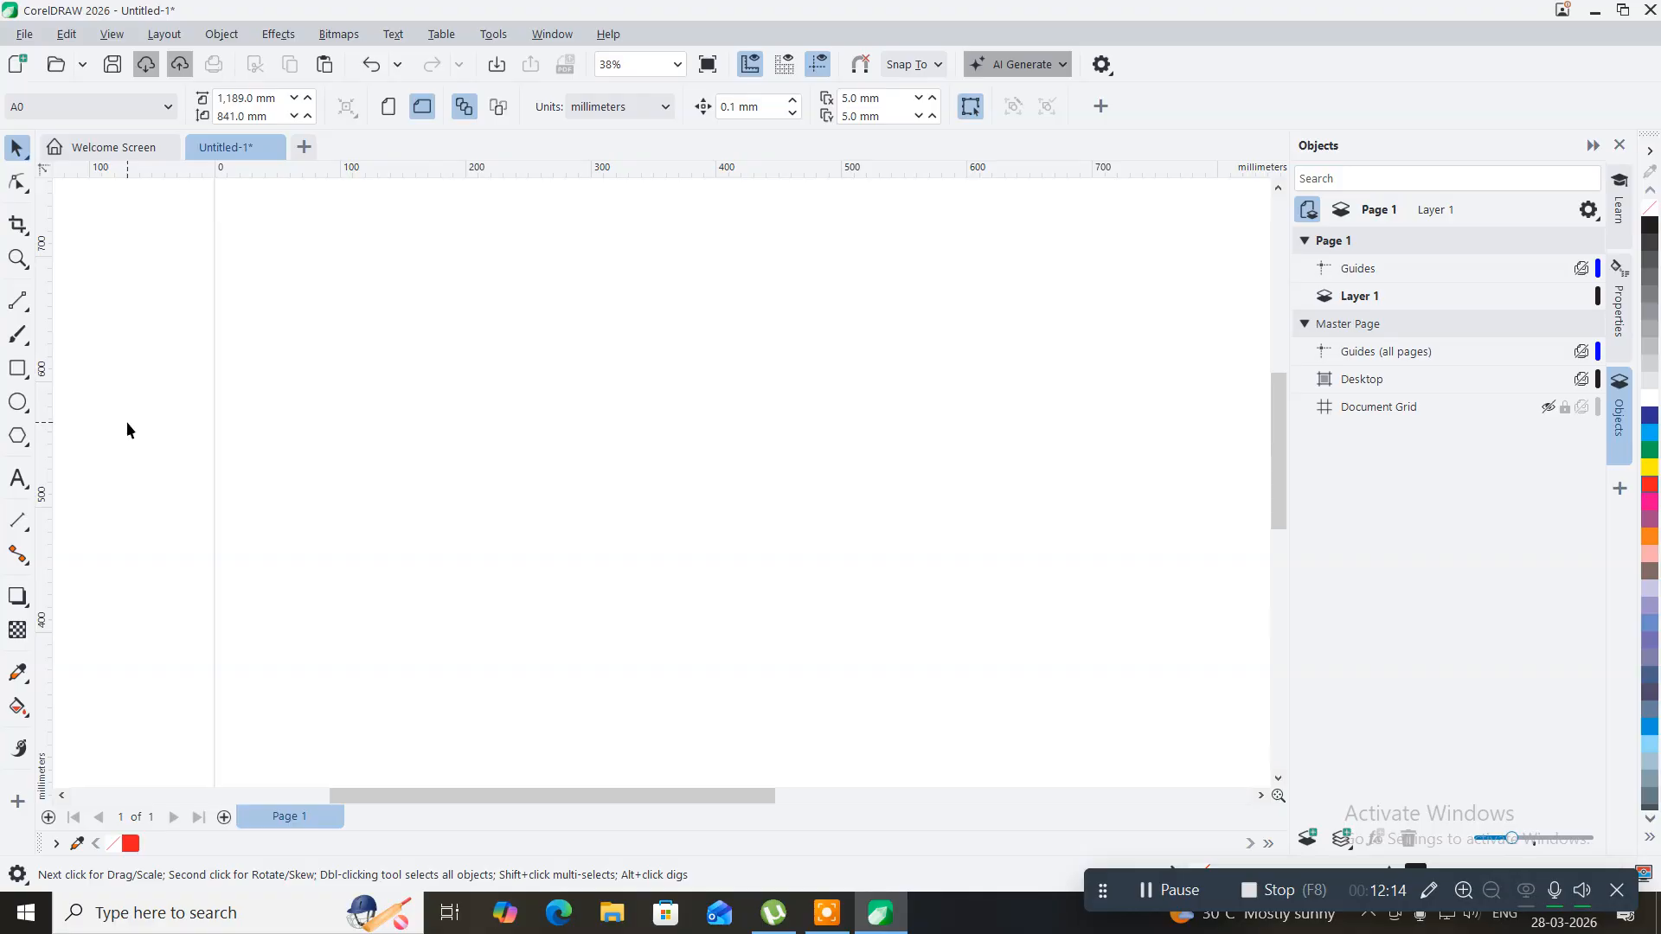
- Draw a circle about 300 mm in diameter with the Ellipse tool and paste a copy of it in place
left_click(17, 403)
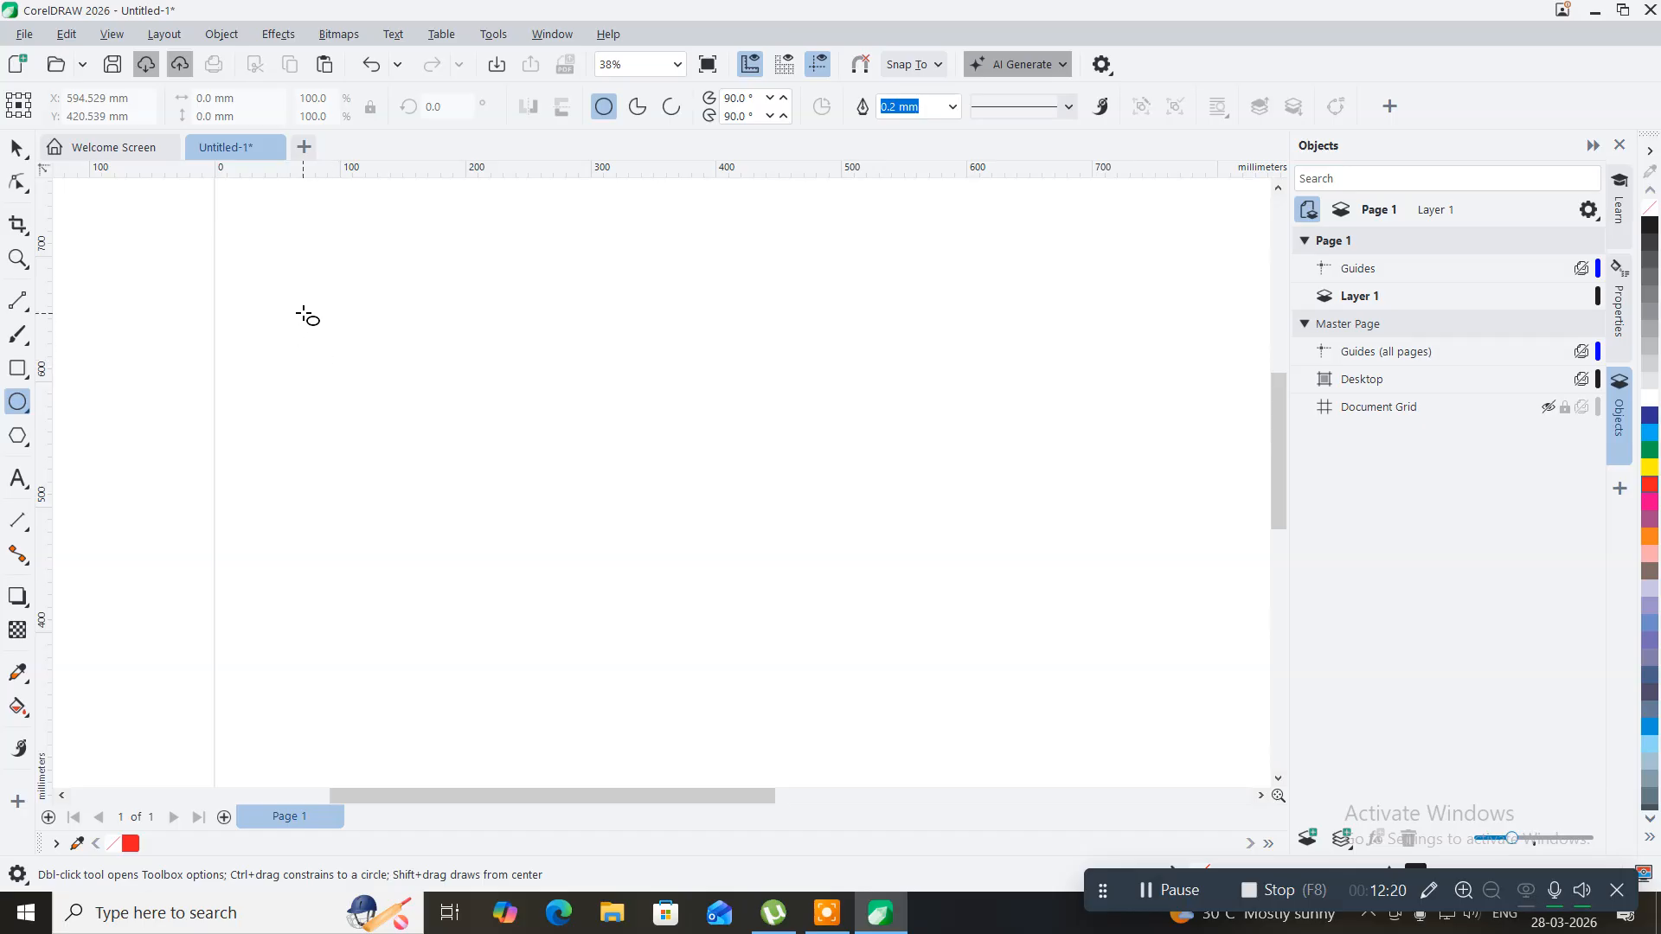
left_click_drag(308, 312, 500, 418)
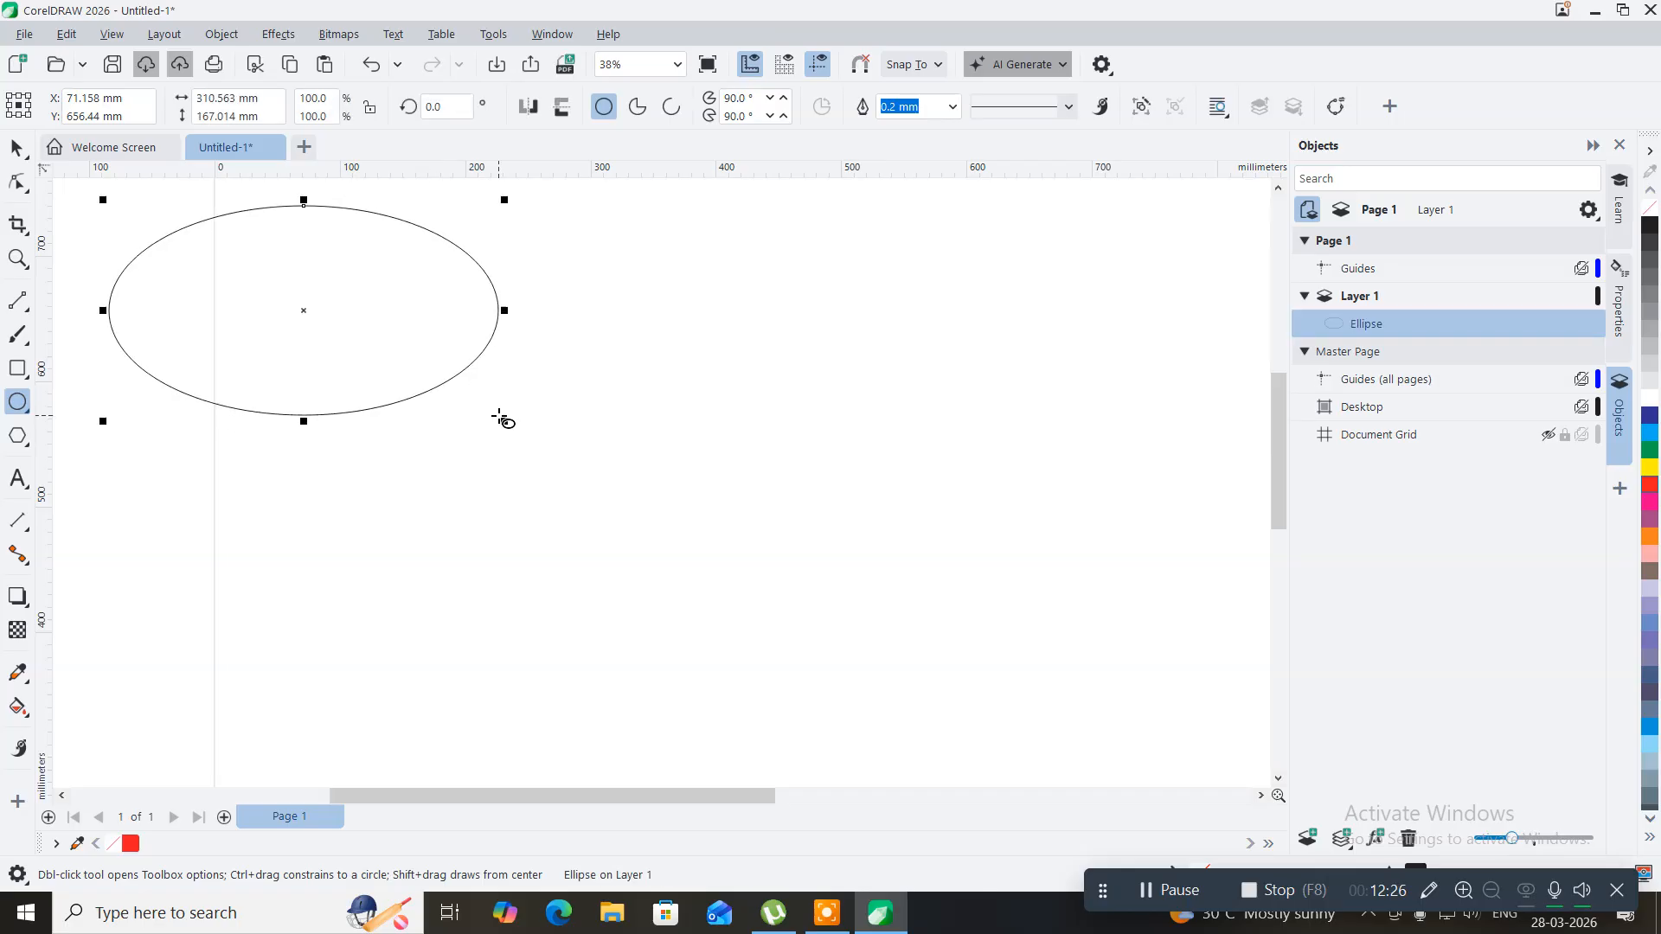
key("ctrl+z")
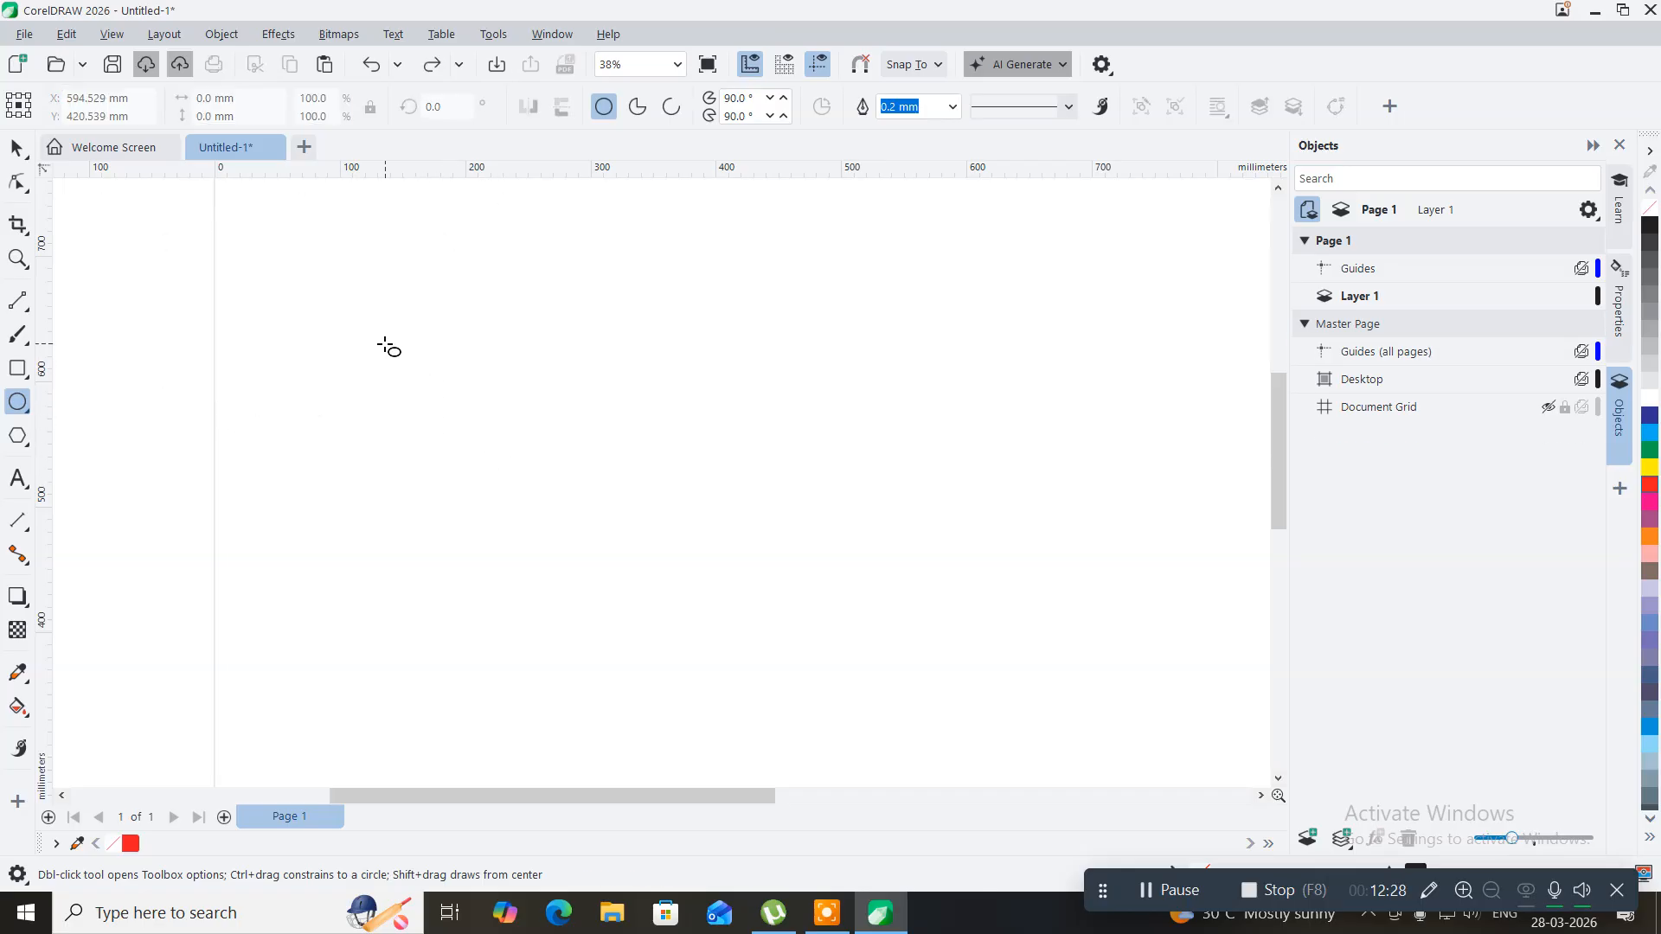
left_click_drag(378, 333, 756, 633)
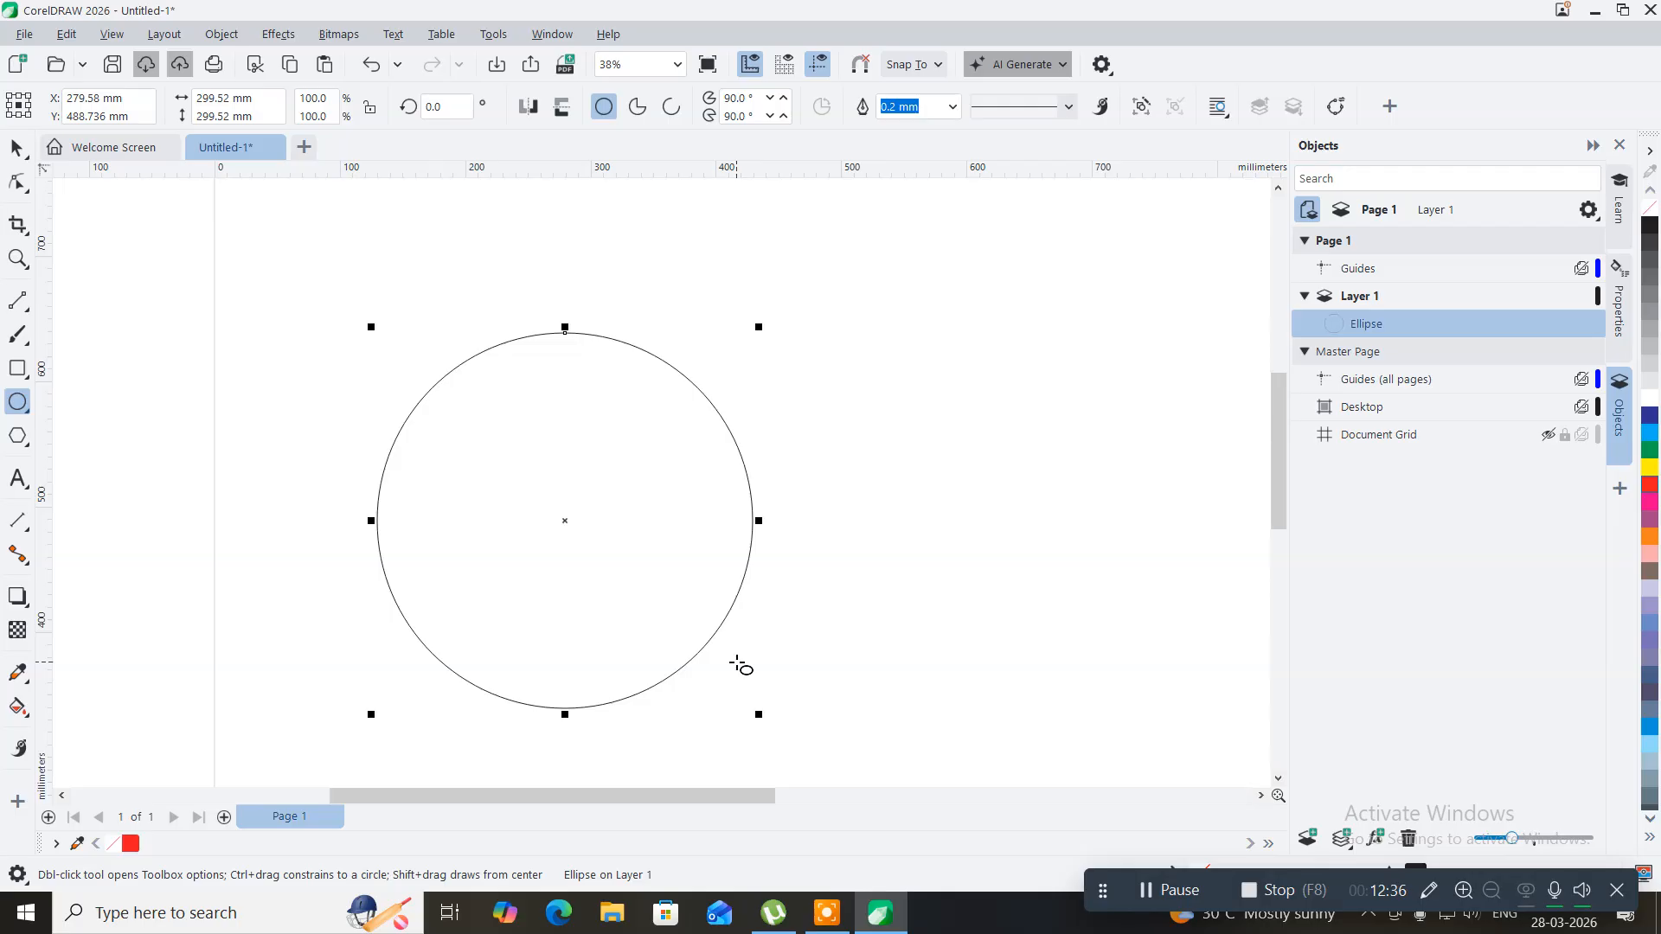
key("ctrl+v")
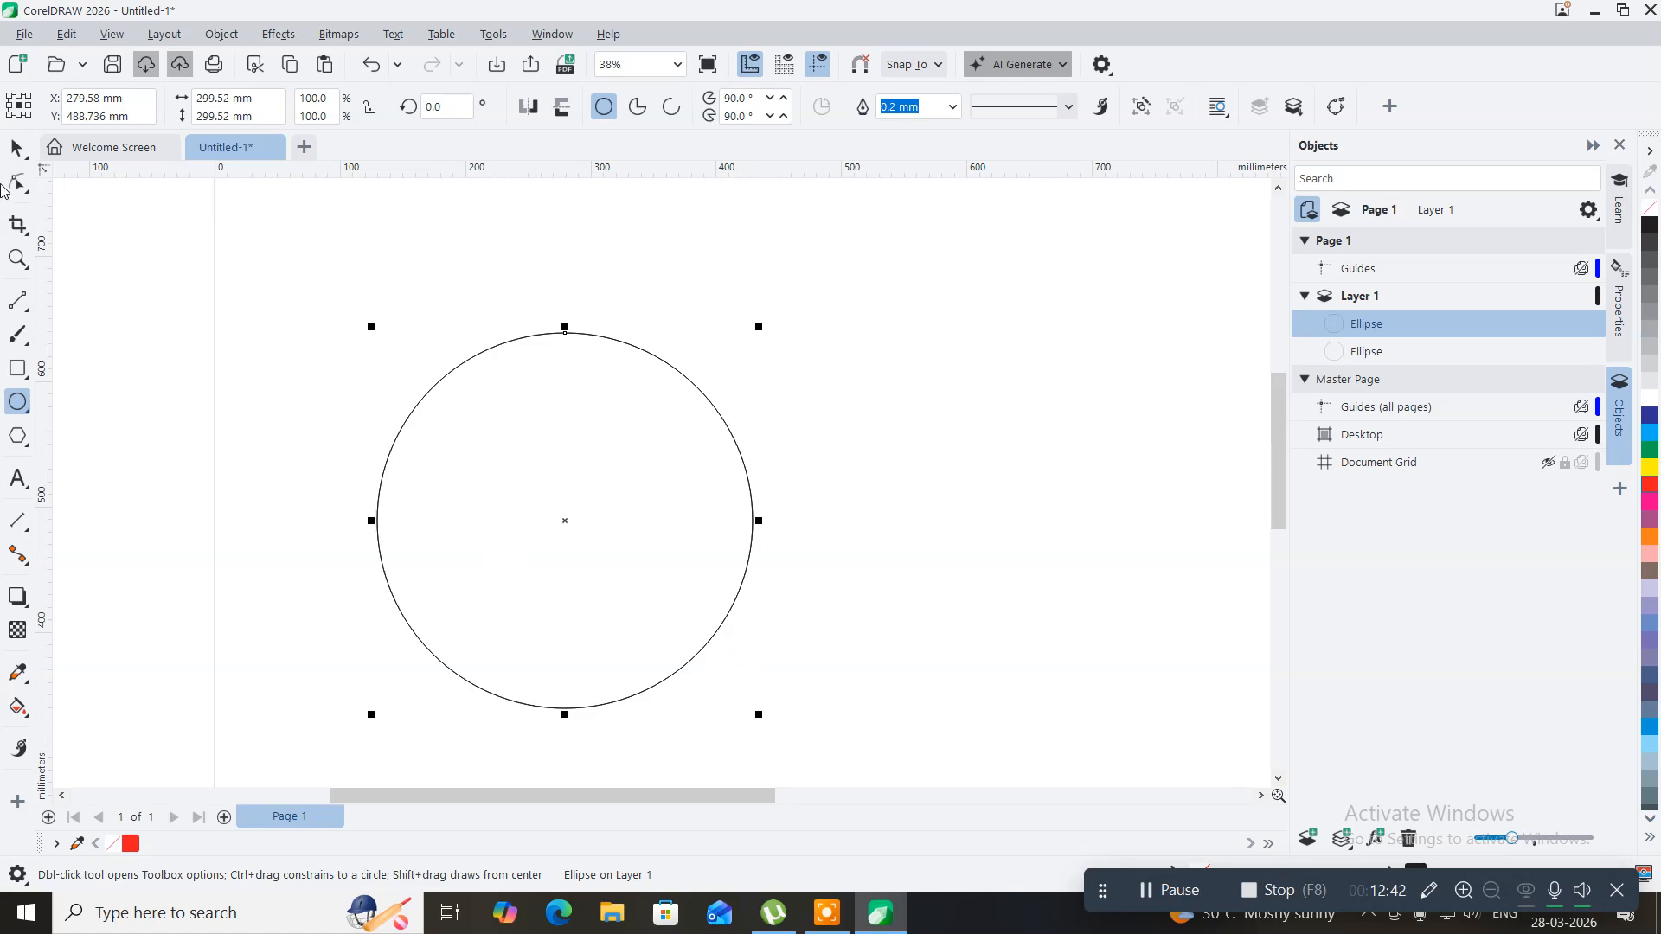
- Move the copied circle horizontally about 164 mm to the right so it partly overlaps the original
left_click(15, 148)
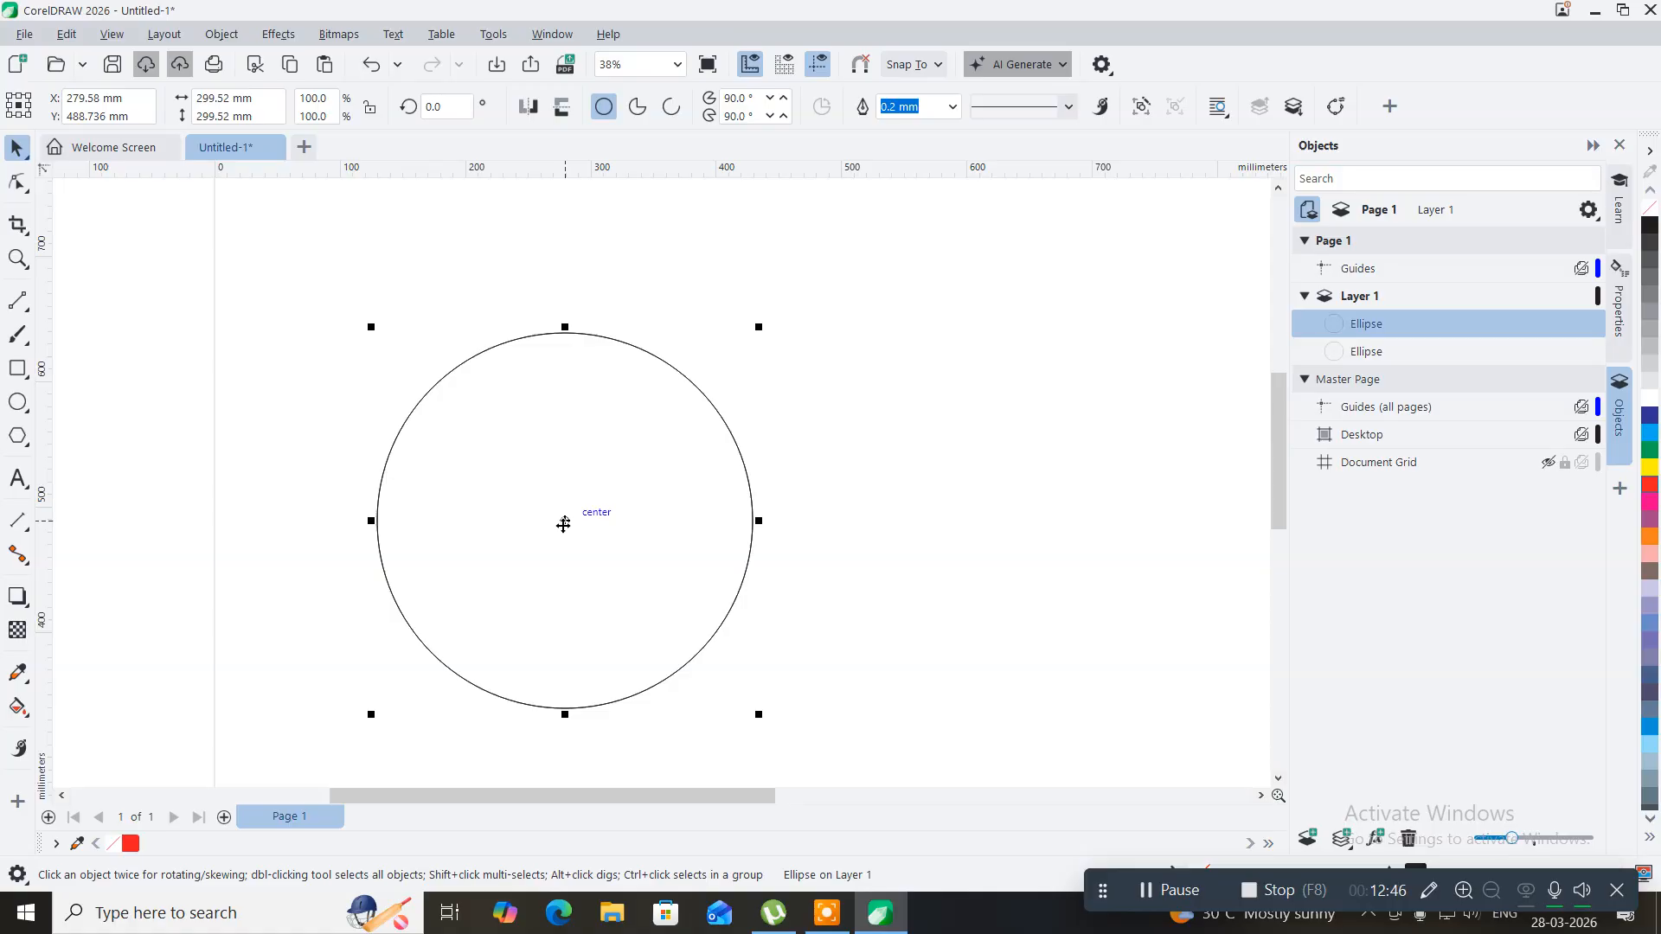
left_click(588, 524)
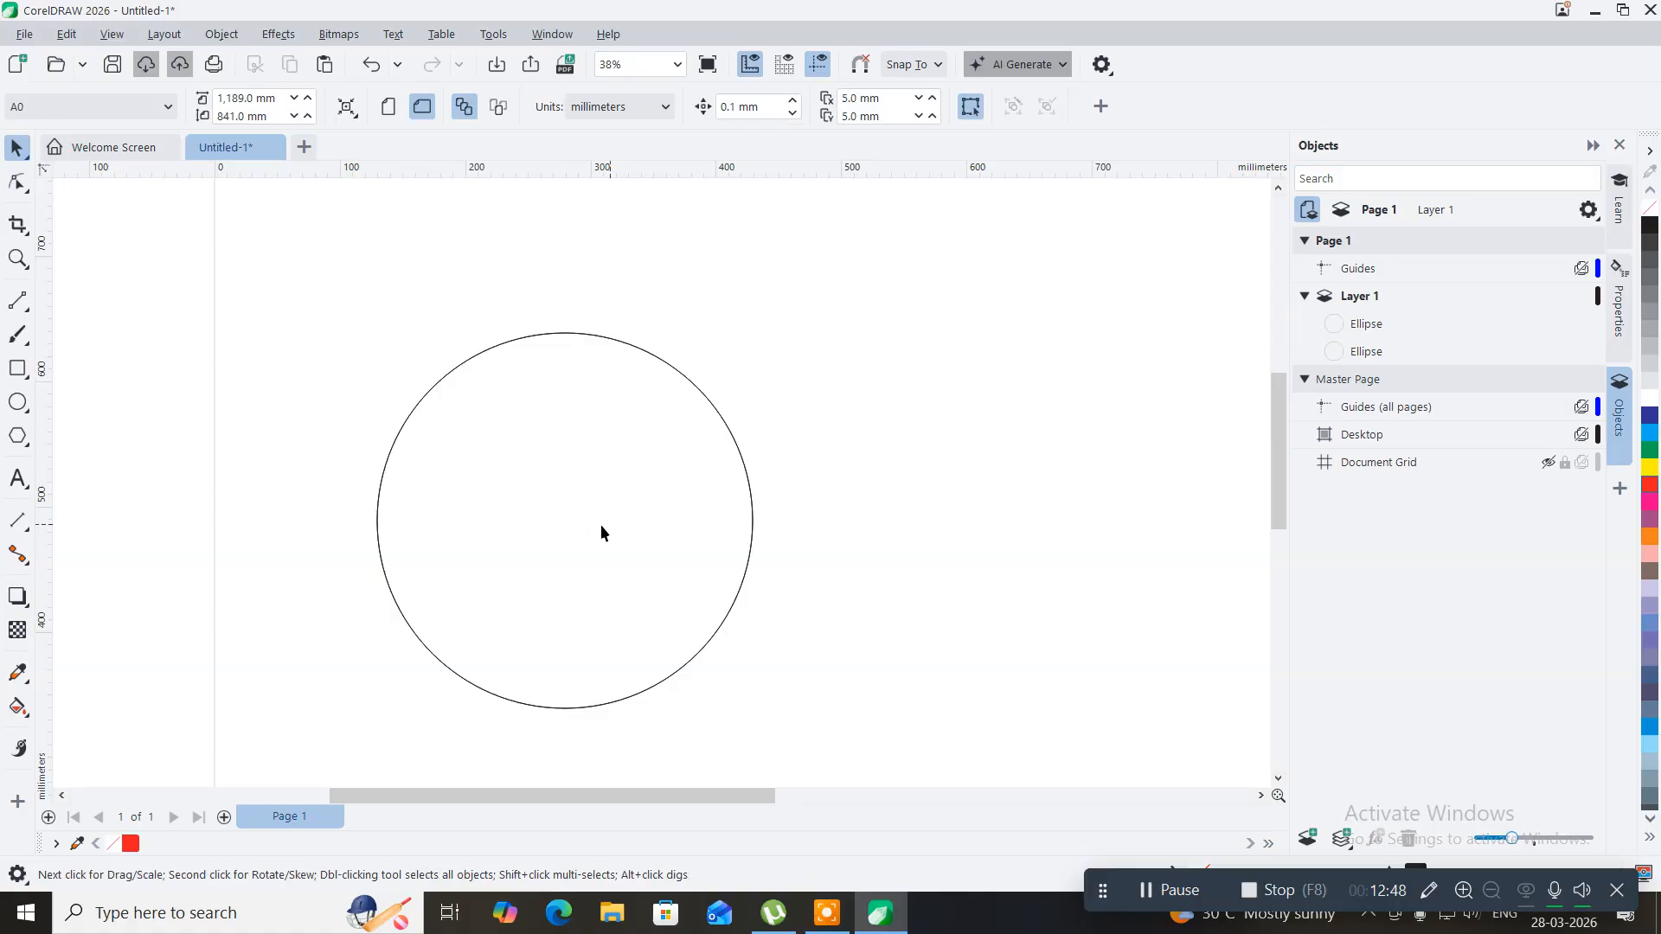
left_click(394, 462)
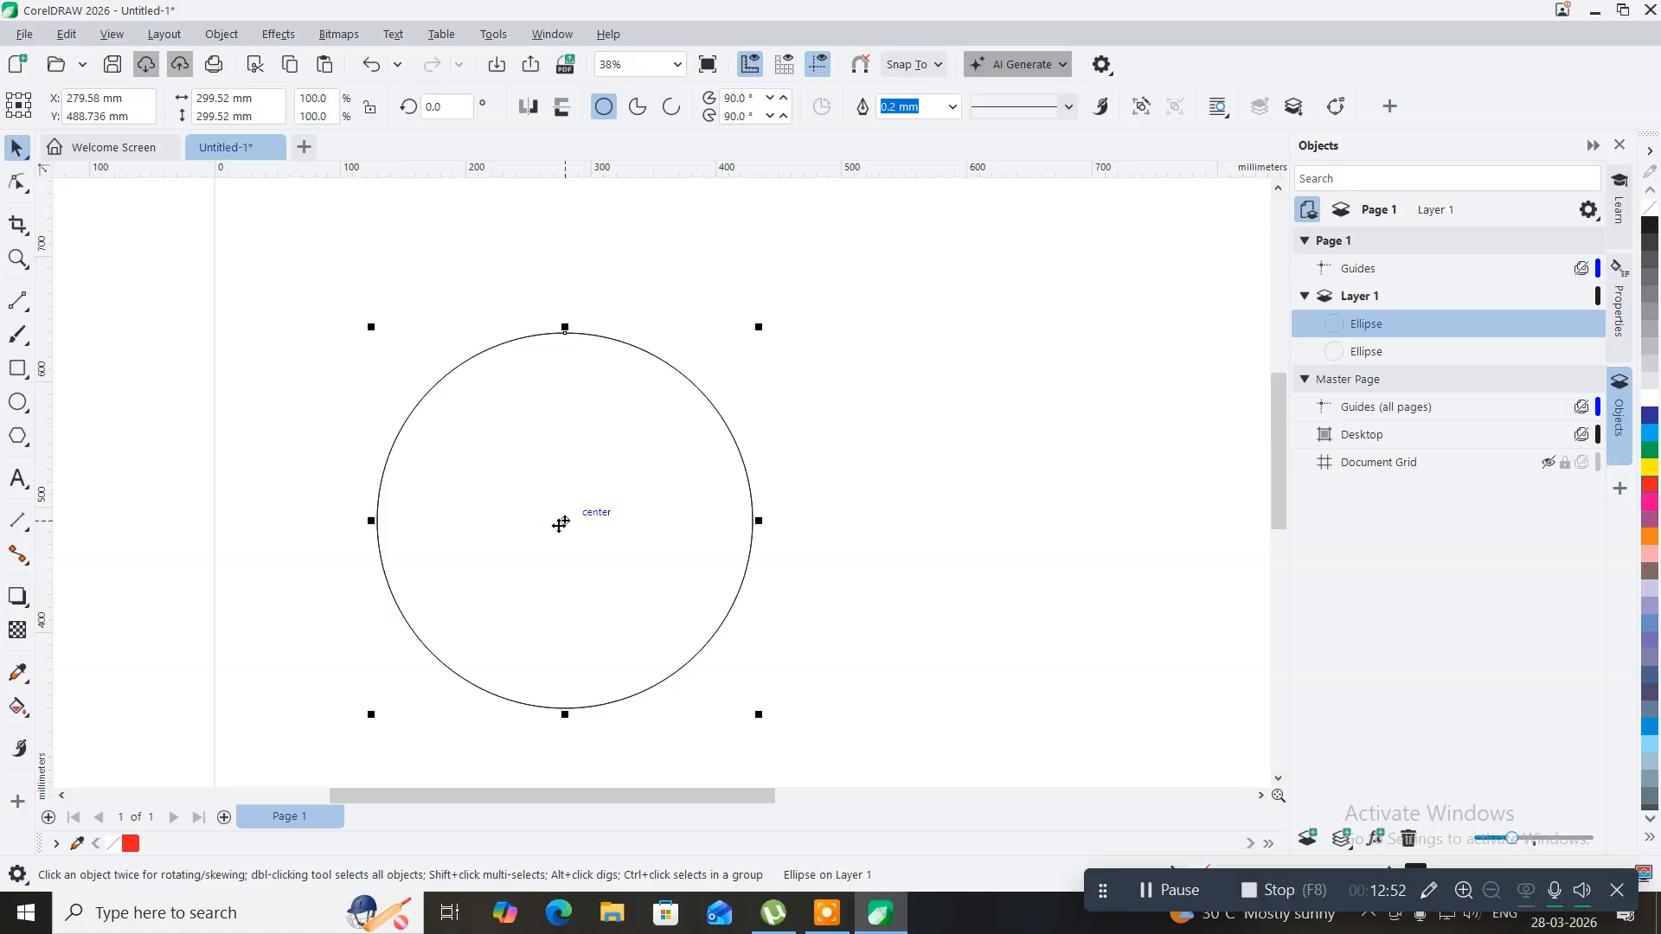
mouse_move(567, 522)
left_mouse_down()
mouse_move(649, 542)
mouse_move(773, 536)
left_mouse_up()
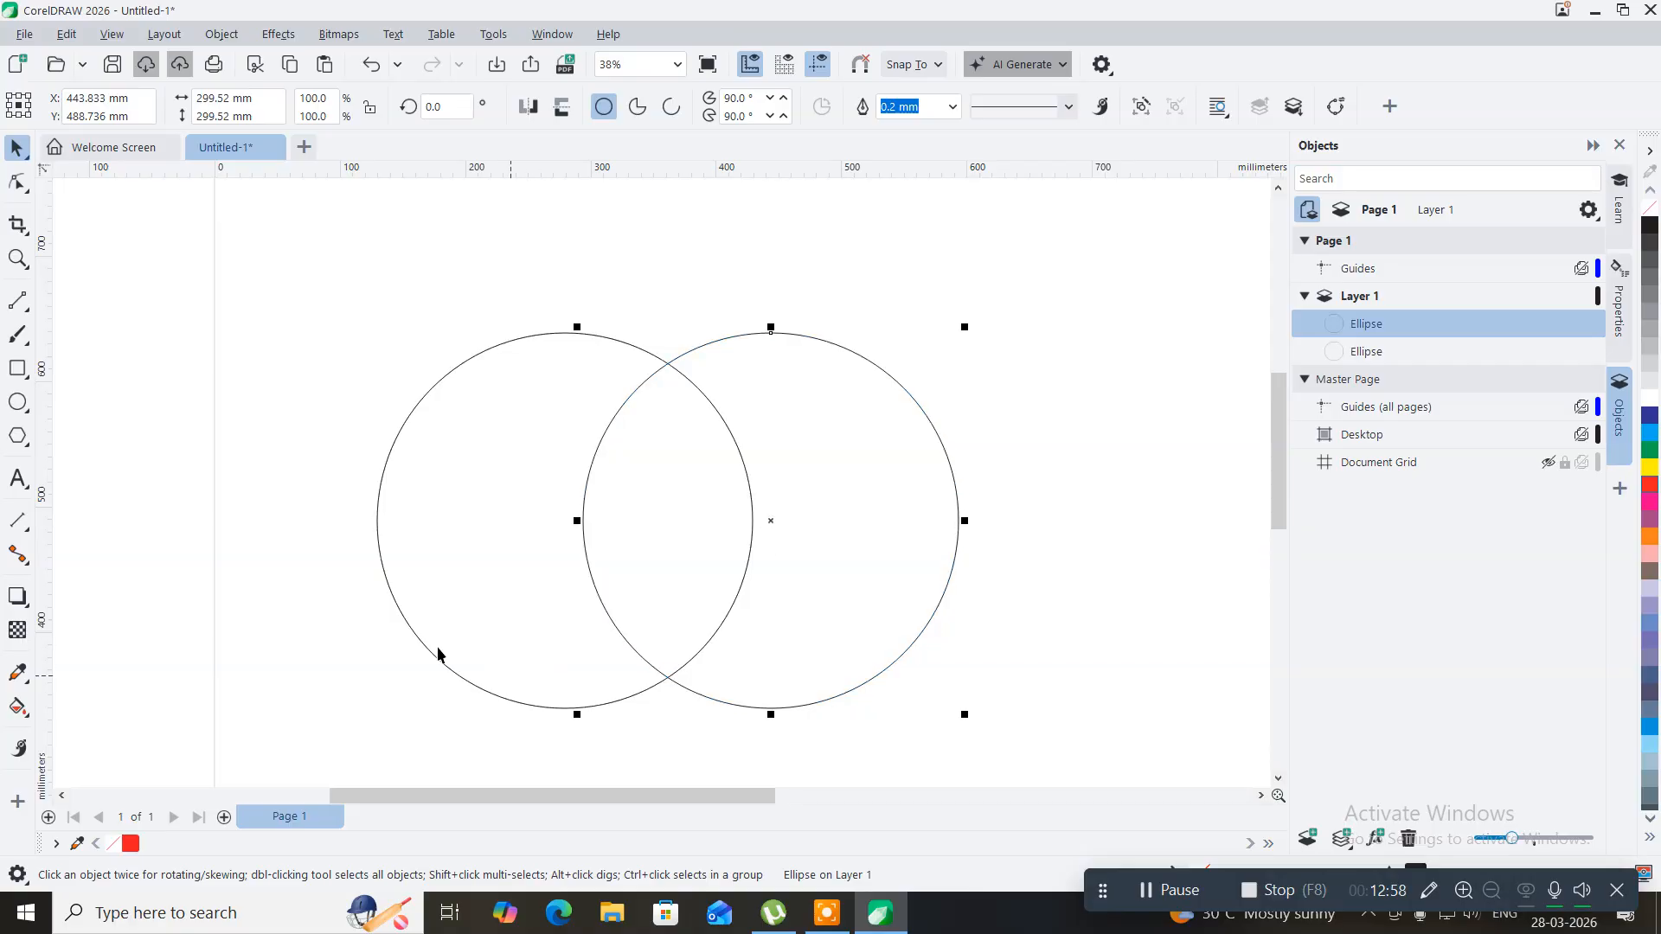
- Select both circles and create a new shape from their overlap with Intersect
left_click_drag(279, 254, 1014, 764)
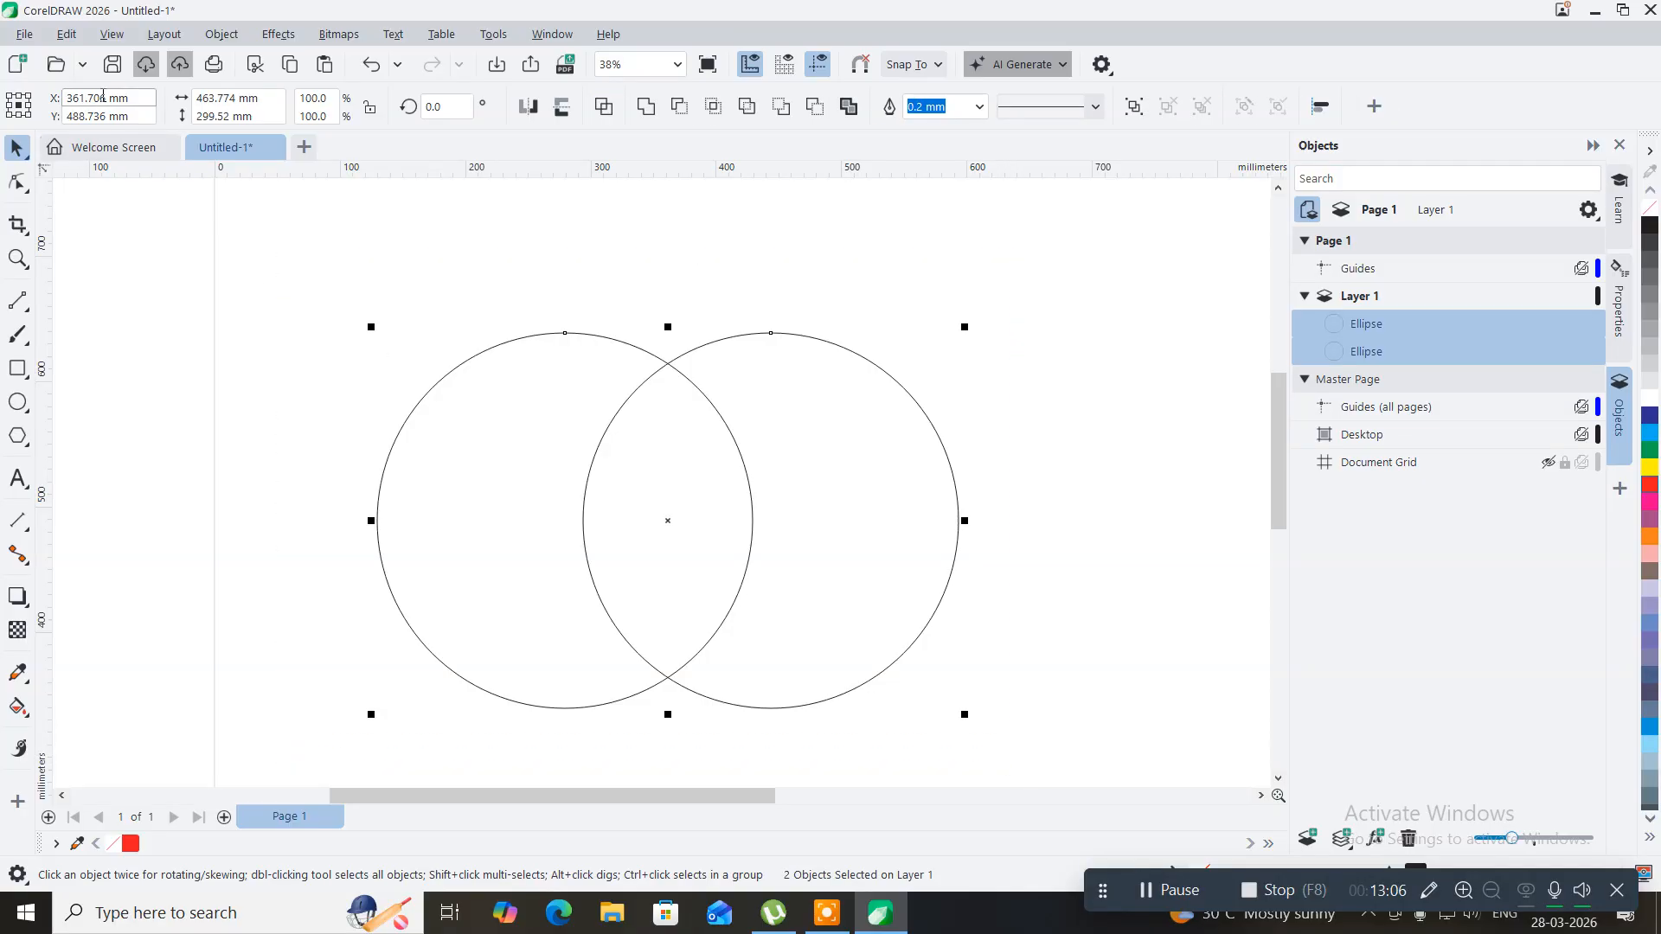
left_click(212, 35)
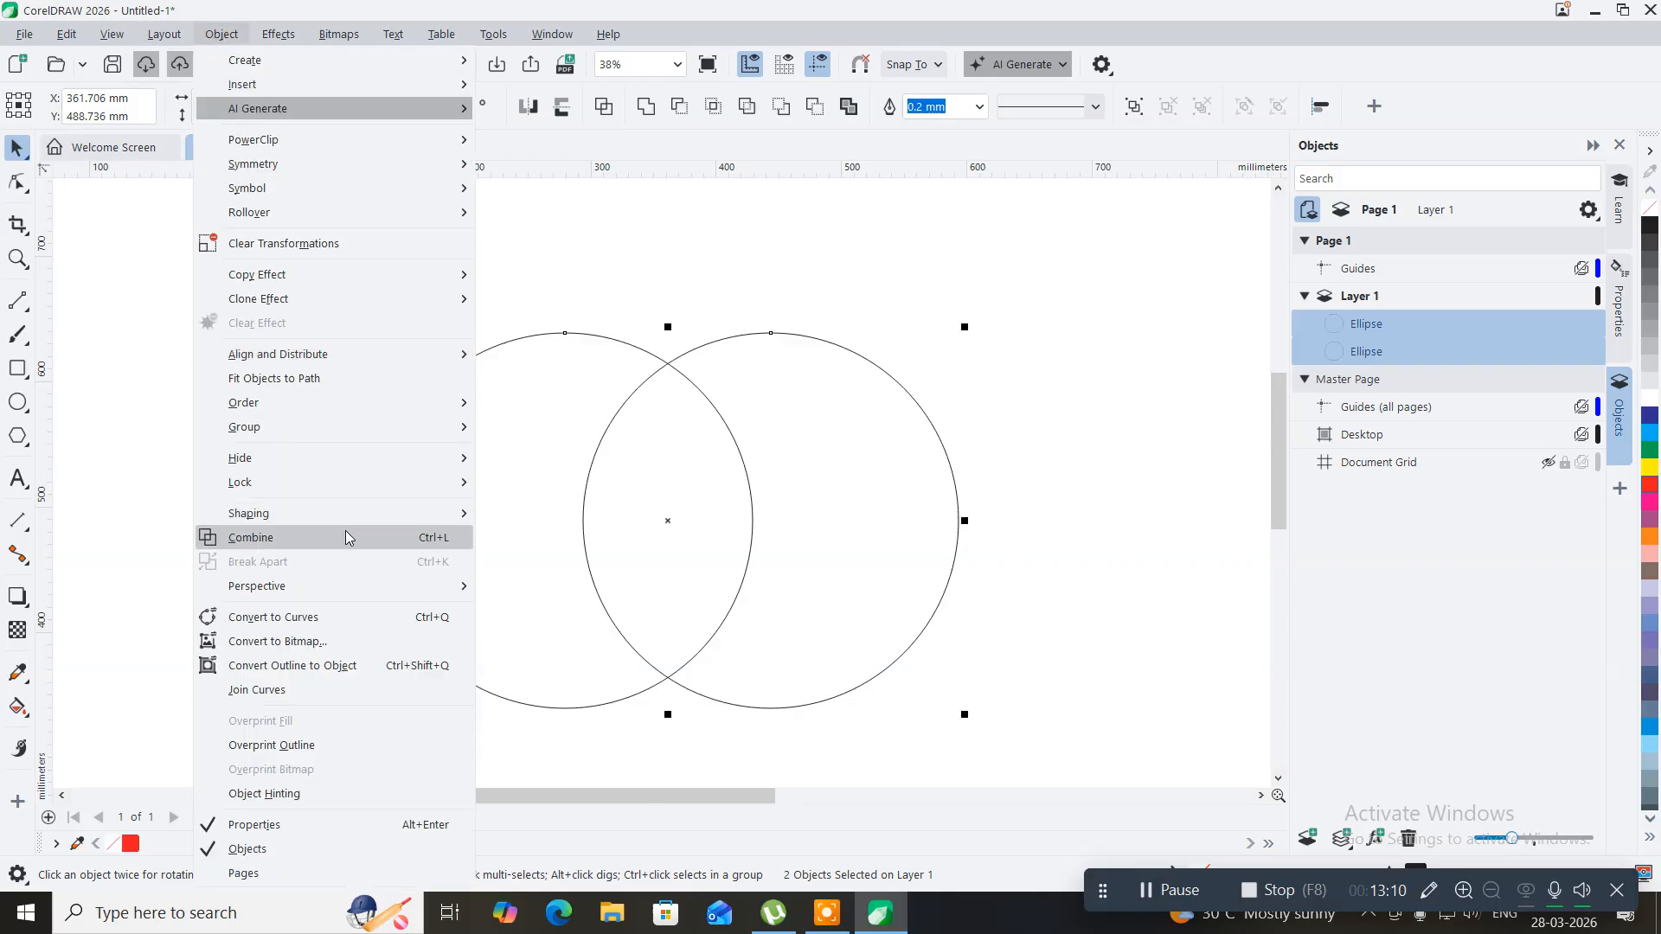
mouse_move(353, 513)
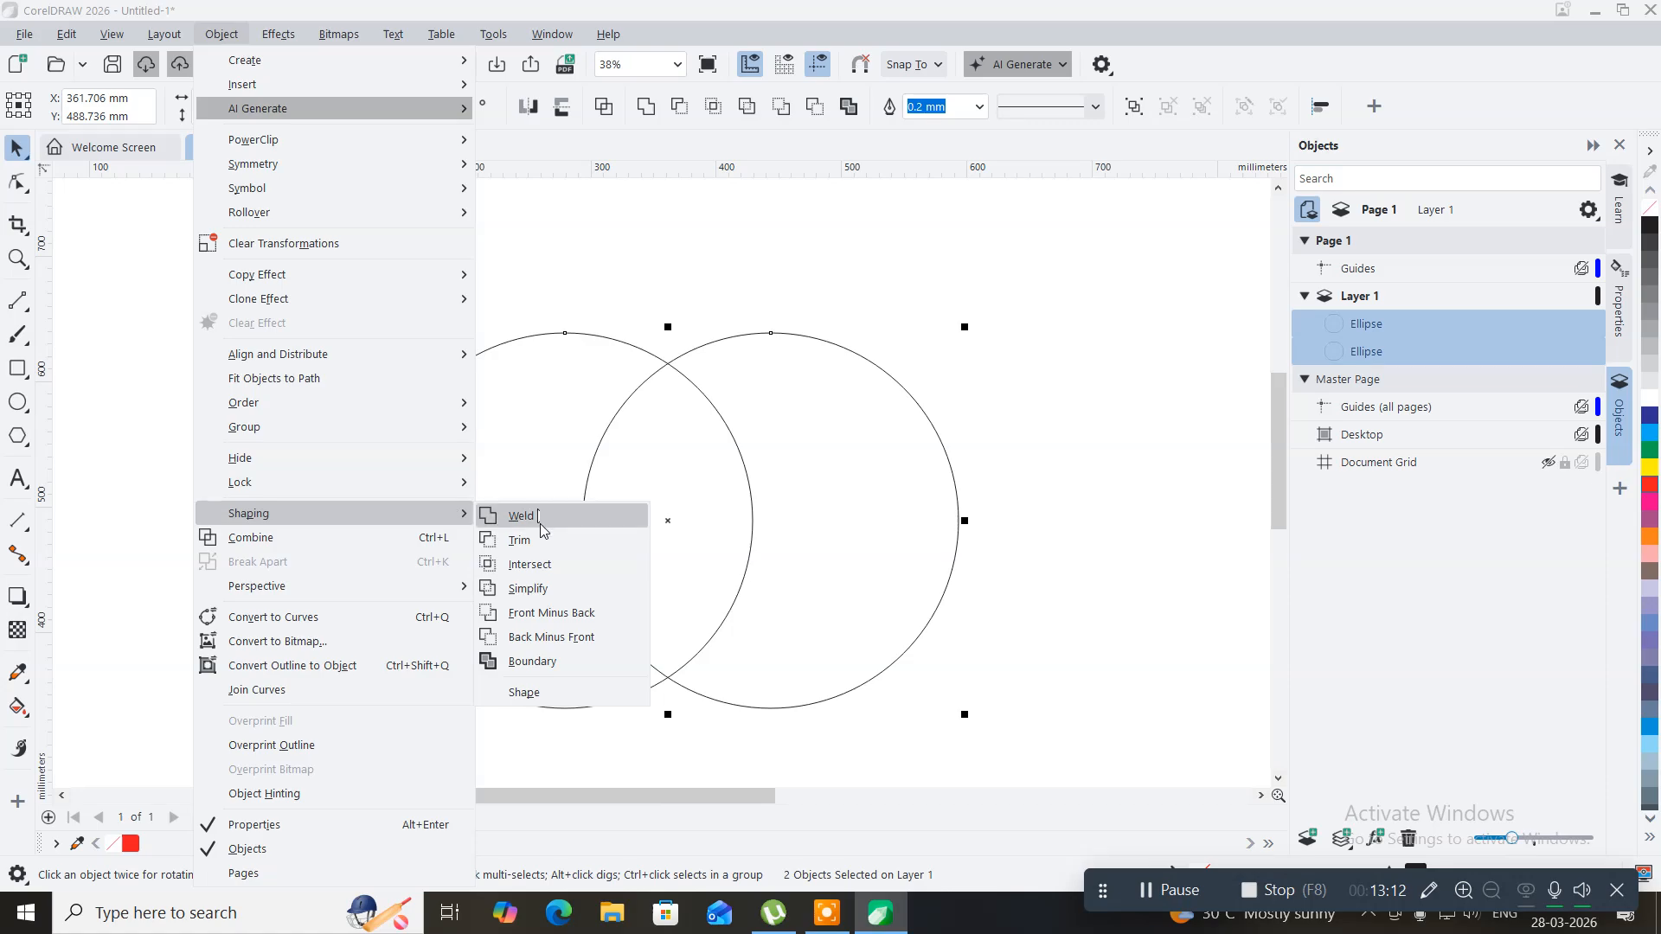
left_click(559, 565)
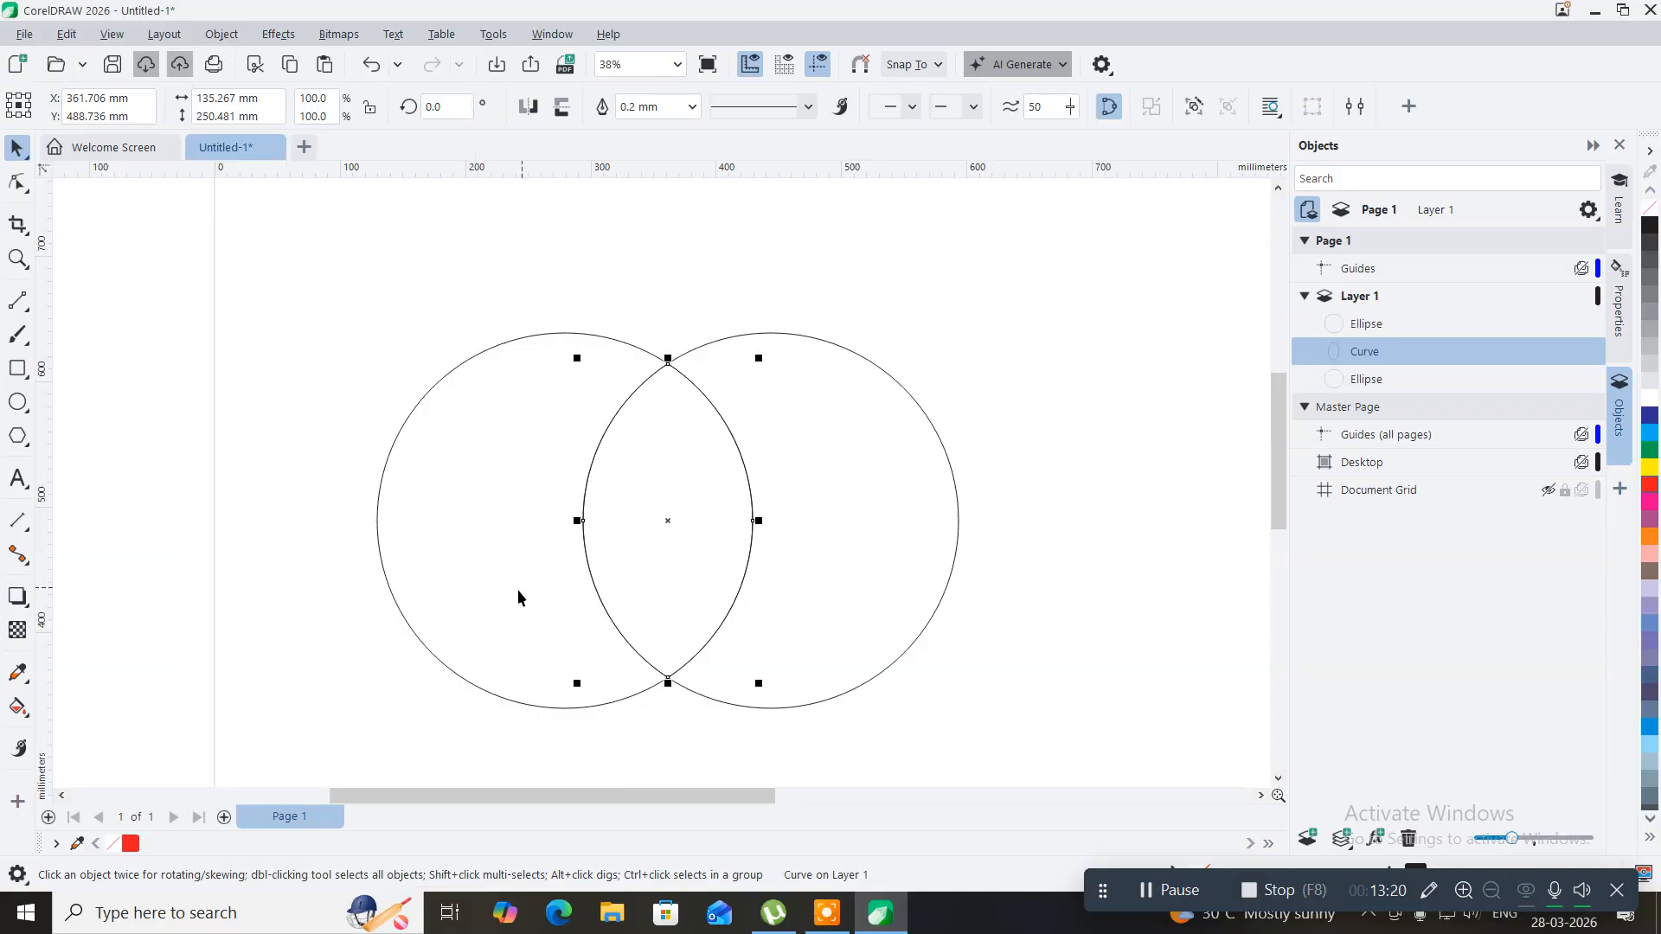
- Delete the two original circles and move the remaining leaf shape up and to the left
left_click(454, 339)
left_click(448, 372)
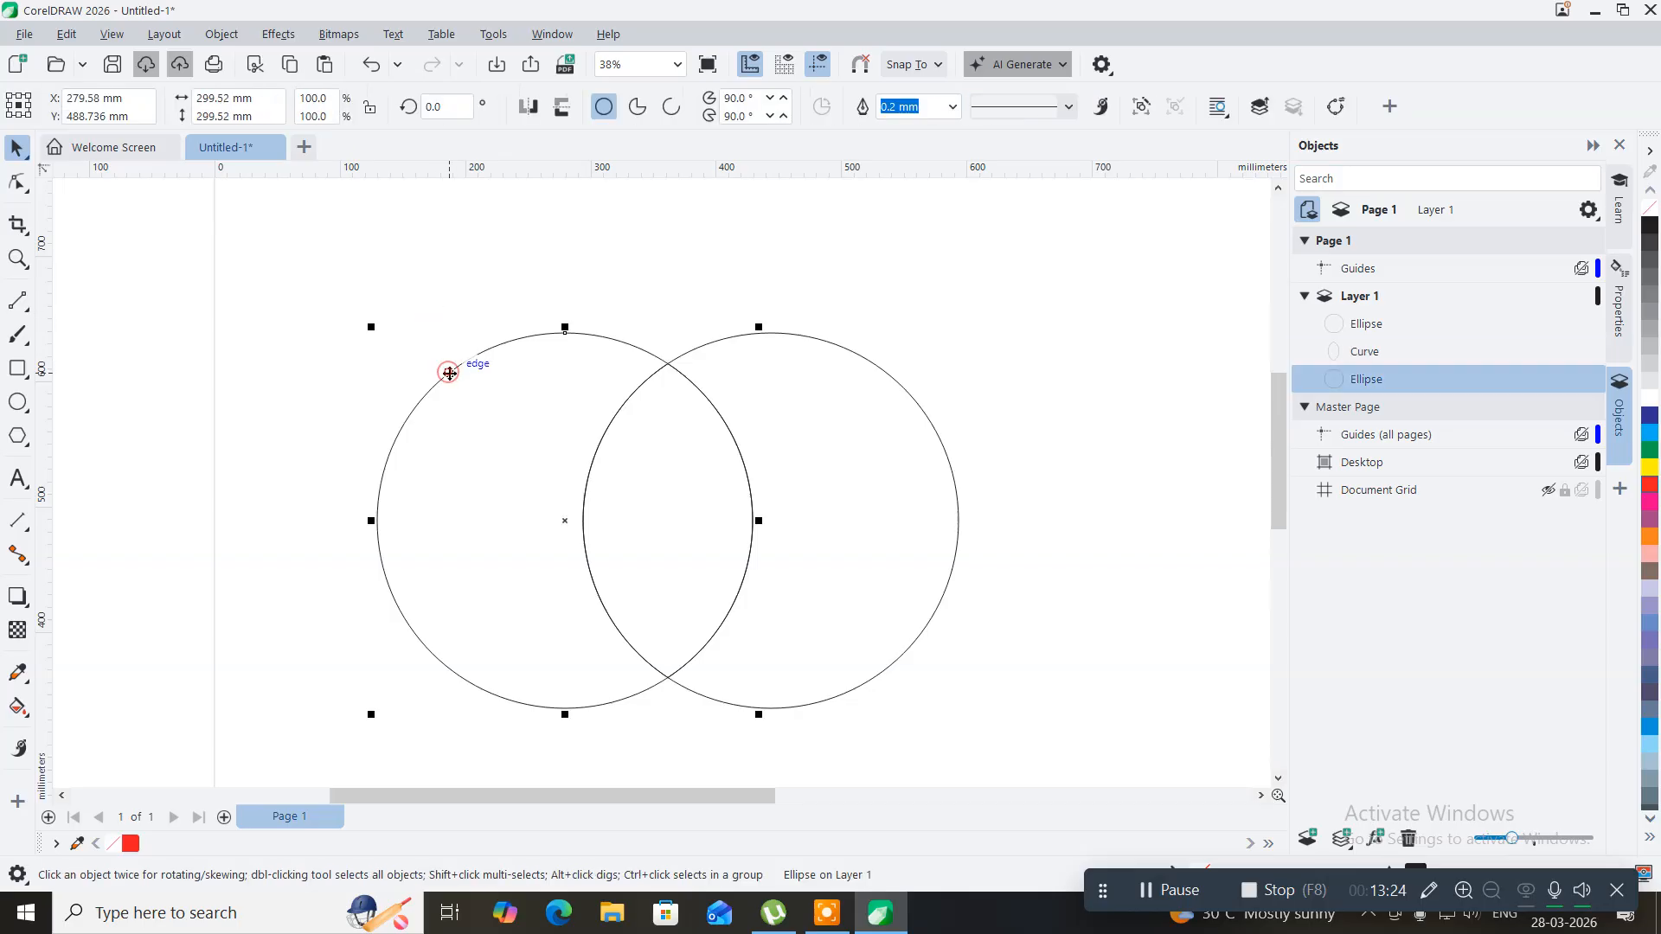
key("Delete")
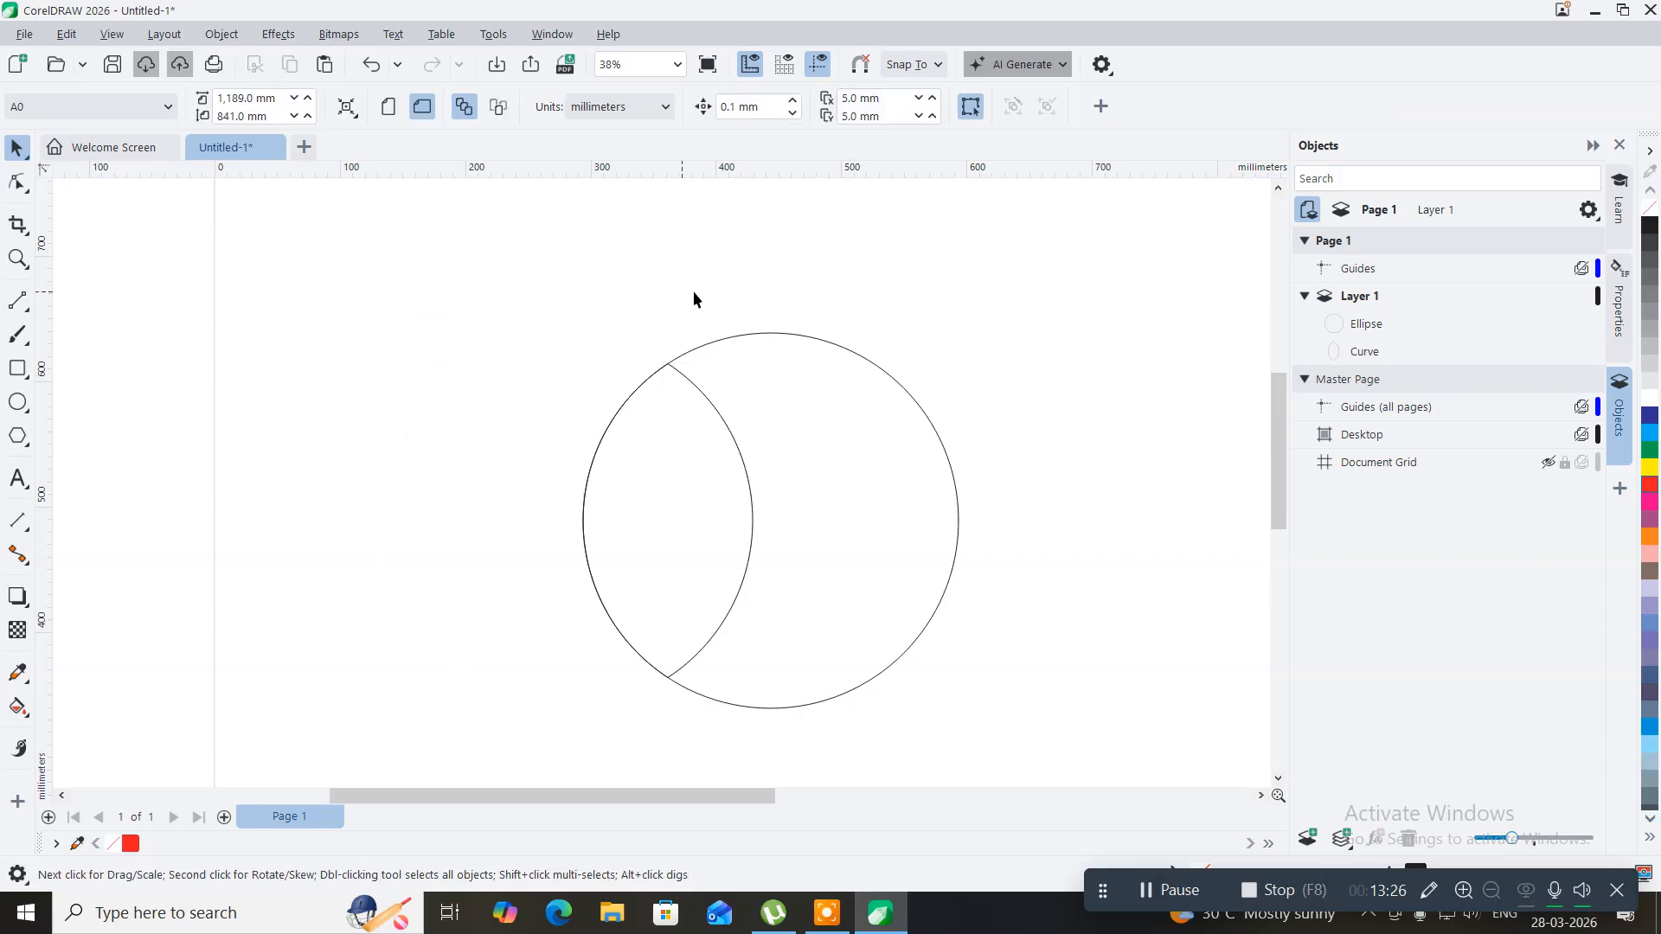
left_click(787, 334)
key("Delete")
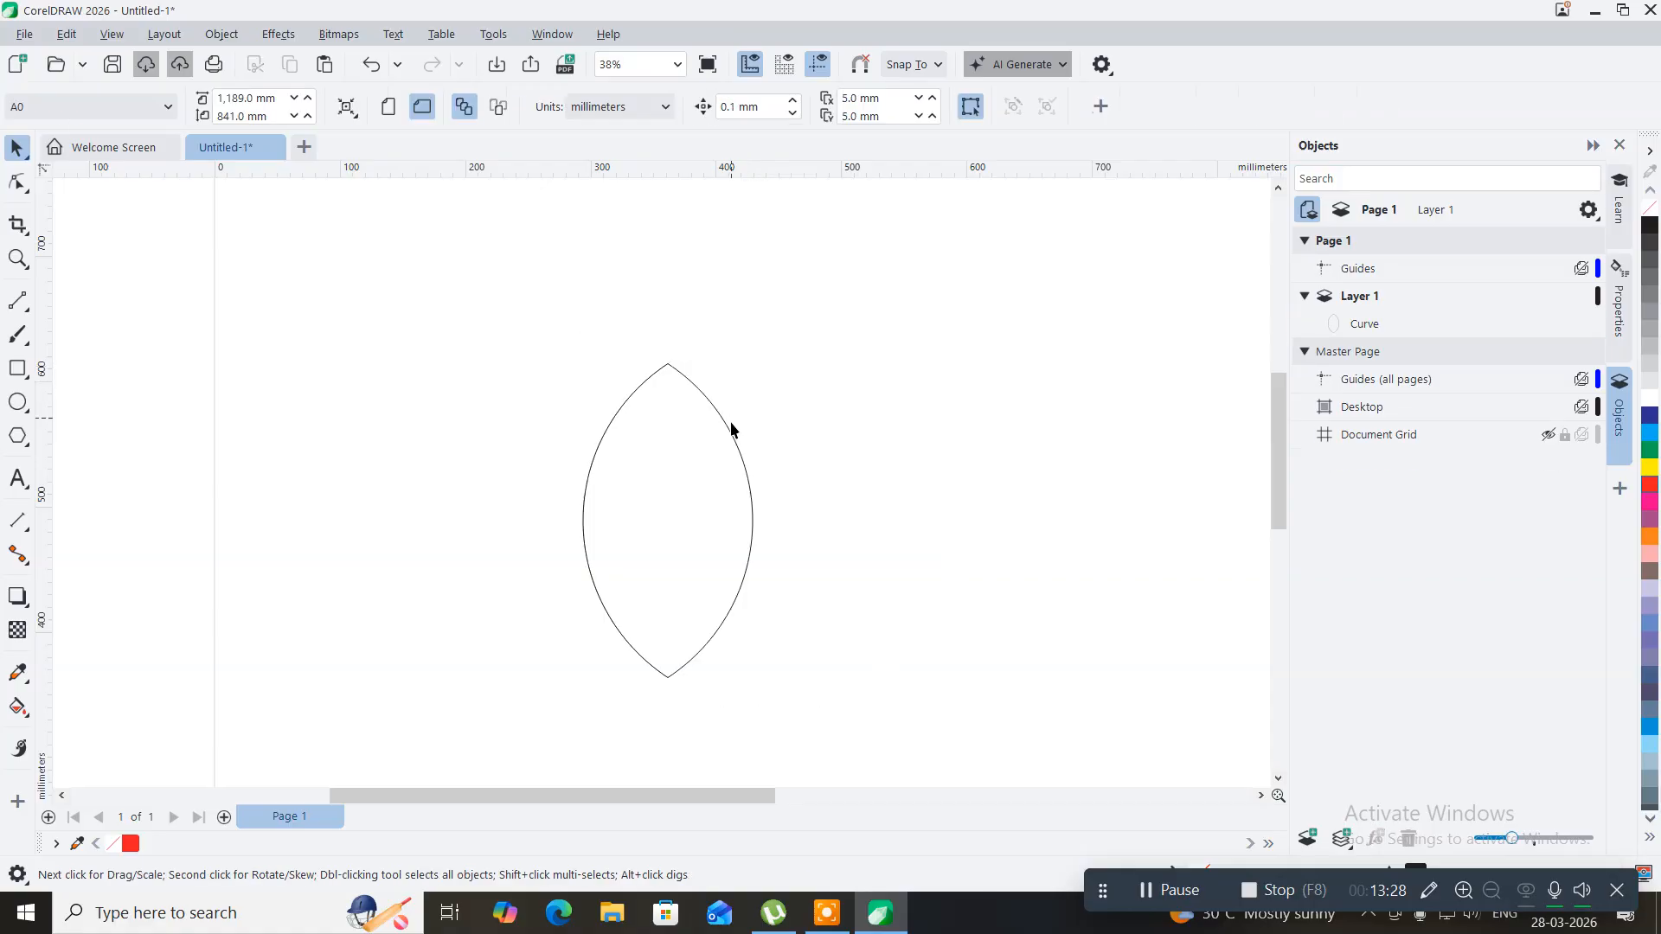
left_click_drag(607, 498, 588, 491)
left_click_drag(497, 455, 497, 456)
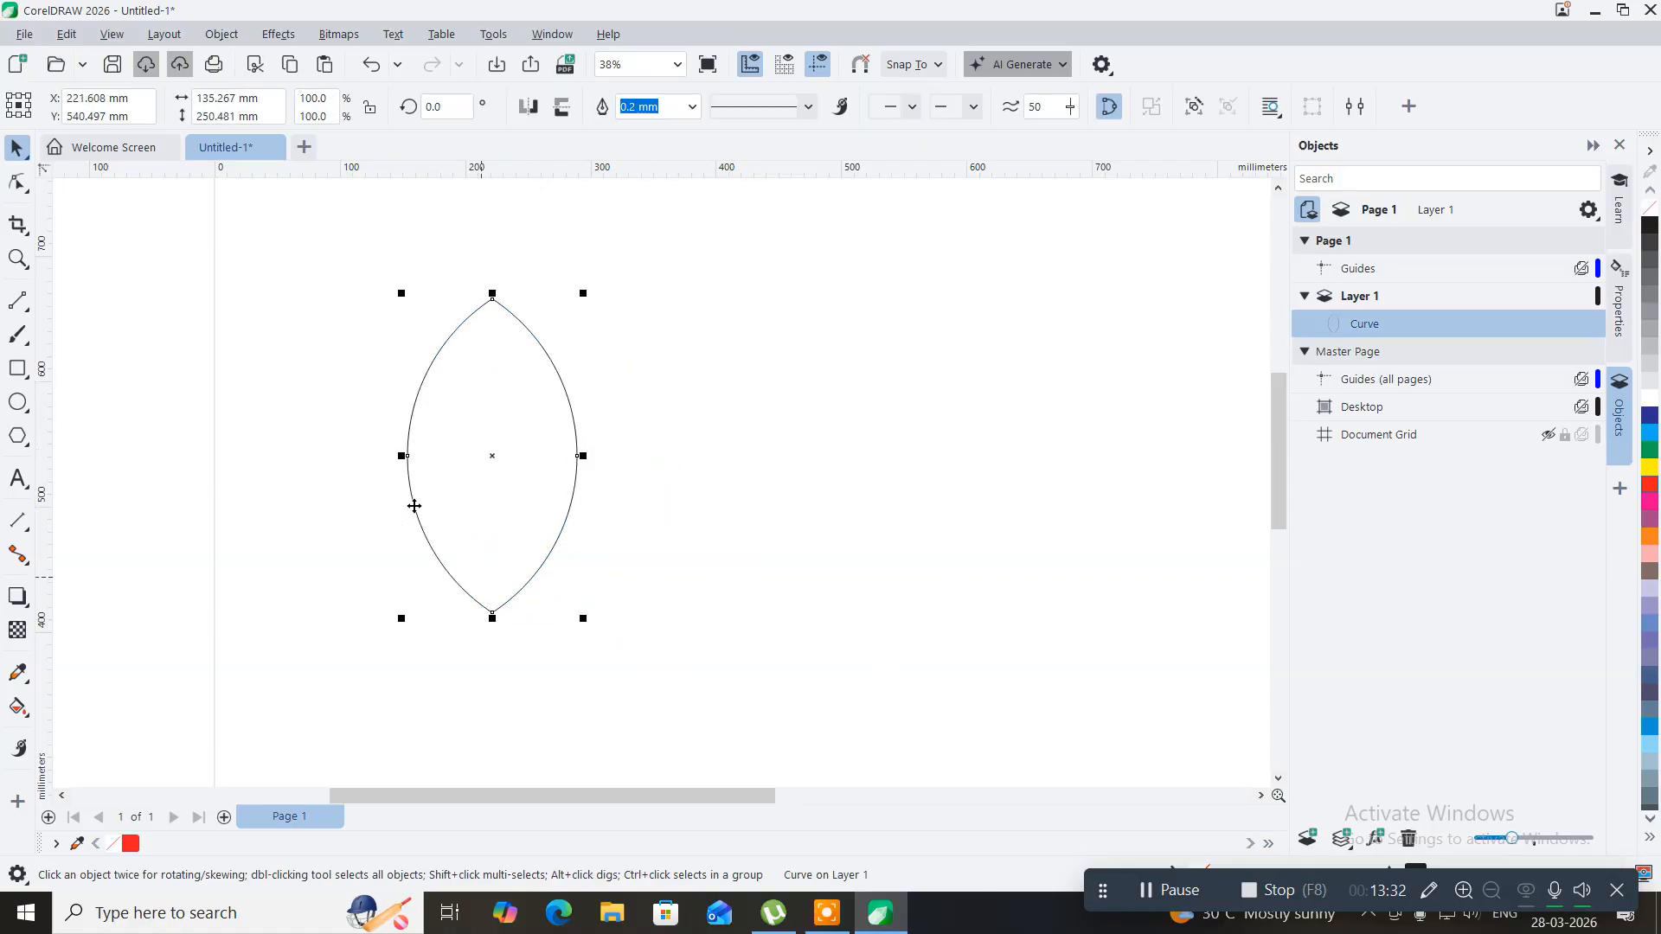
- Select the leaf's two side nodes with the Shape tool and nudge them straight down about 30 mm
left_click(17, 182)
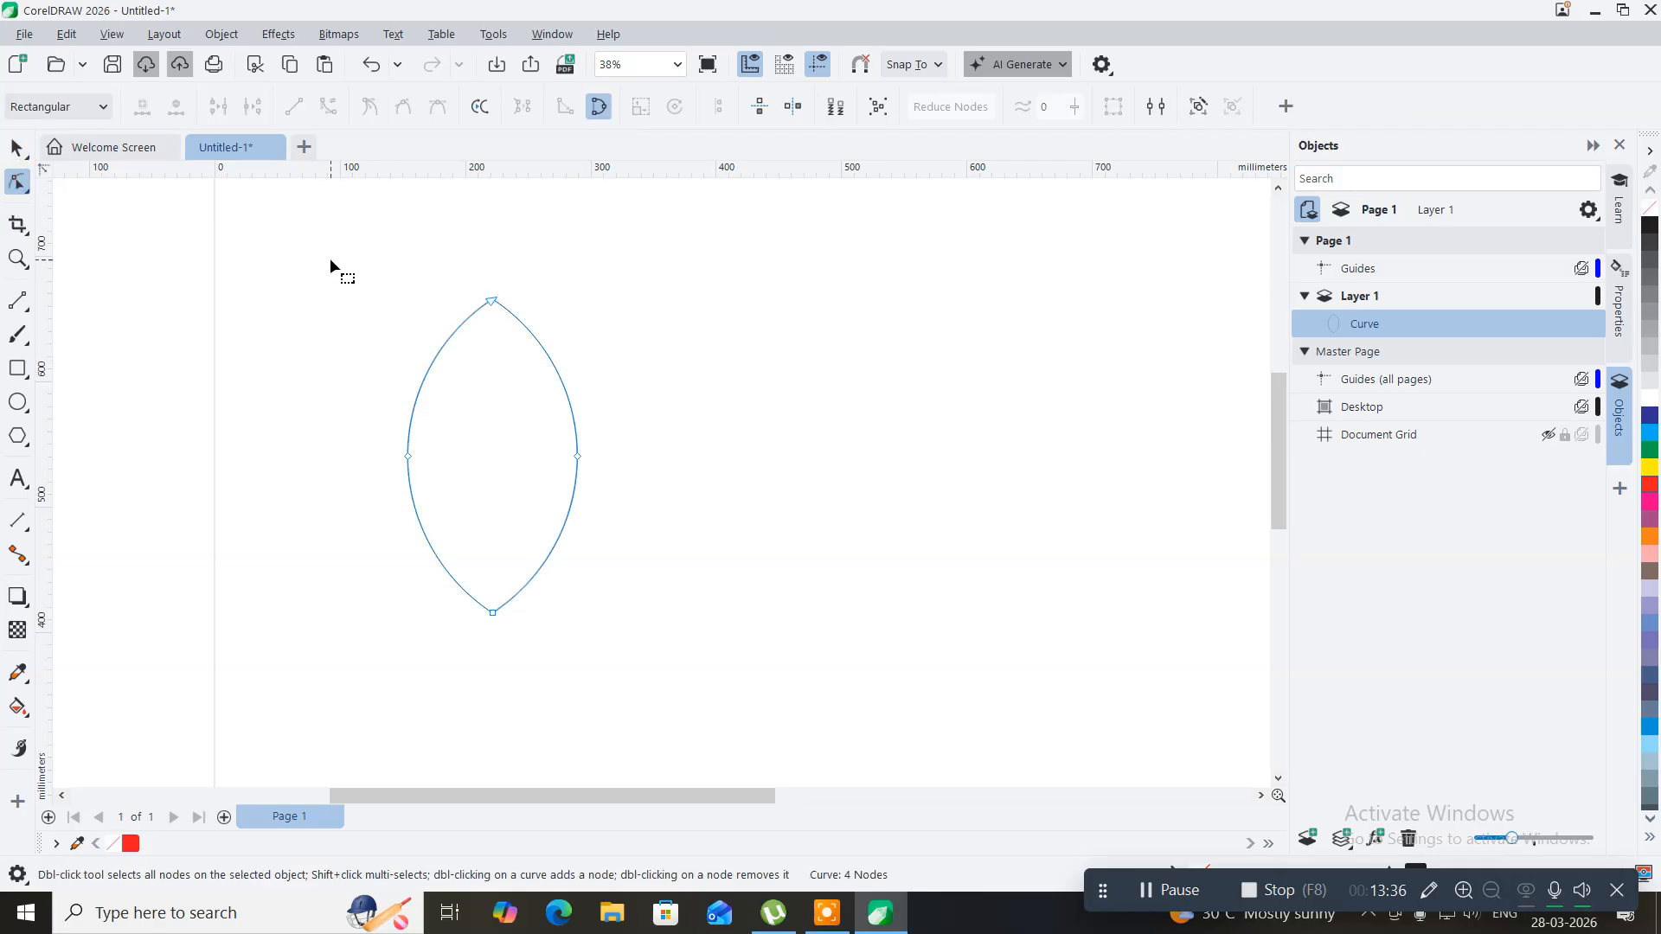
mouse_move(304, 253)
left_mouse_down()
mouse_move(488, 371)
mouse_move(642, 630)
mouse_move(652, 713)
left_mouse_up()
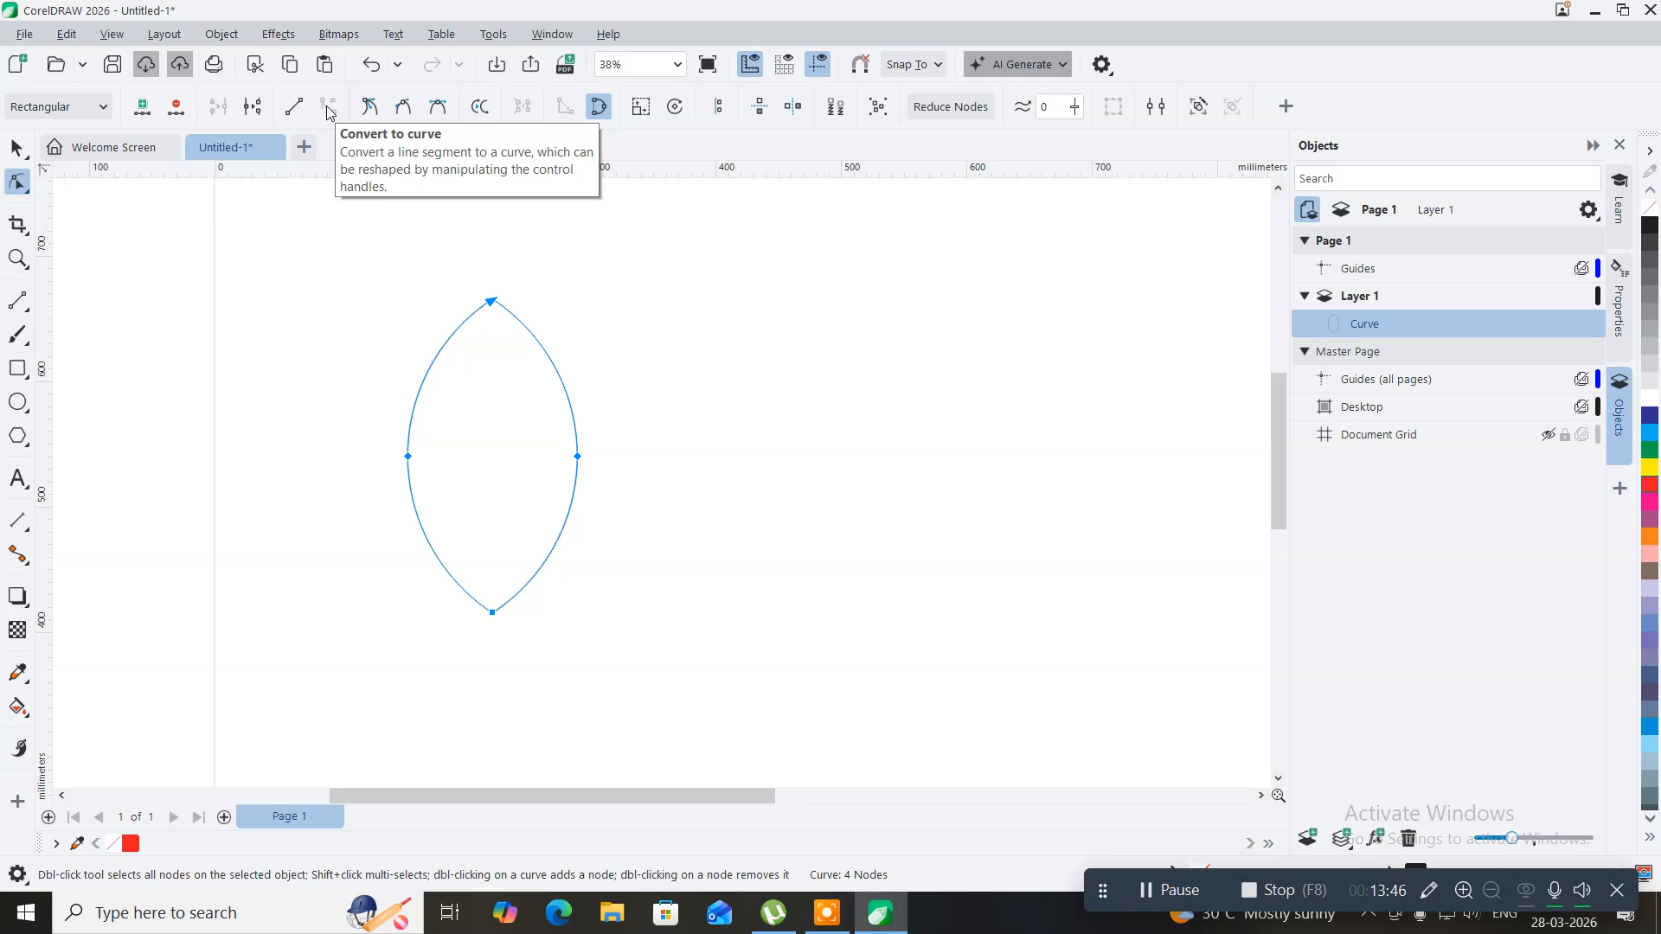
left_click(335, 448)
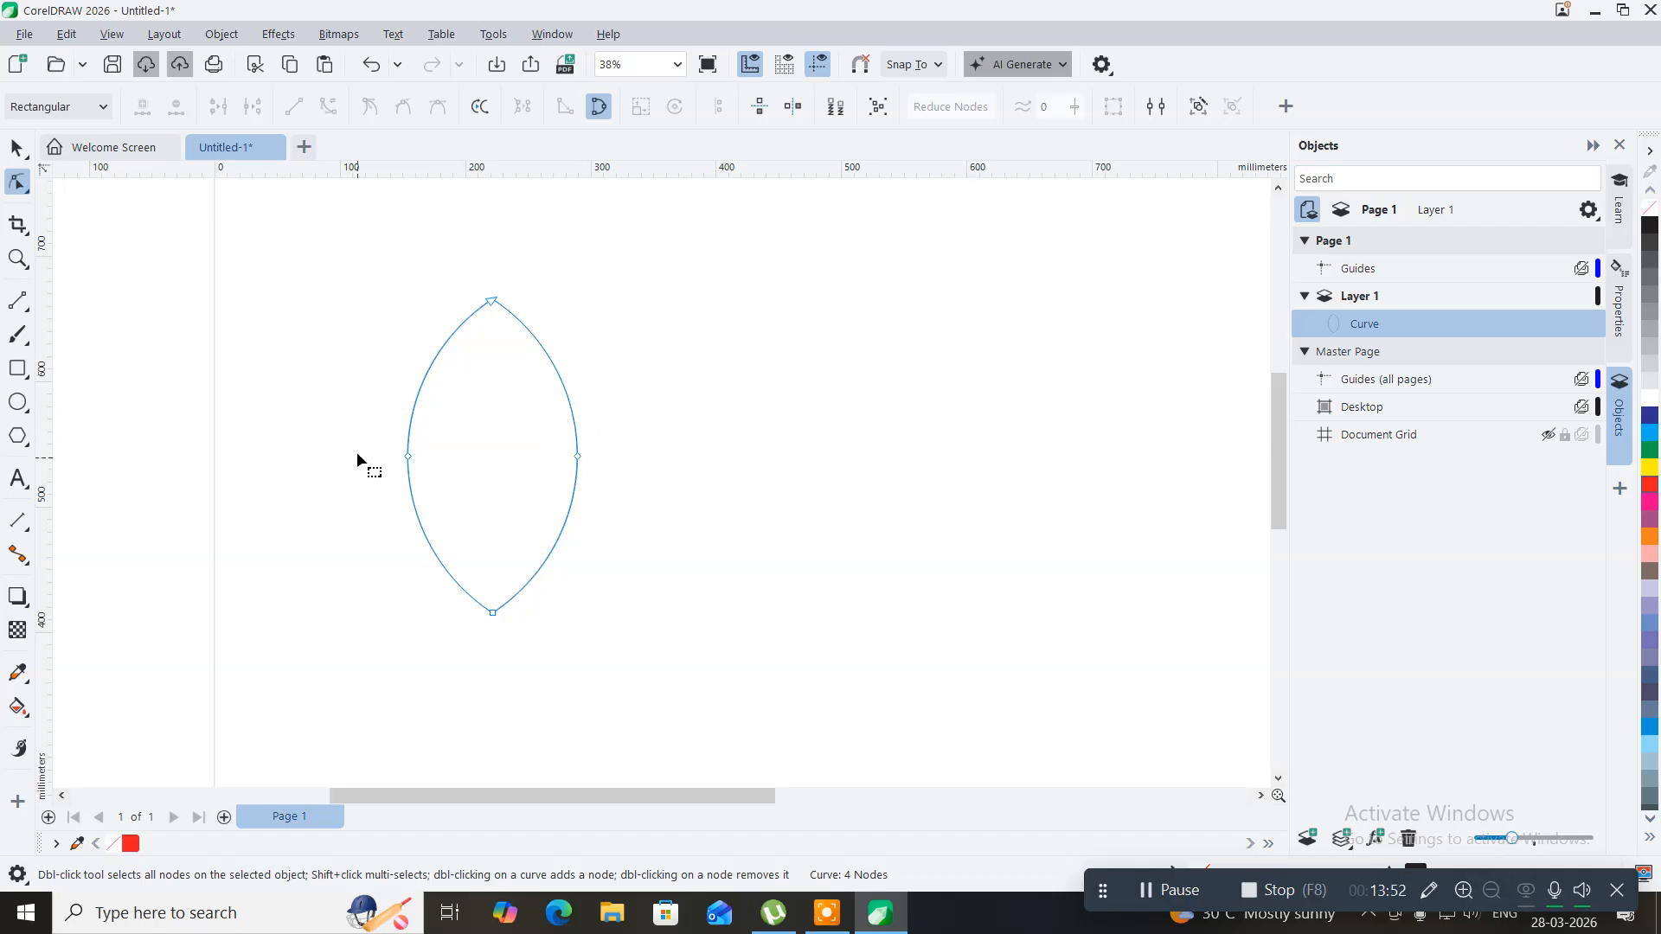
left_click_drag(459, 491, 690, 509)
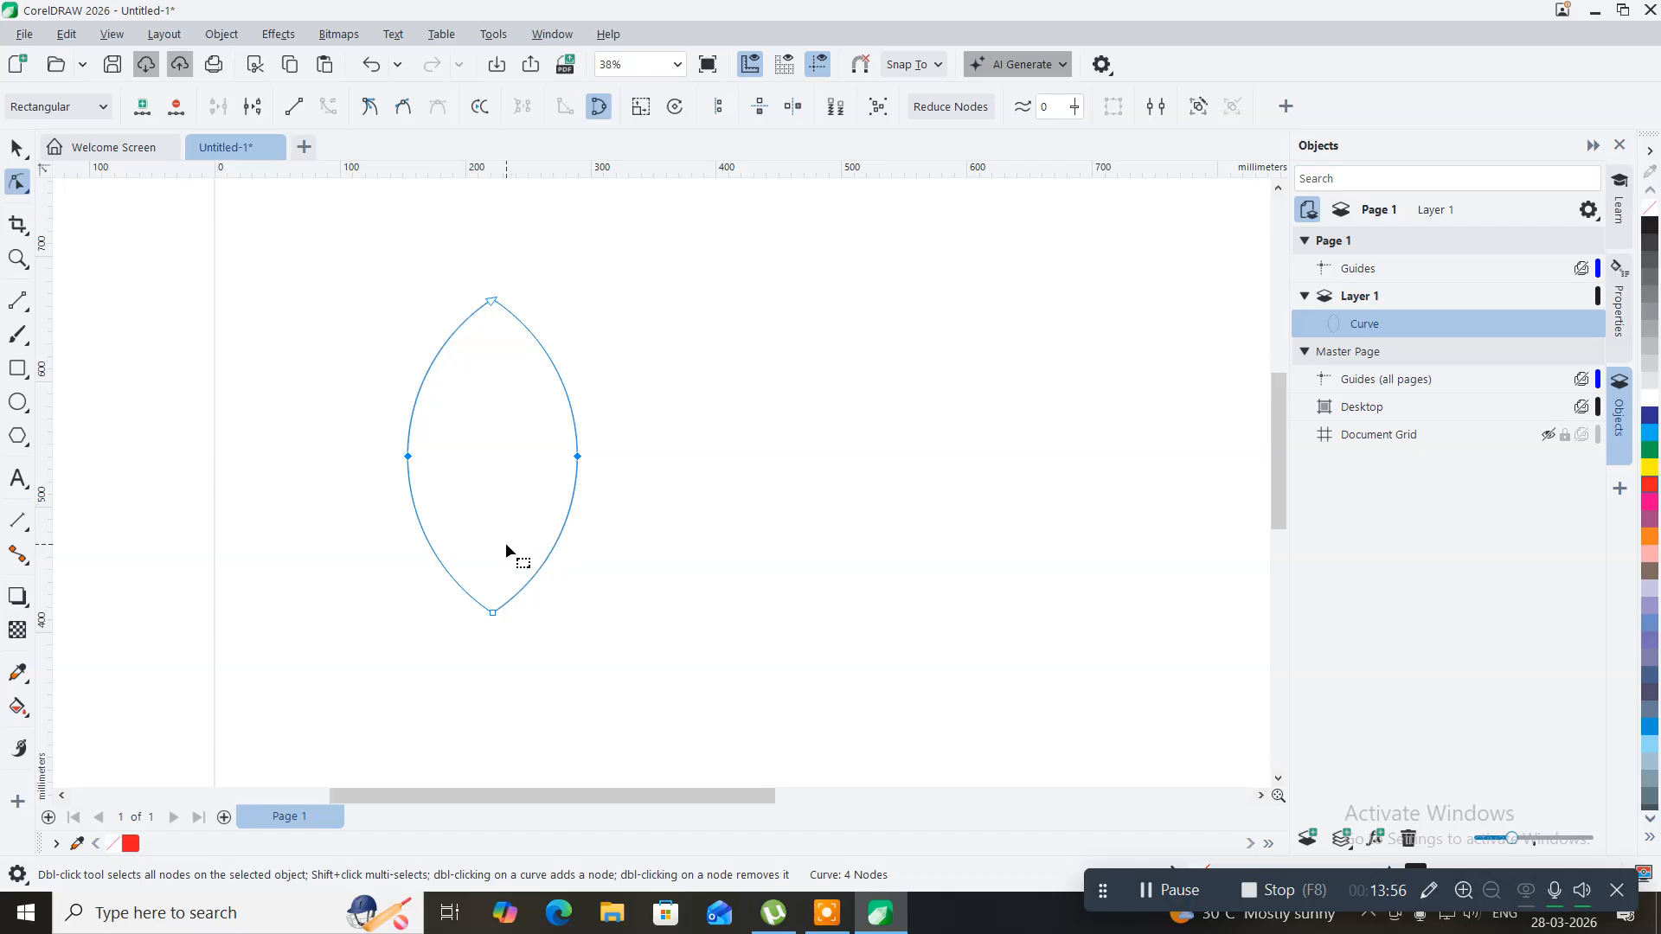
key("Down")
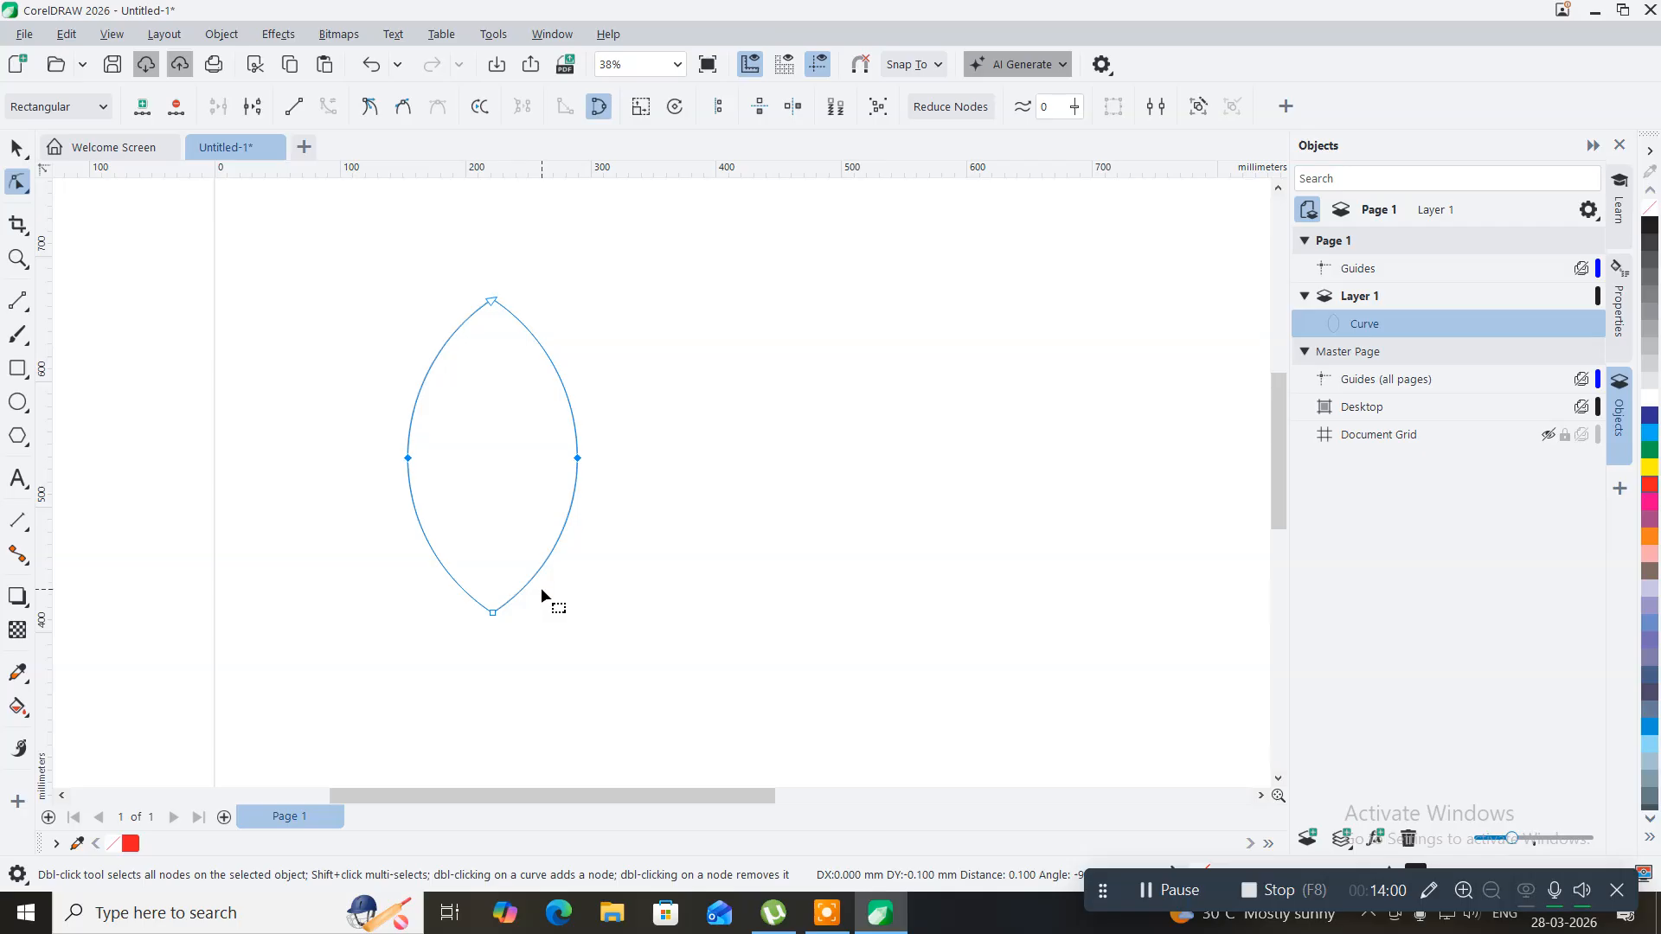
key("Down")
key("Down")
key("Down")
key("Down")
key("Down")
key("Down")
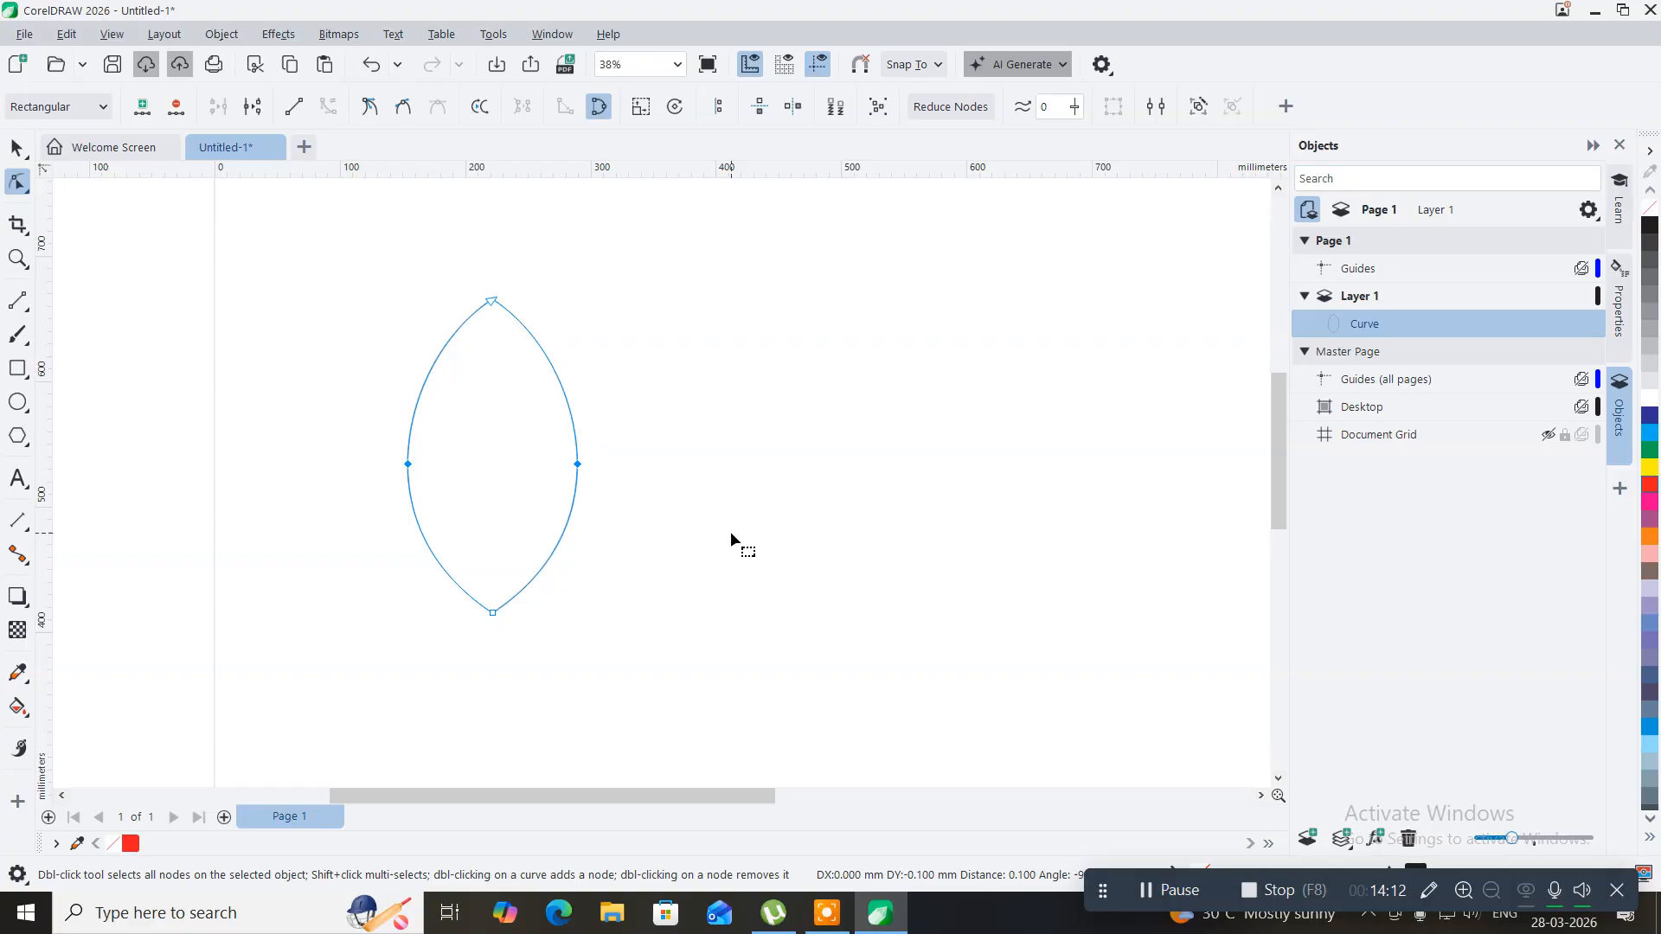
key("Down")
key("Down")
key("Down")
key("Down")
key("Down")
key("Down")
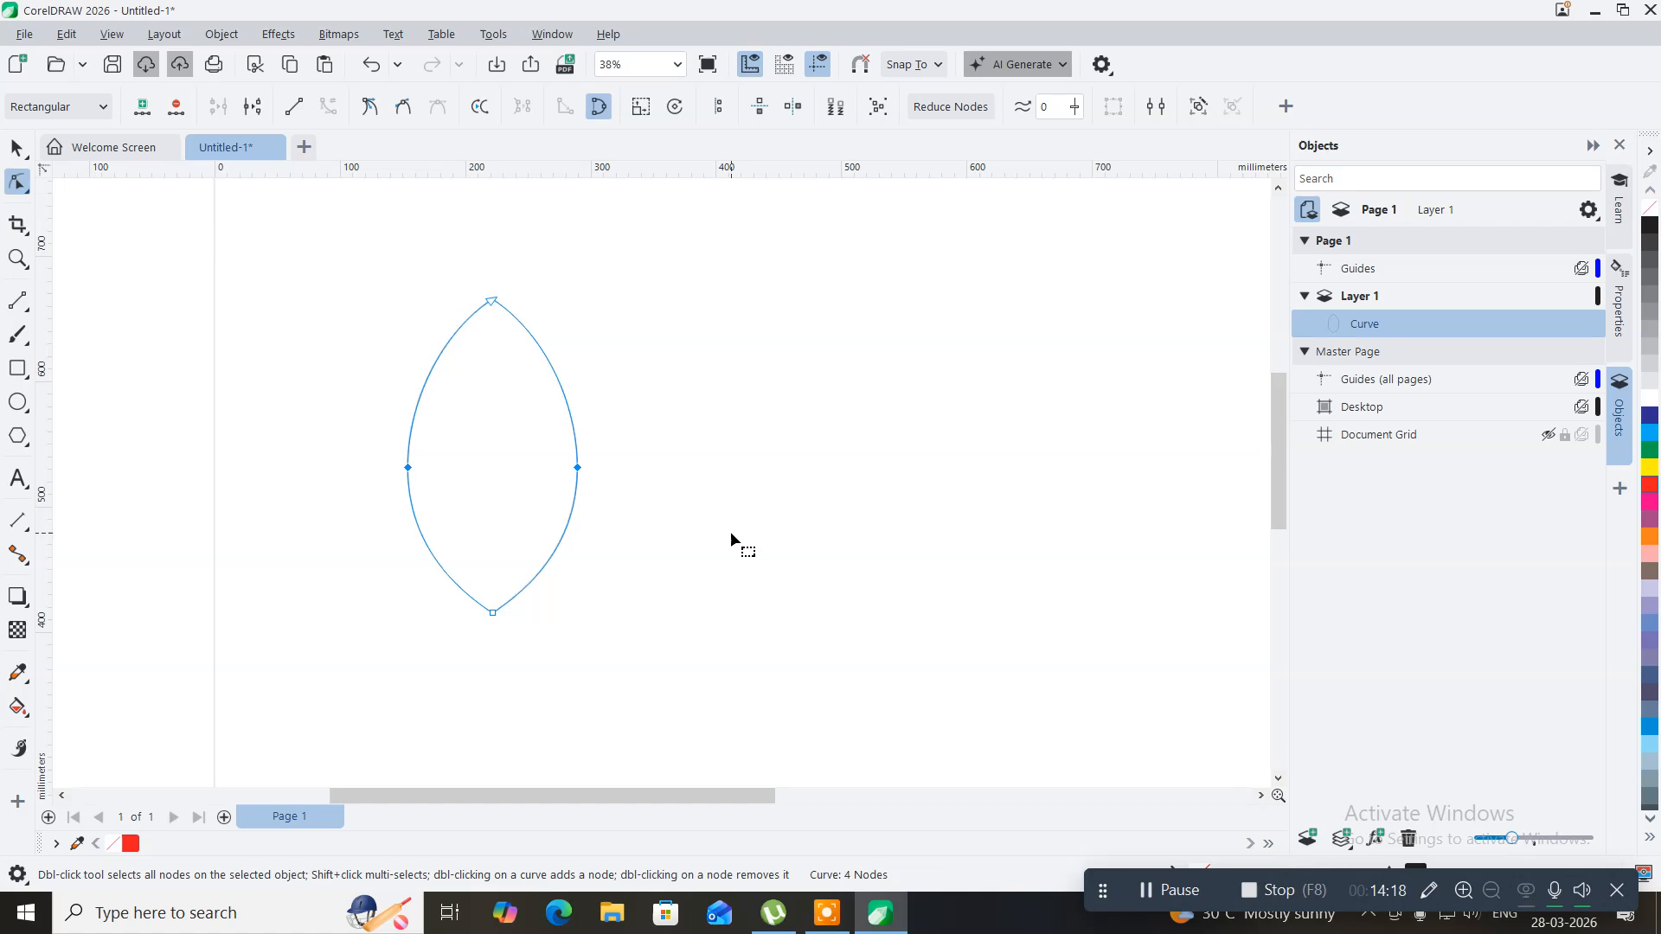
key("Down")
key("Down")
key("Down")
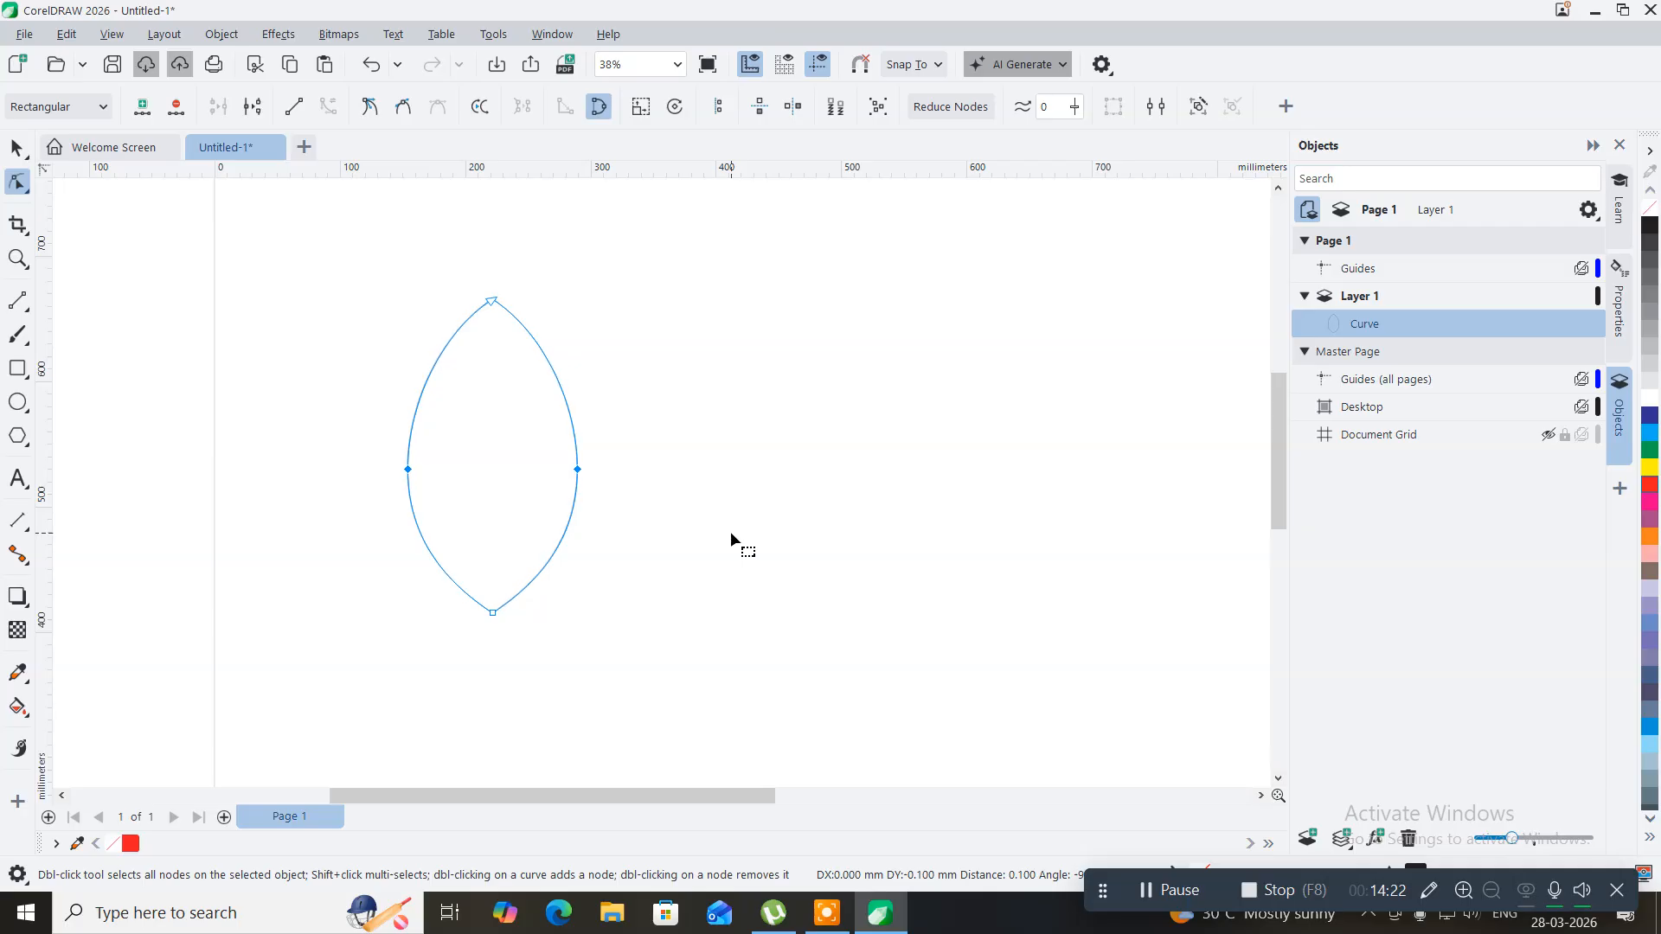
key("Down")
key("Down")
key("Down")
key("Down")
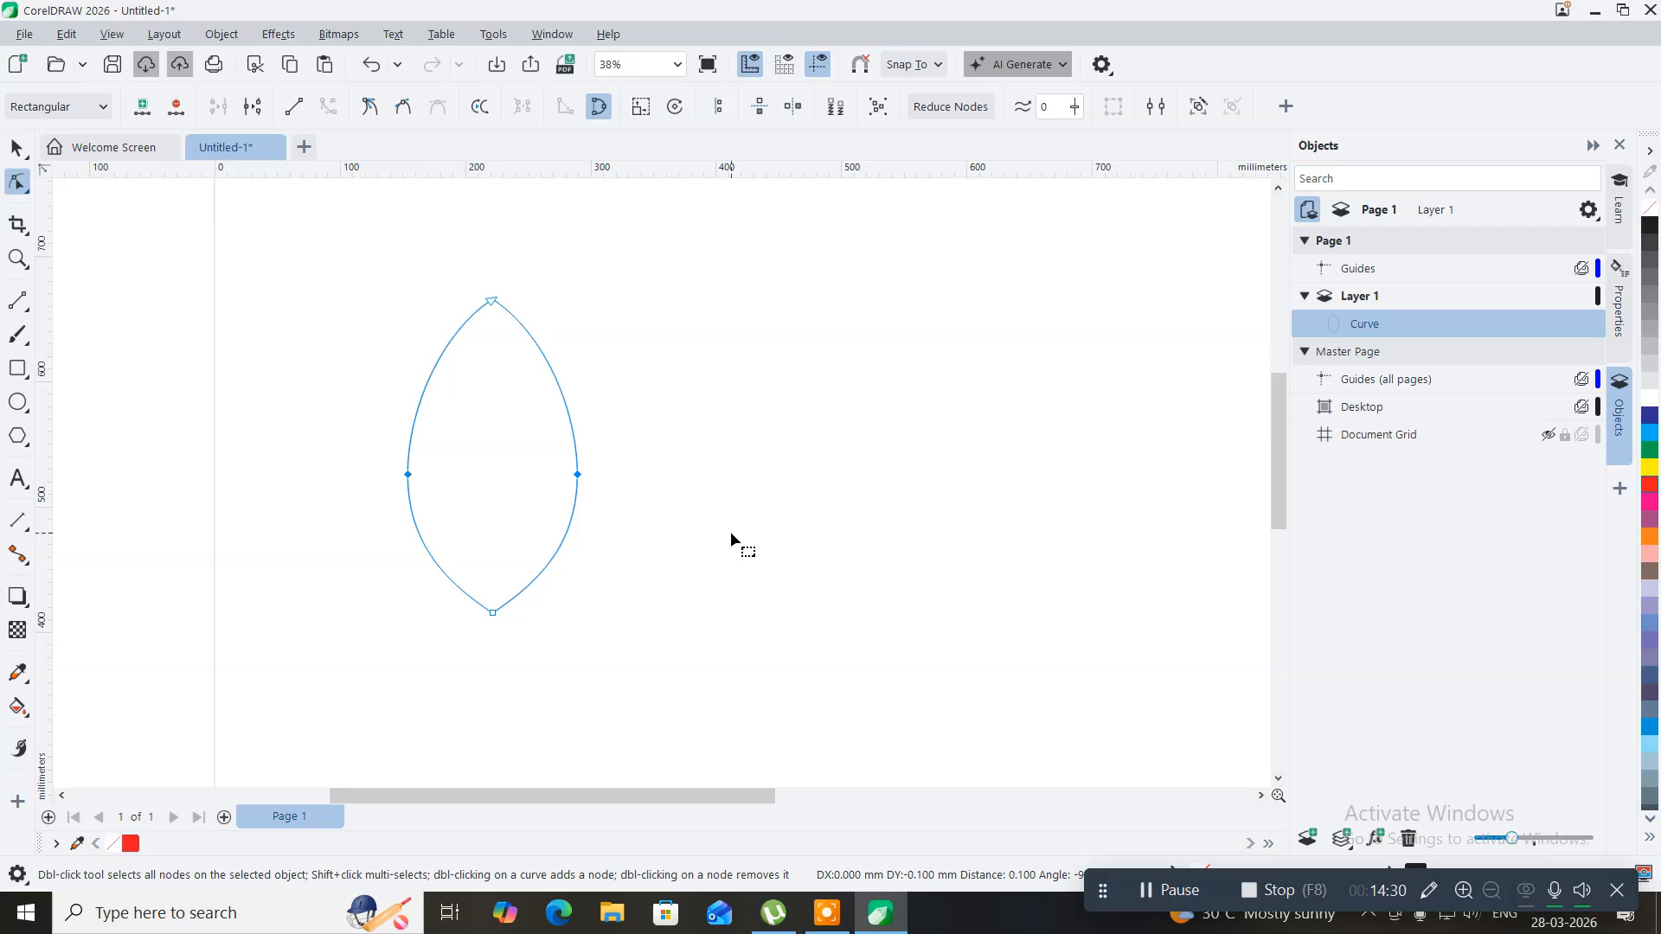
key("Down")
key("Down")
key("Down")
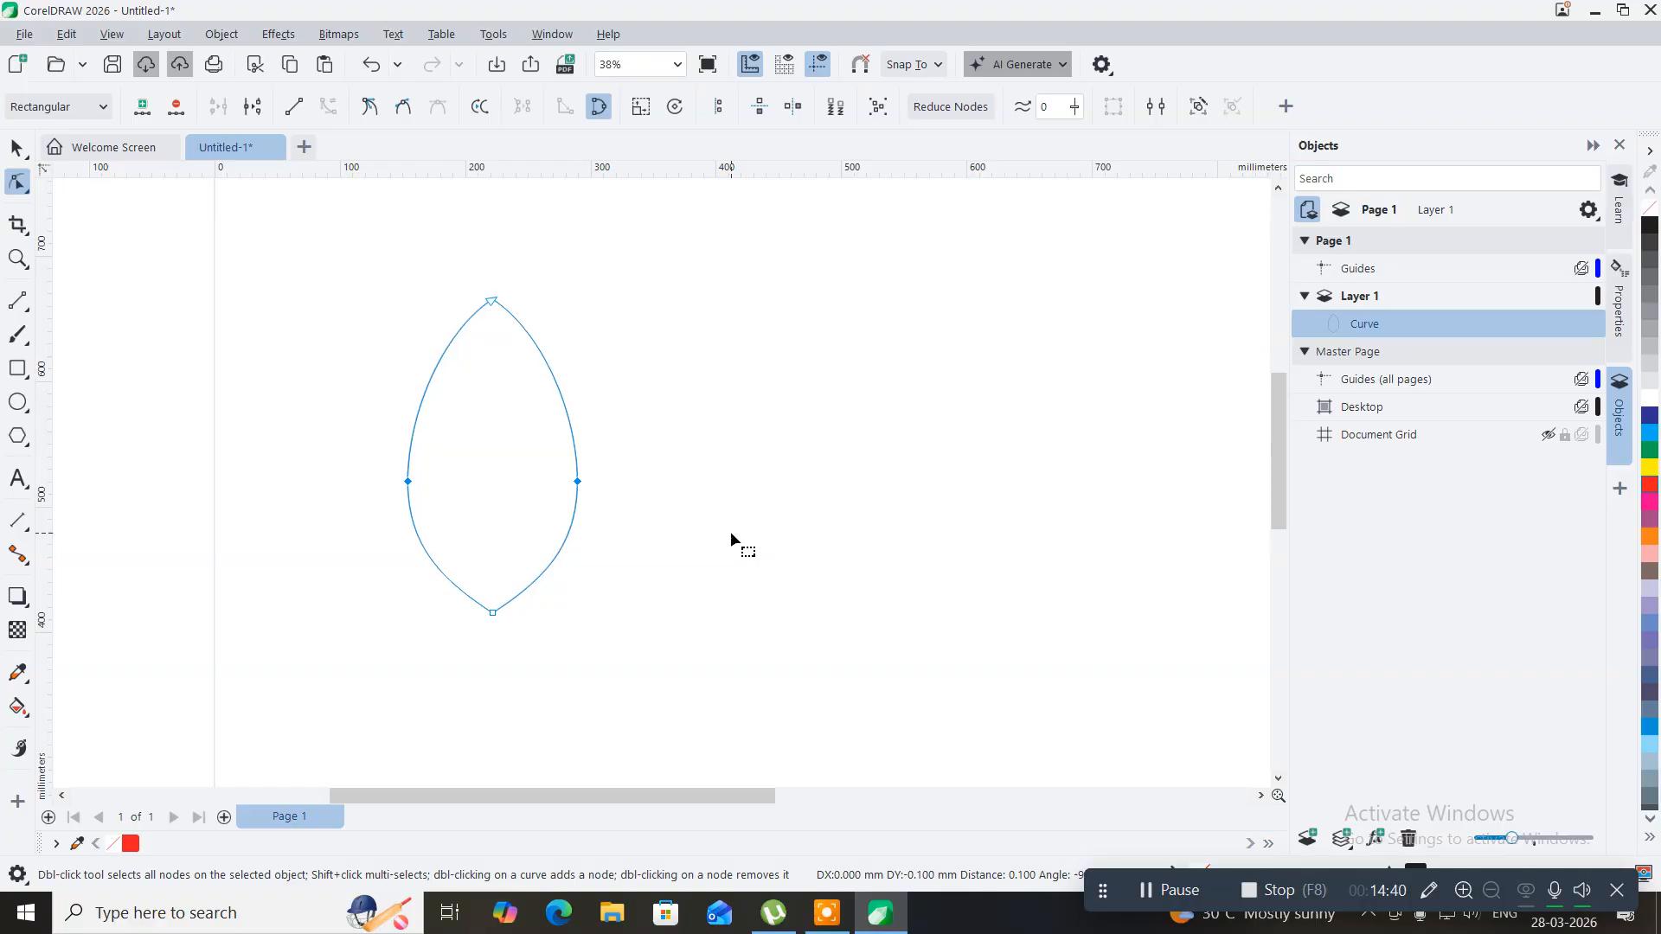
key("Down")
key("Down")
key("Down")
key("Down")
key("Down")
key("Down")
key("Down")
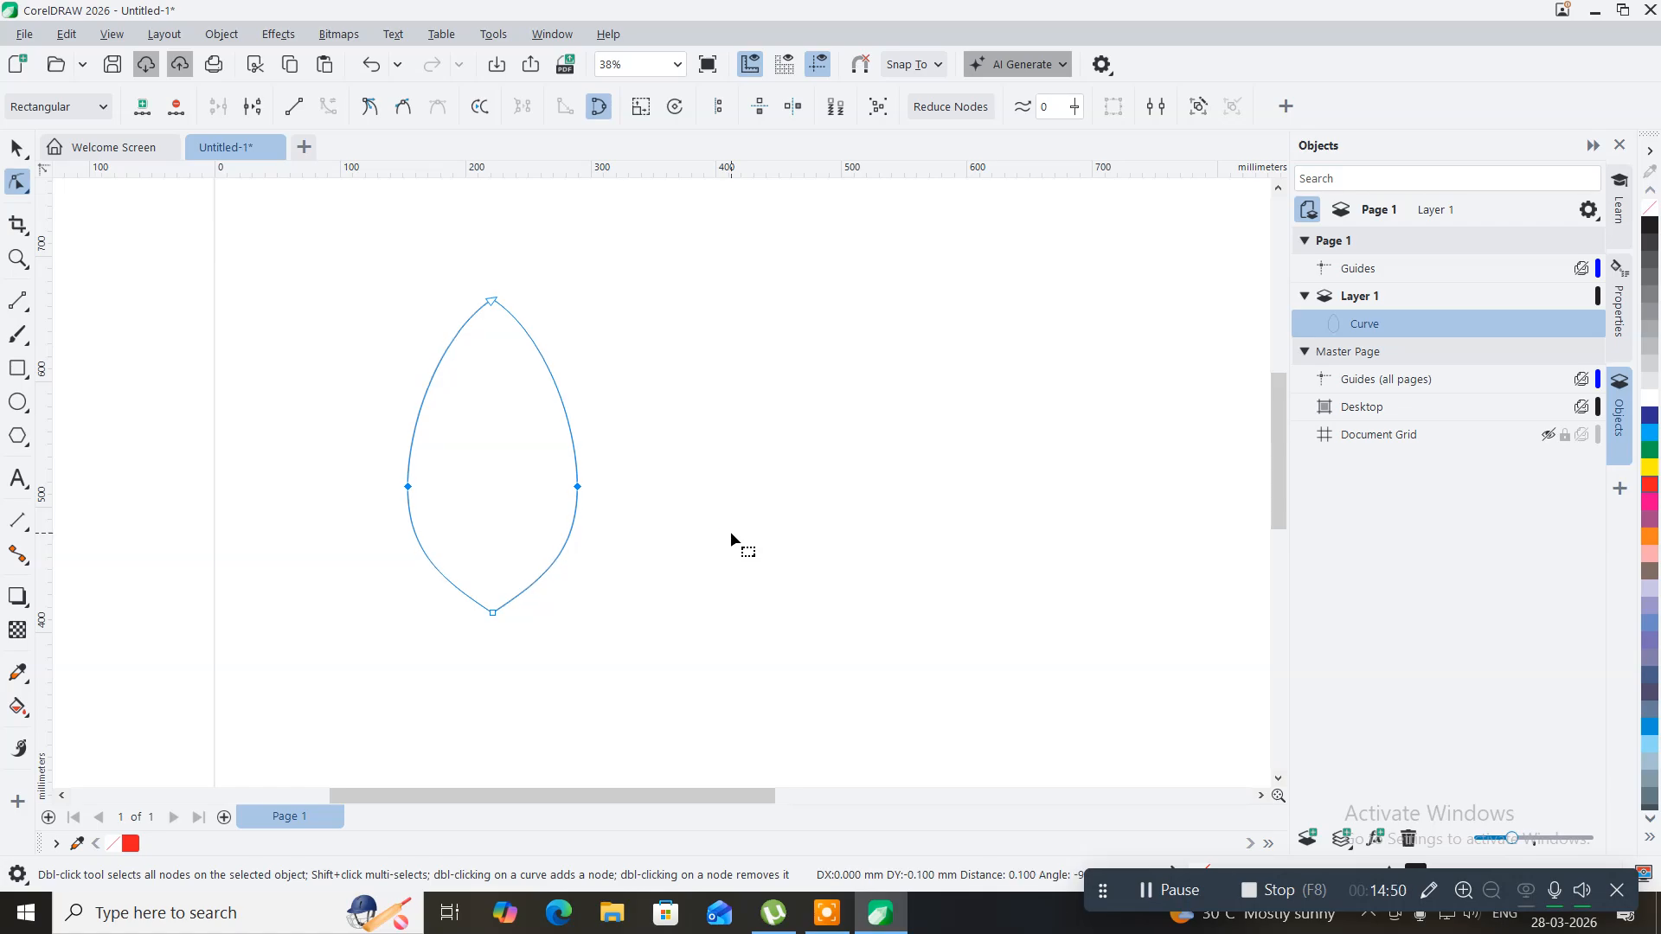
key("Down")
key("Down")
key("Down")
key("Down")
key("Down")
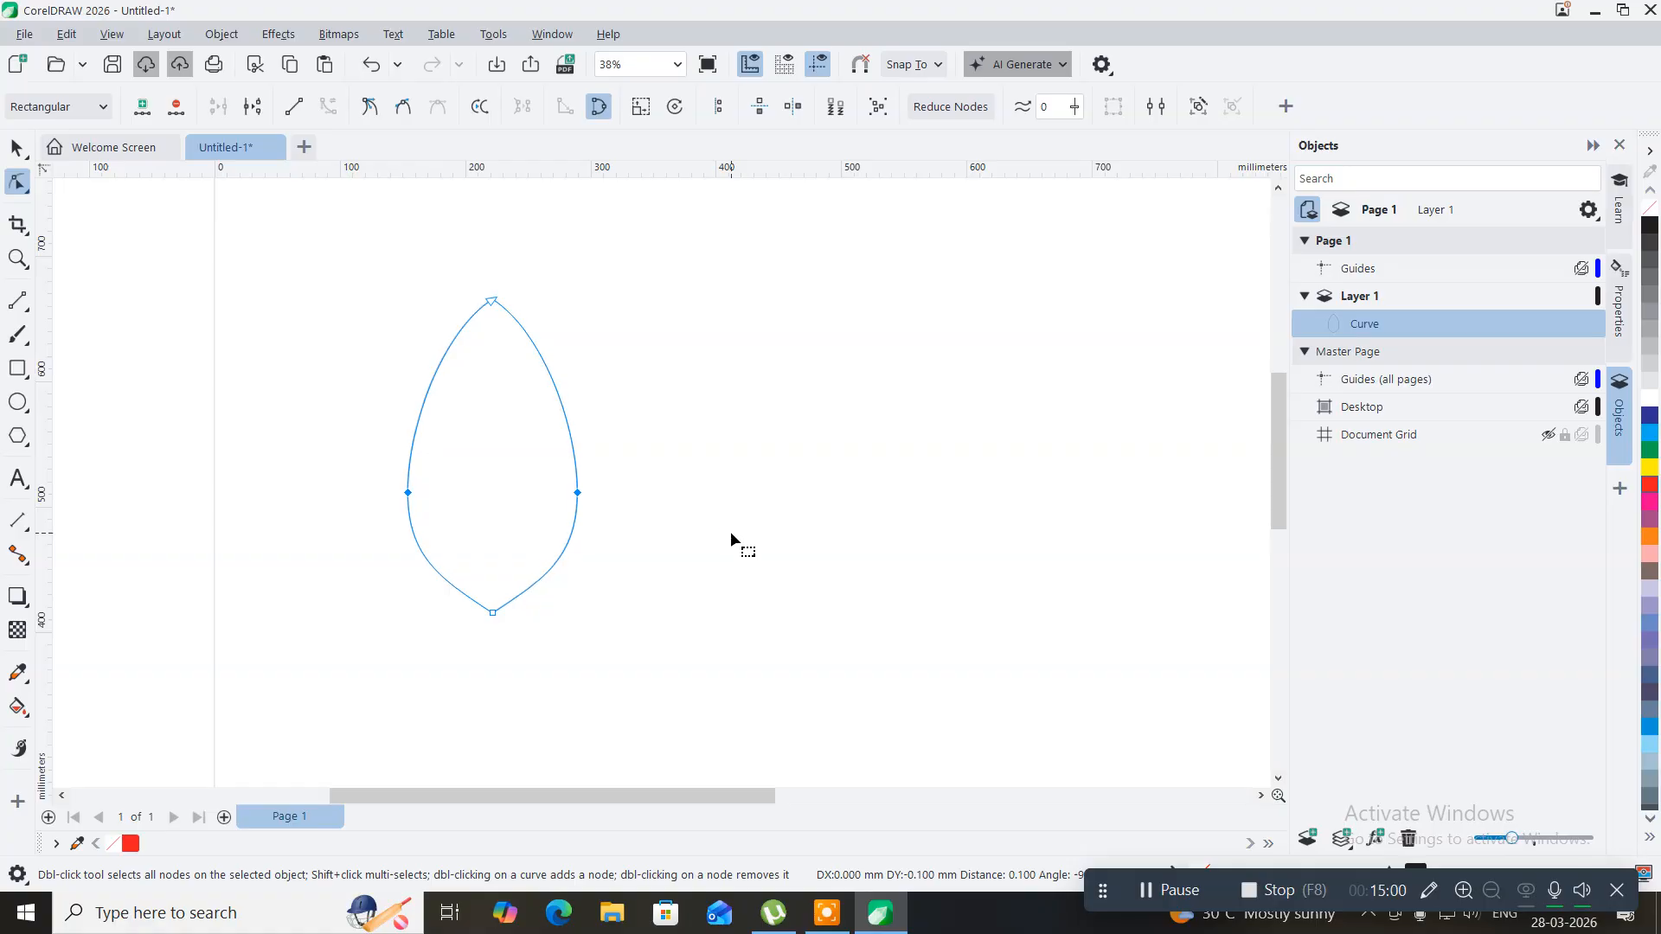
key("Down")
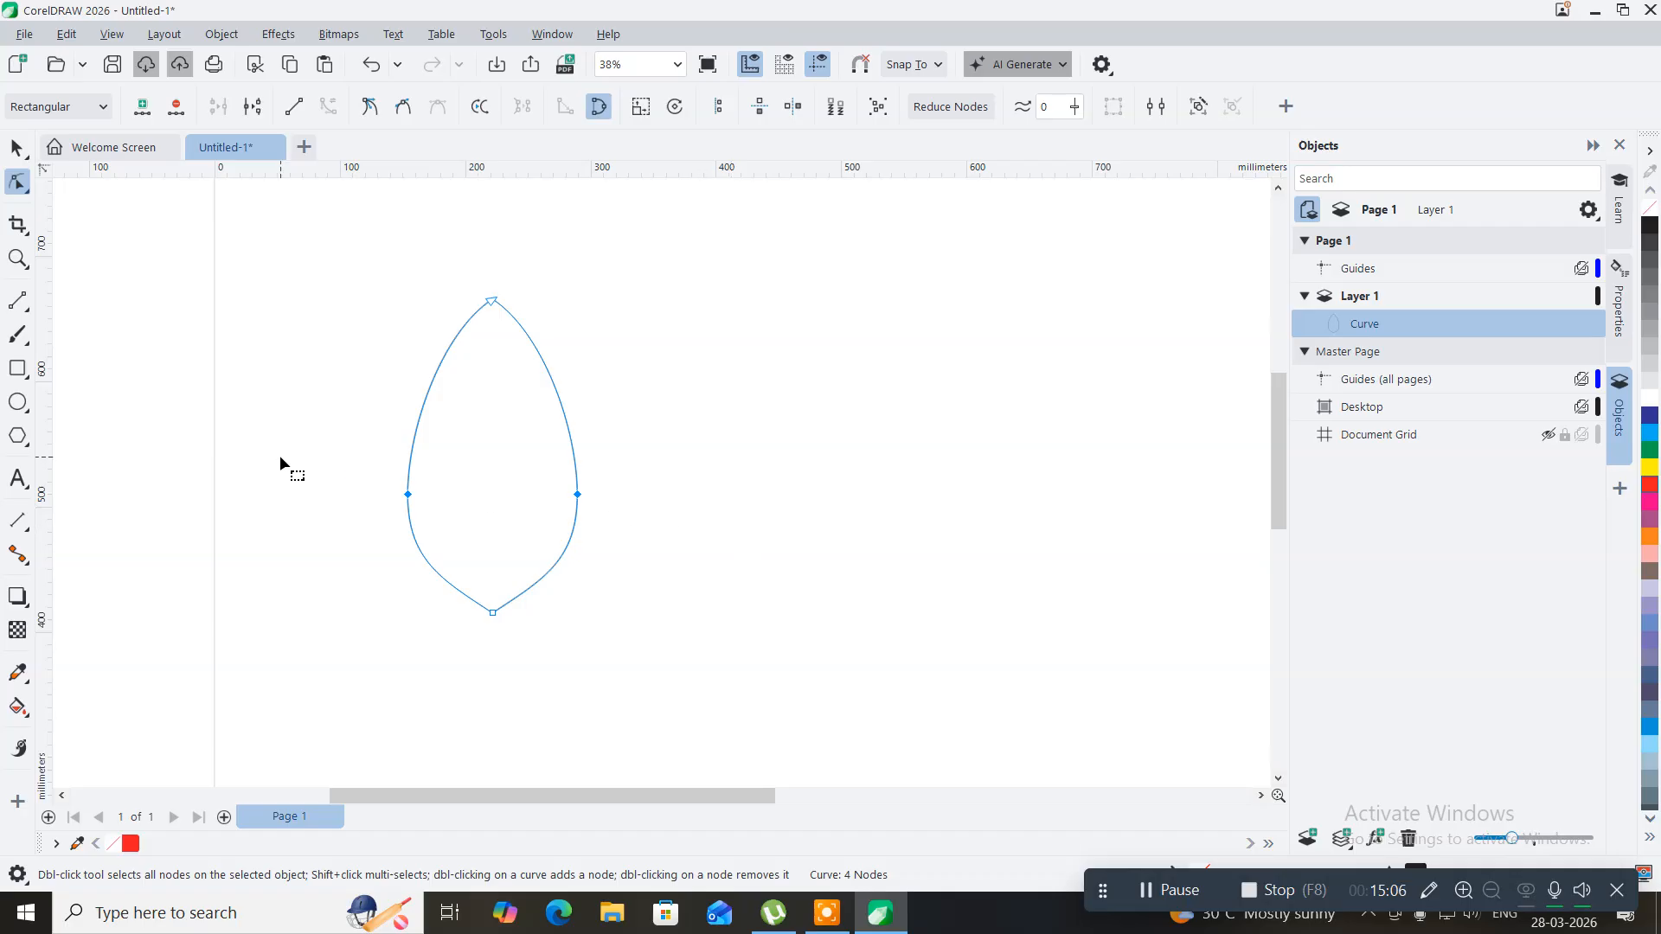
- Delete the leaf's left side node and lower the bottom node's left handle to round that side of the base
left_click(390, 336)
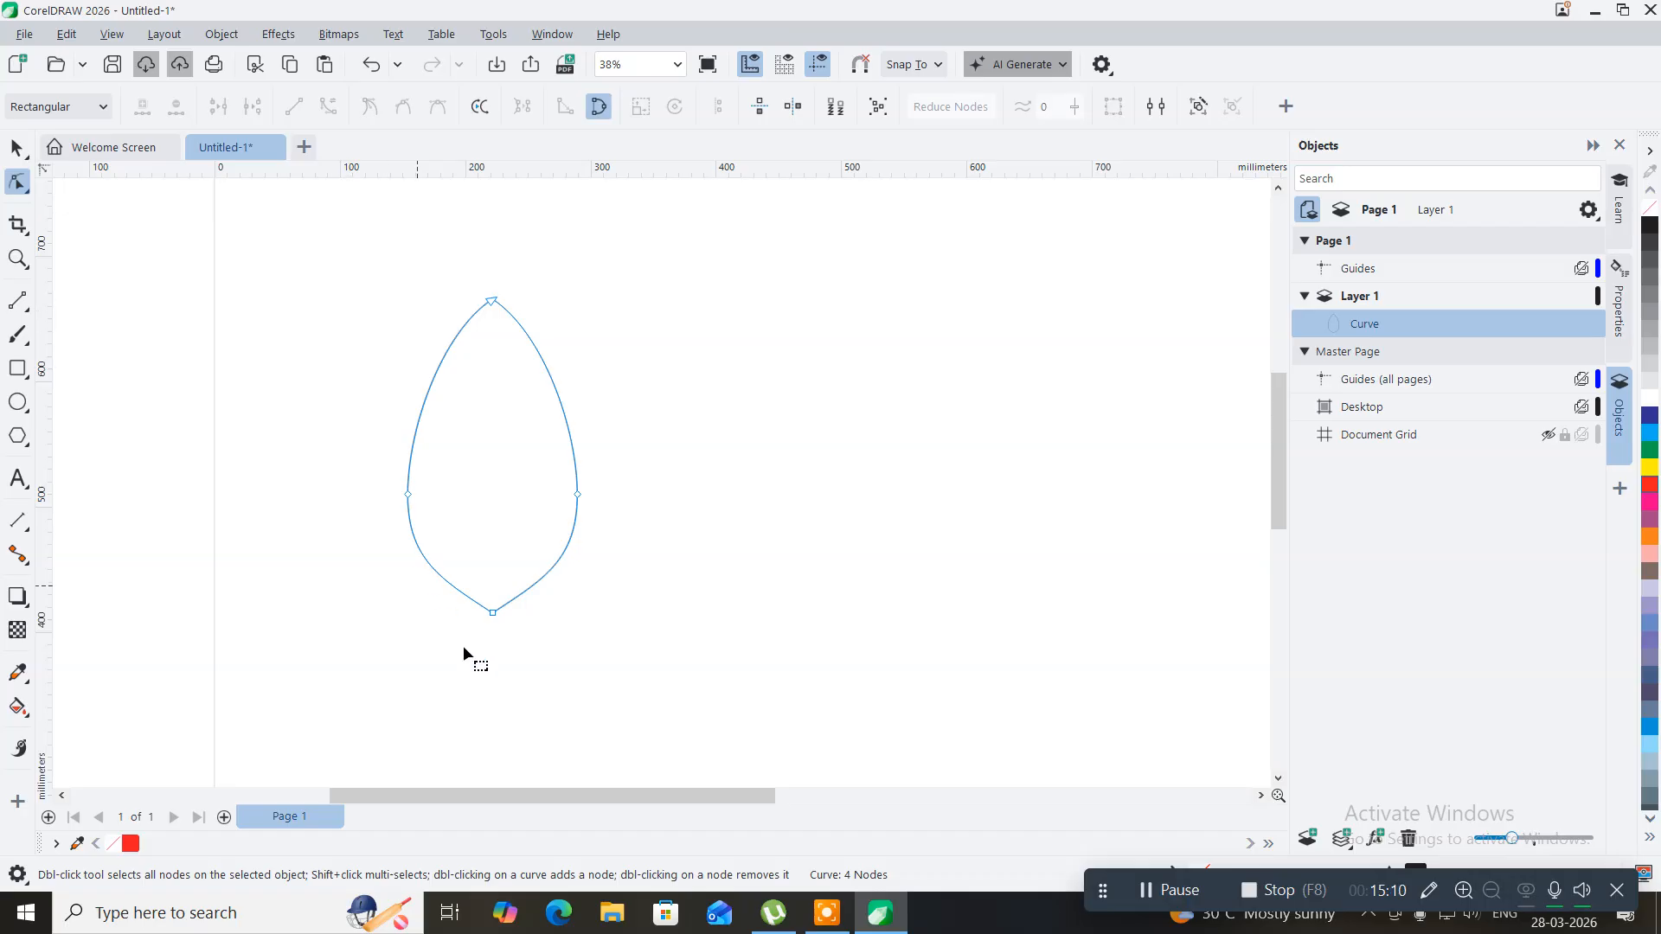
left_click(493, 614)
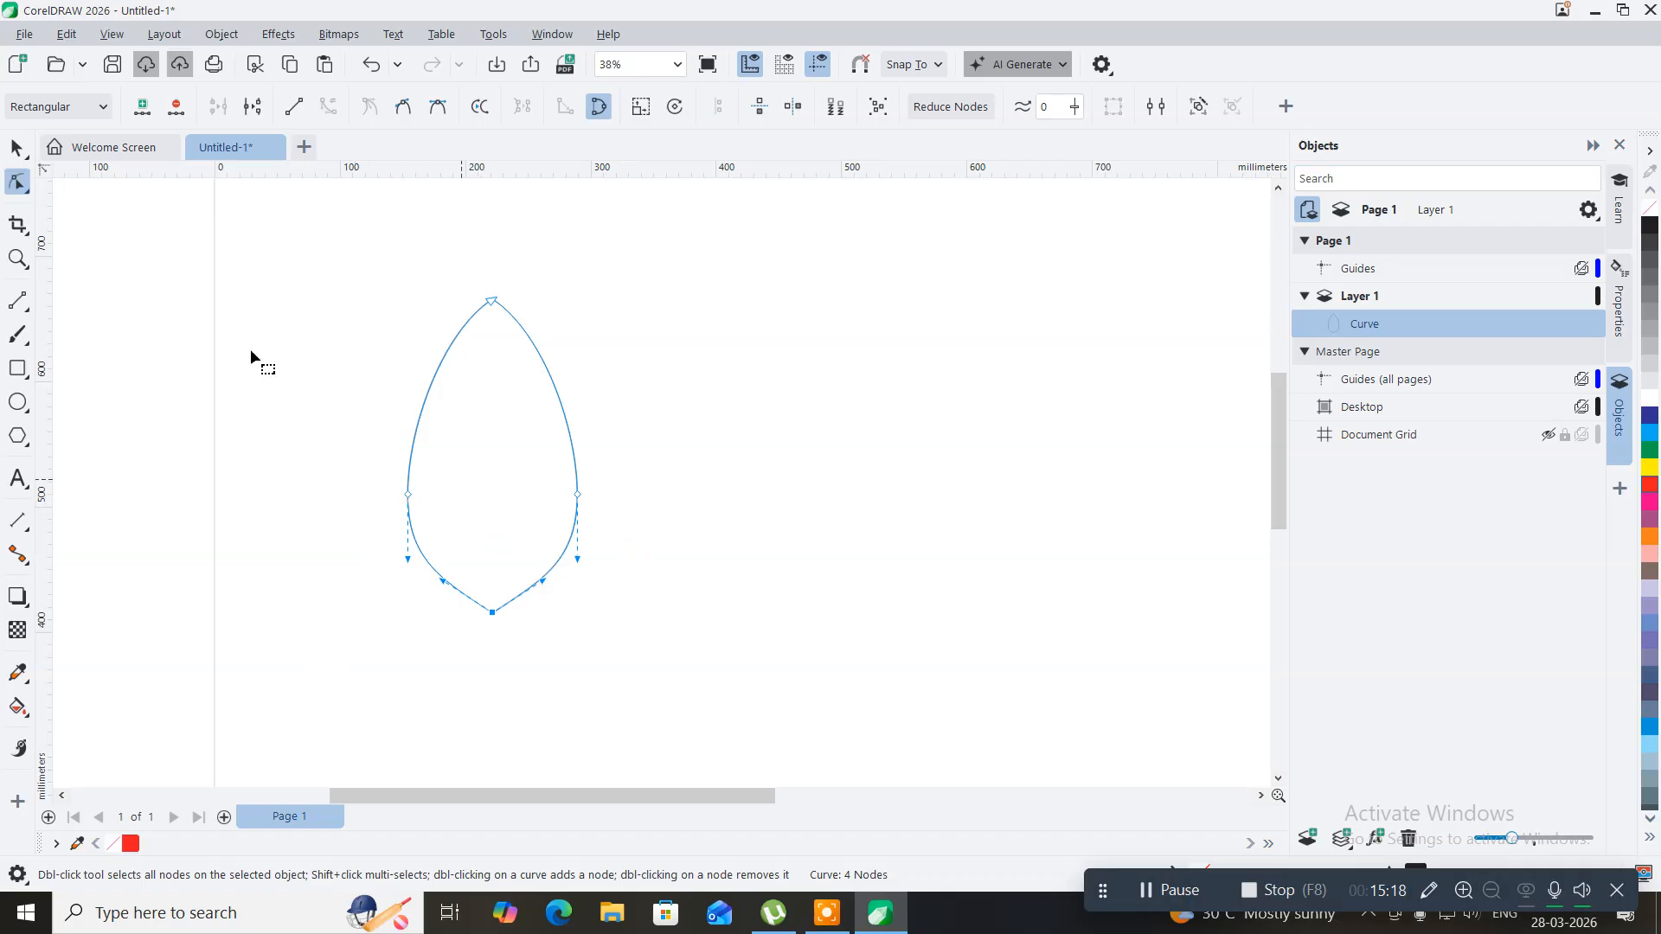
left_click(16, 149)
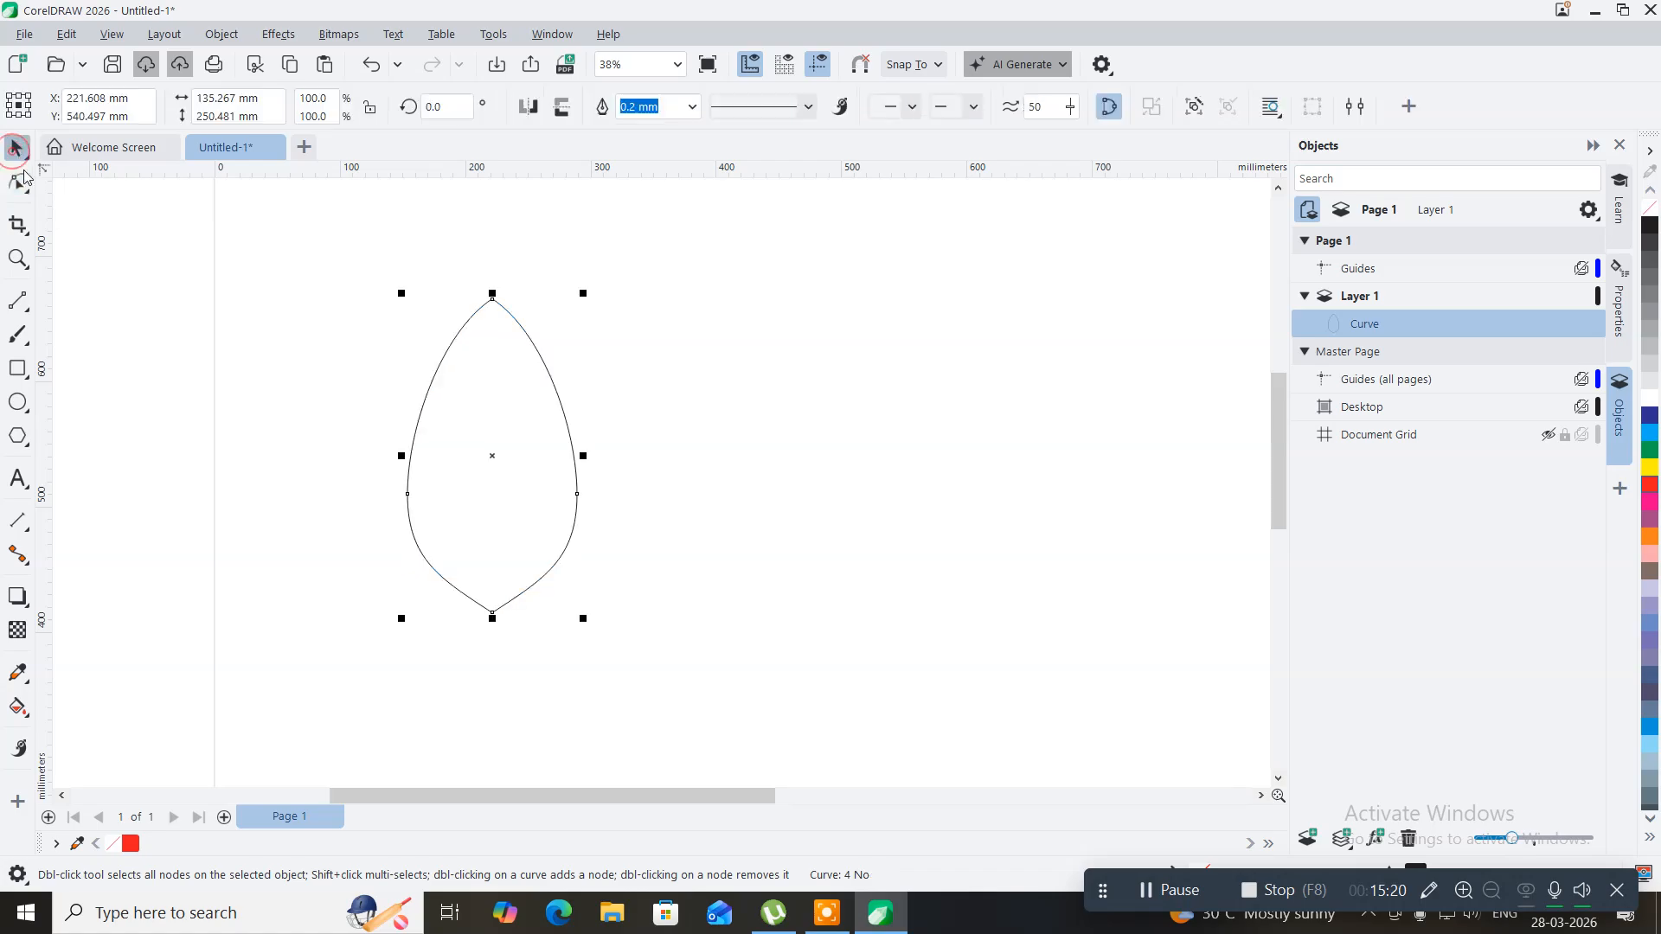
left_click(15, 181)
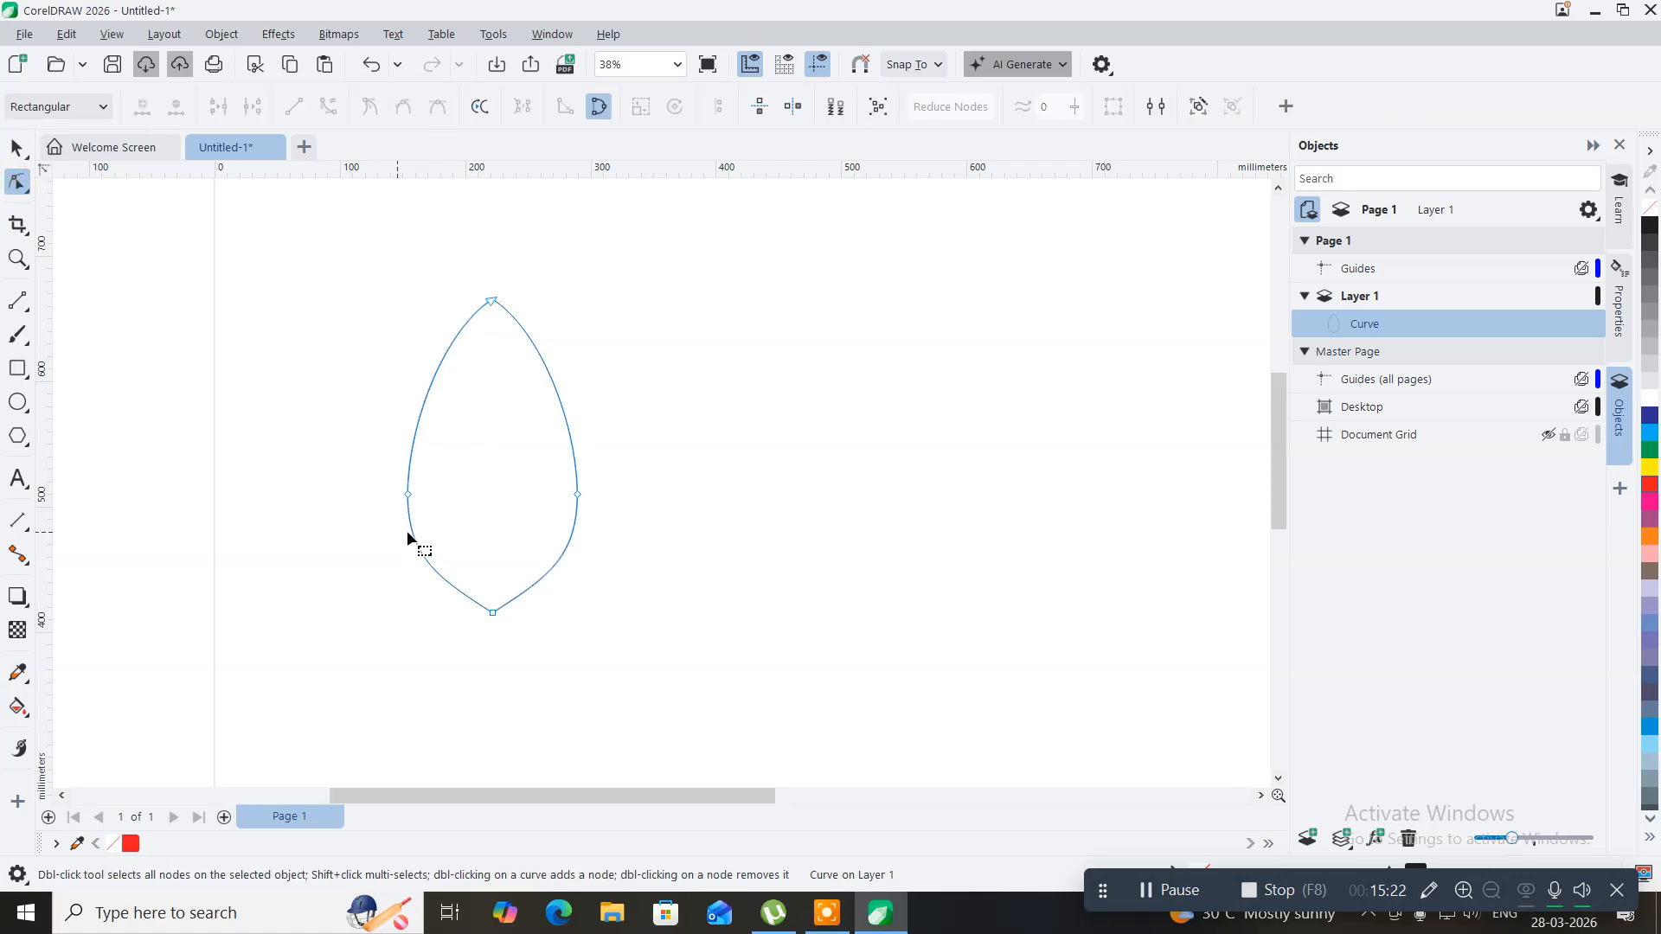
double_click(409, 496)
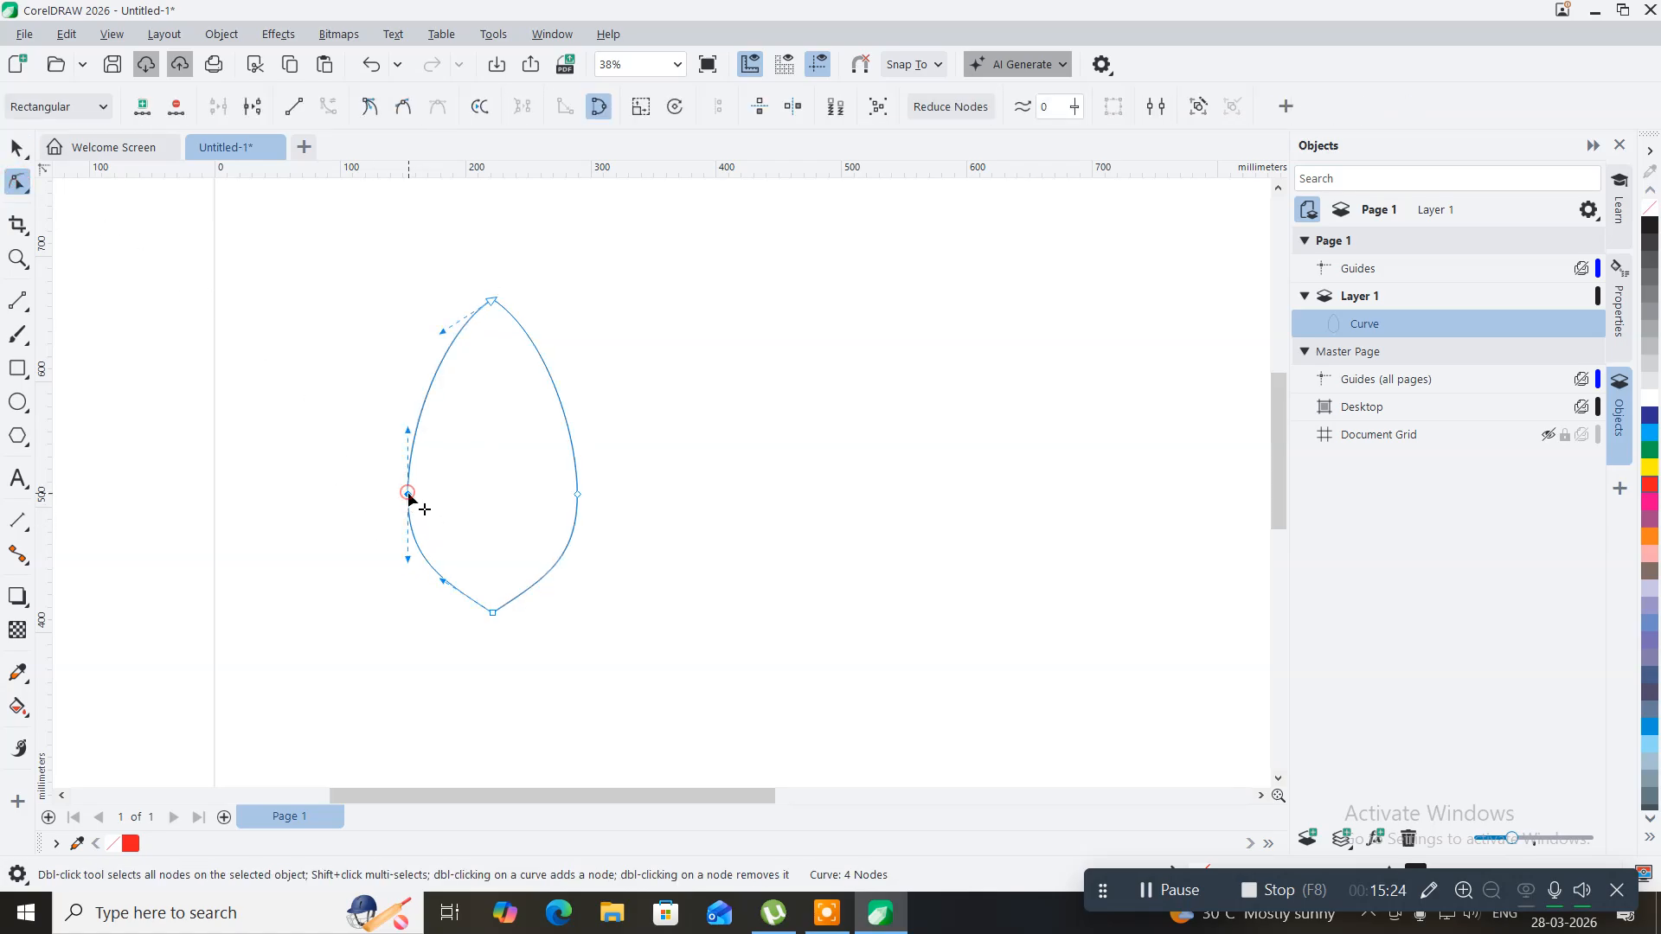
left_click(493, 614)
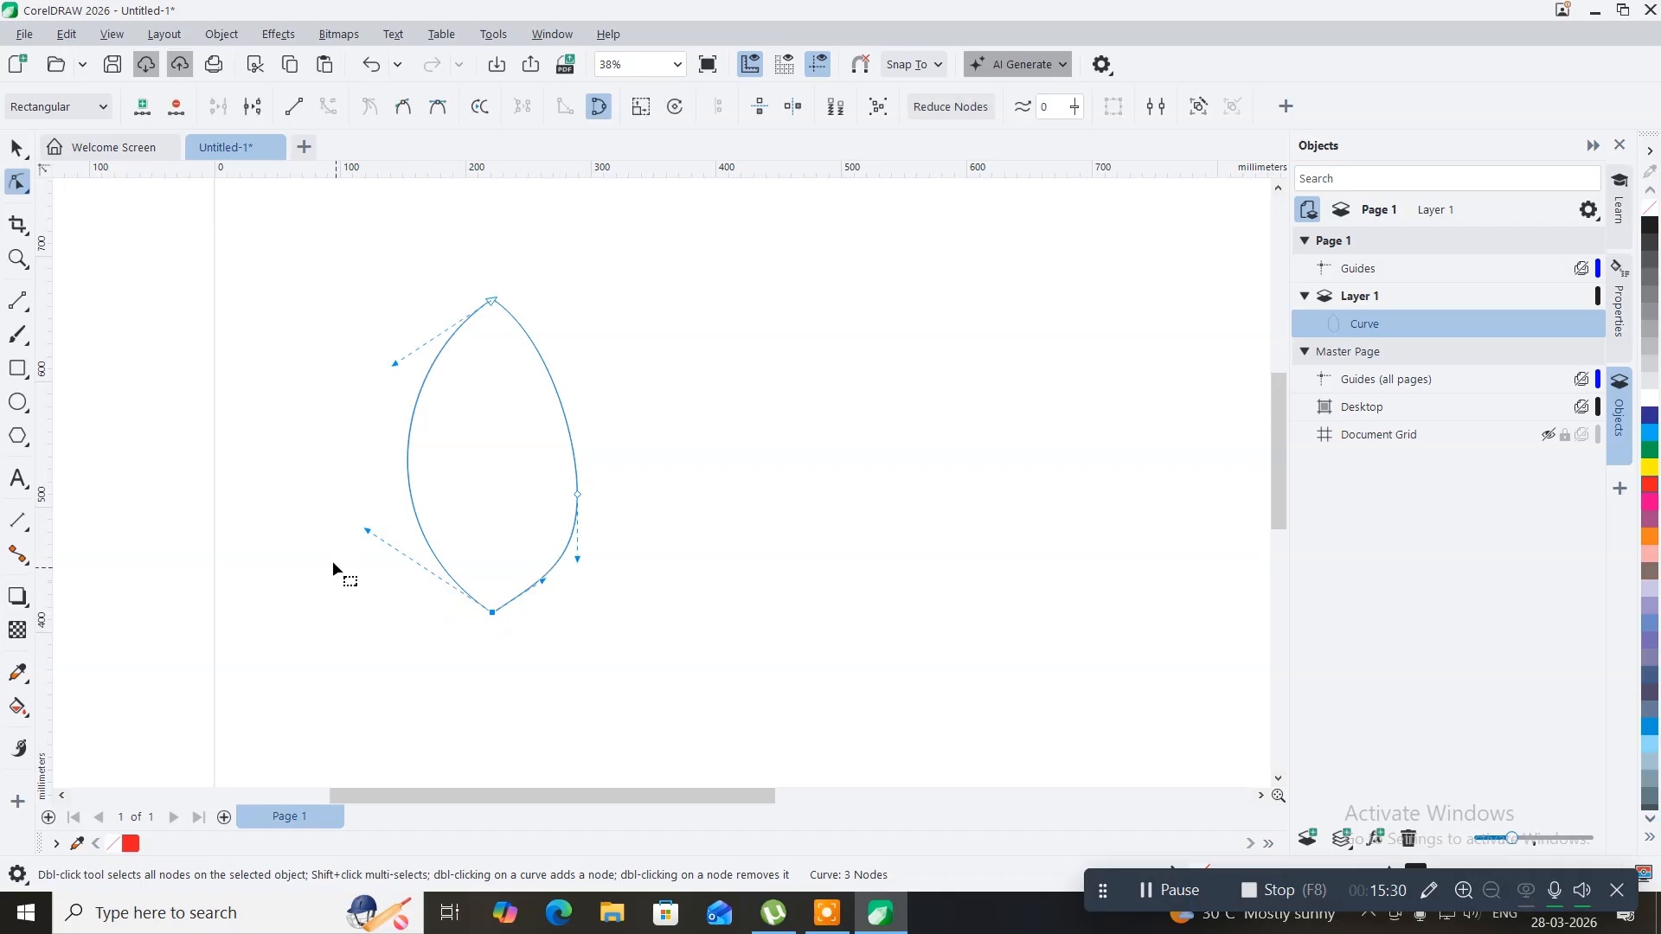
left_click_drag(364, 533, 361, 594)
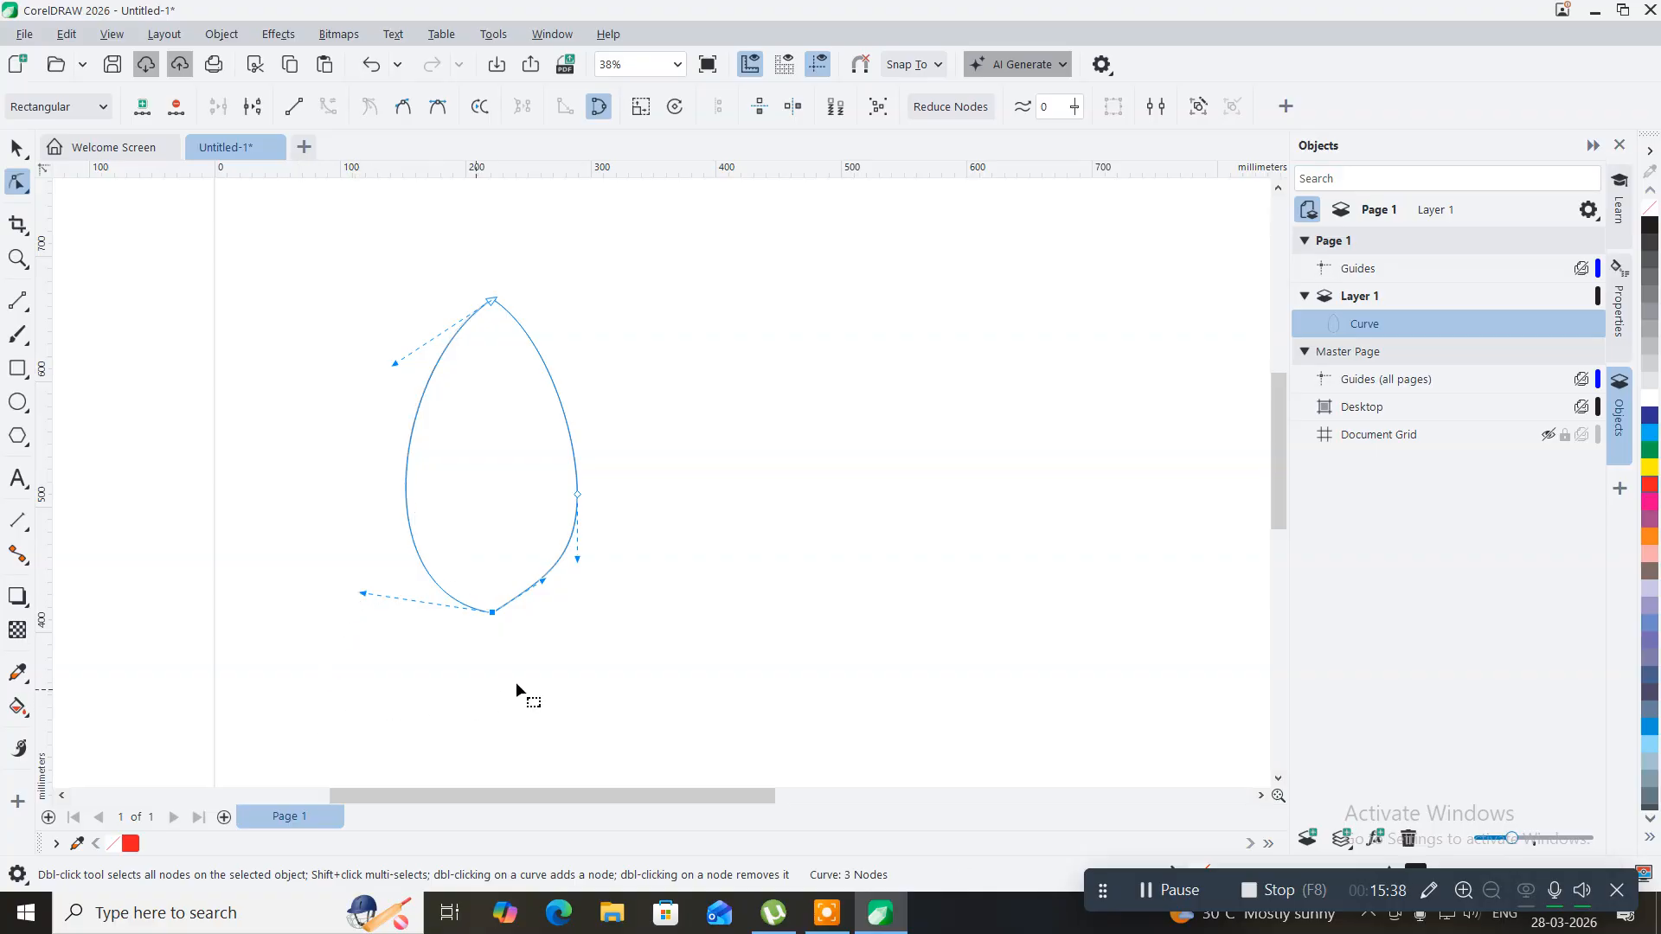
- Delete the leaf's right side node and lower the bottom node's right handle to match the rounded left side
double_click(577, 492)
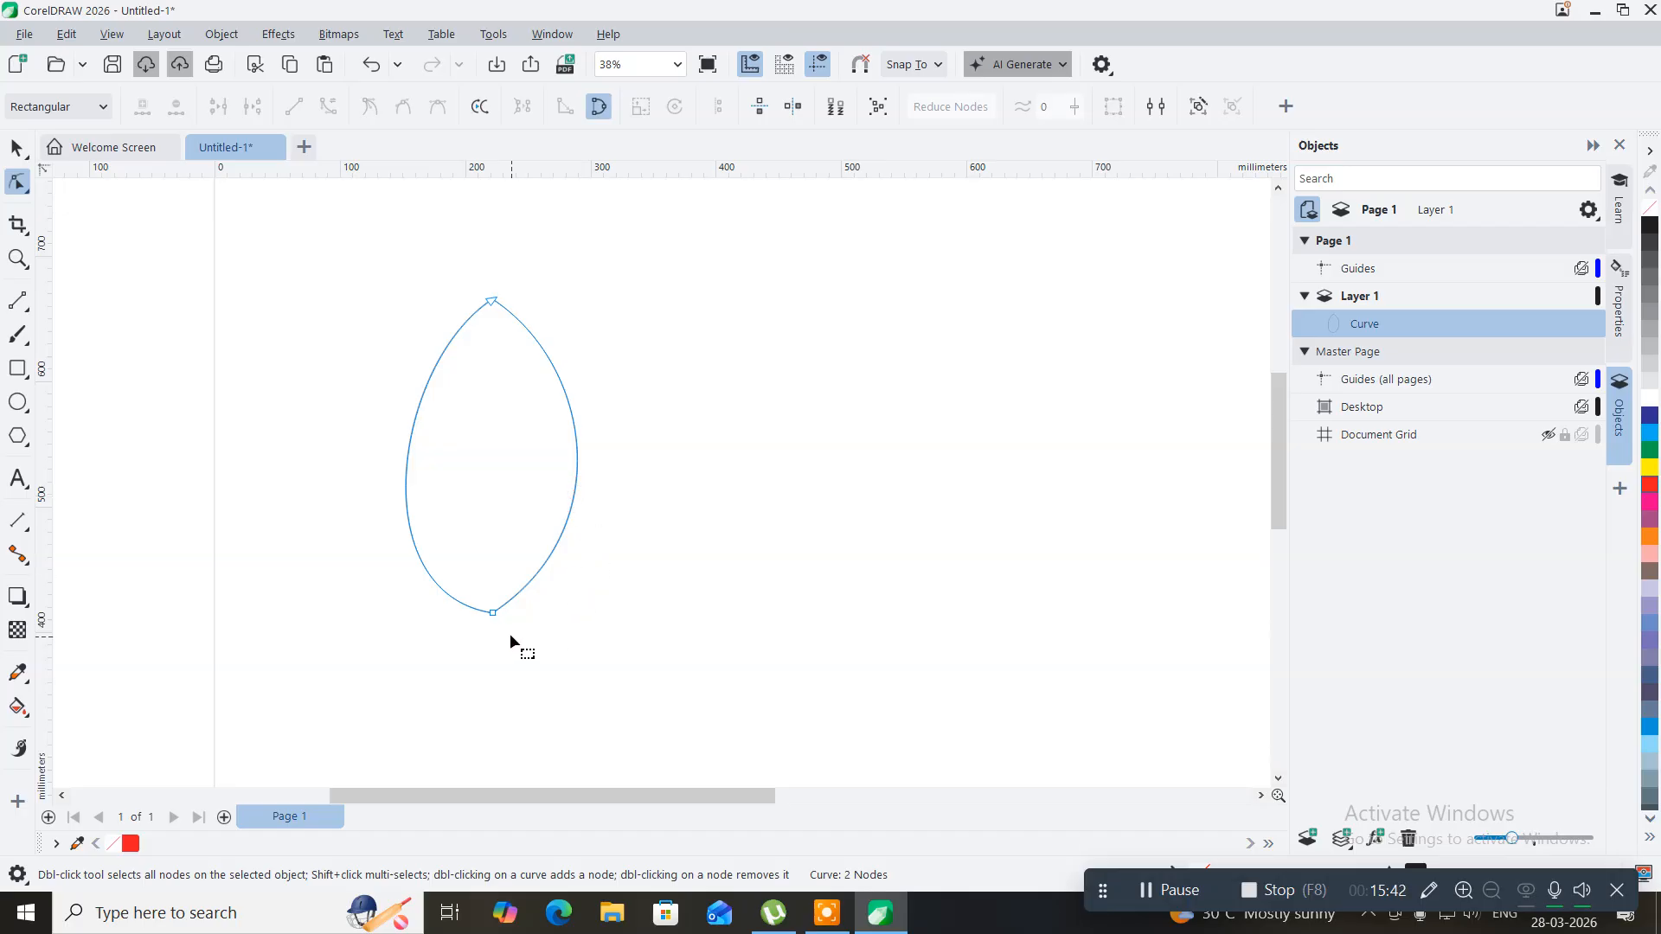
left_click(491, 615)
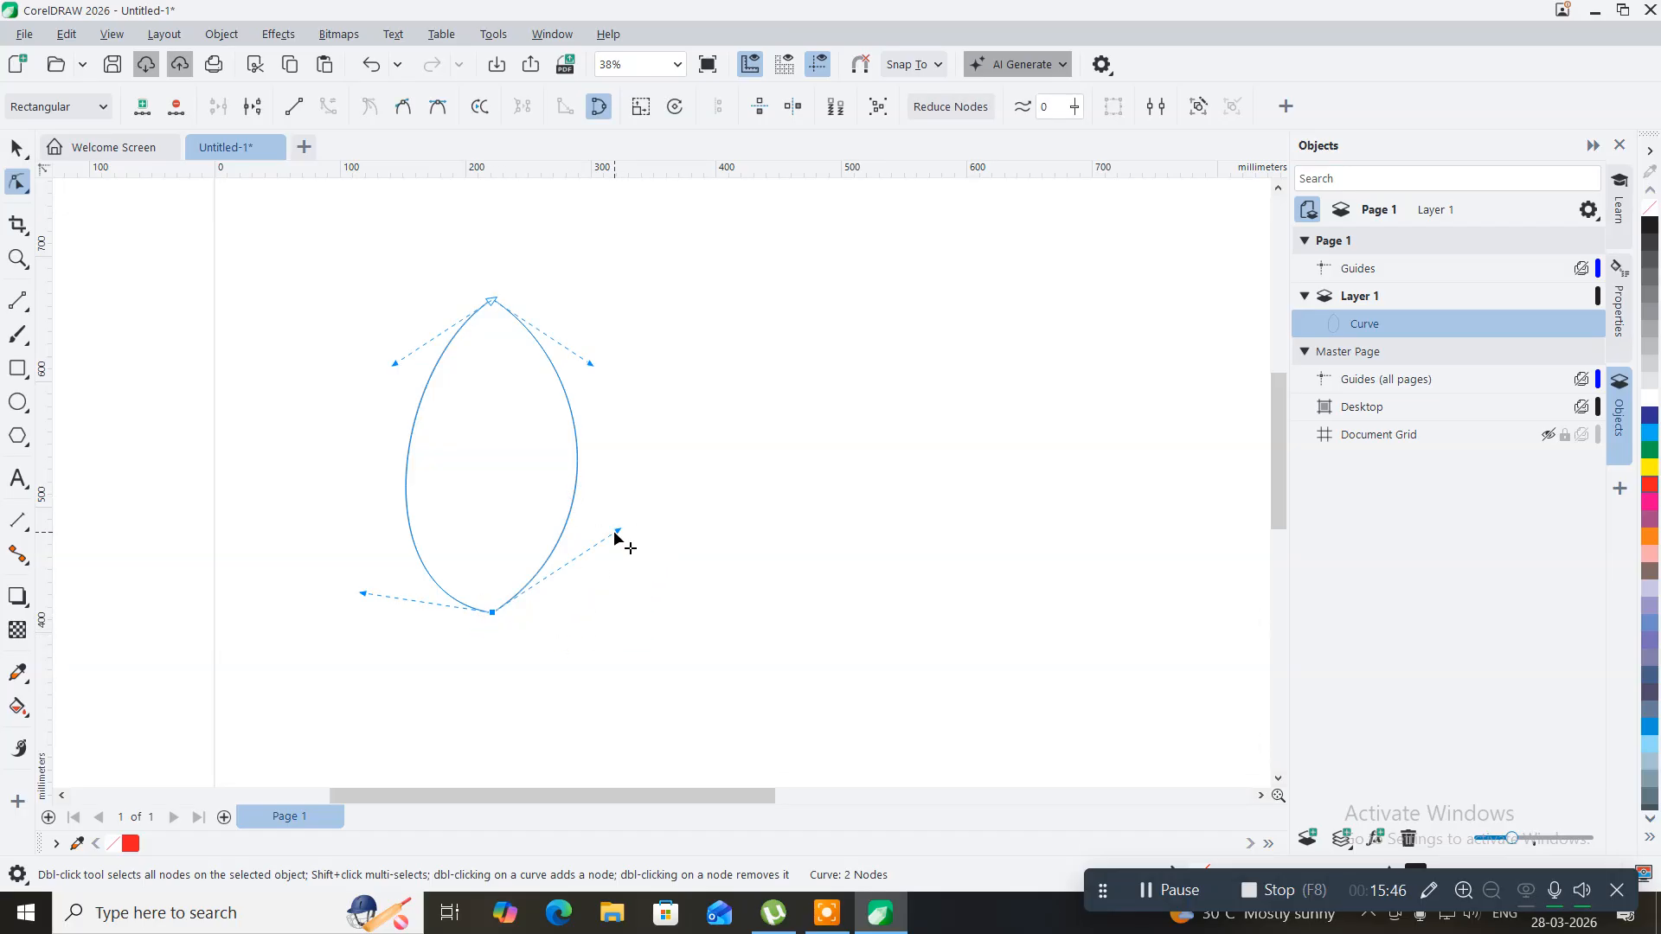
left_click_drag(617, 530, 610, 596)
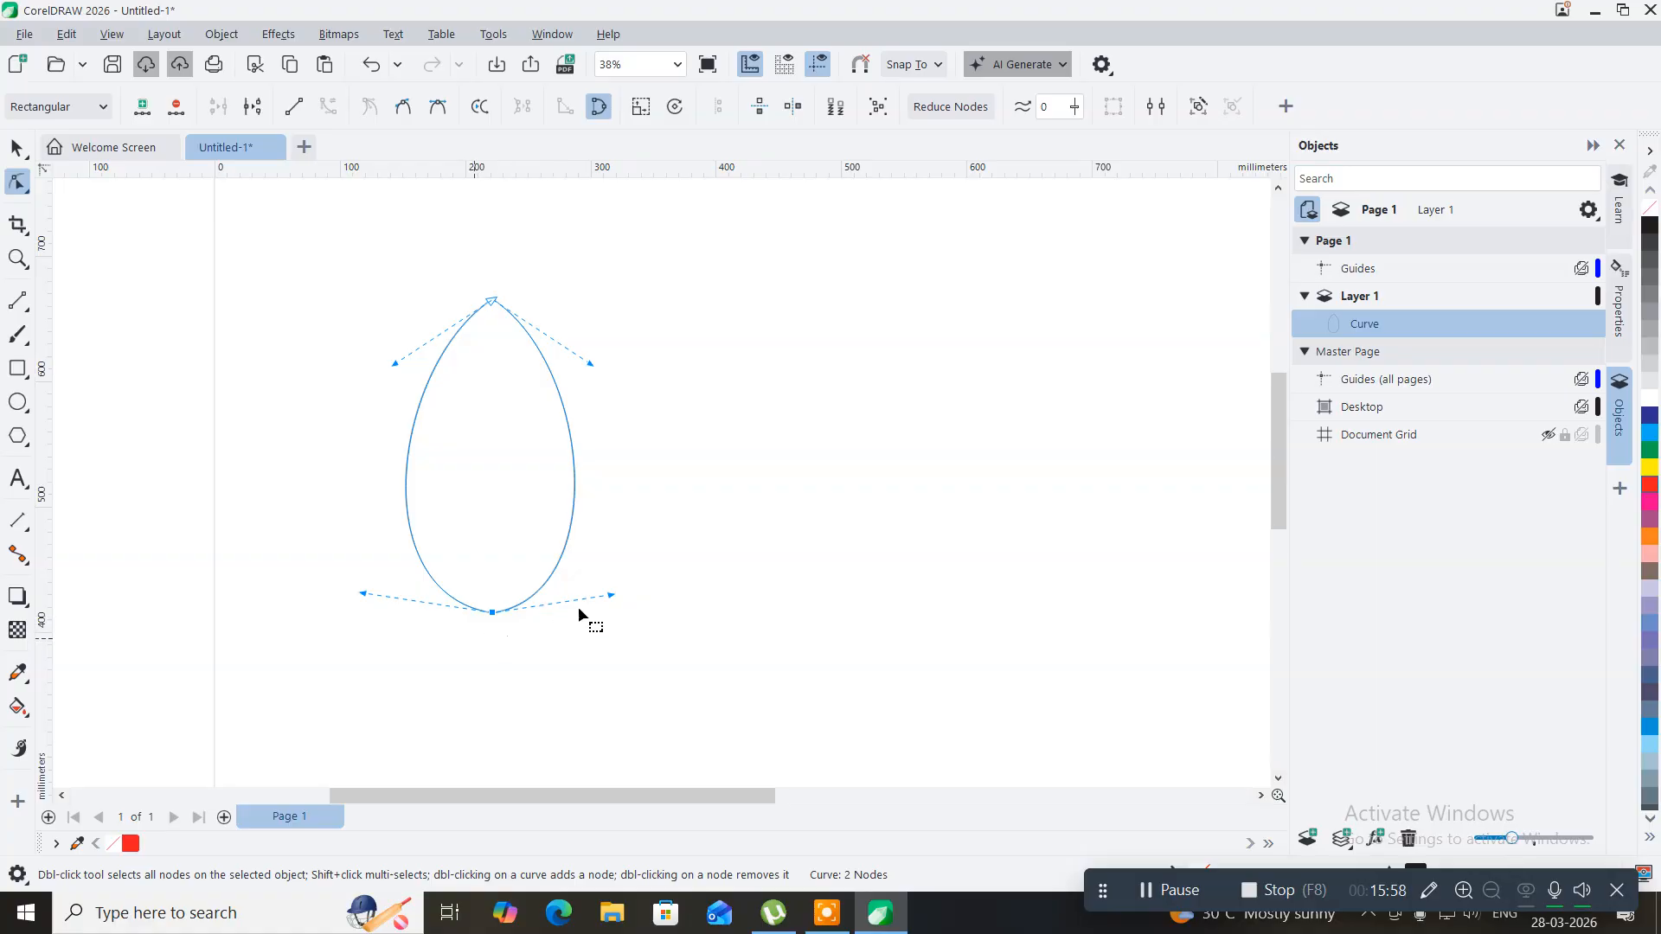
- Paste a copy of the petal, rotate it about 25° clockwise and place it overlapping the original's right side
left_click(14, 149)
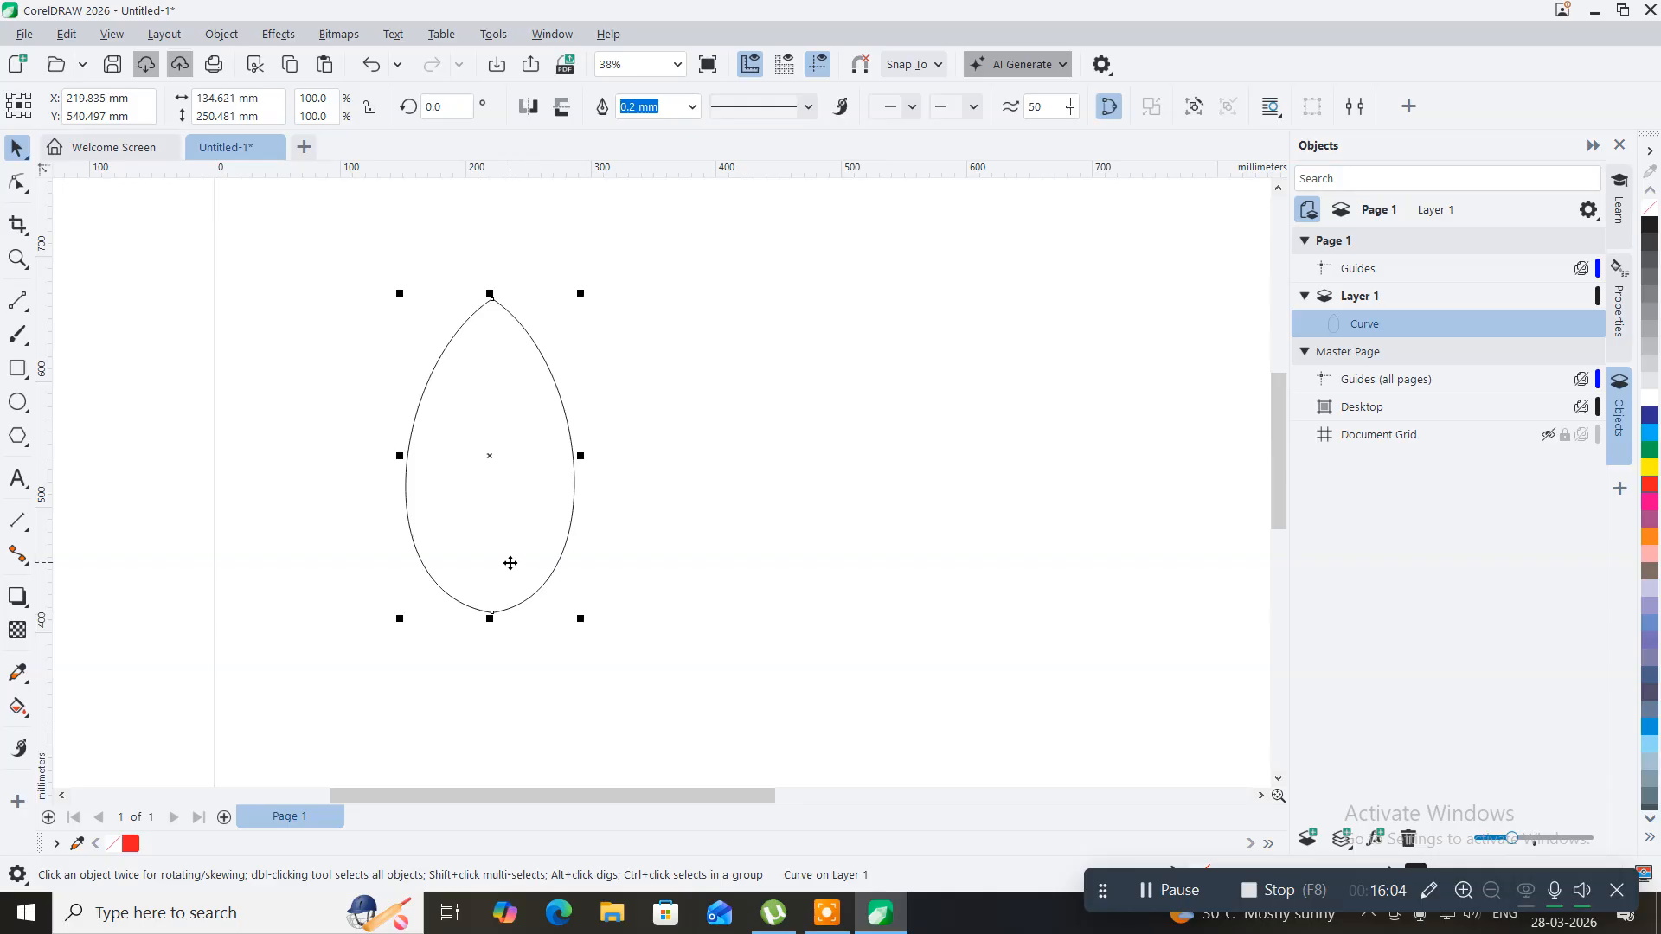
key("ctrl+v")
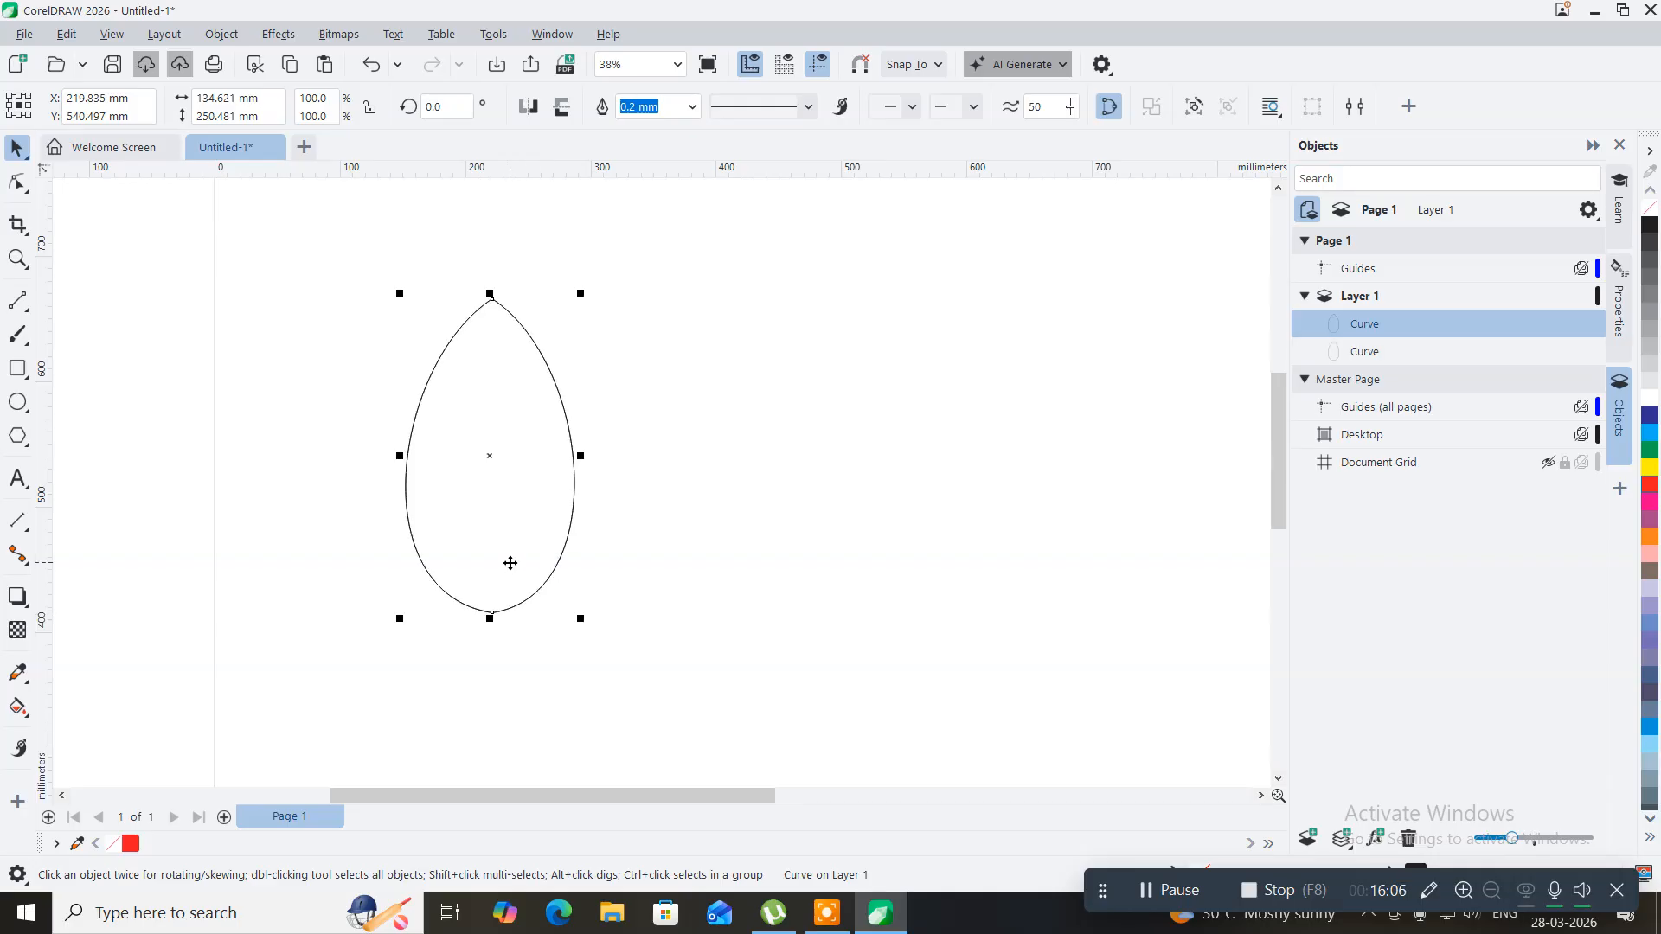
left_click_drag(497, 550, 575, 536)
left_click(579, 487)
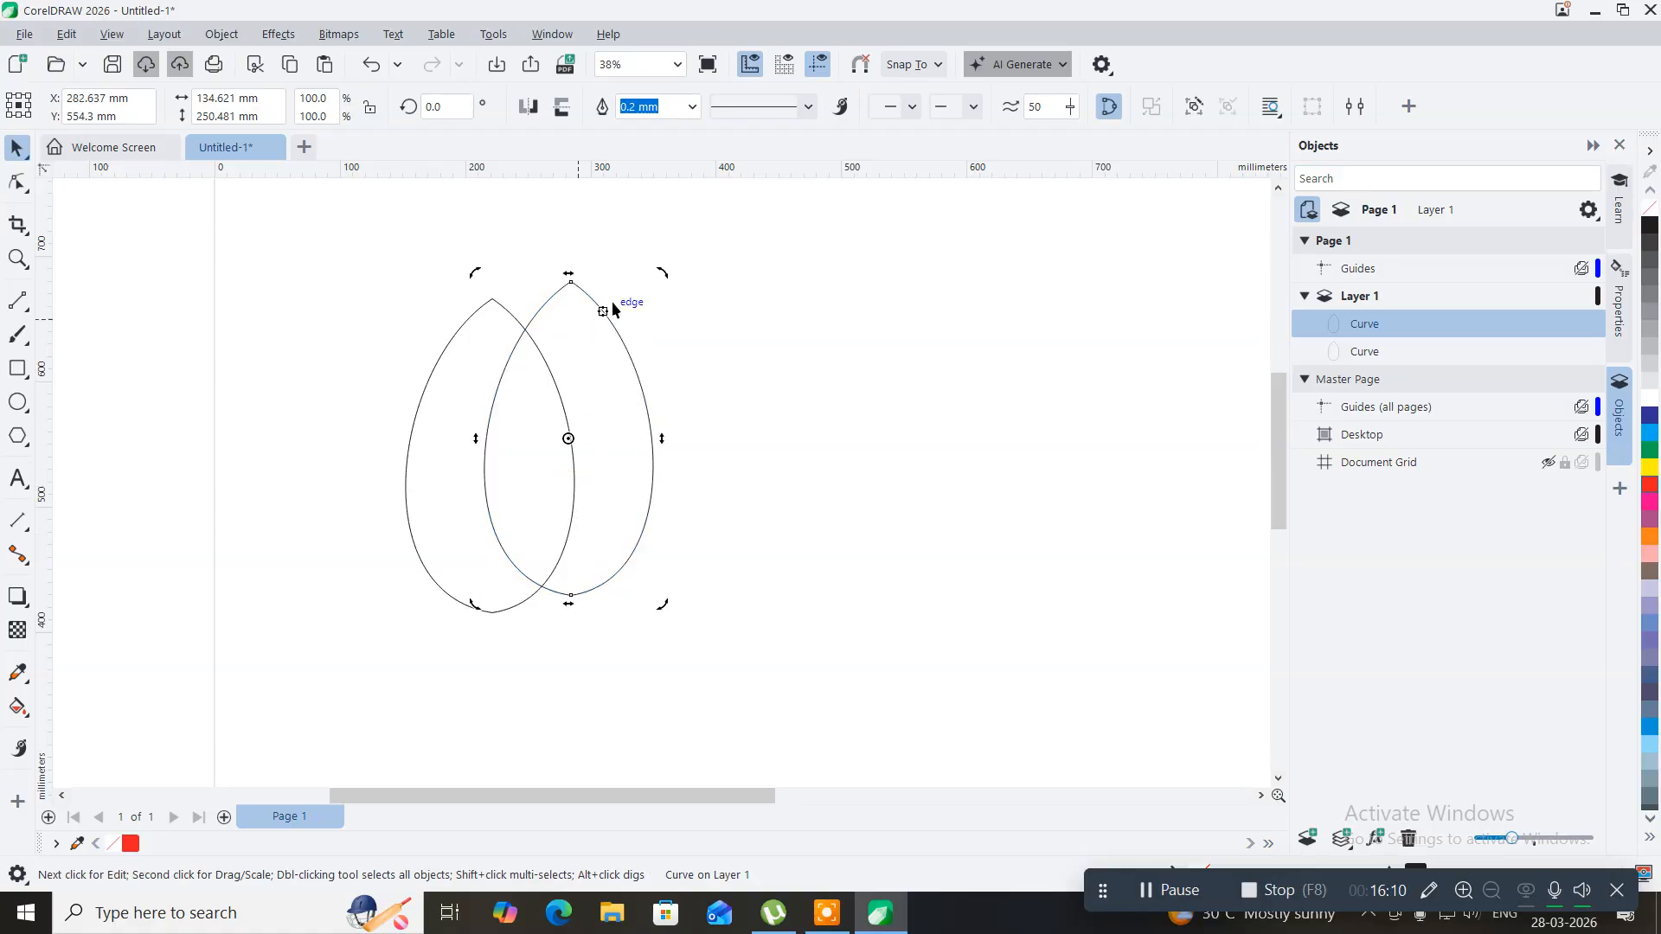
left_click_drag(662, 265, 727, 333)
left_click_drag(536, 483, 614, 468)
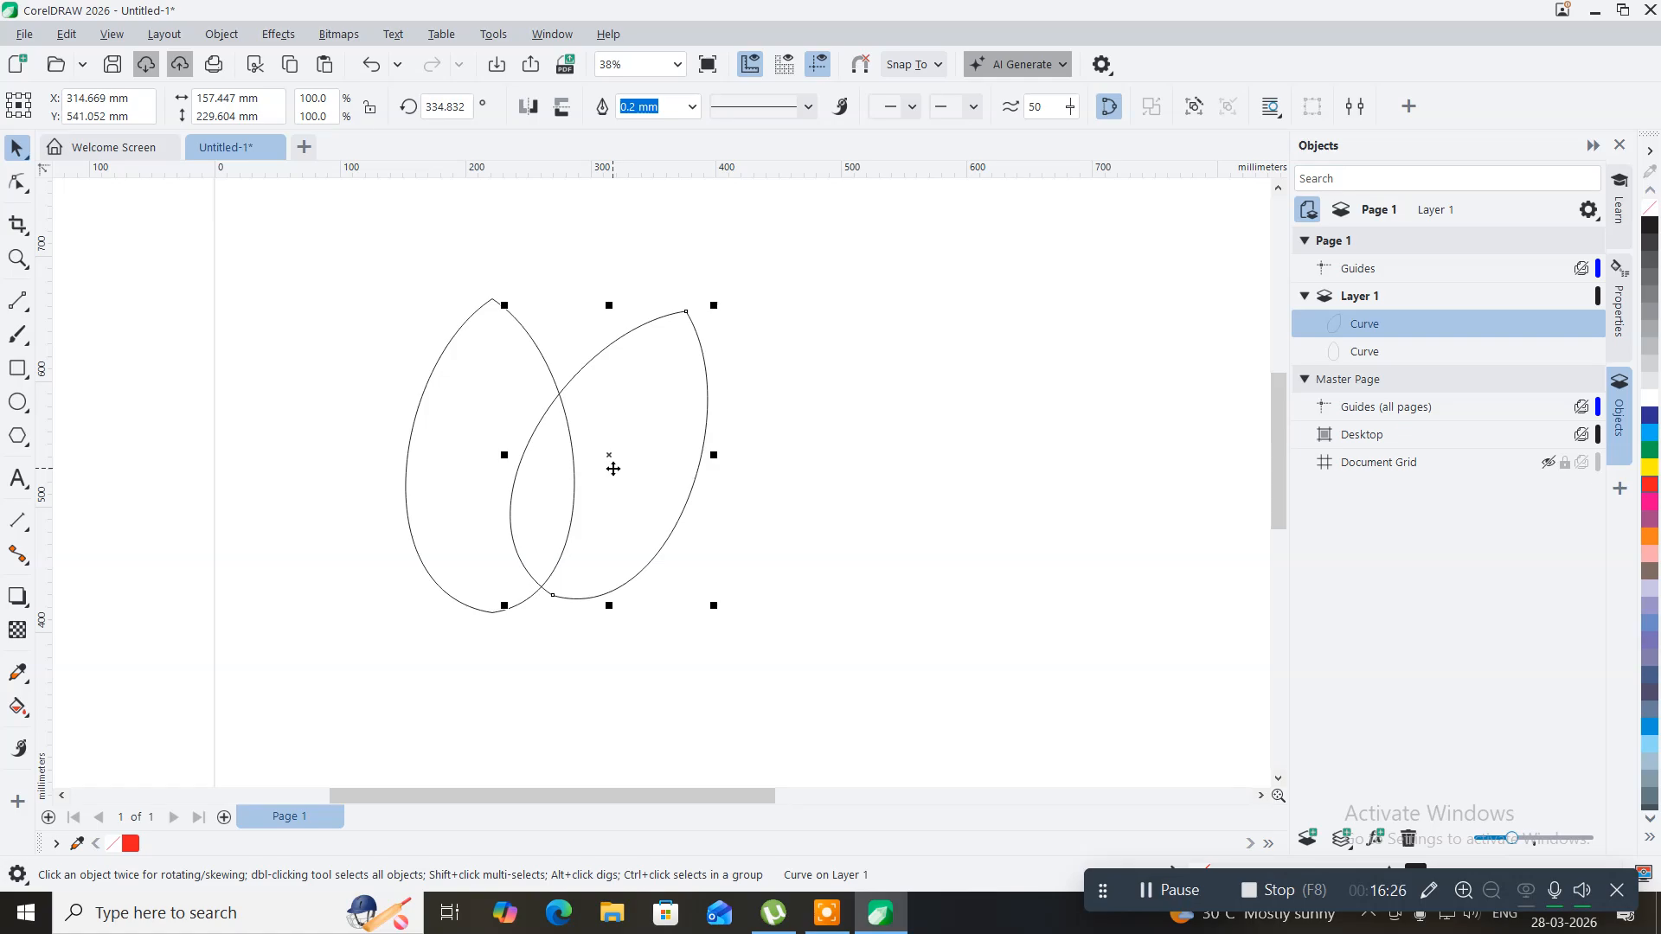
- Duplicate the tilted petal, mirror the copy horizontally and move it about 184 mm left to the centre petal's other side
key("ctrl+c")
key("ctrl+v")
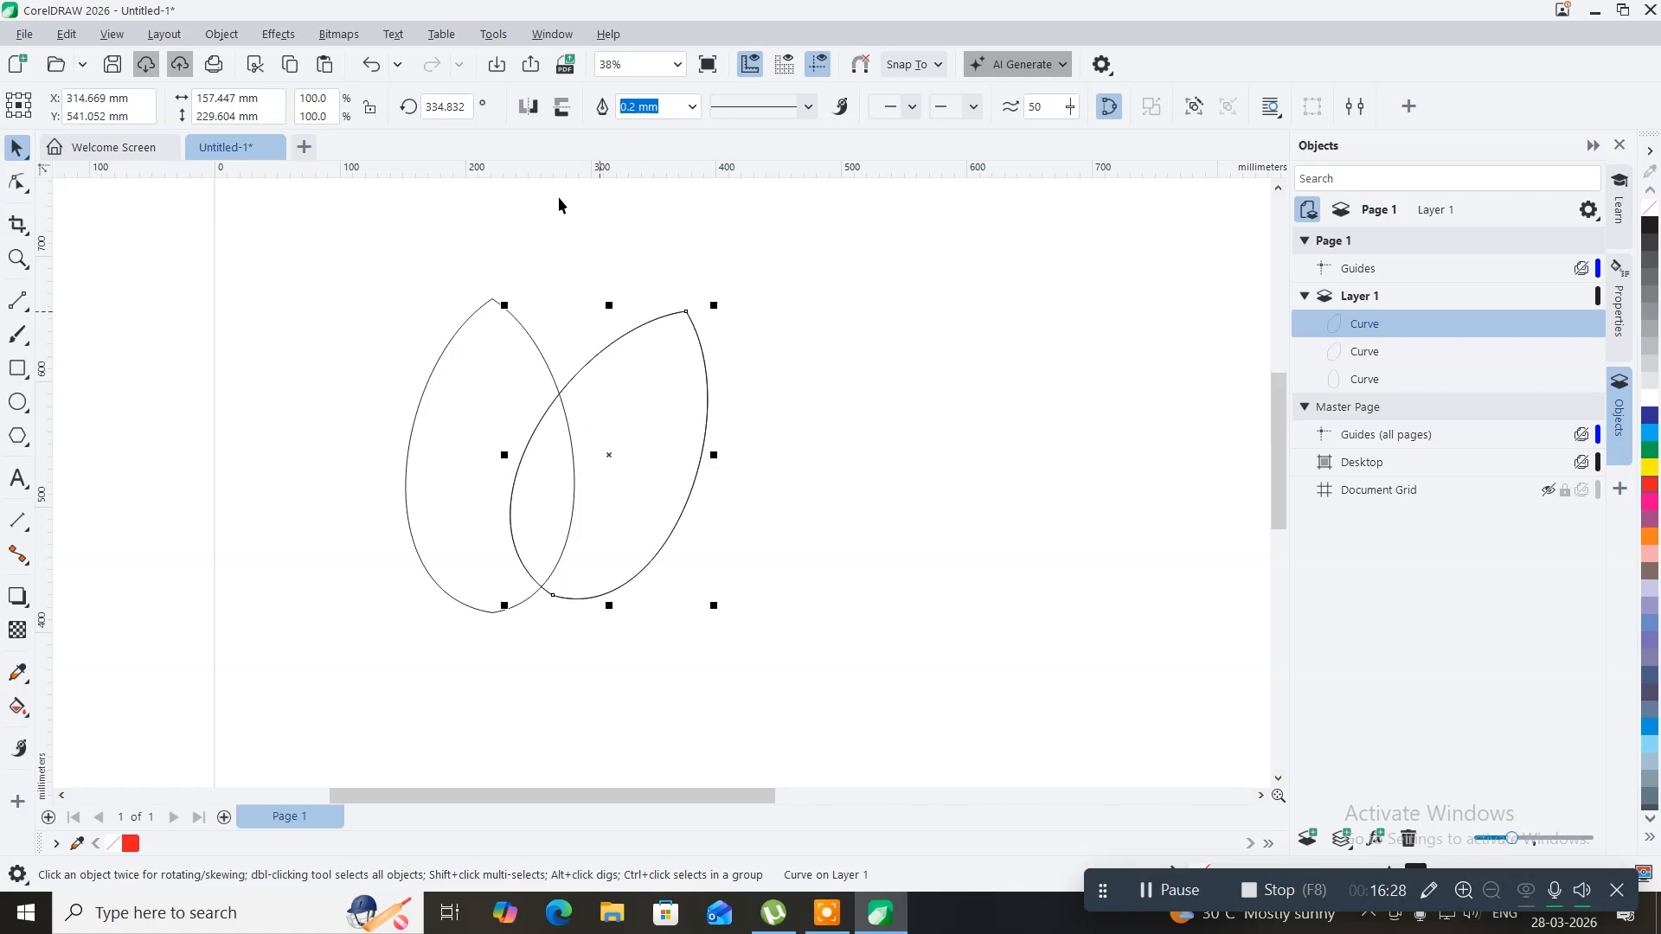
left_click(519, 112)
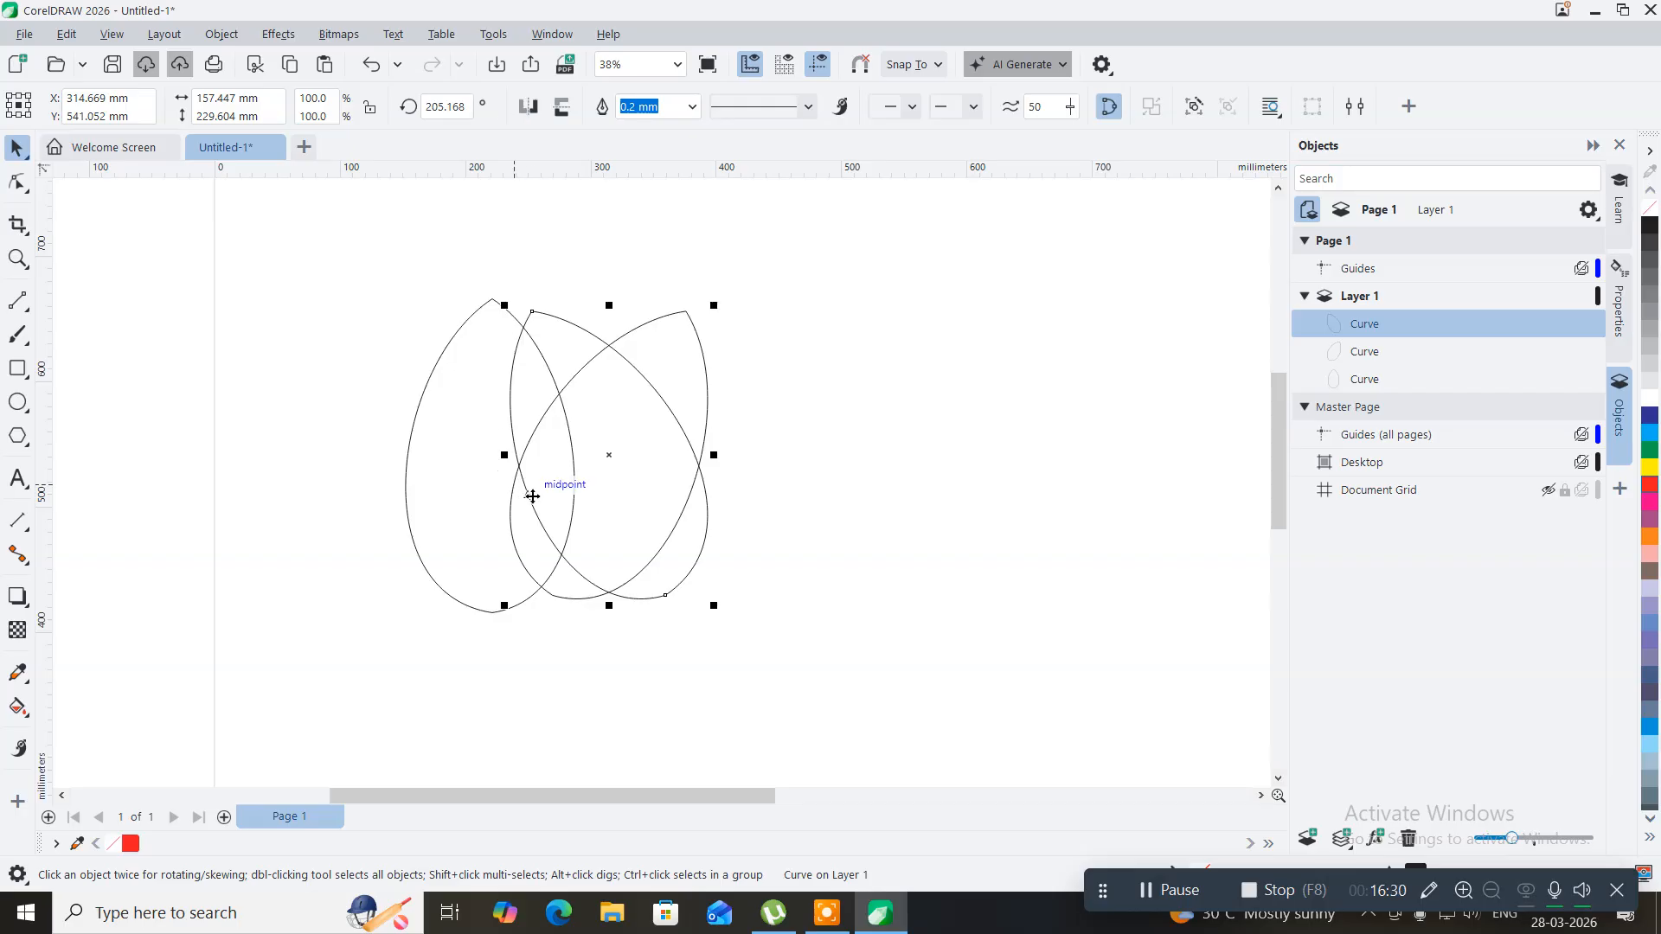
left_click_drag(605, 466, 378, 467)
left_click(337, 699)
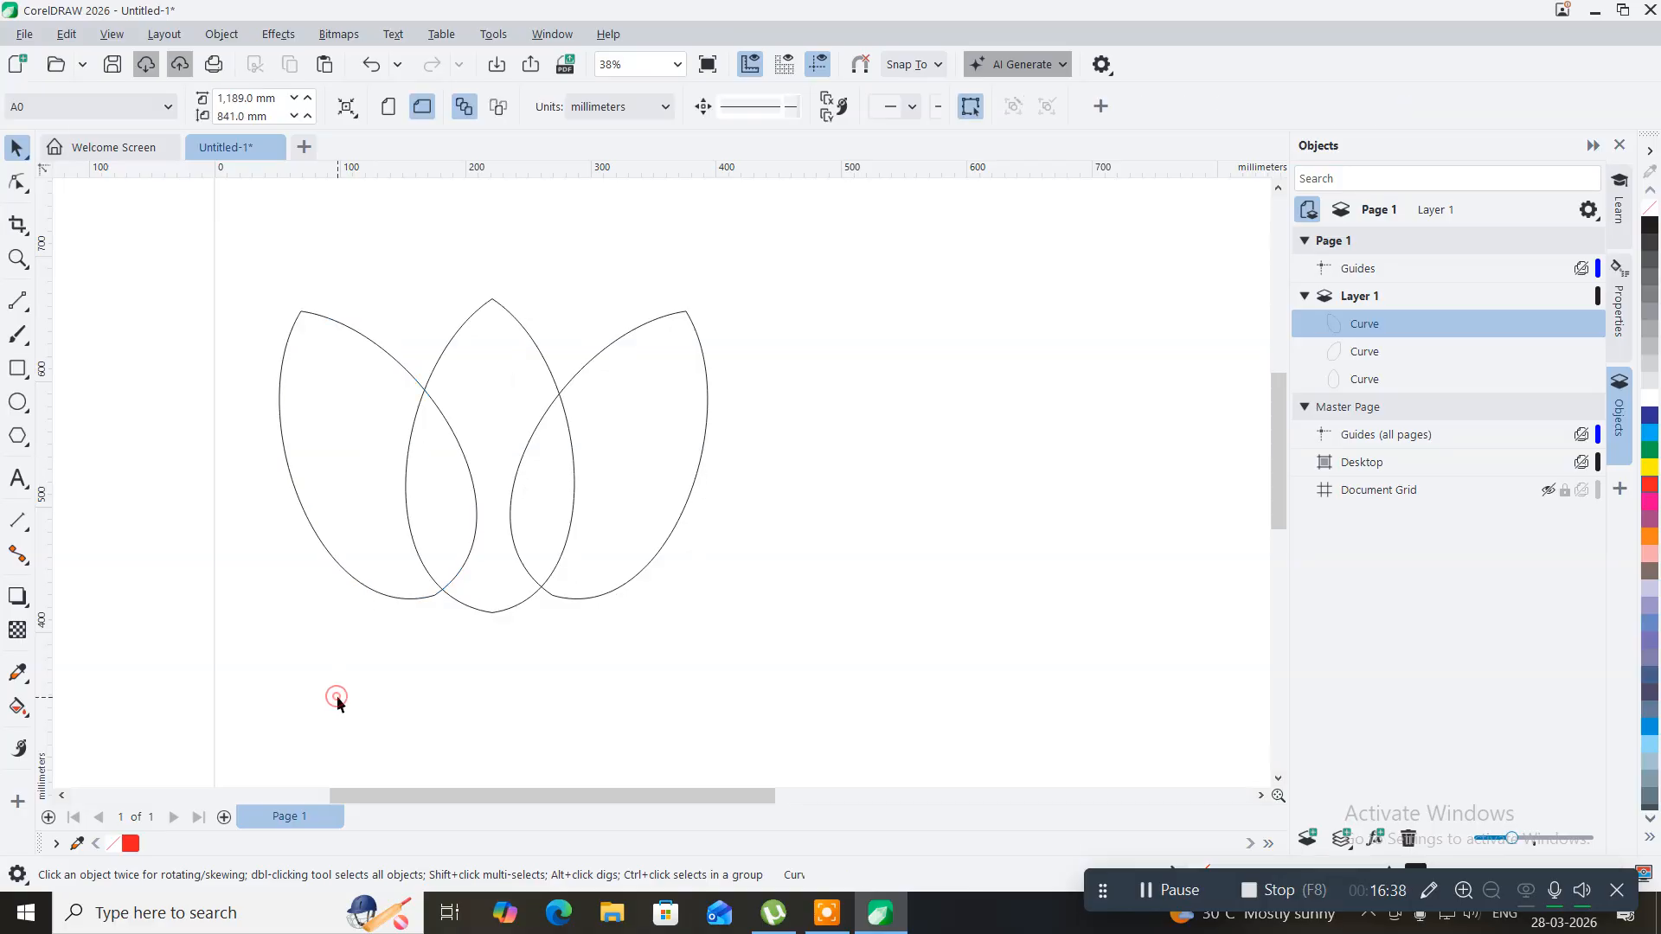
- Select all three petals and use Trim to cut the overlapping side petals out of the centre petal
left_click_drag(208, 247, 851, 727)
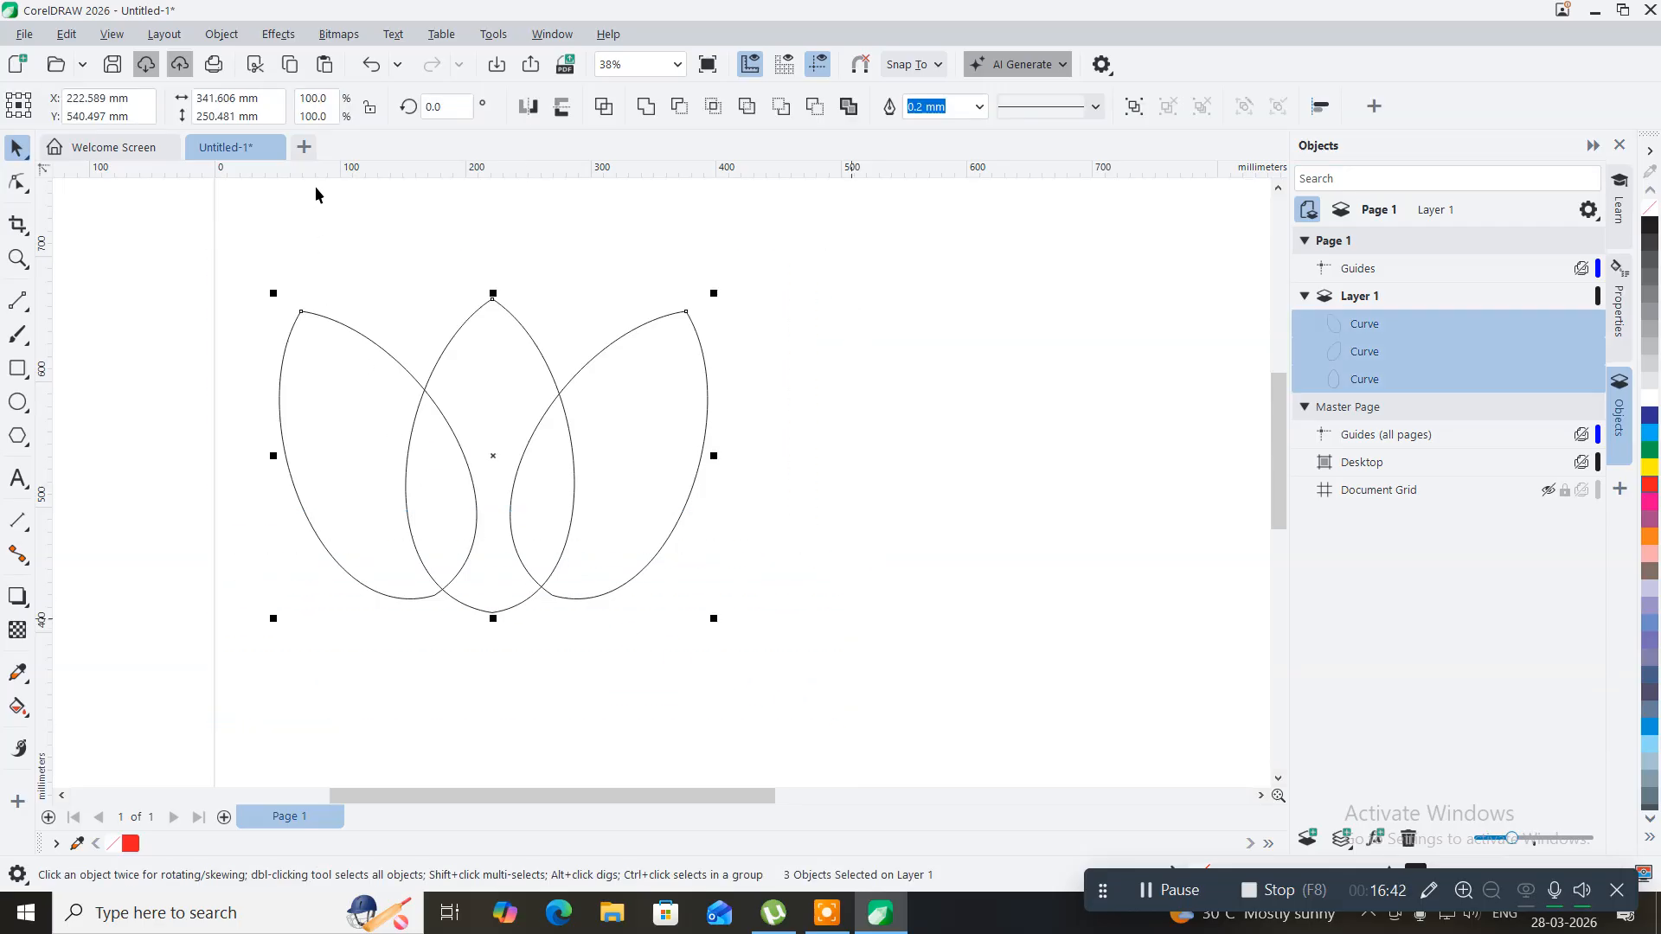
left_click(214, 41)
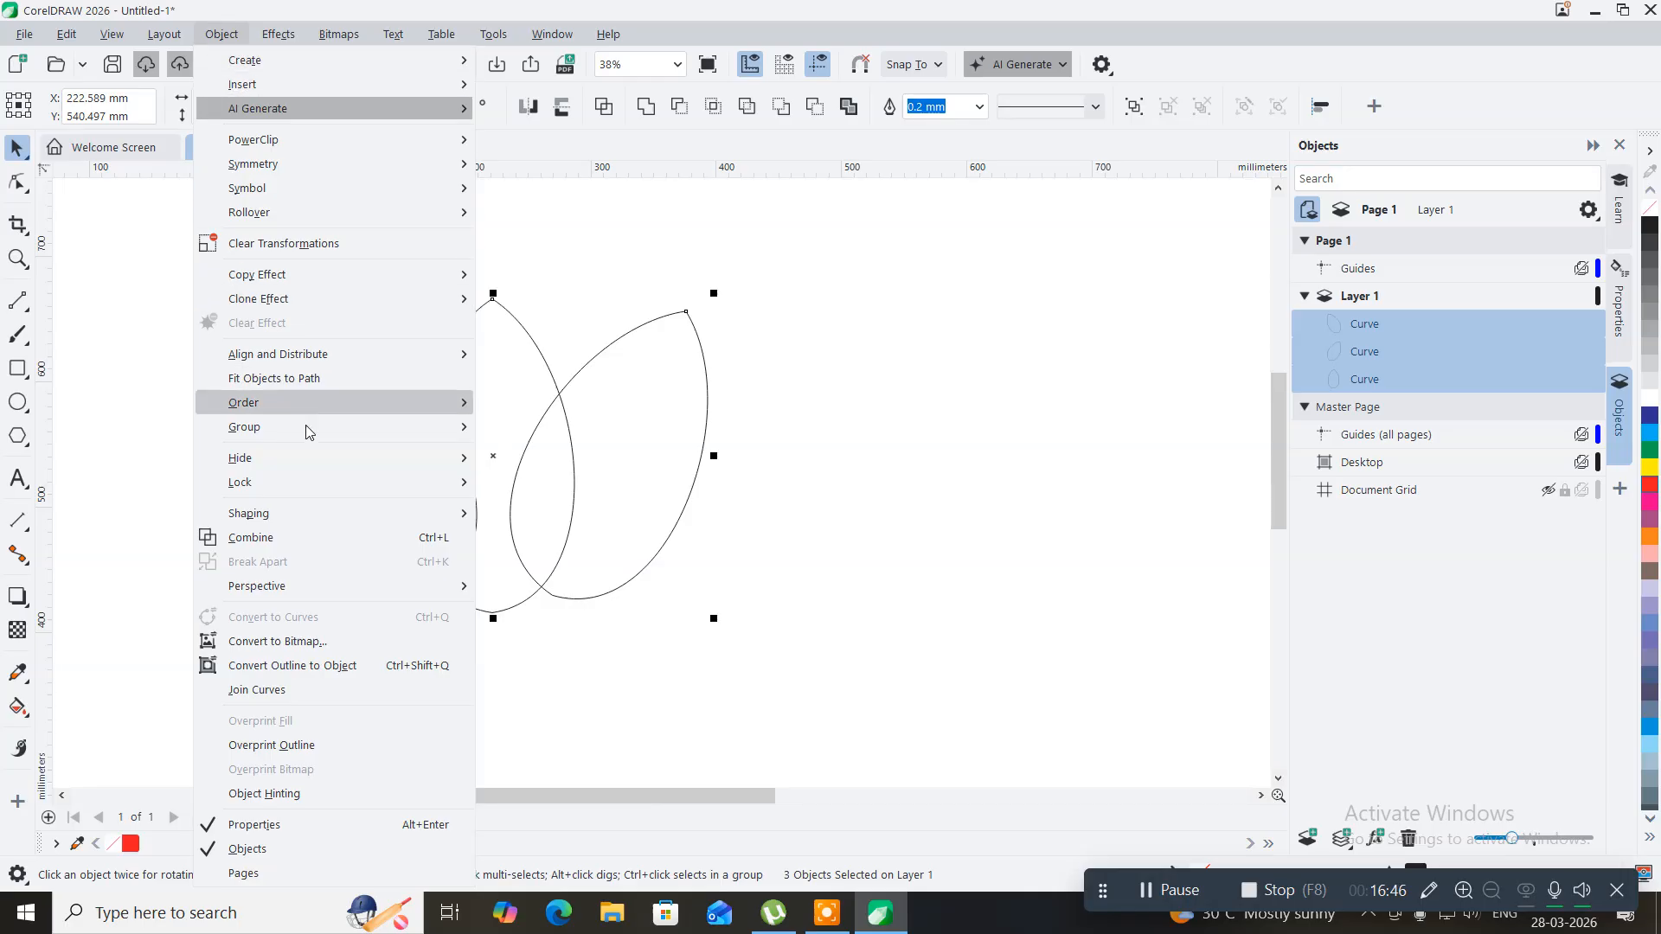
mouse_move(403, 510)
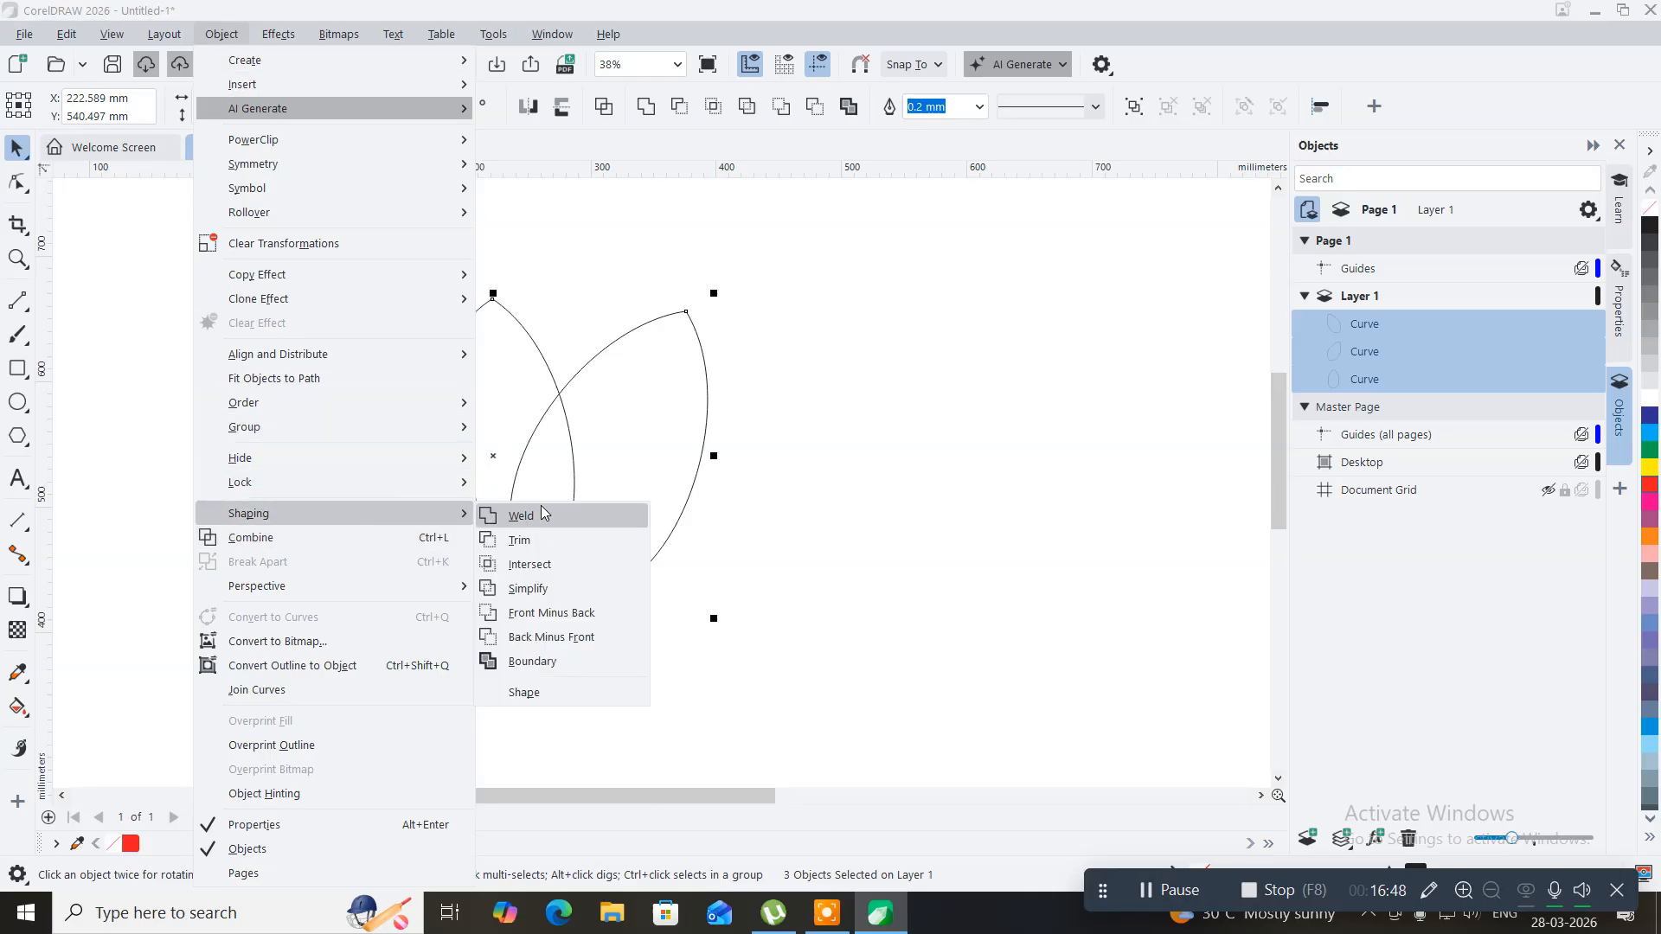
left_click(541, 537)
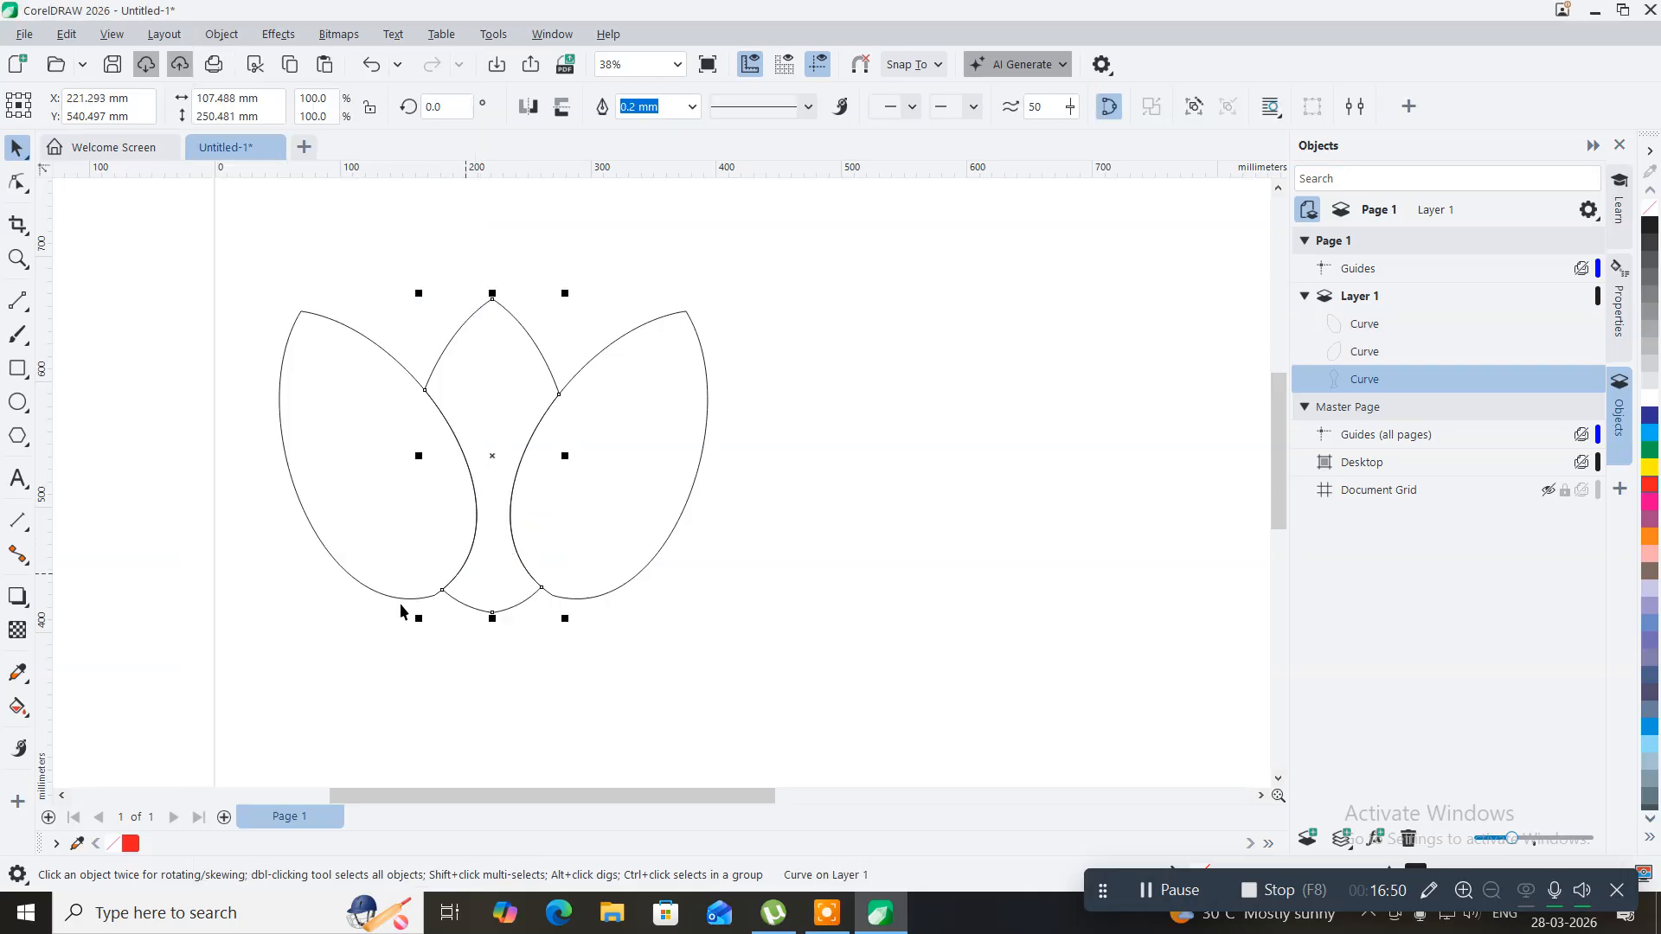
left_click(869, 569)
left_click(595, 453)
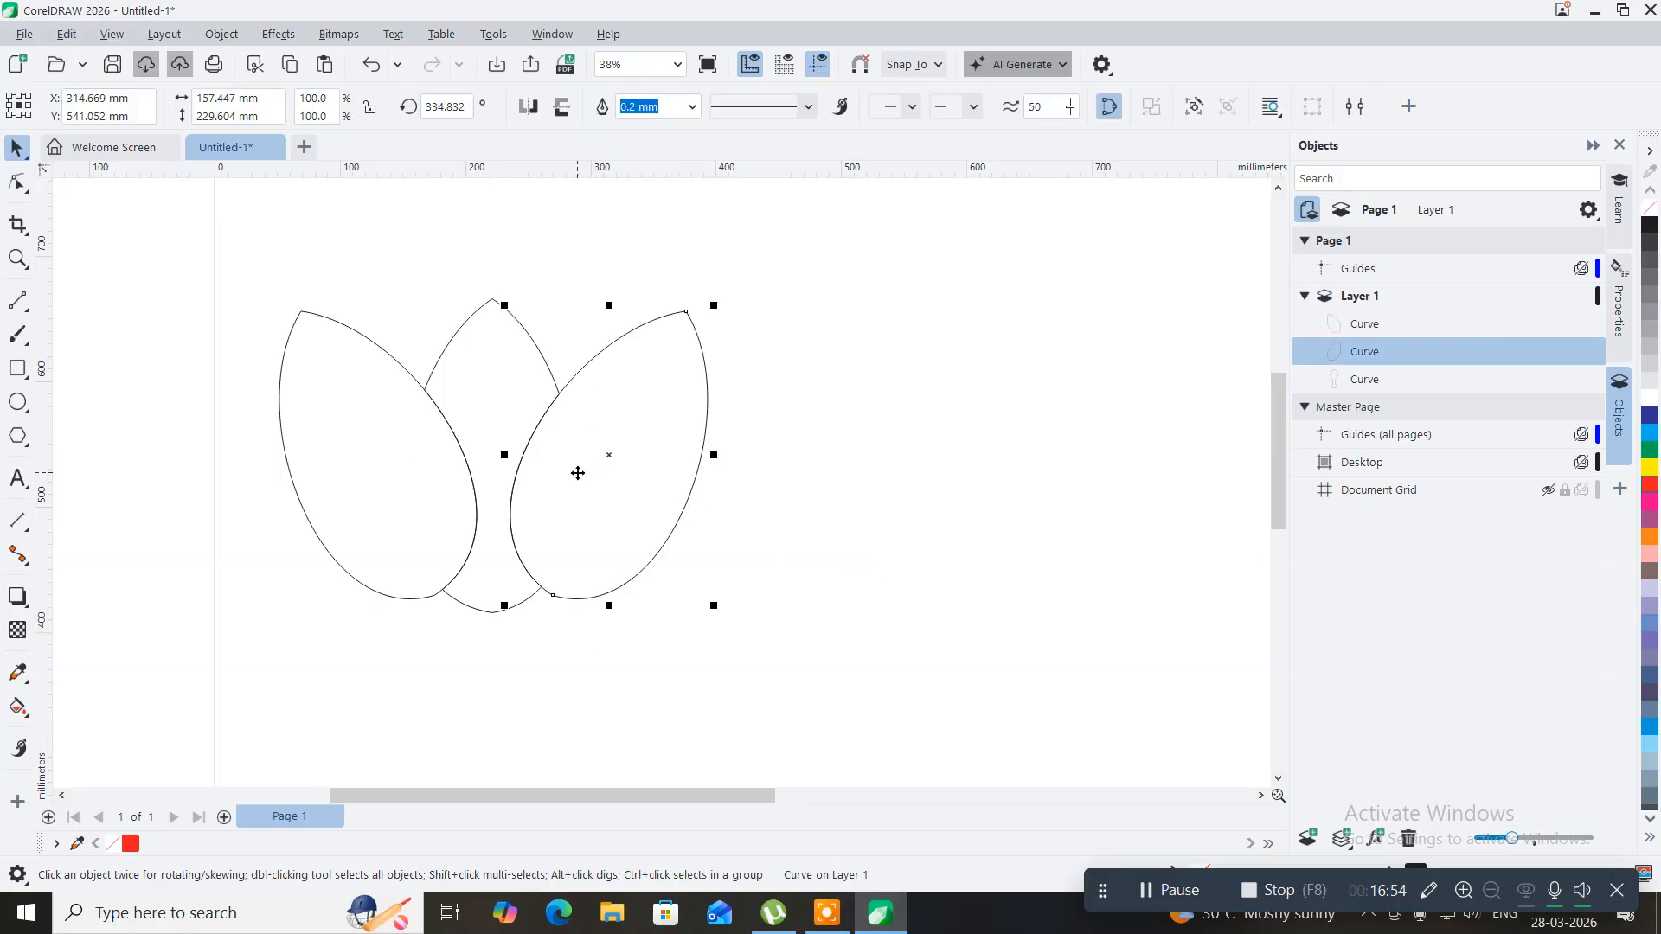
- Delete both side petals, keeping only the trimmed centre piece
key("Delete")
left_click(401, 475)
key("Delete")
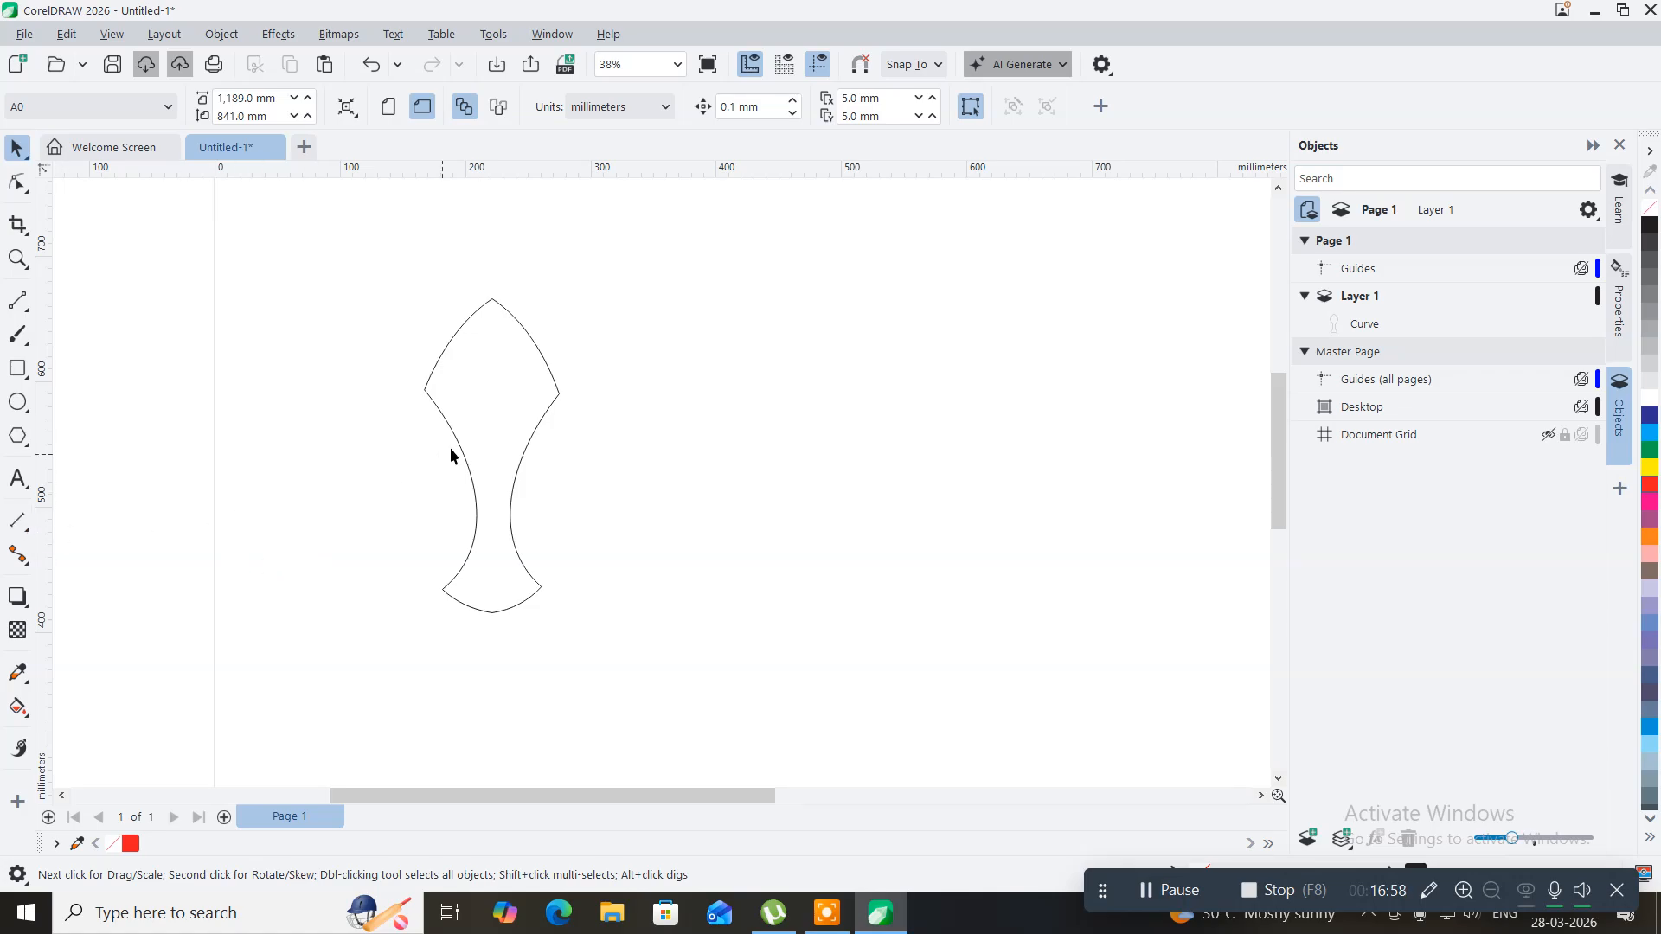
- Move the trimmed piece about 57 mm up and 10 mm left, and place its rotation centre below its base
left_click(486, 433)
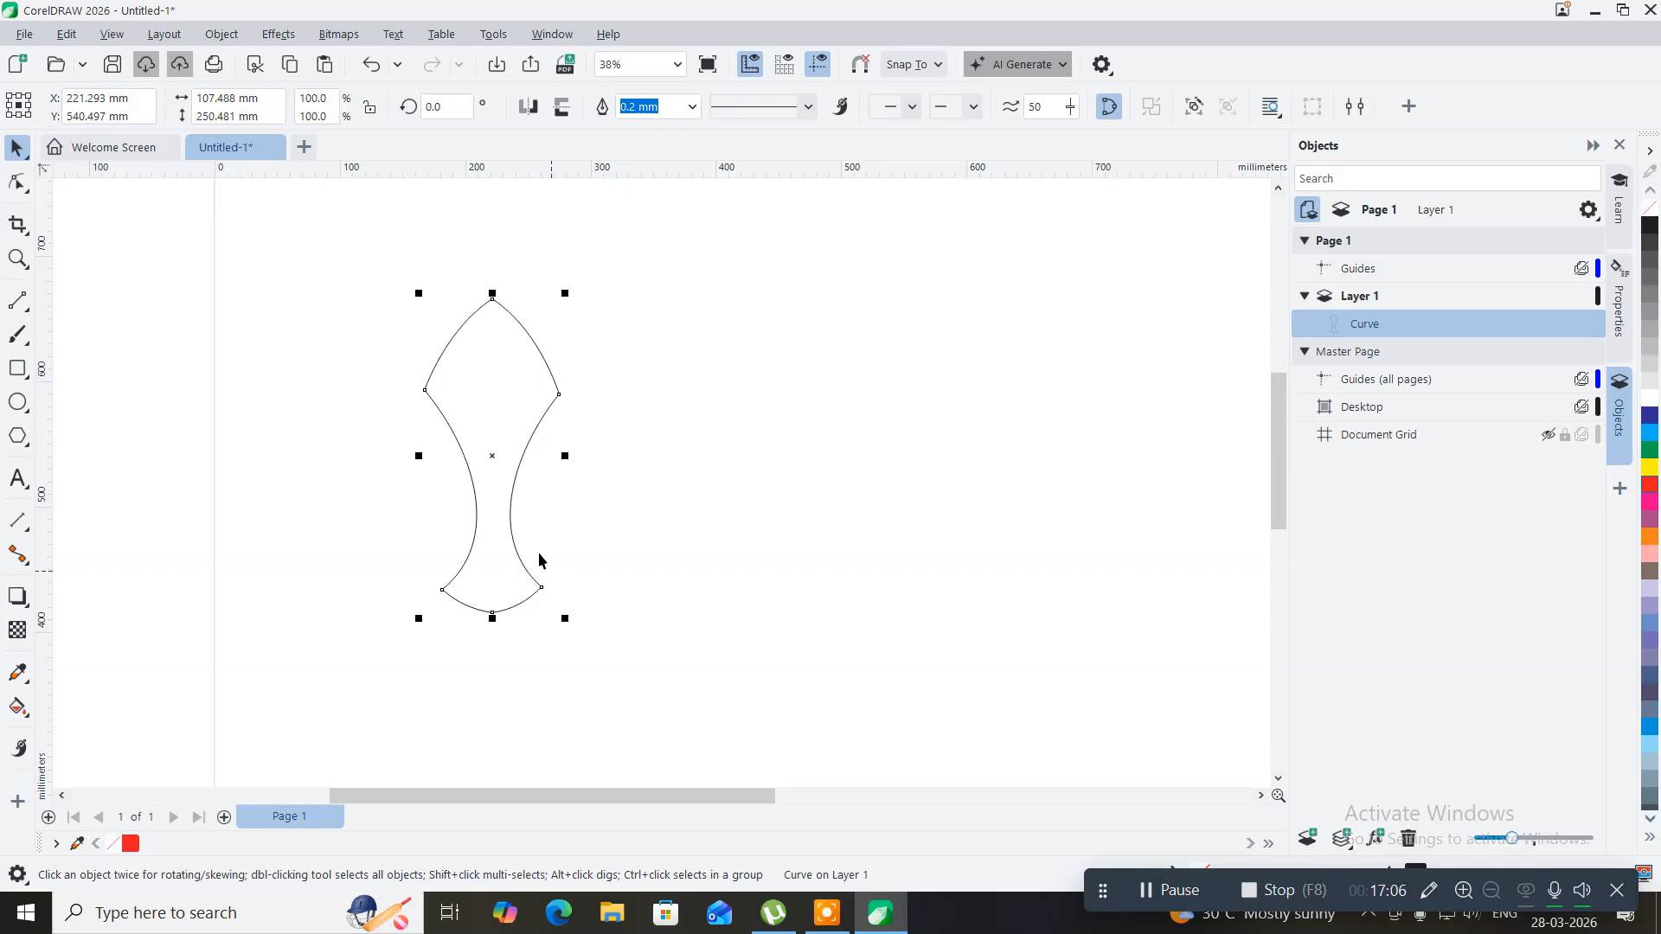
left_click_drag(489, 460, 508, 405)
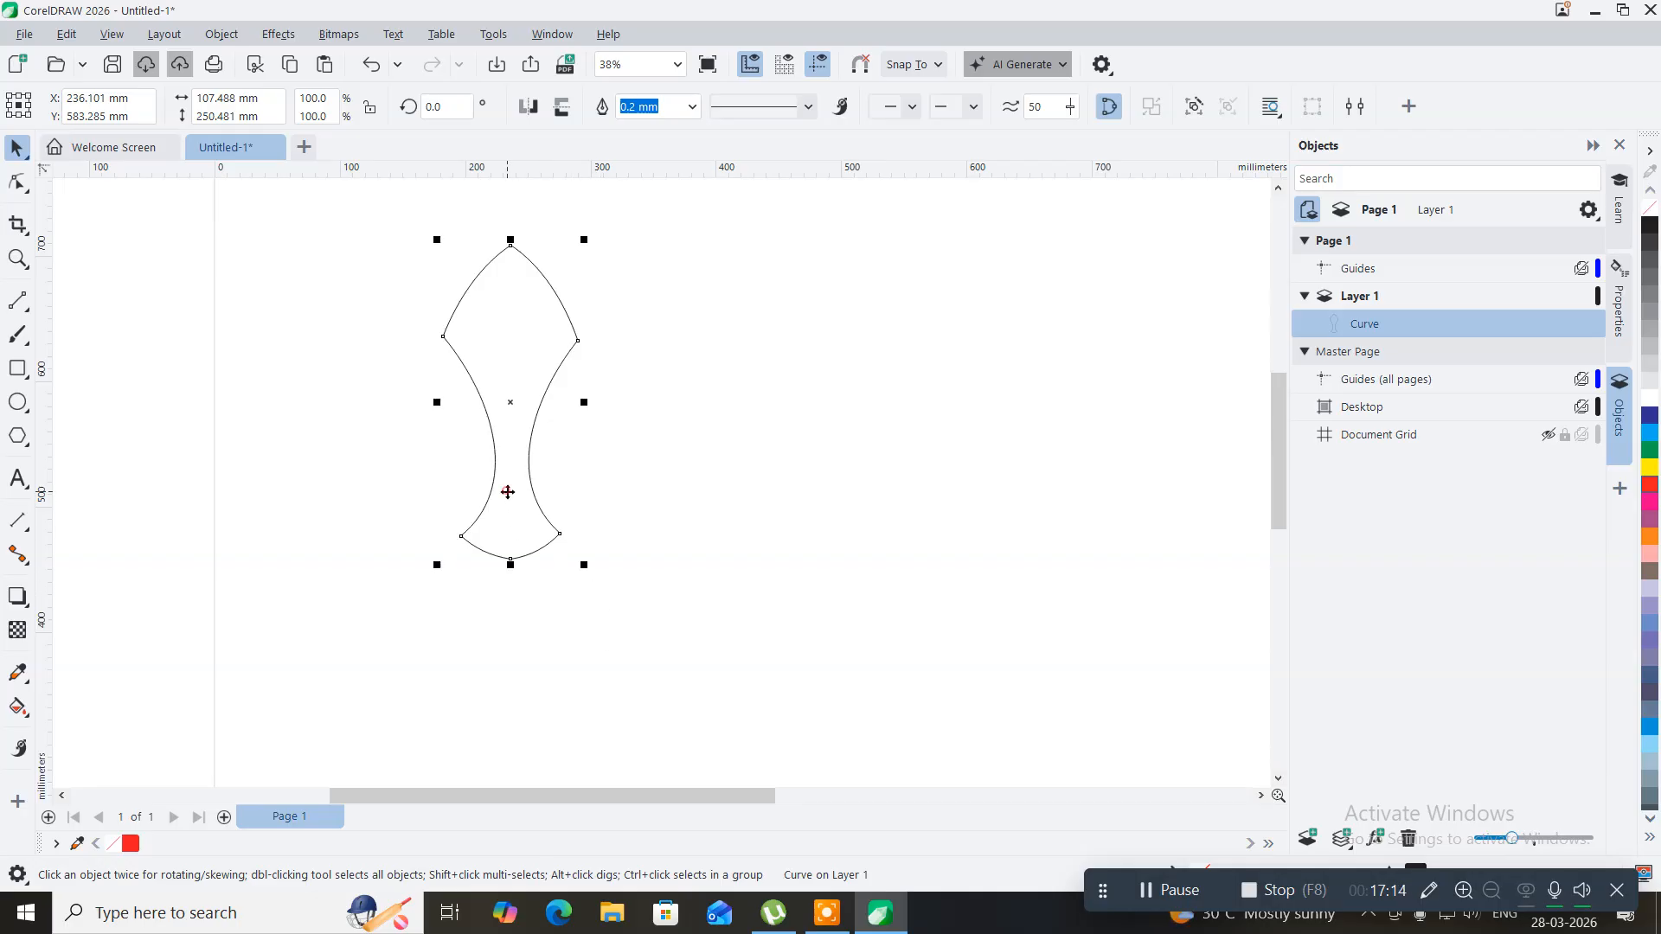
left_click_drag(502, 485, 473, 485)
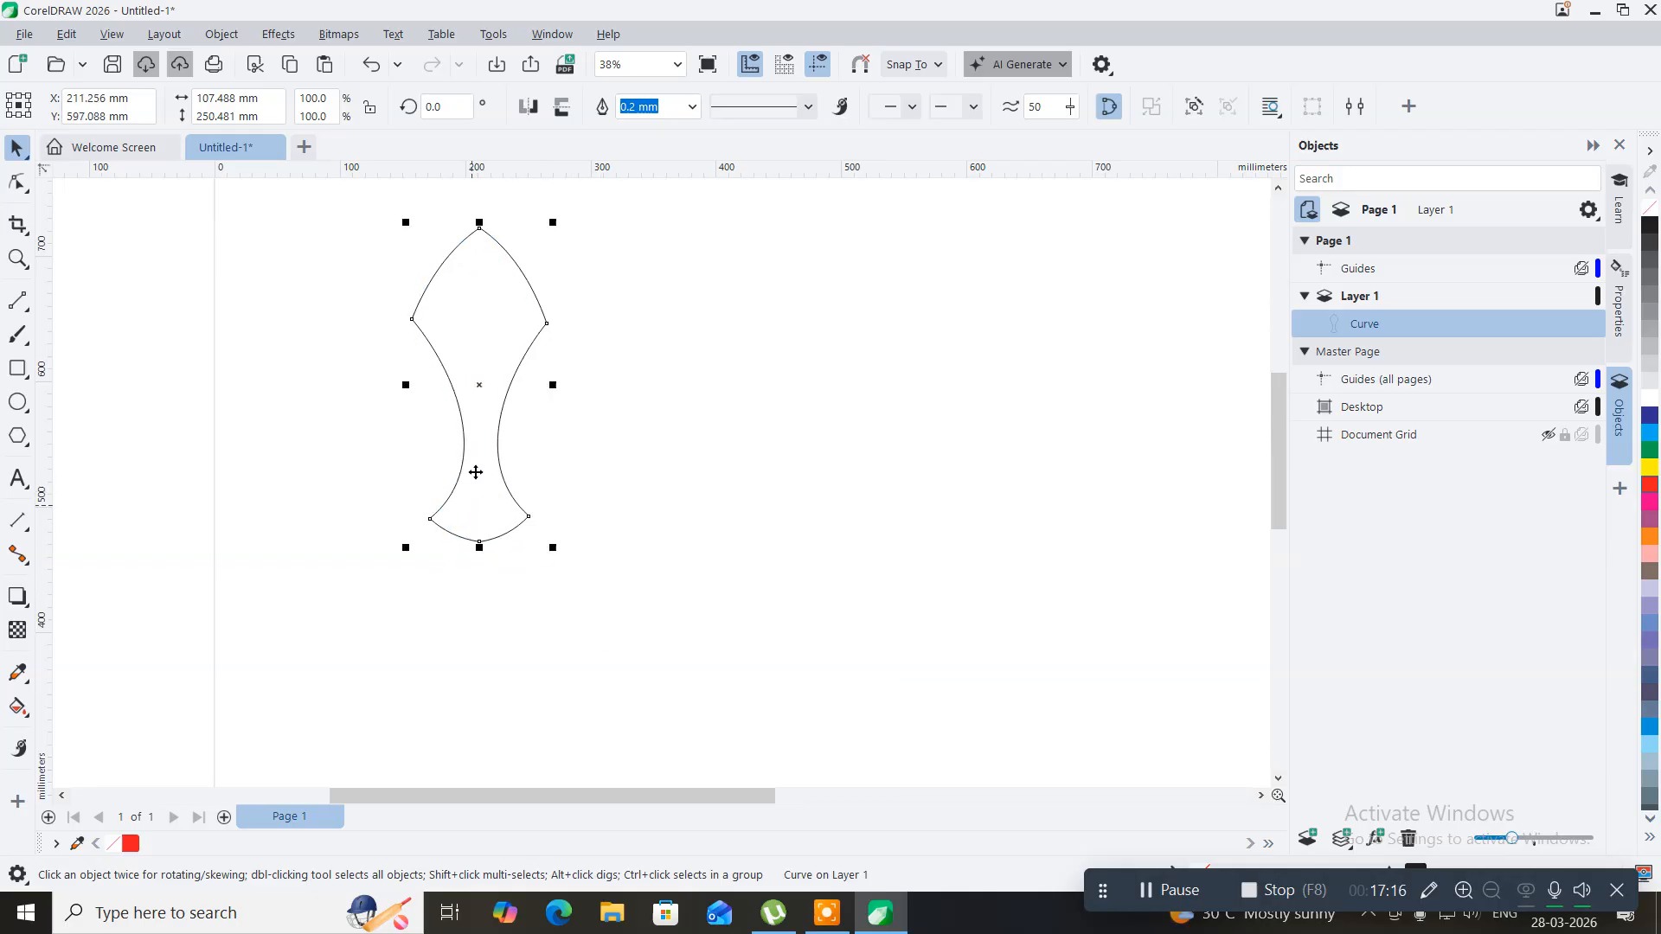
left_click(486, 415)
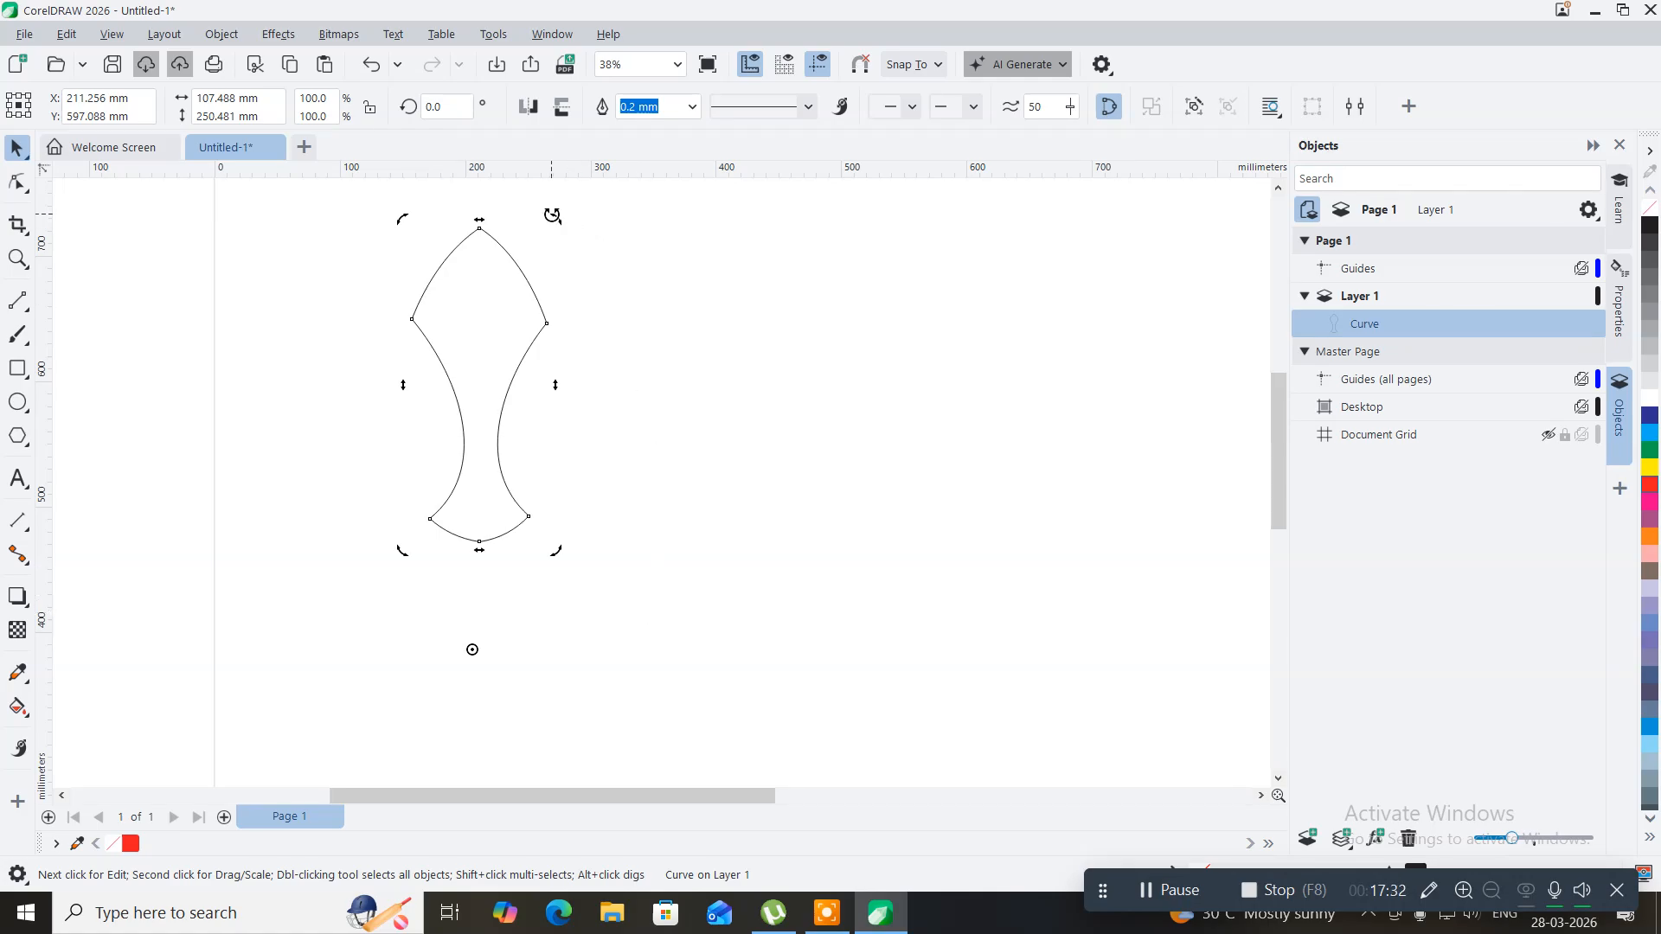
left_click_drag(552, 215, 763, 405)
right_click(762, 406)
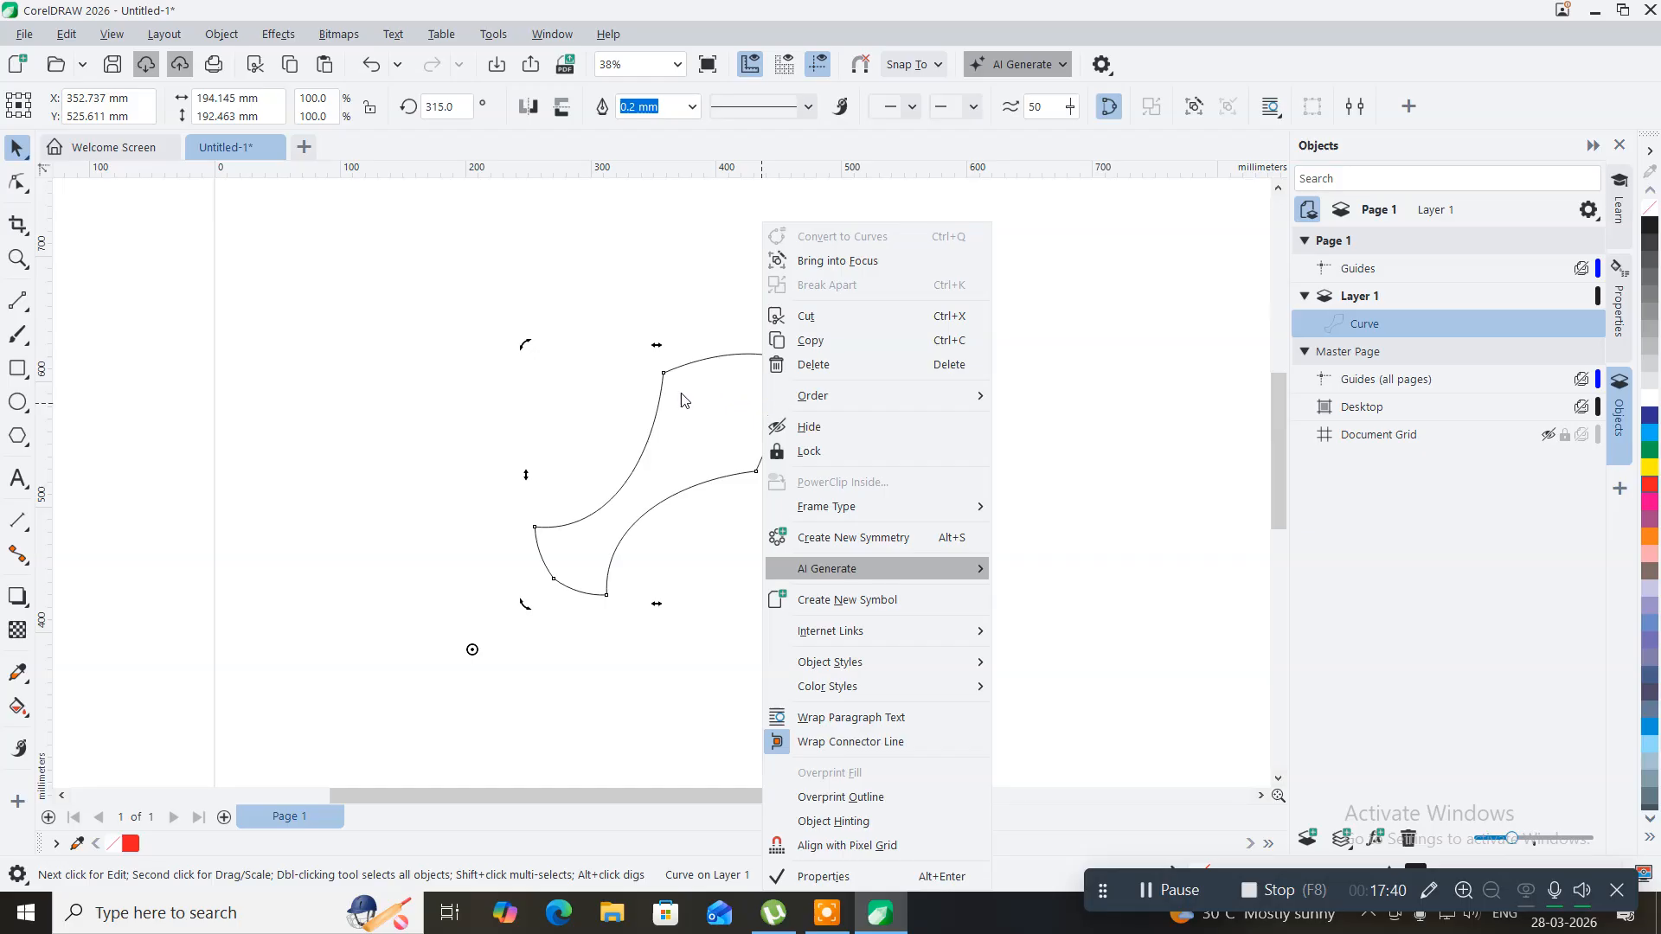
left_click(355, 371)
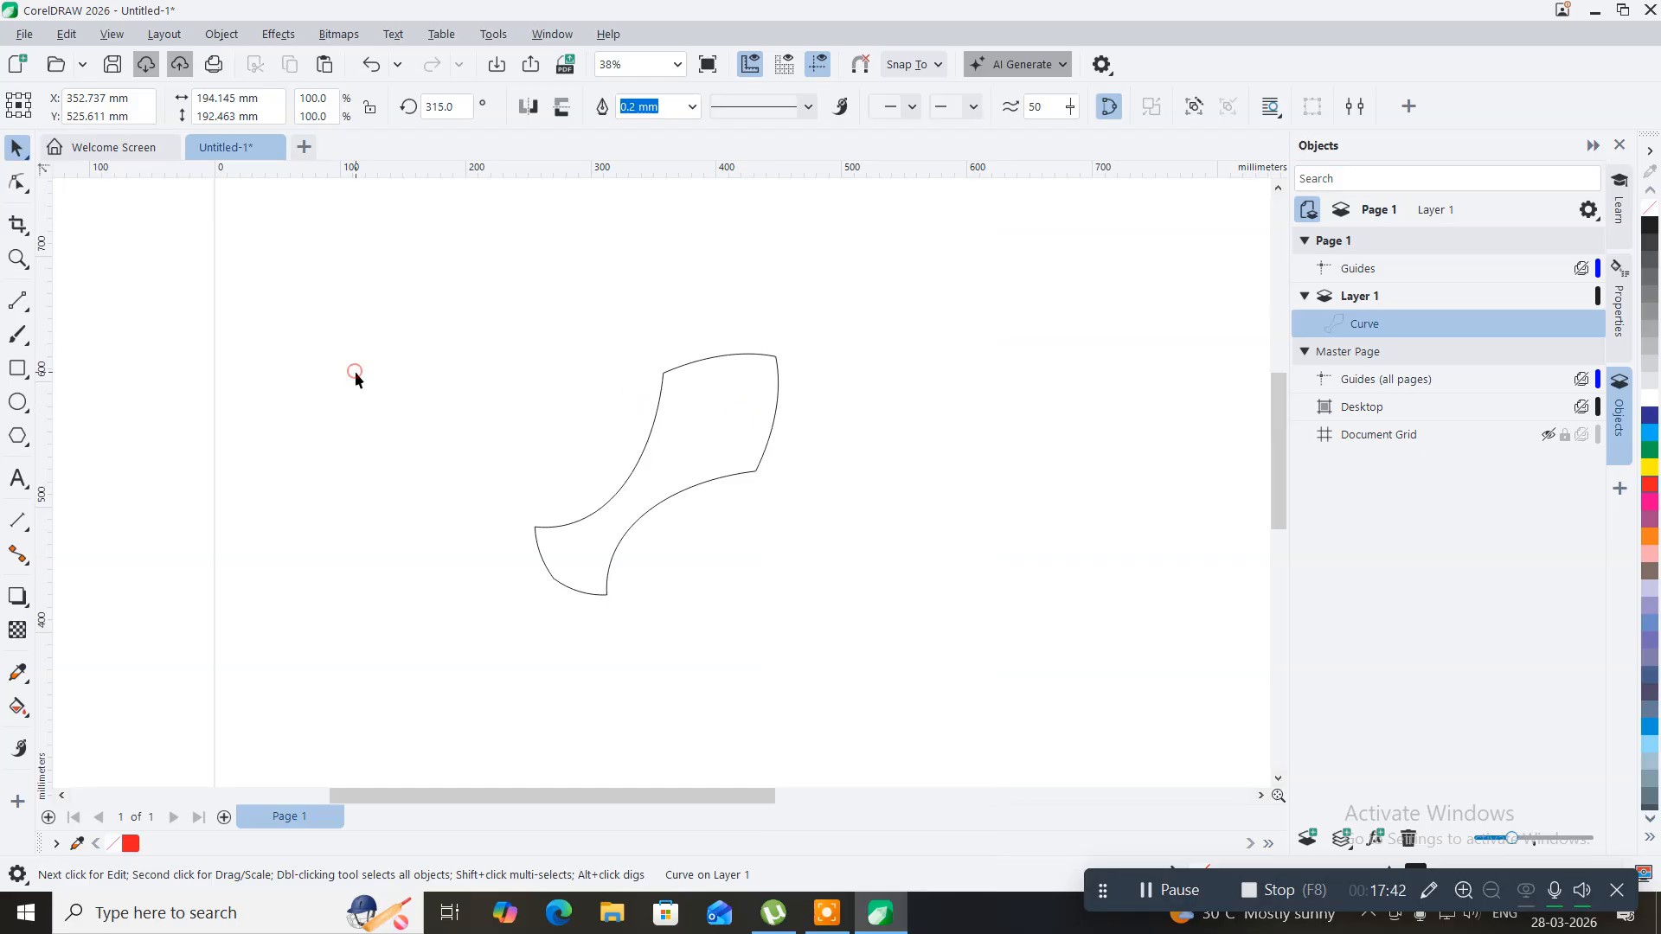
key("ctrl+z")
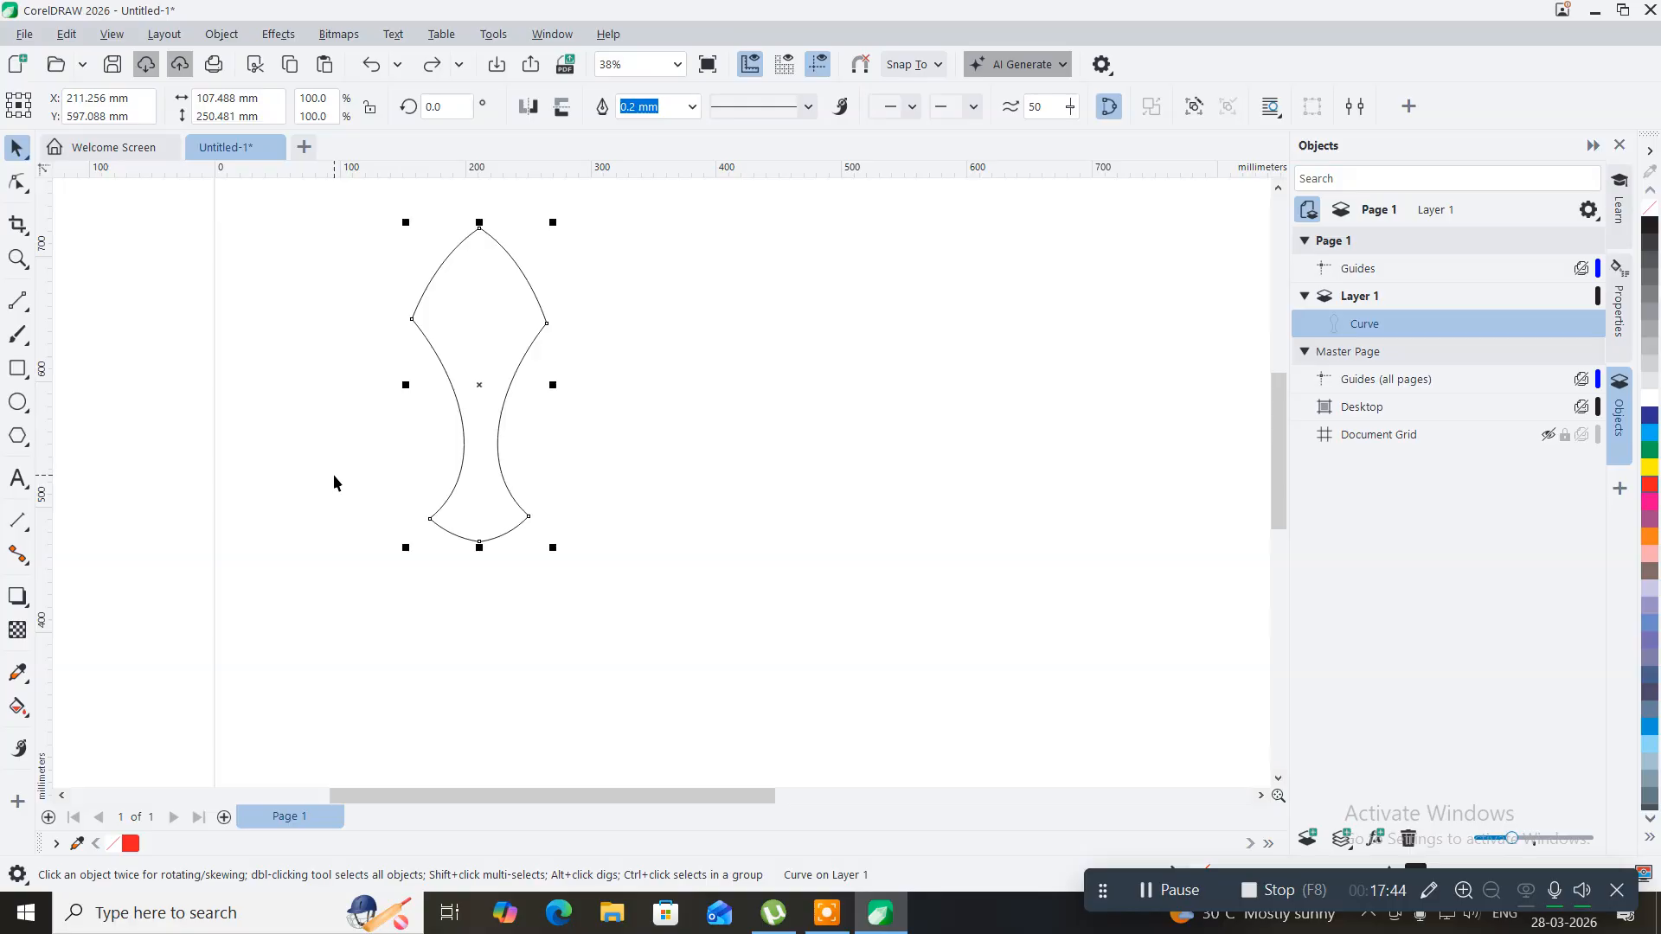
- Copy the trimmed piece rotated 45° clockwise about its rotation centre, and repeat the copy to complete a ring of eight petals
left_click(496, 359)
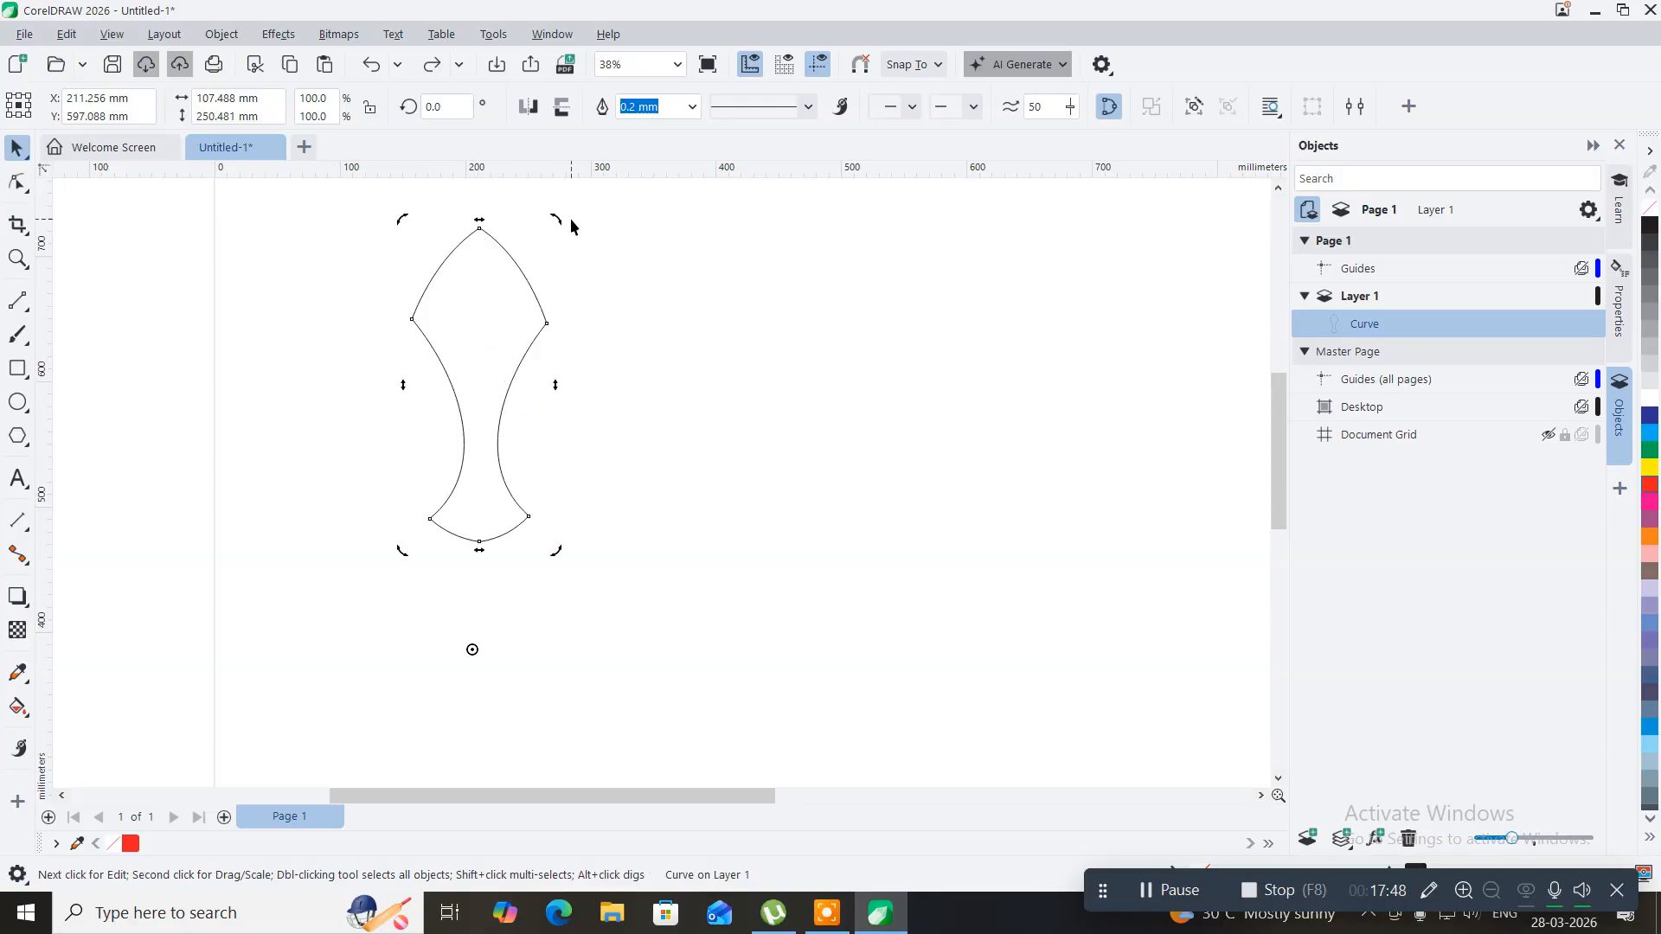
left_click_drag(567, 221, 744, 424)
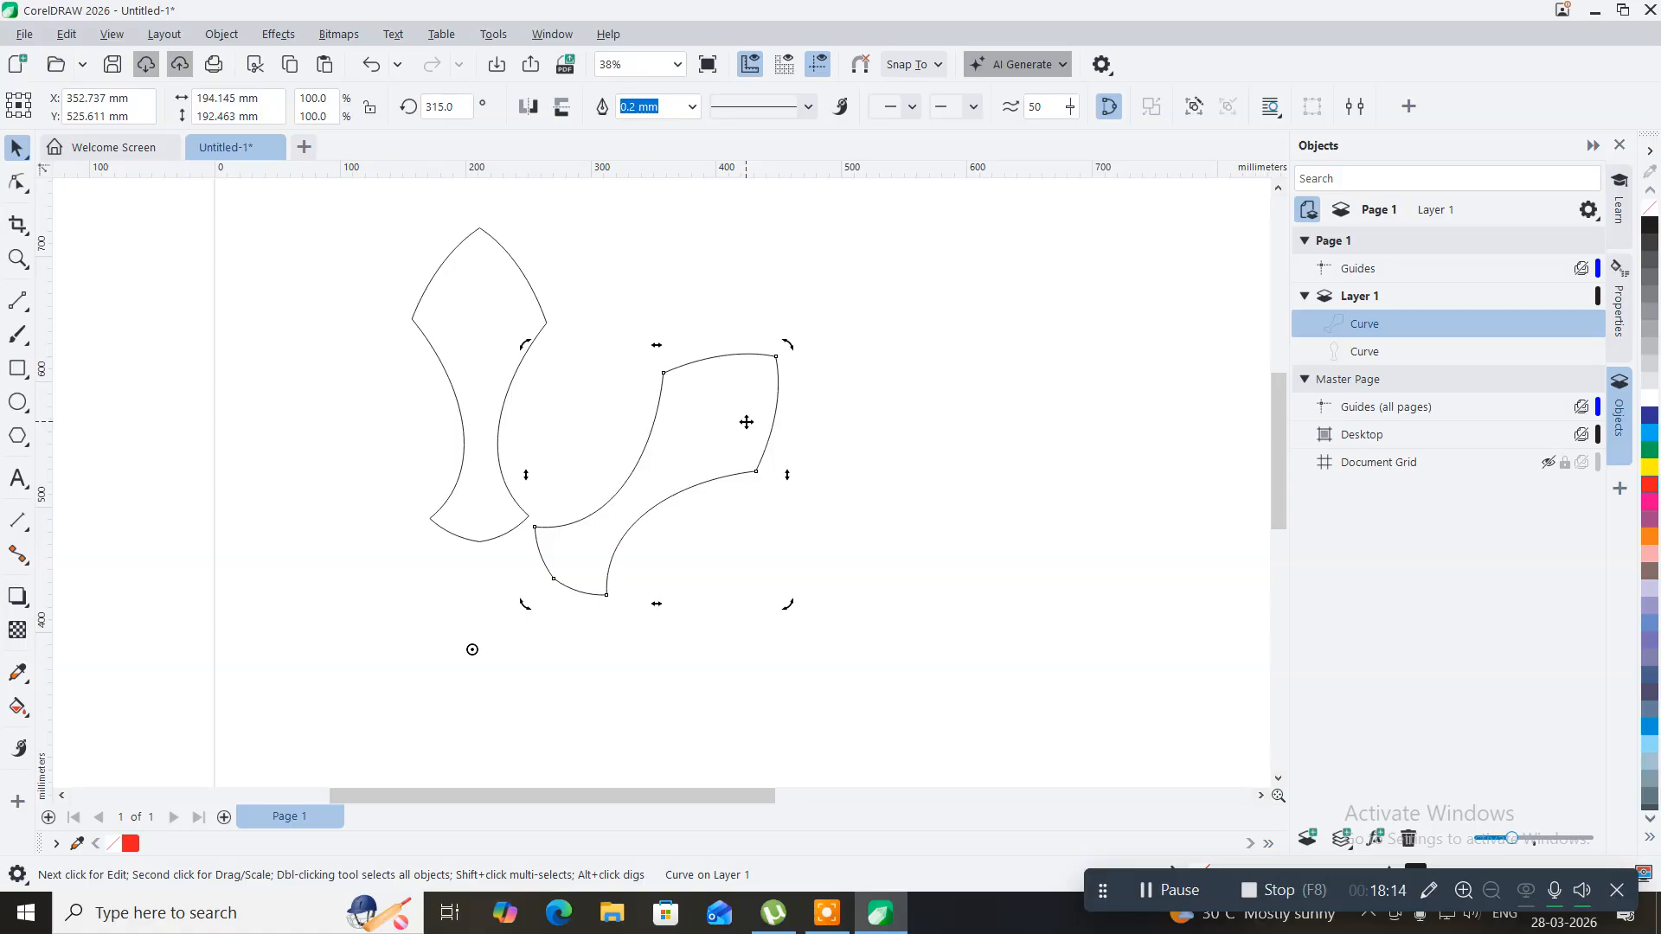
key("ctrl+r")
key("ctrl+r")
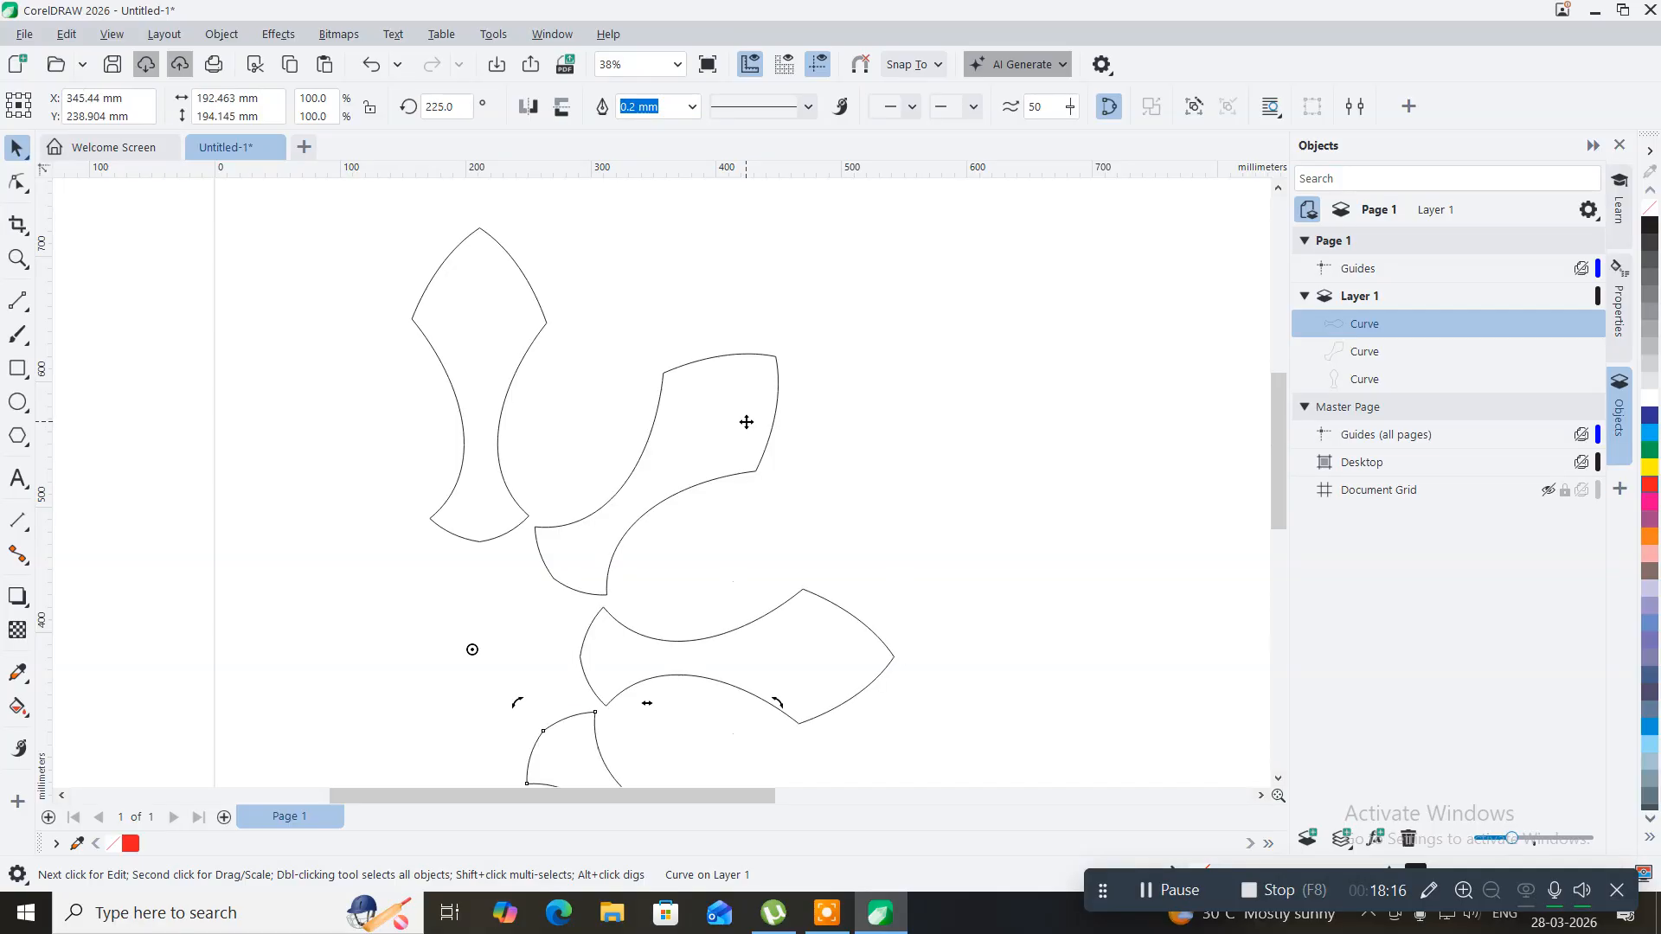
key("ctrl+r")
key("ctrl+r")
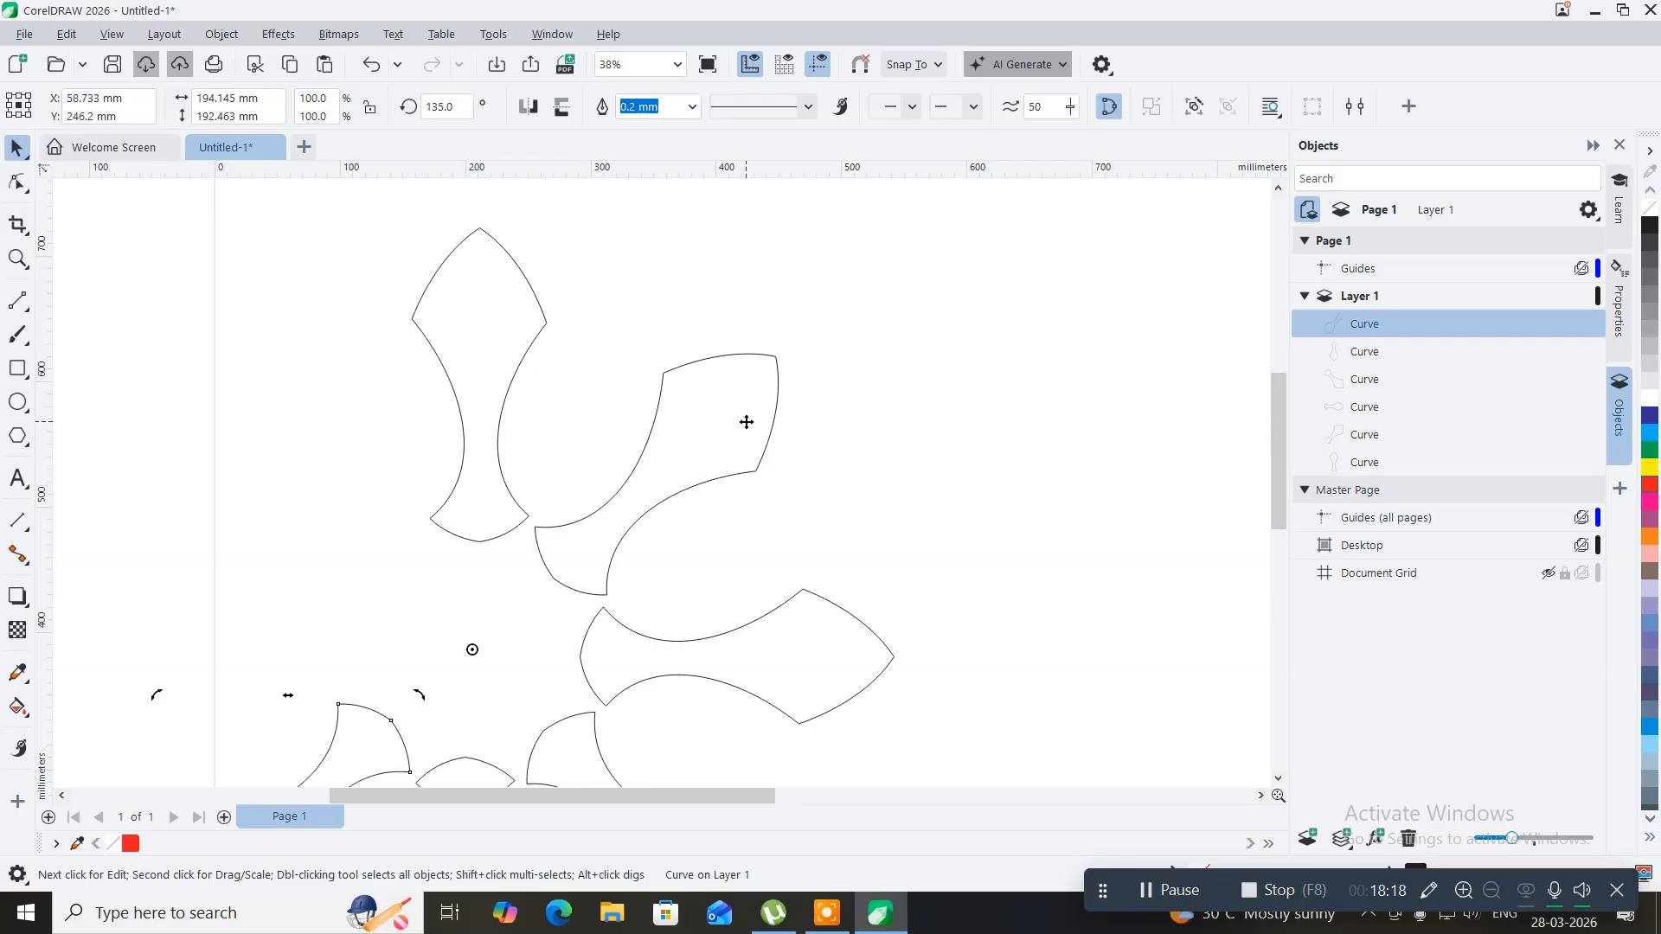
key("ctrl+r")
key("ctrl+r")
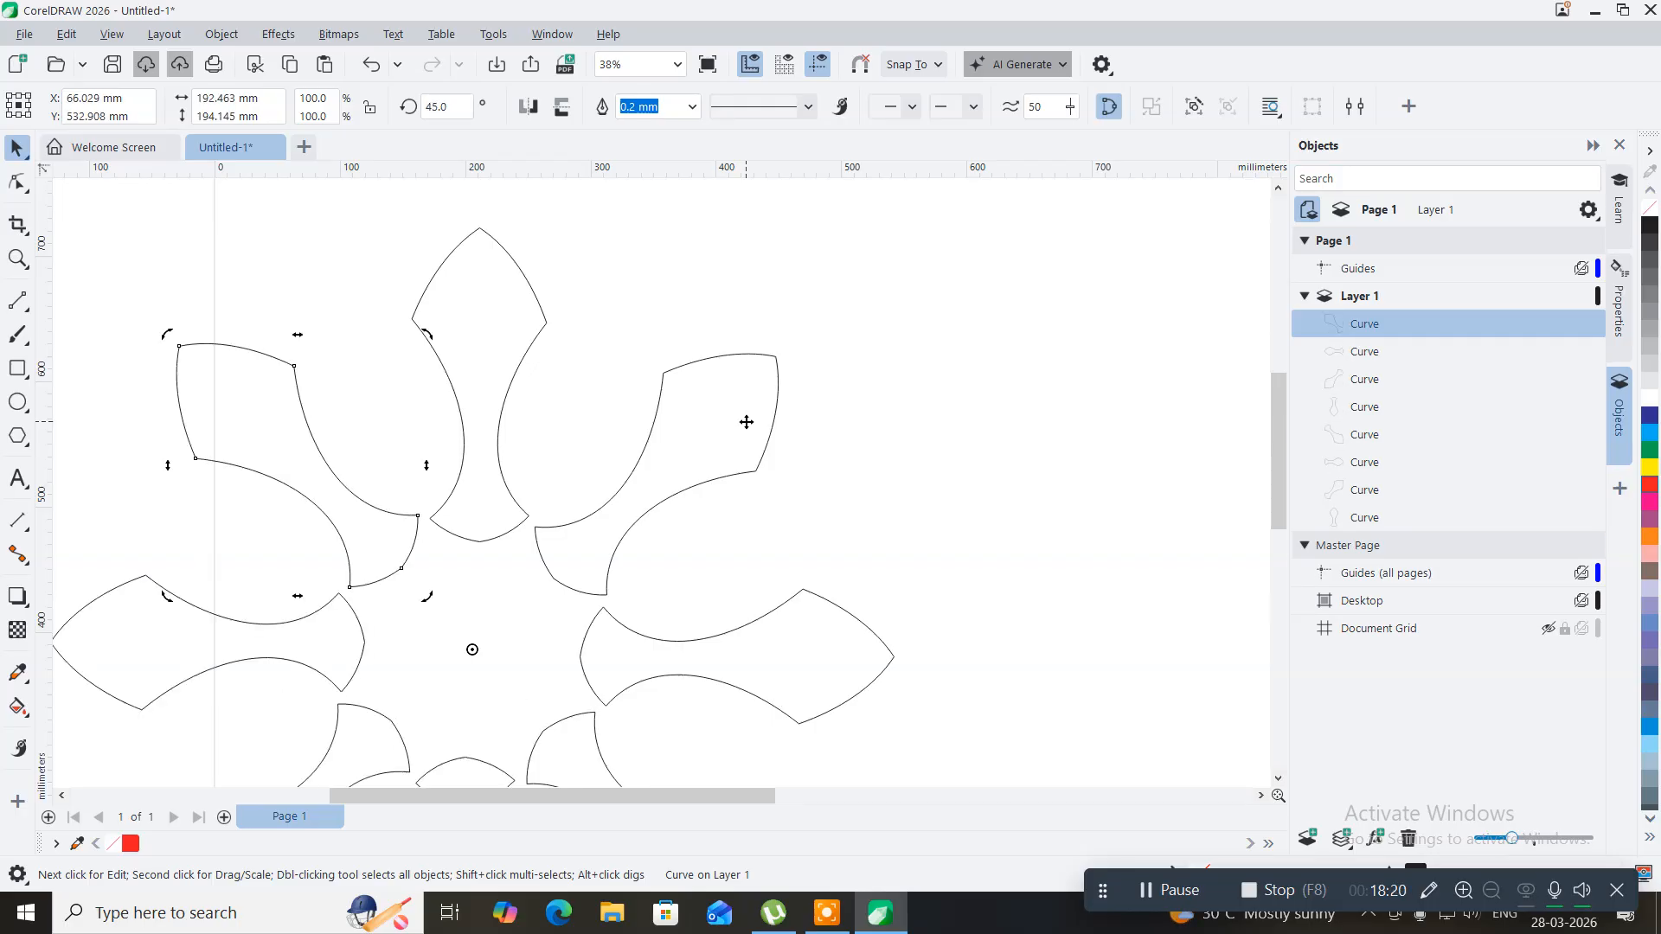
- Fill the ring's top petal with purple and the upper-right petal with red
scroll(497, 383, "down", 1)
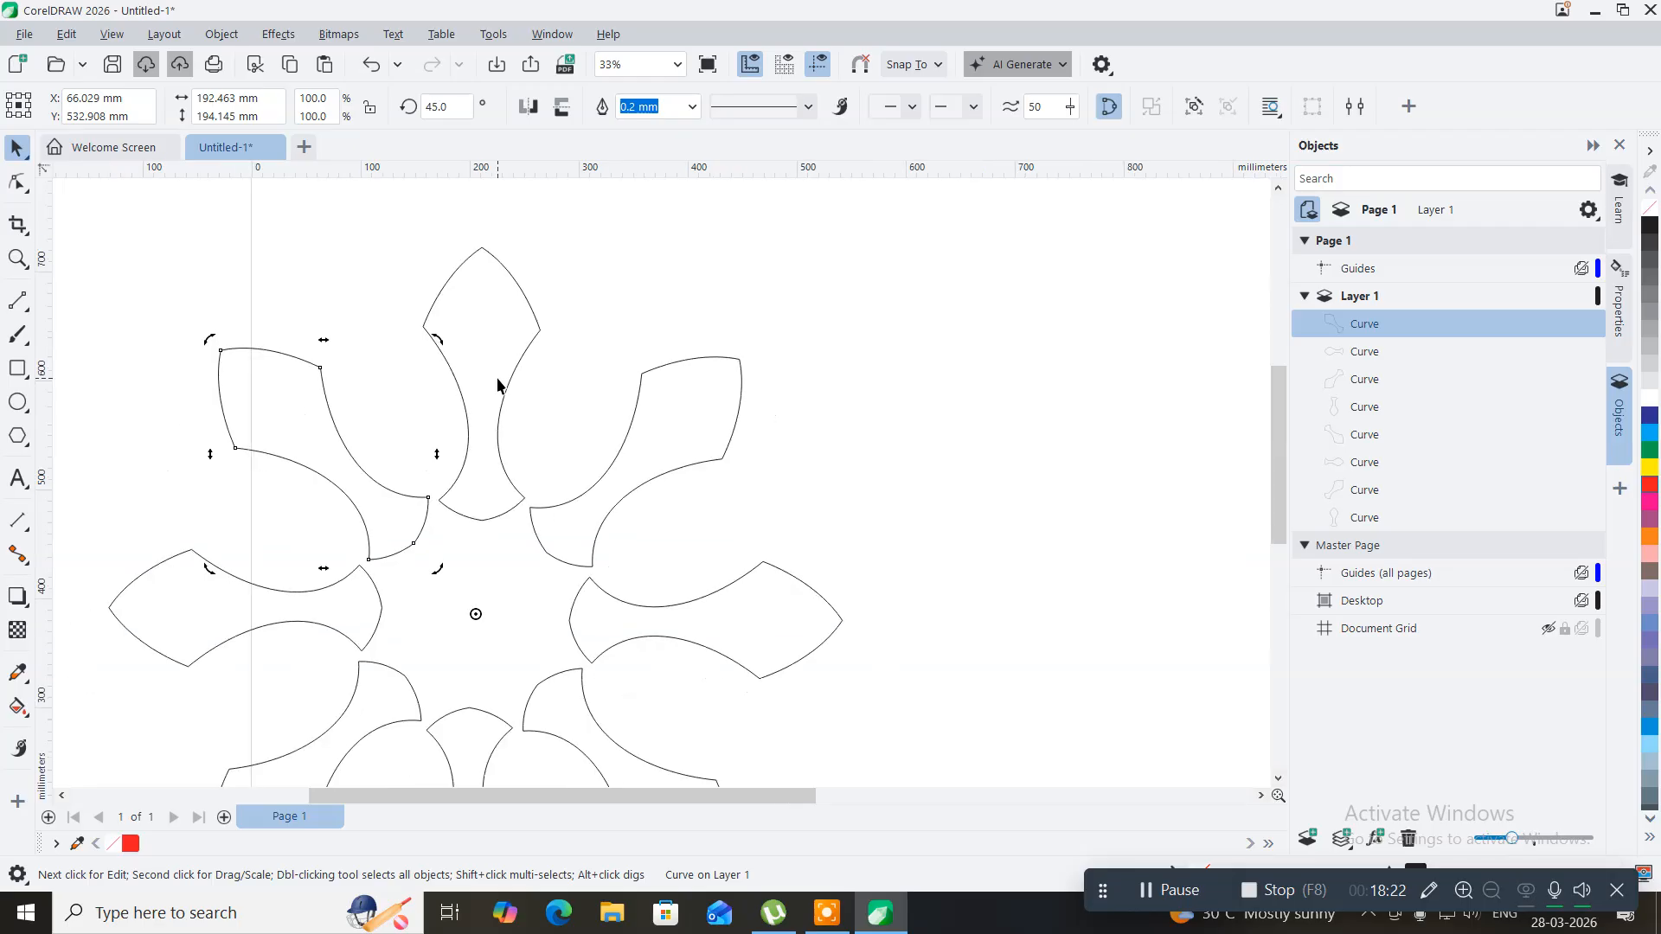
scroll(498, 381, "down", 1)
left_click_drag(527, 506, 538, 456)
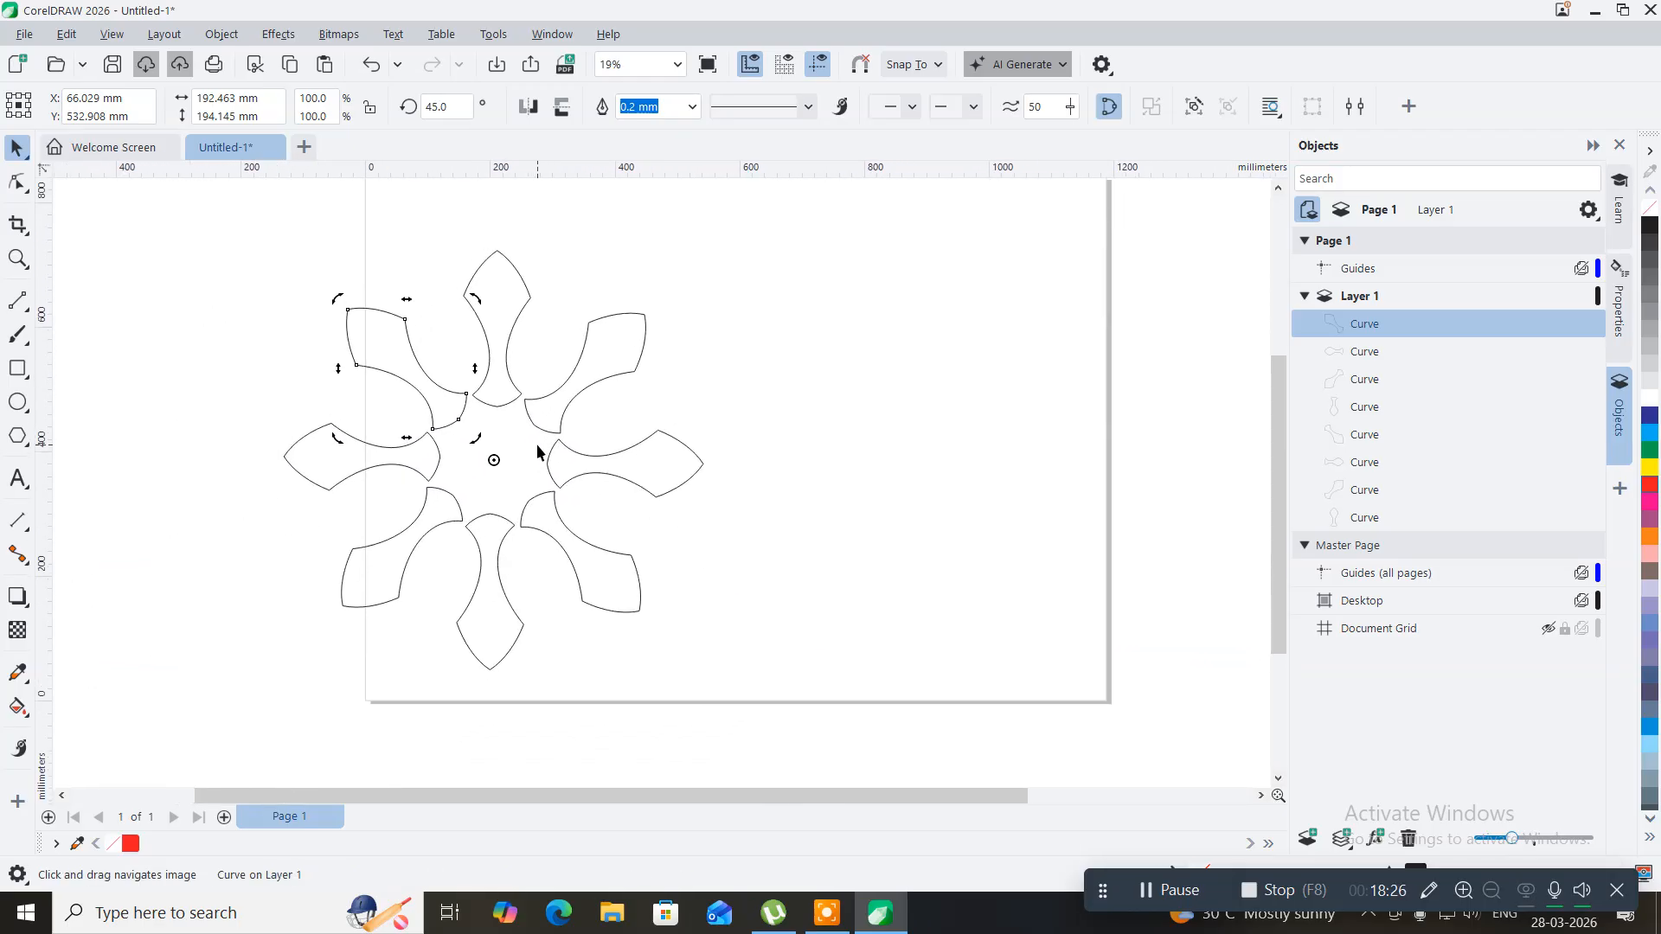
left_click(760, 336)
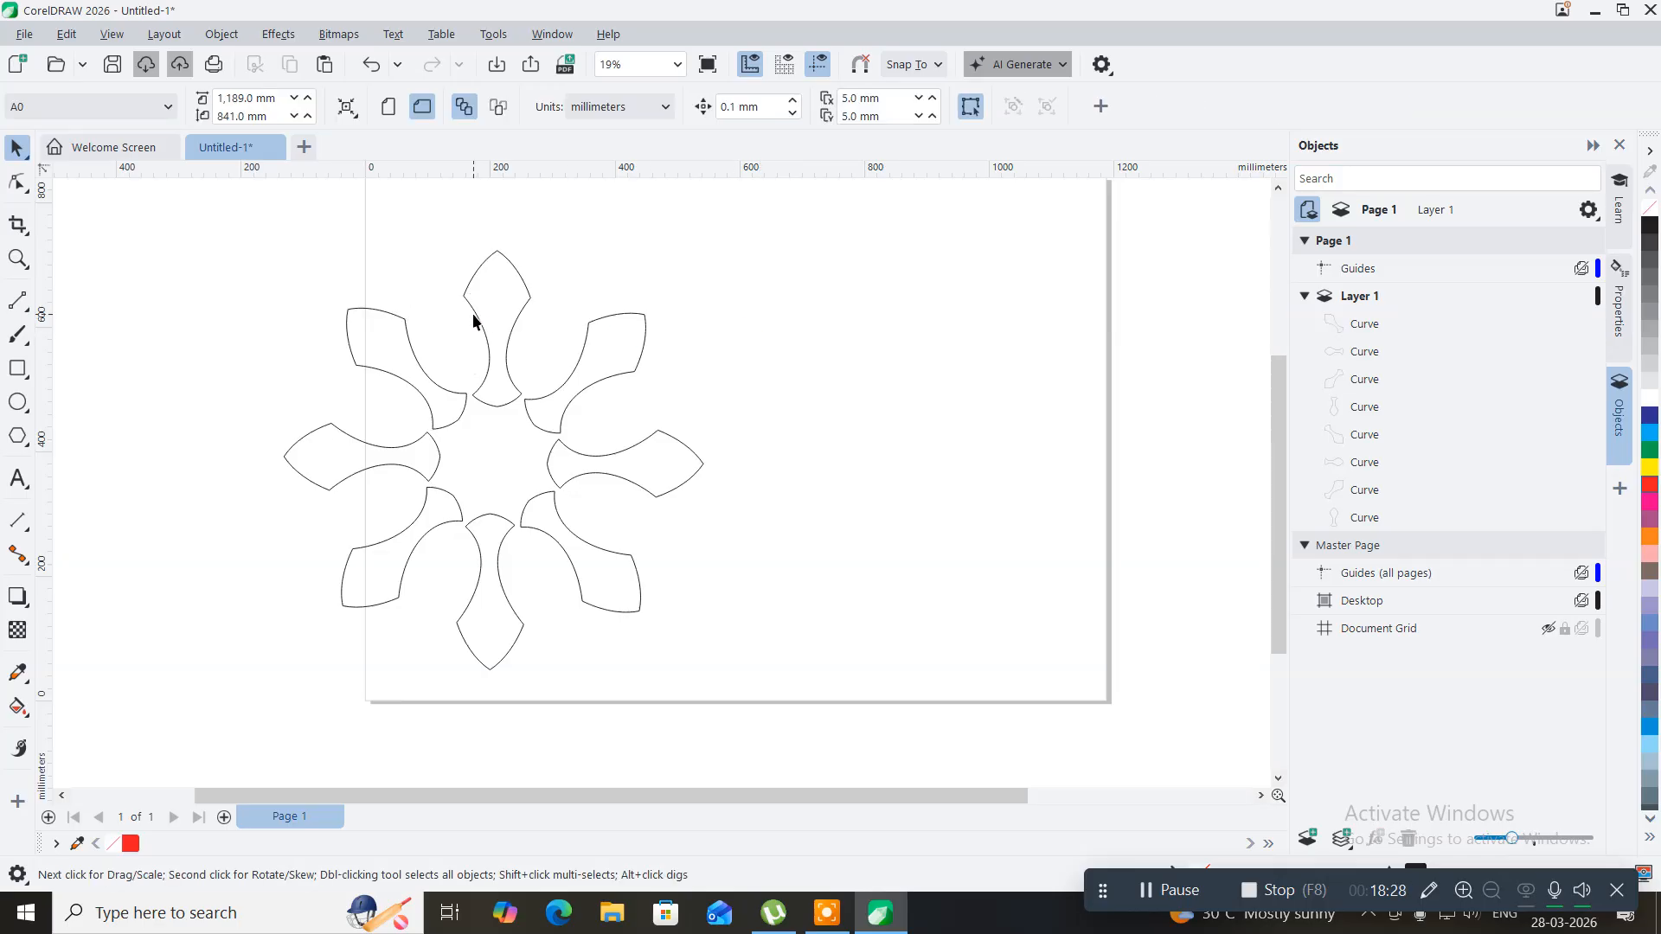
left_click(495, 288)
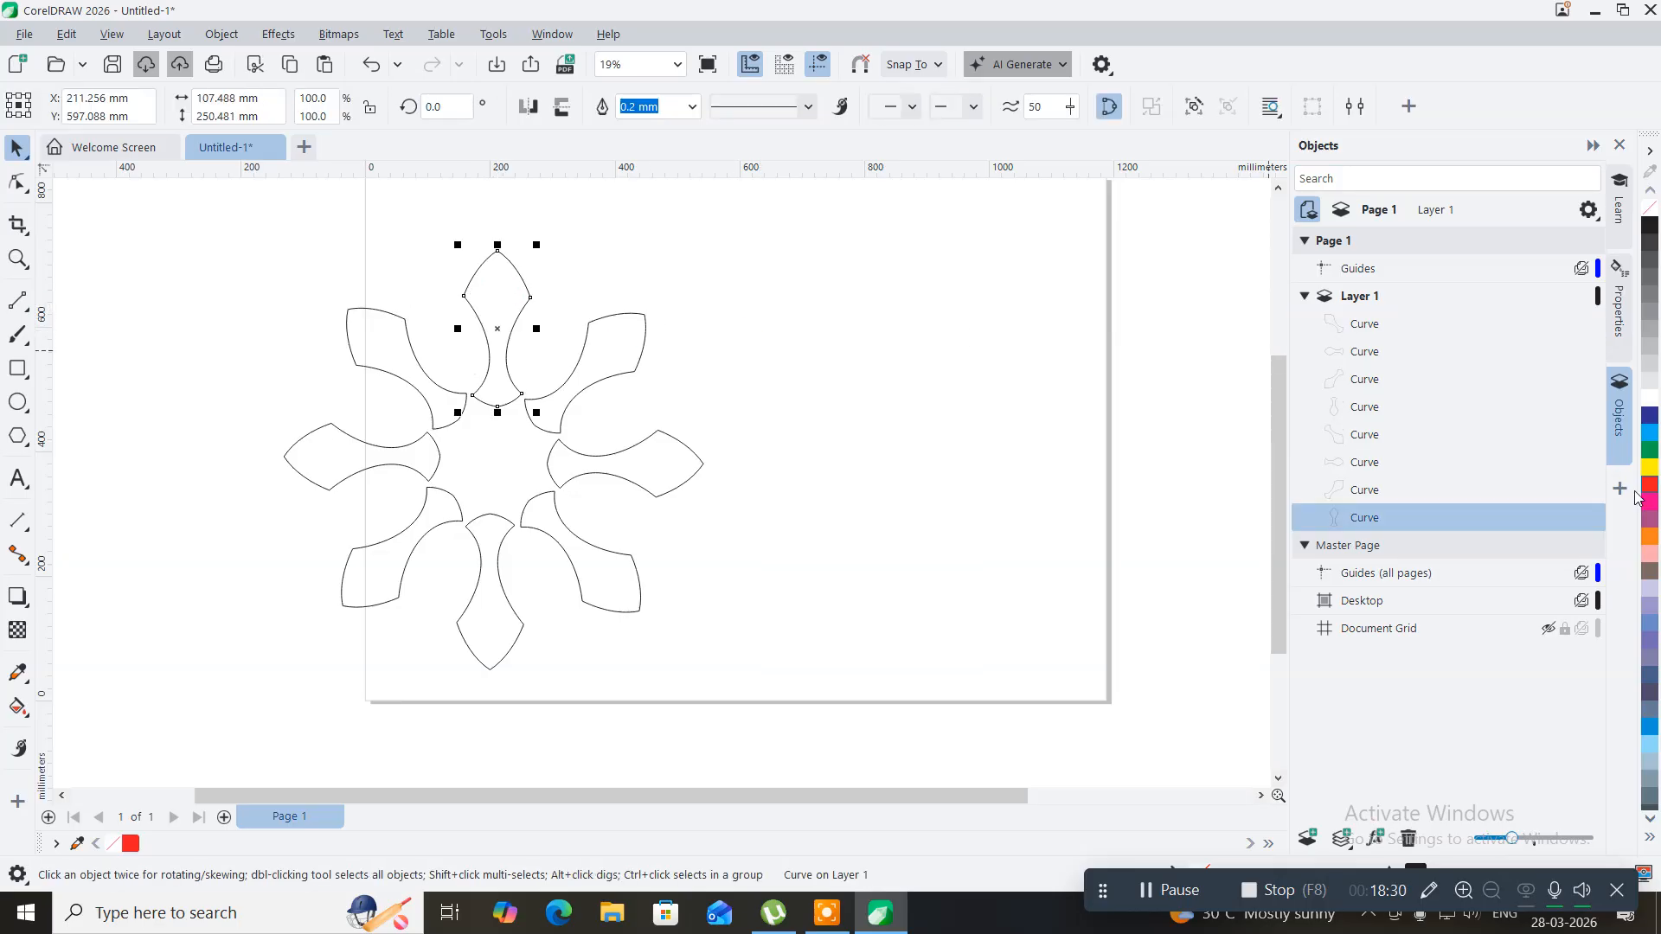
left_click(1652, 521)
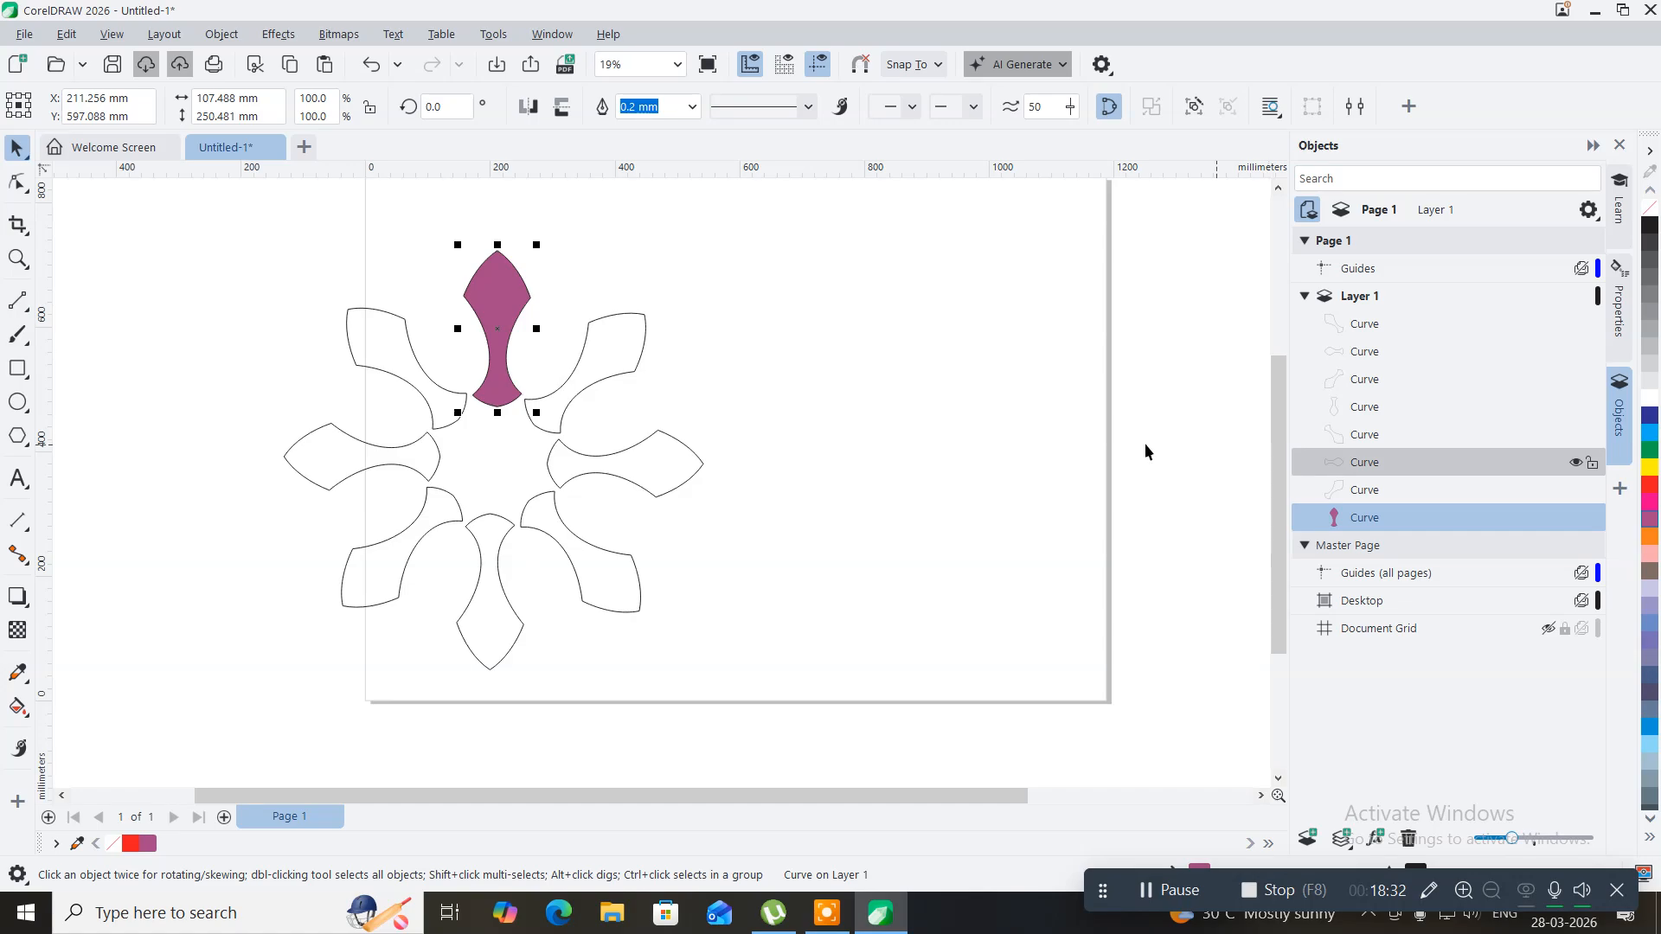
left_click(631, 345)
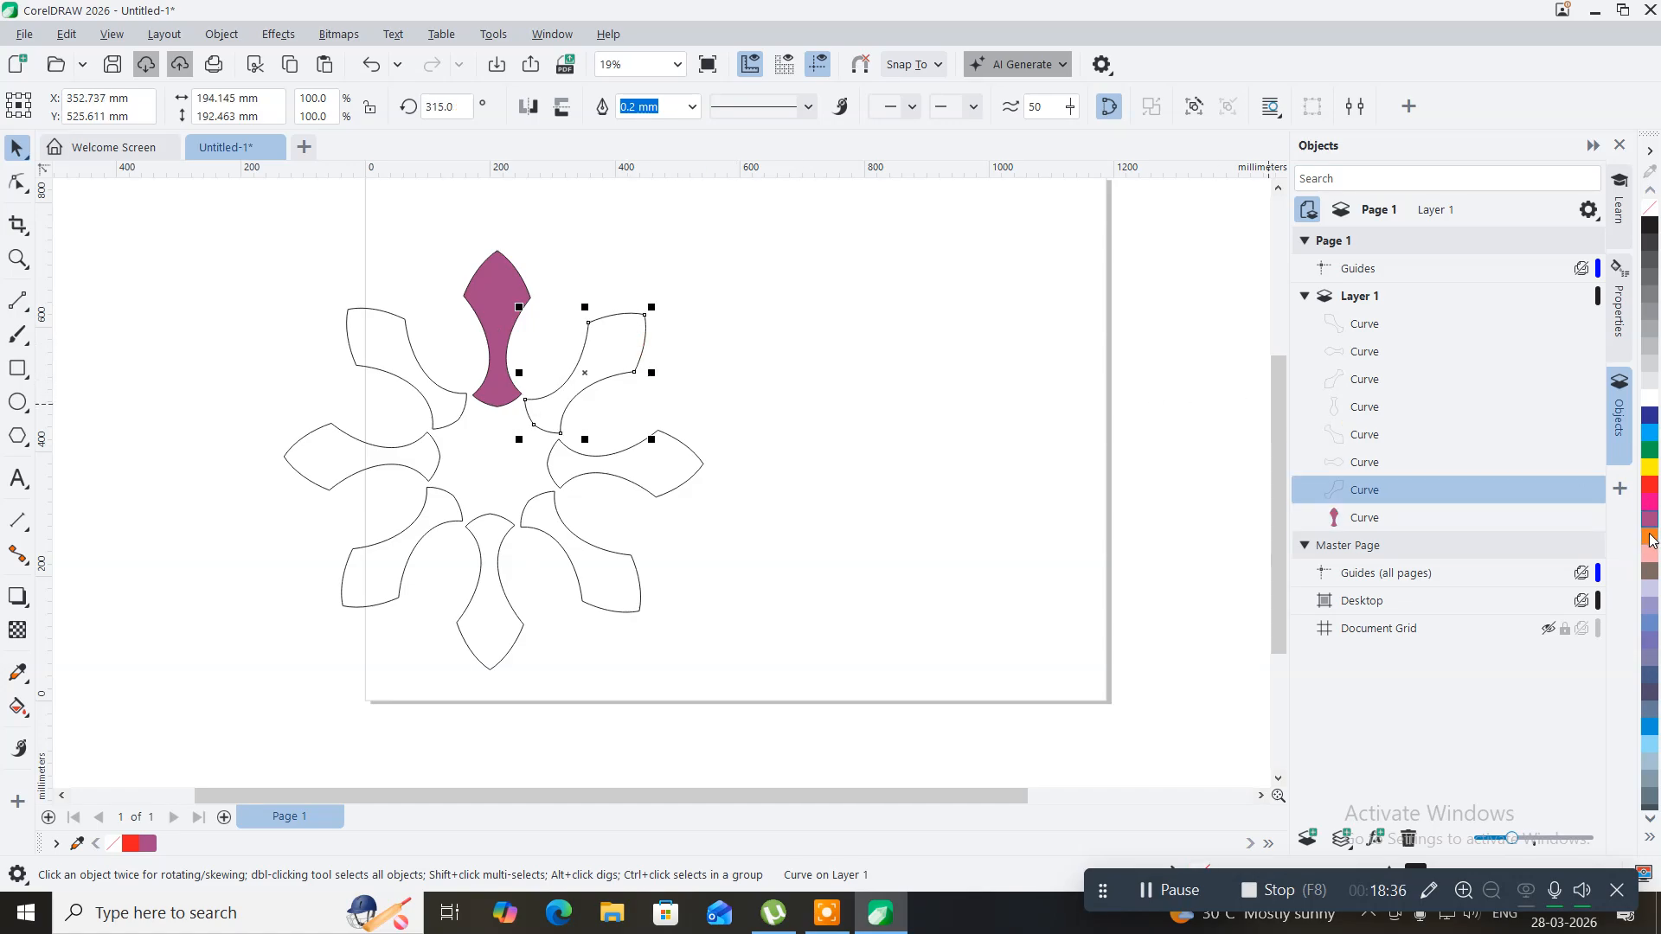
left_click(1649, 483)
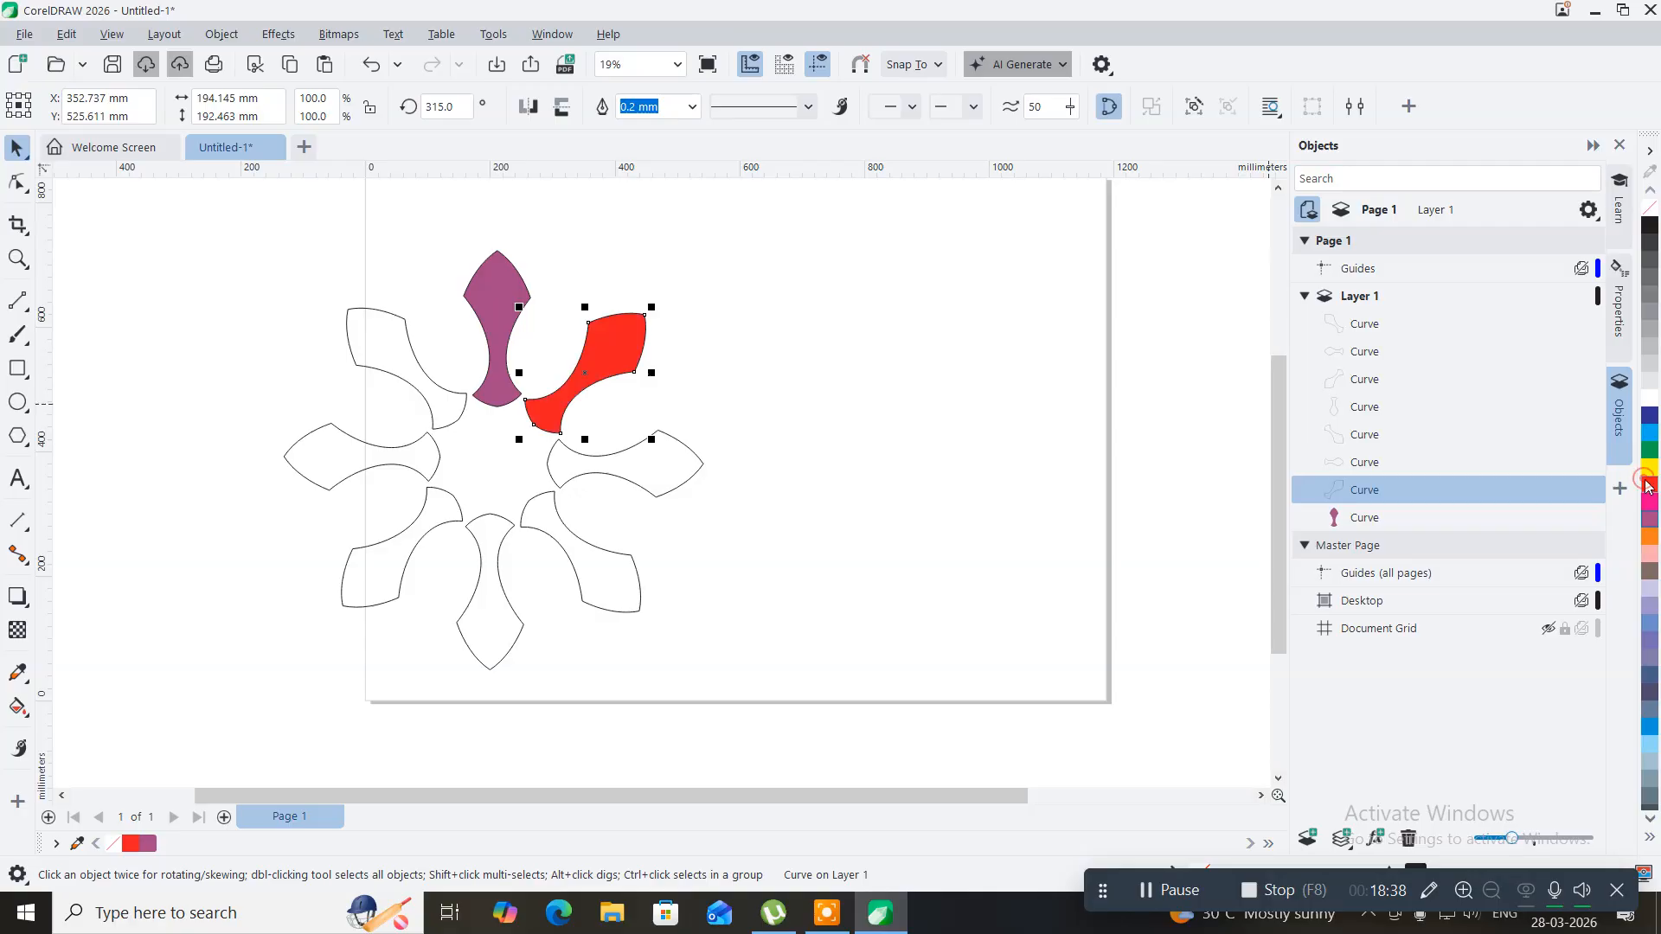
- Fill the ring's right petal with grey-brown and the lower-right petal with dark slate blue
left_click(614, 444)
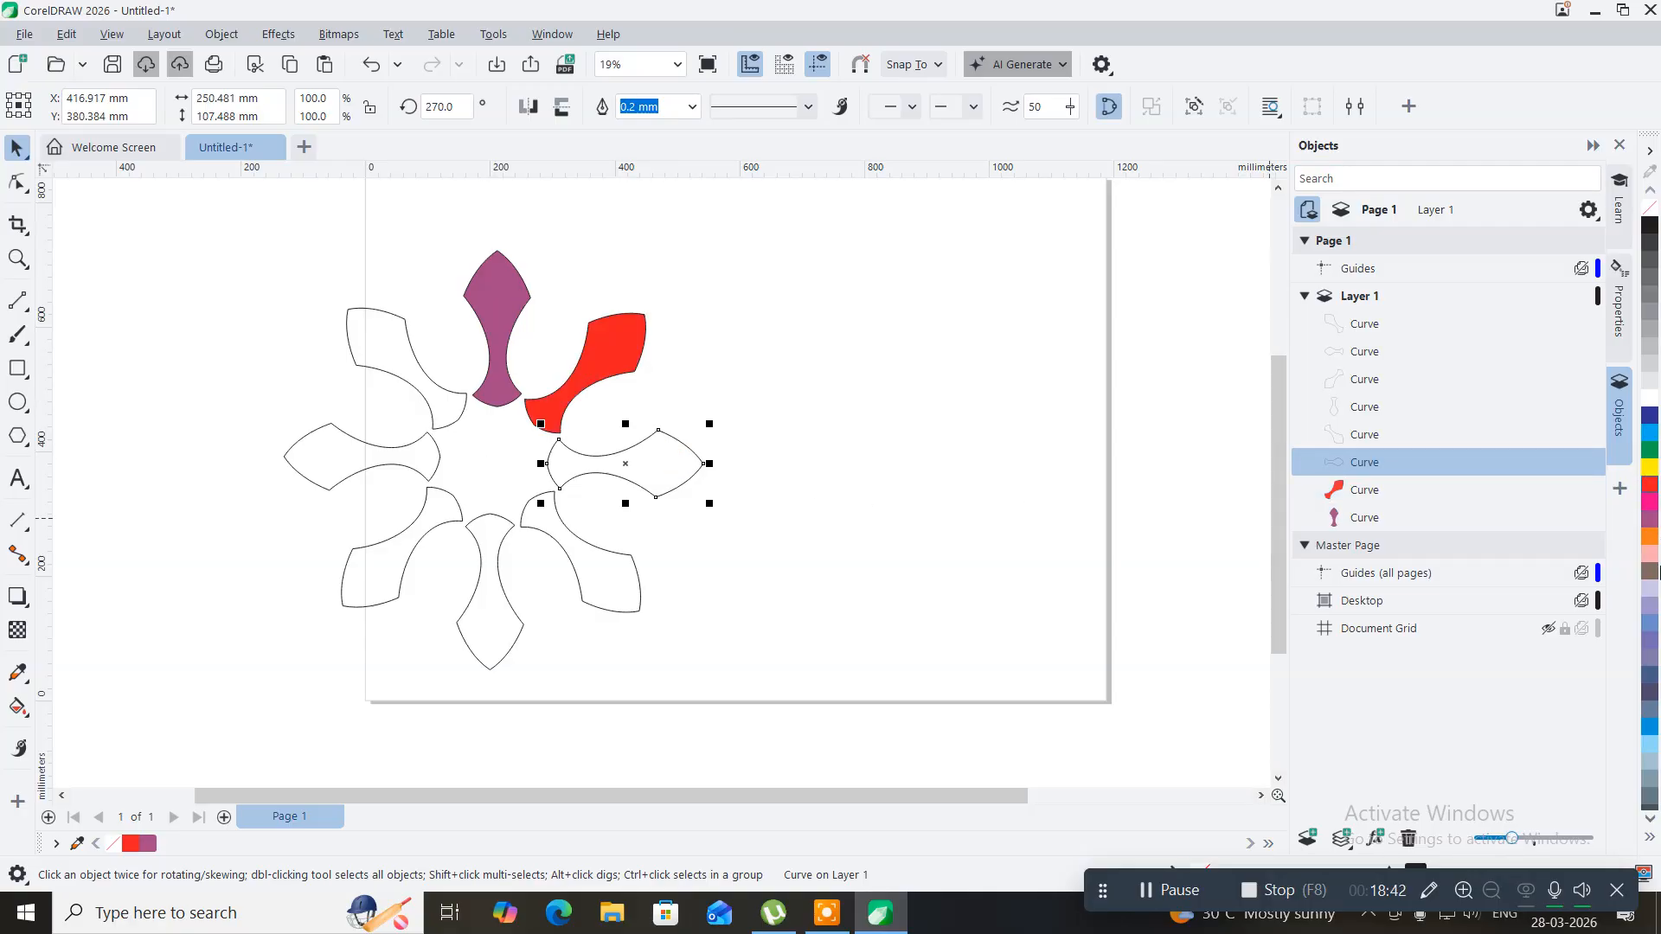
left_click(1649, 571)
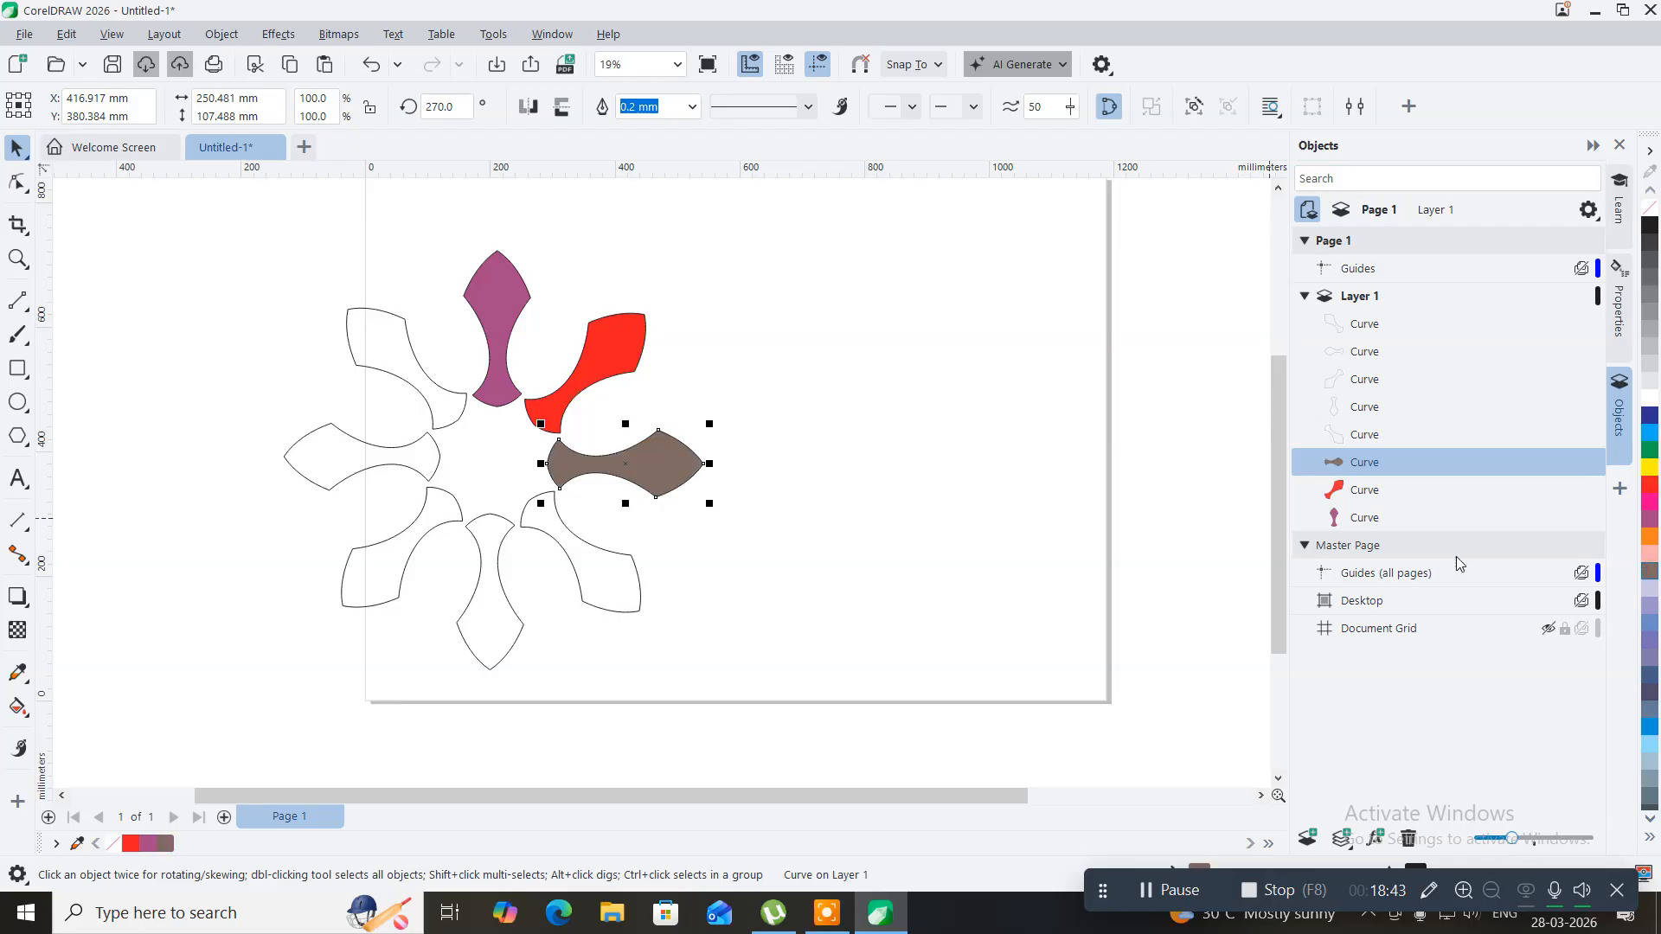
left_click(584, 573)
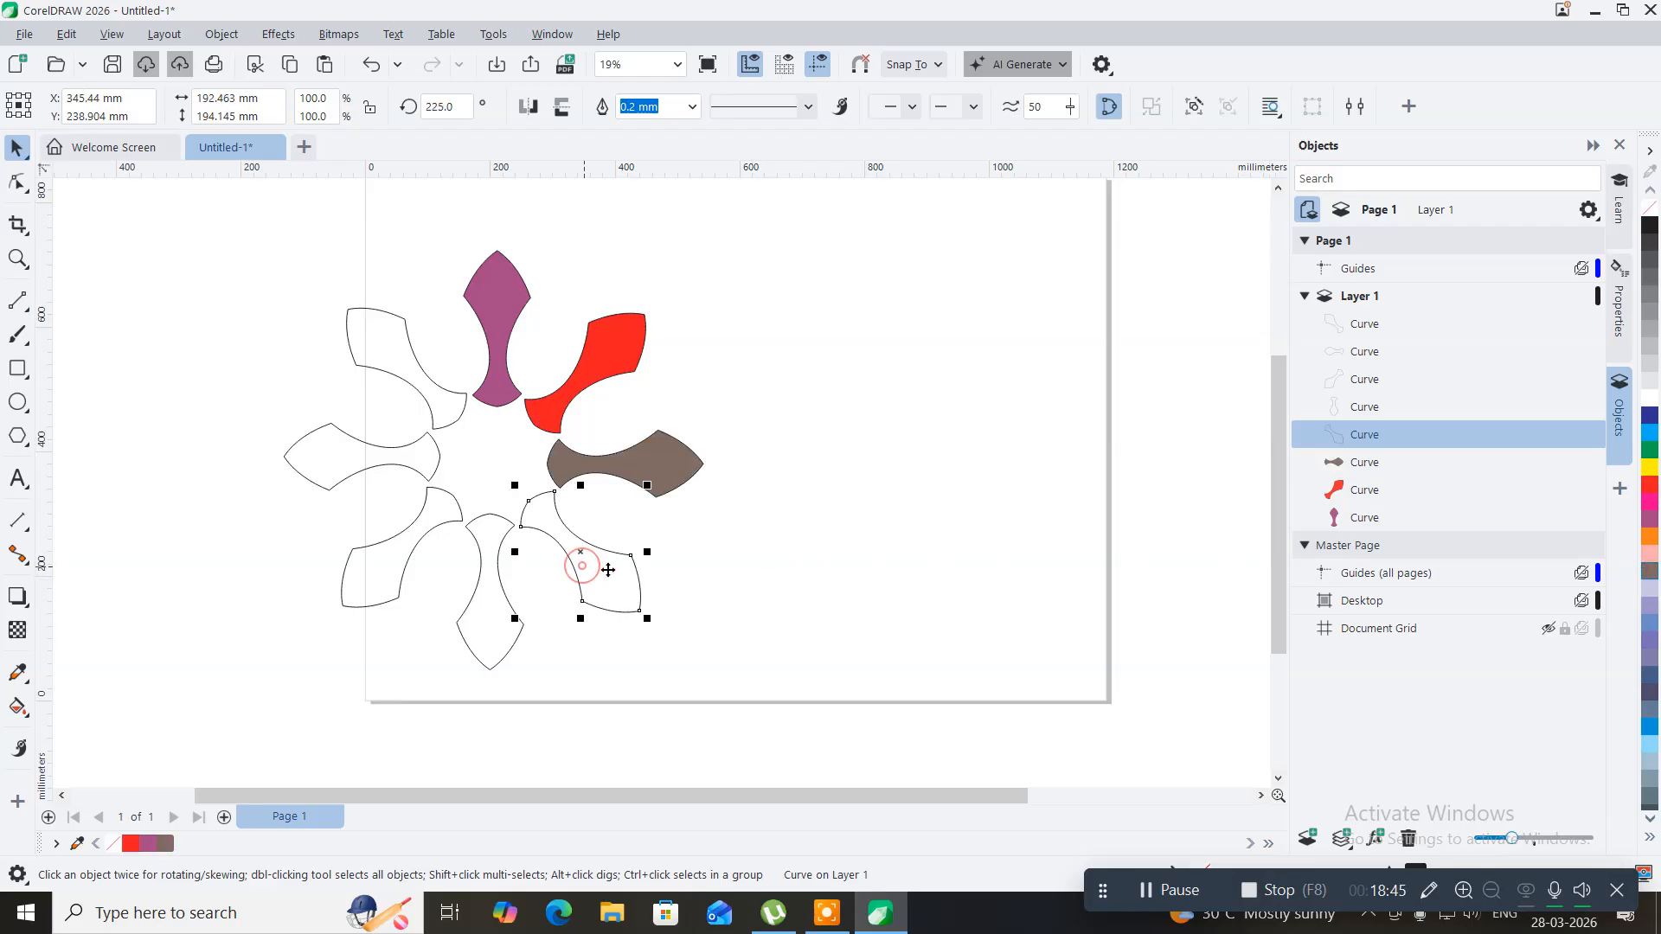
left_click(1650, 699)
- Fill the ring's bottom petal with bright pink and the lower-left petal with blue
left_click(489, 626)
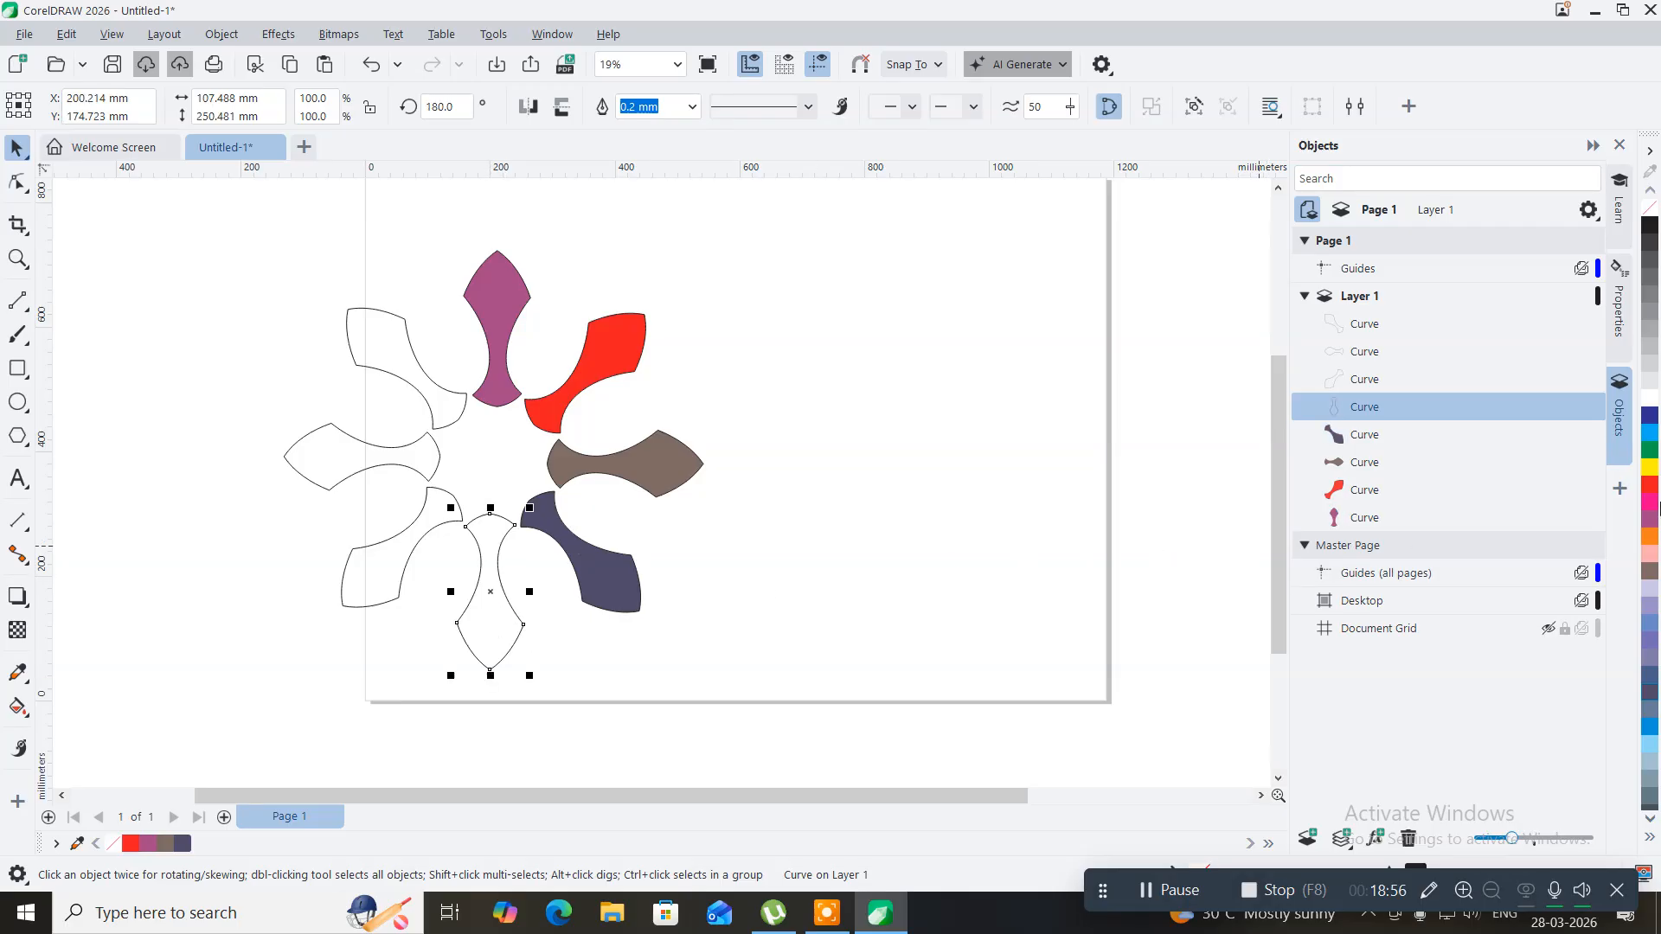
left_click(1651, 518)
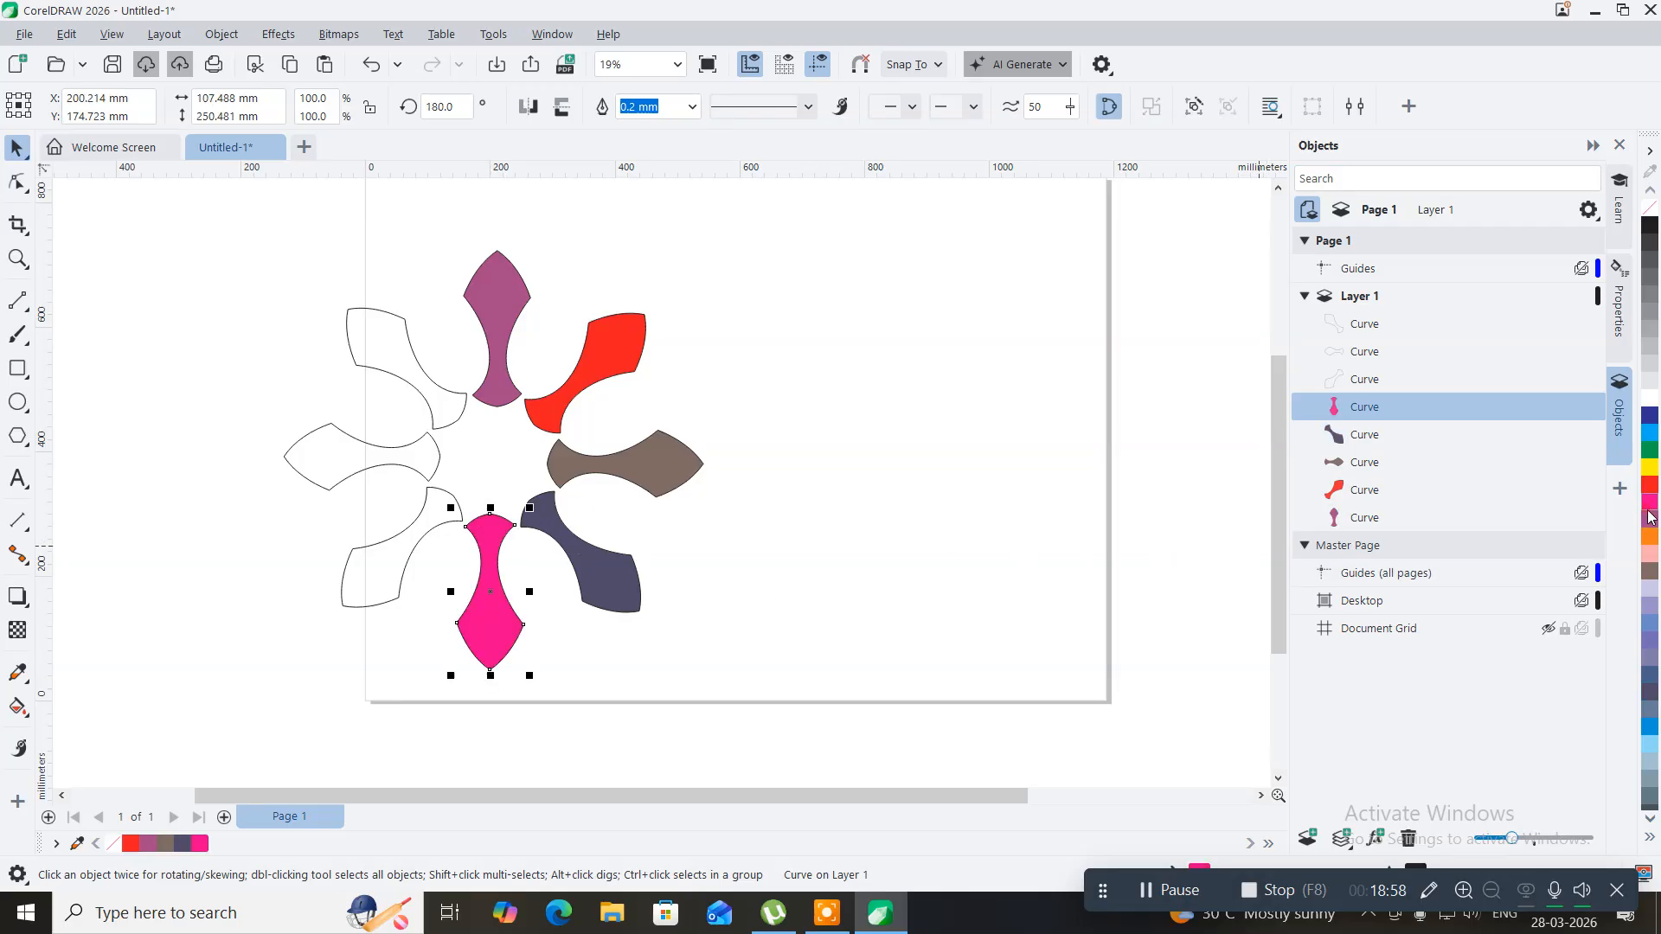
left_click(371, 576)
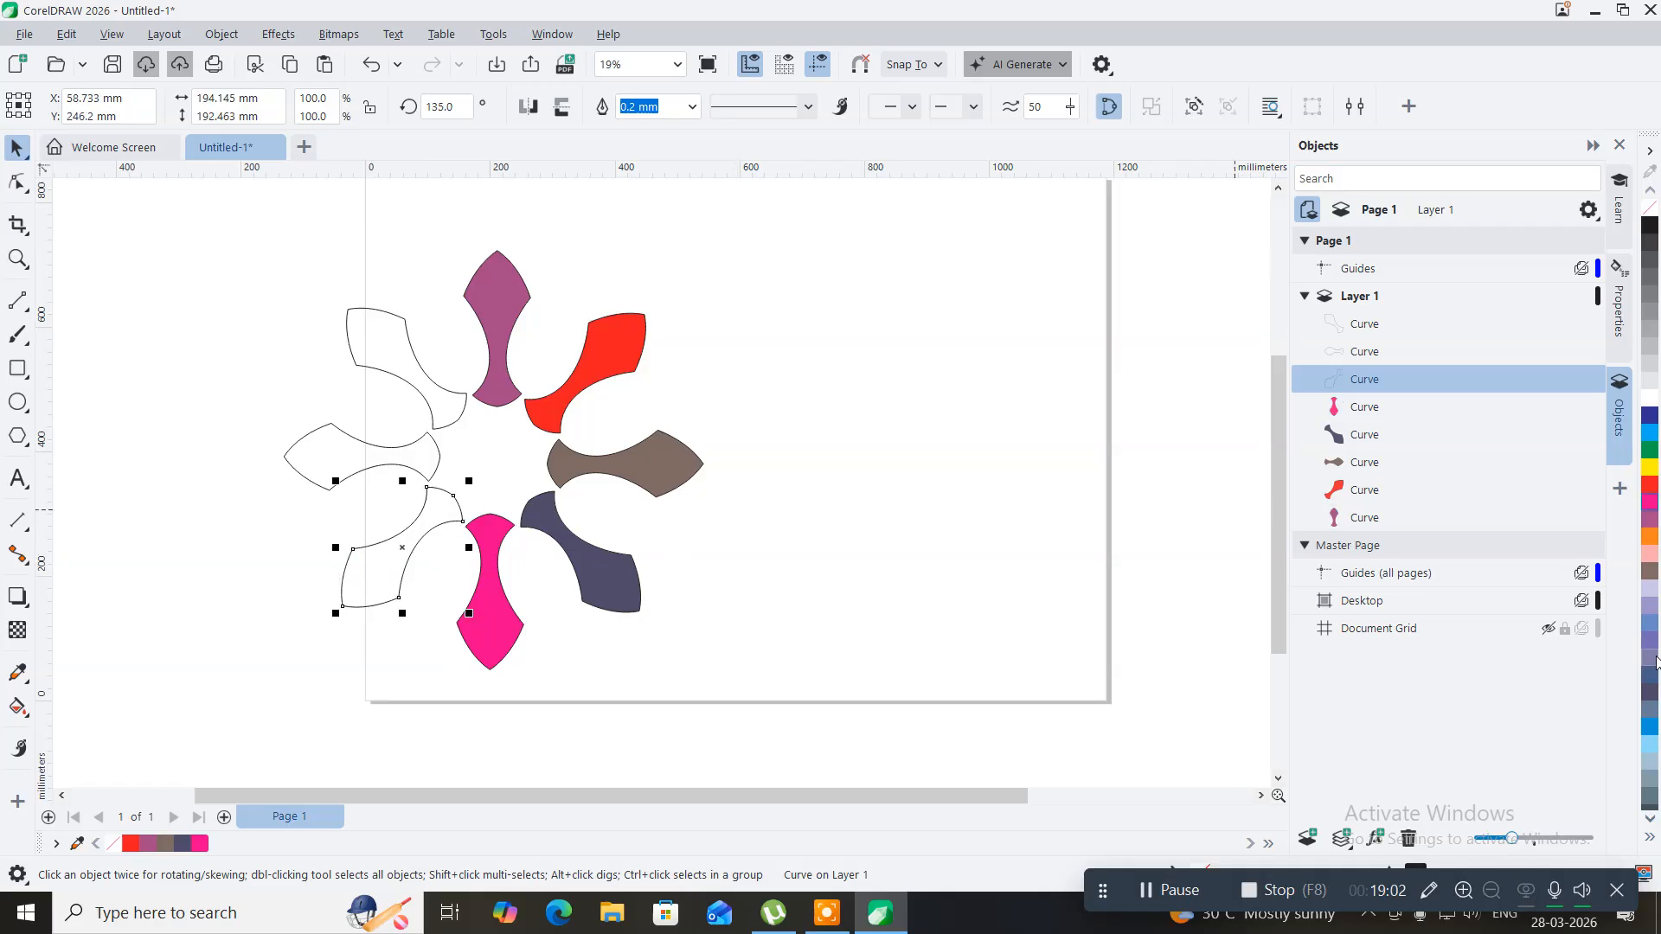
left_click(1648, 735)
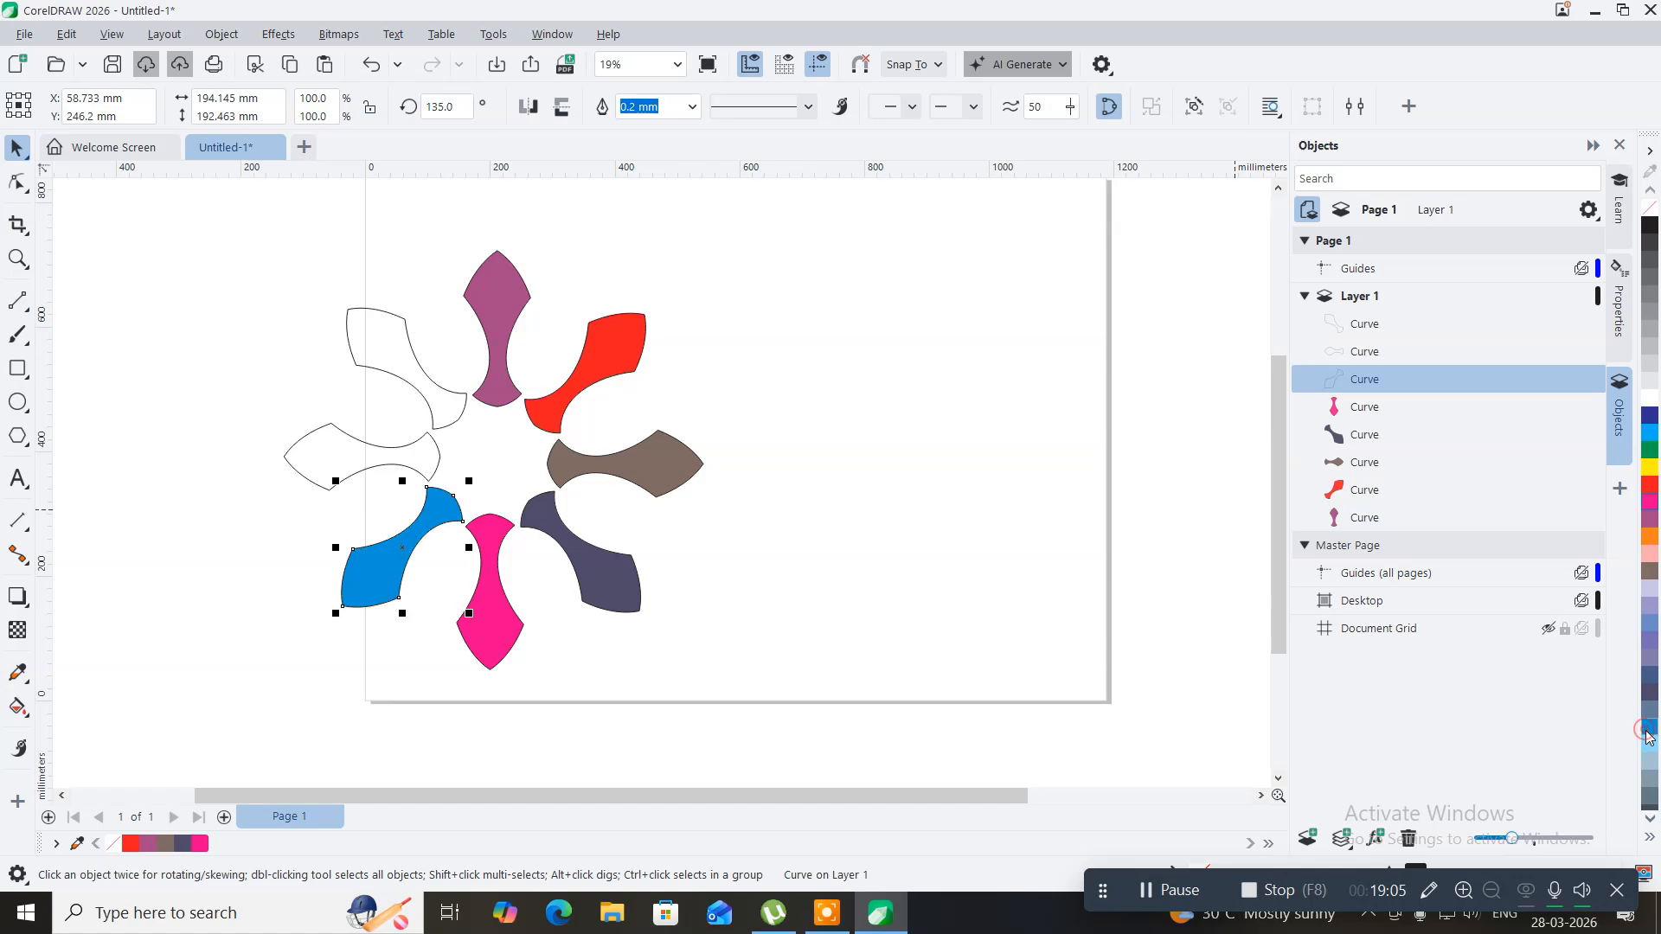
- Fill the ring's left petal with a light teal from further down the colour palette
left_click(316, 461)
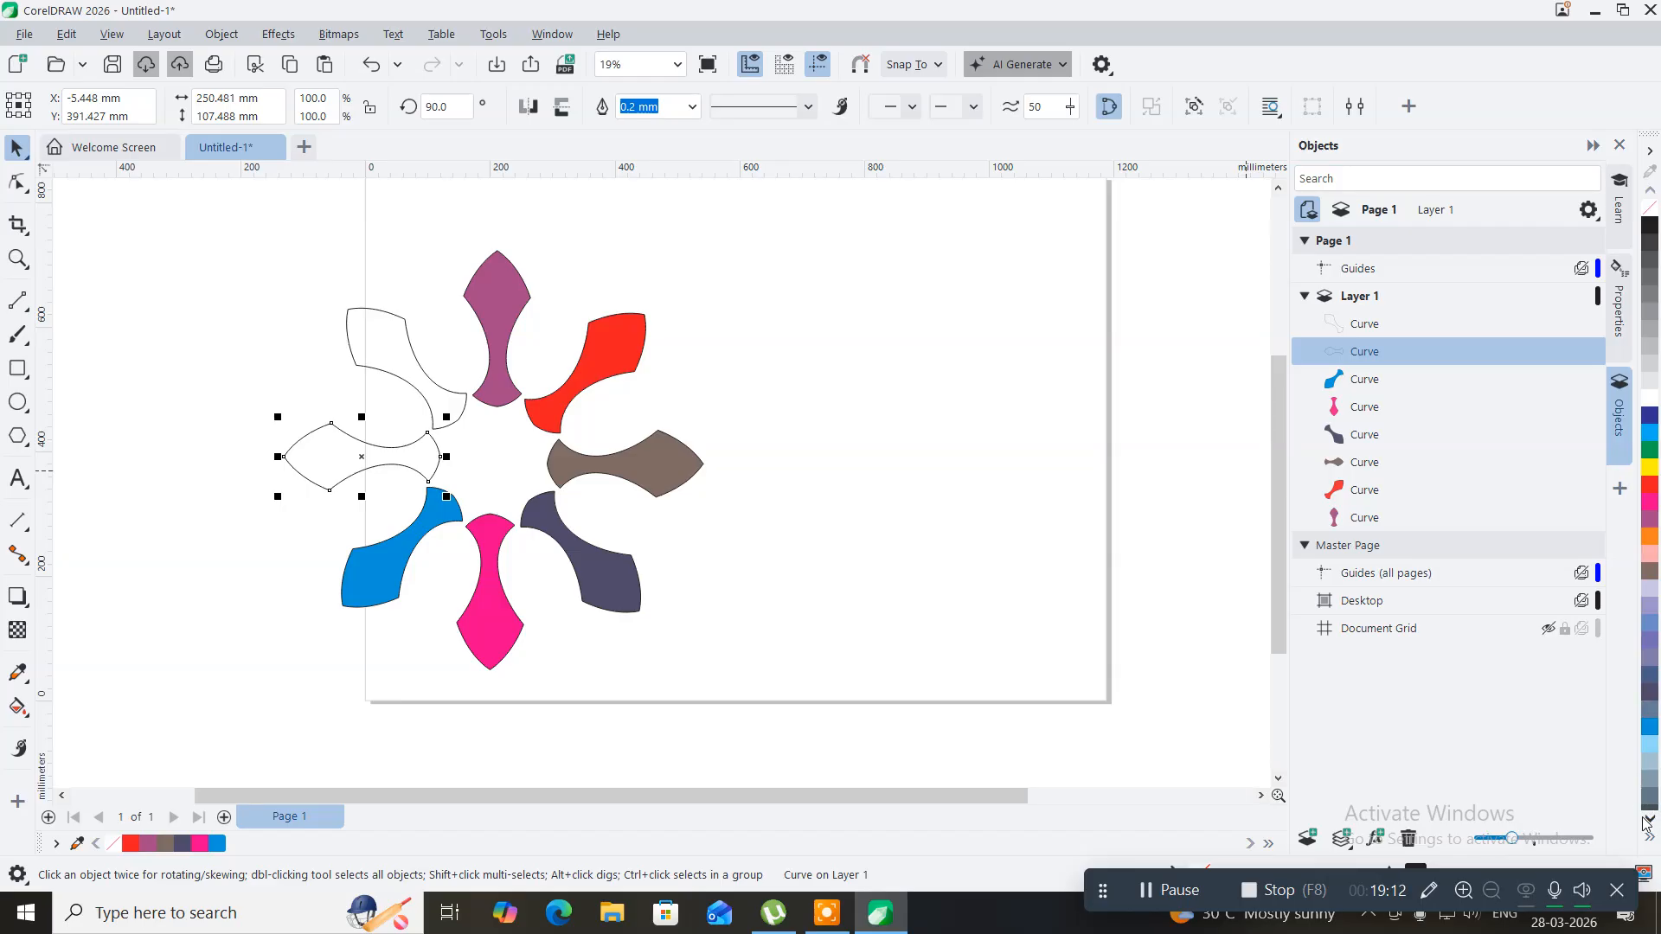
left_click(1647, 820)
left_click(1646, 820)
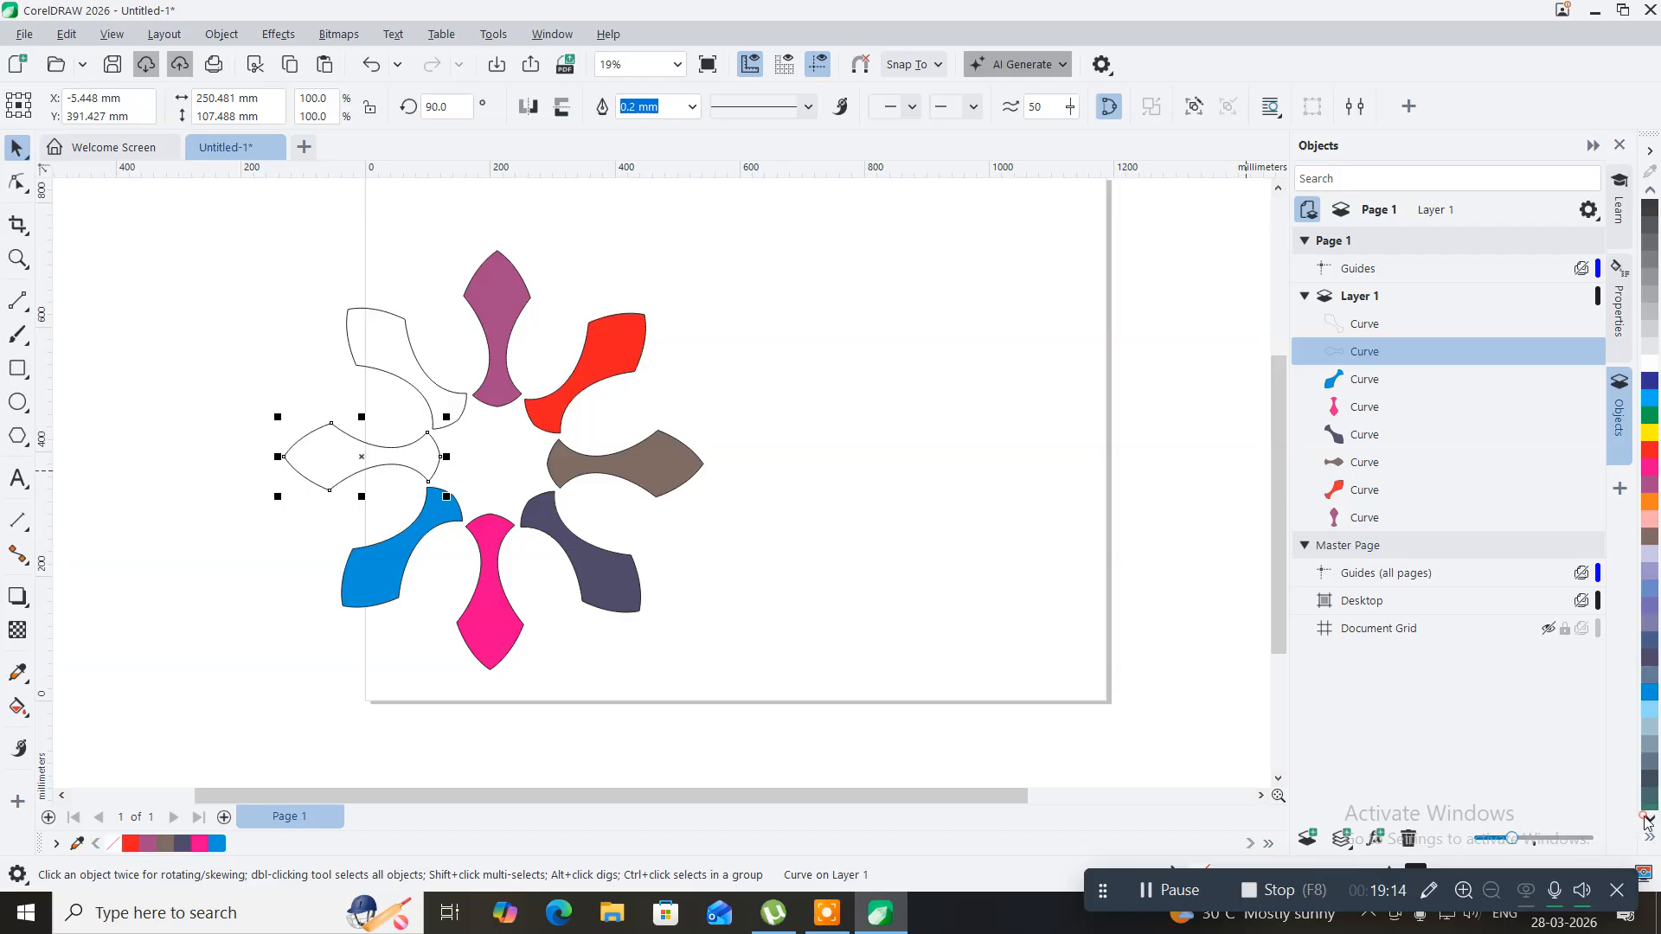
left_click(1646, 820)
left_click(1646, 820)
left_click(1647, 820)
left_click(1646, 820)
left_click(1646, 820)
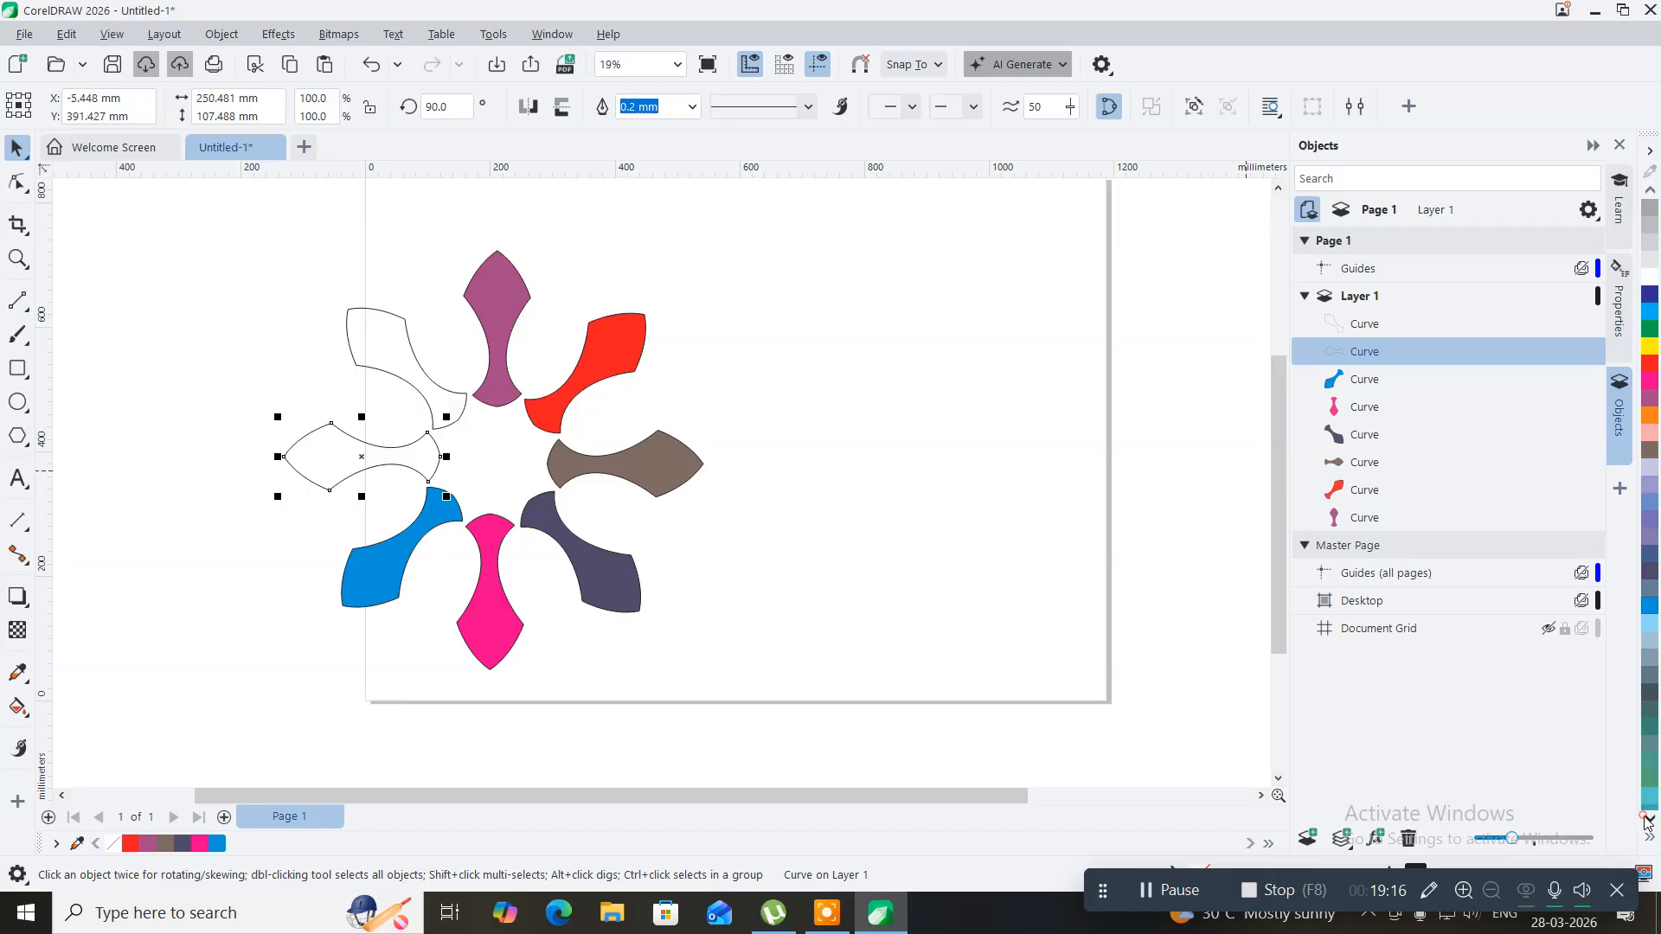
left_click(1646, 820)
left_click(1647, 820)
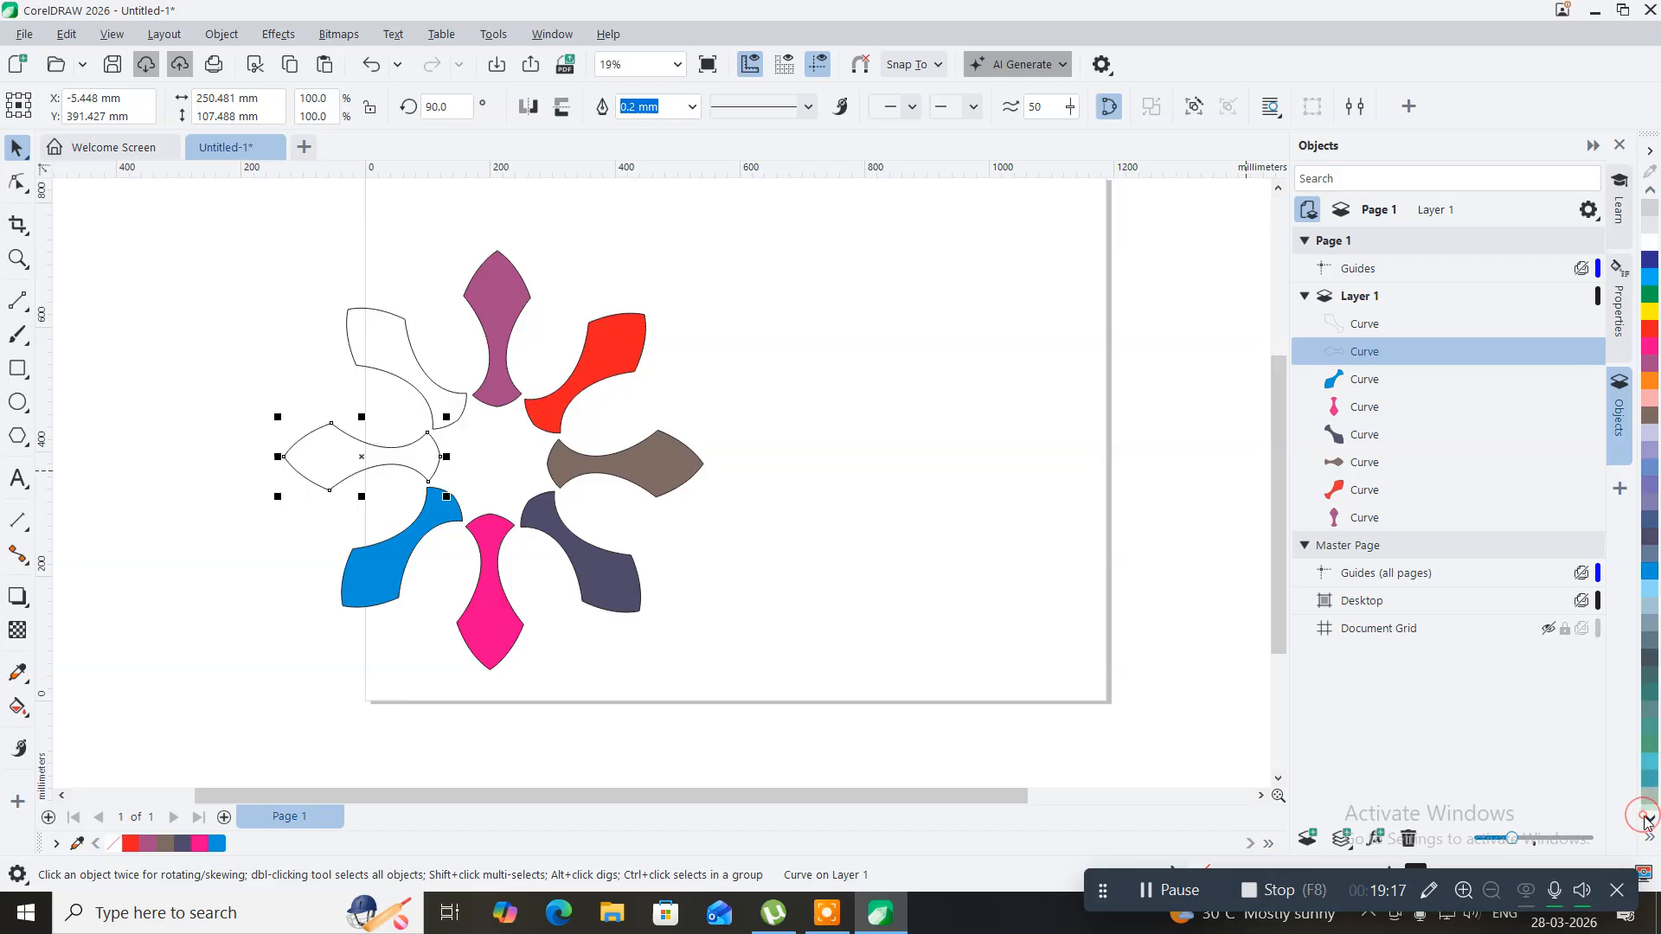
left_click(1643, 758)
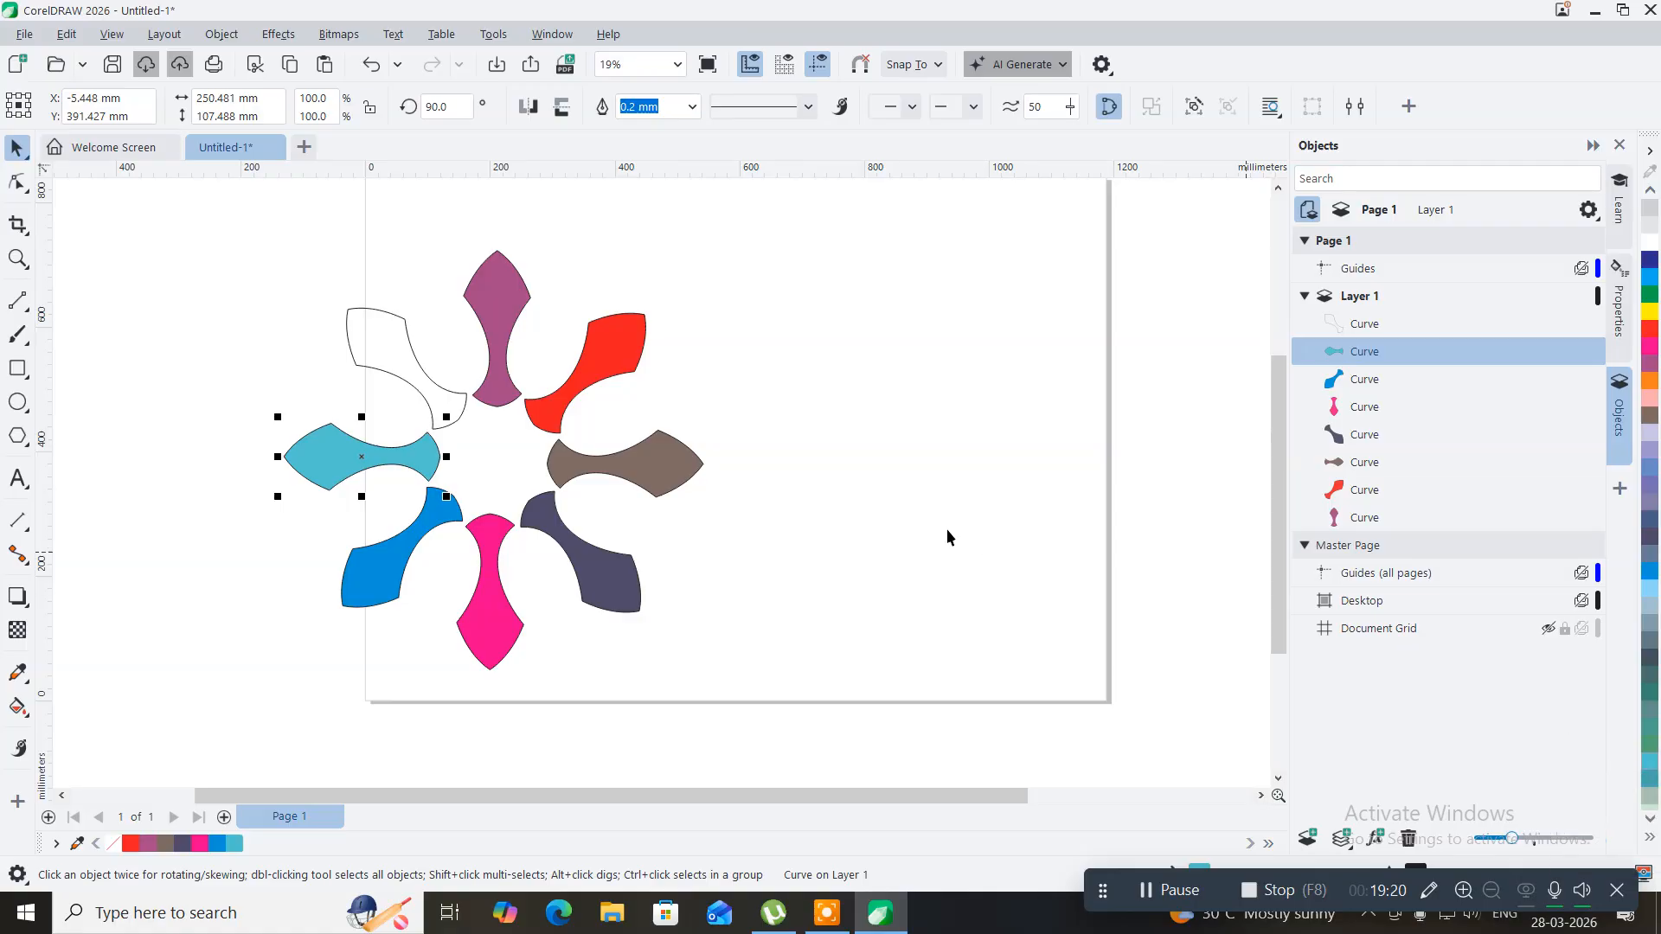
- Fill the remaining upper-left petal with lavender and clear the selection
left_click(362, 354)
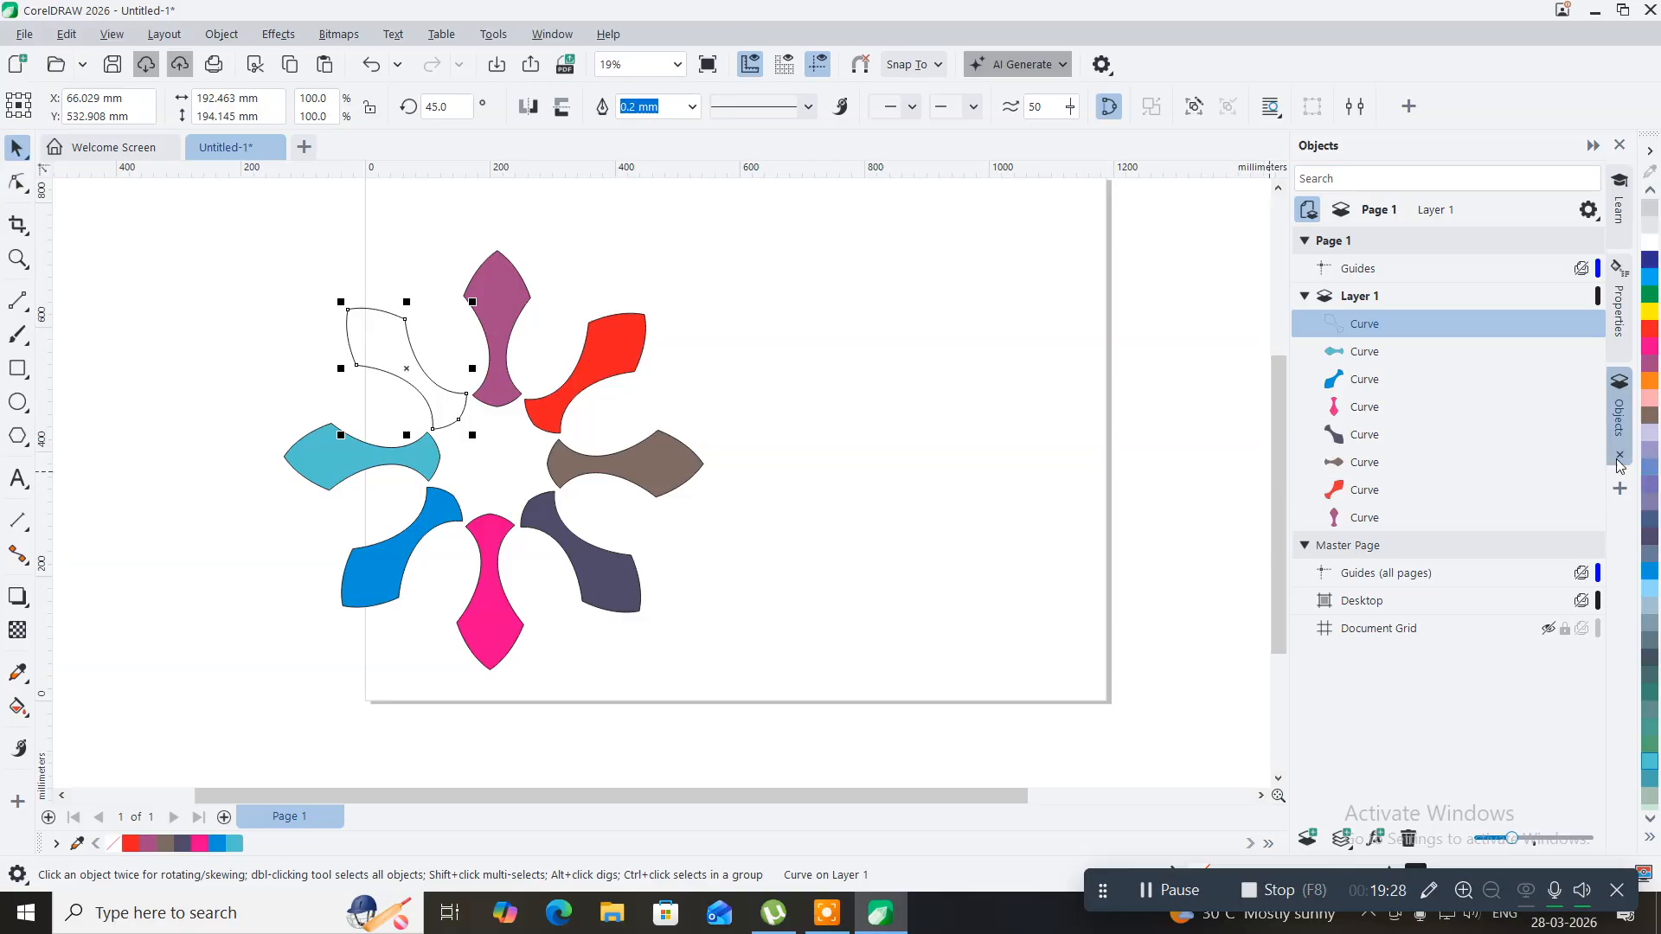
left_click(1652, 448)
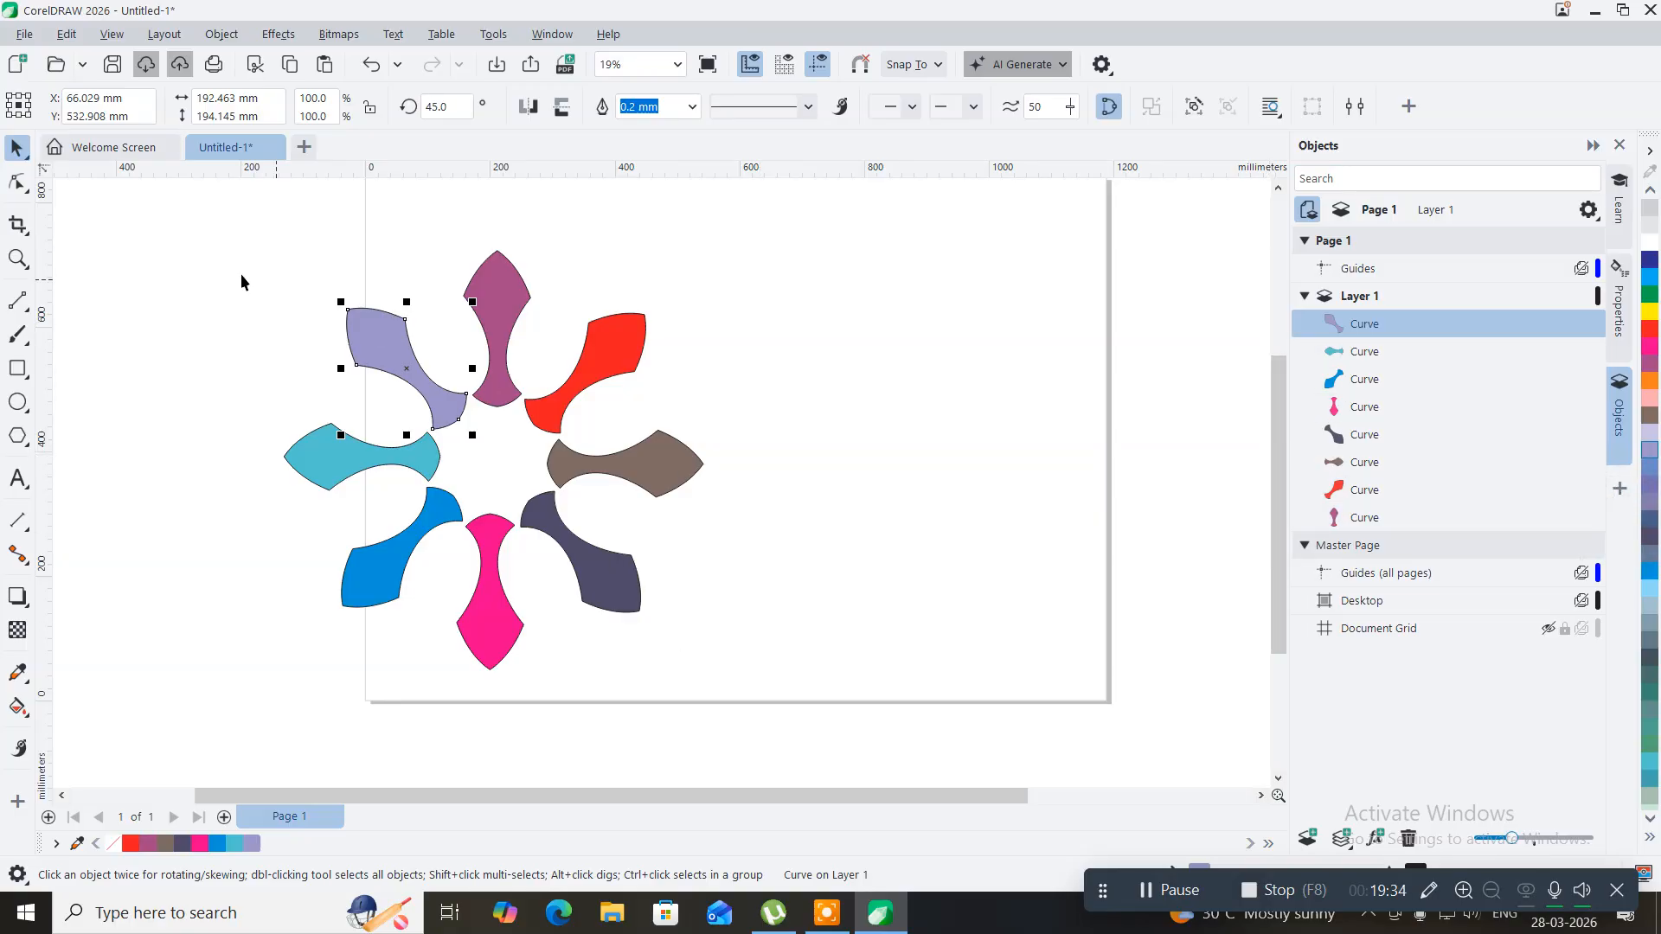
left_click(214, 271)
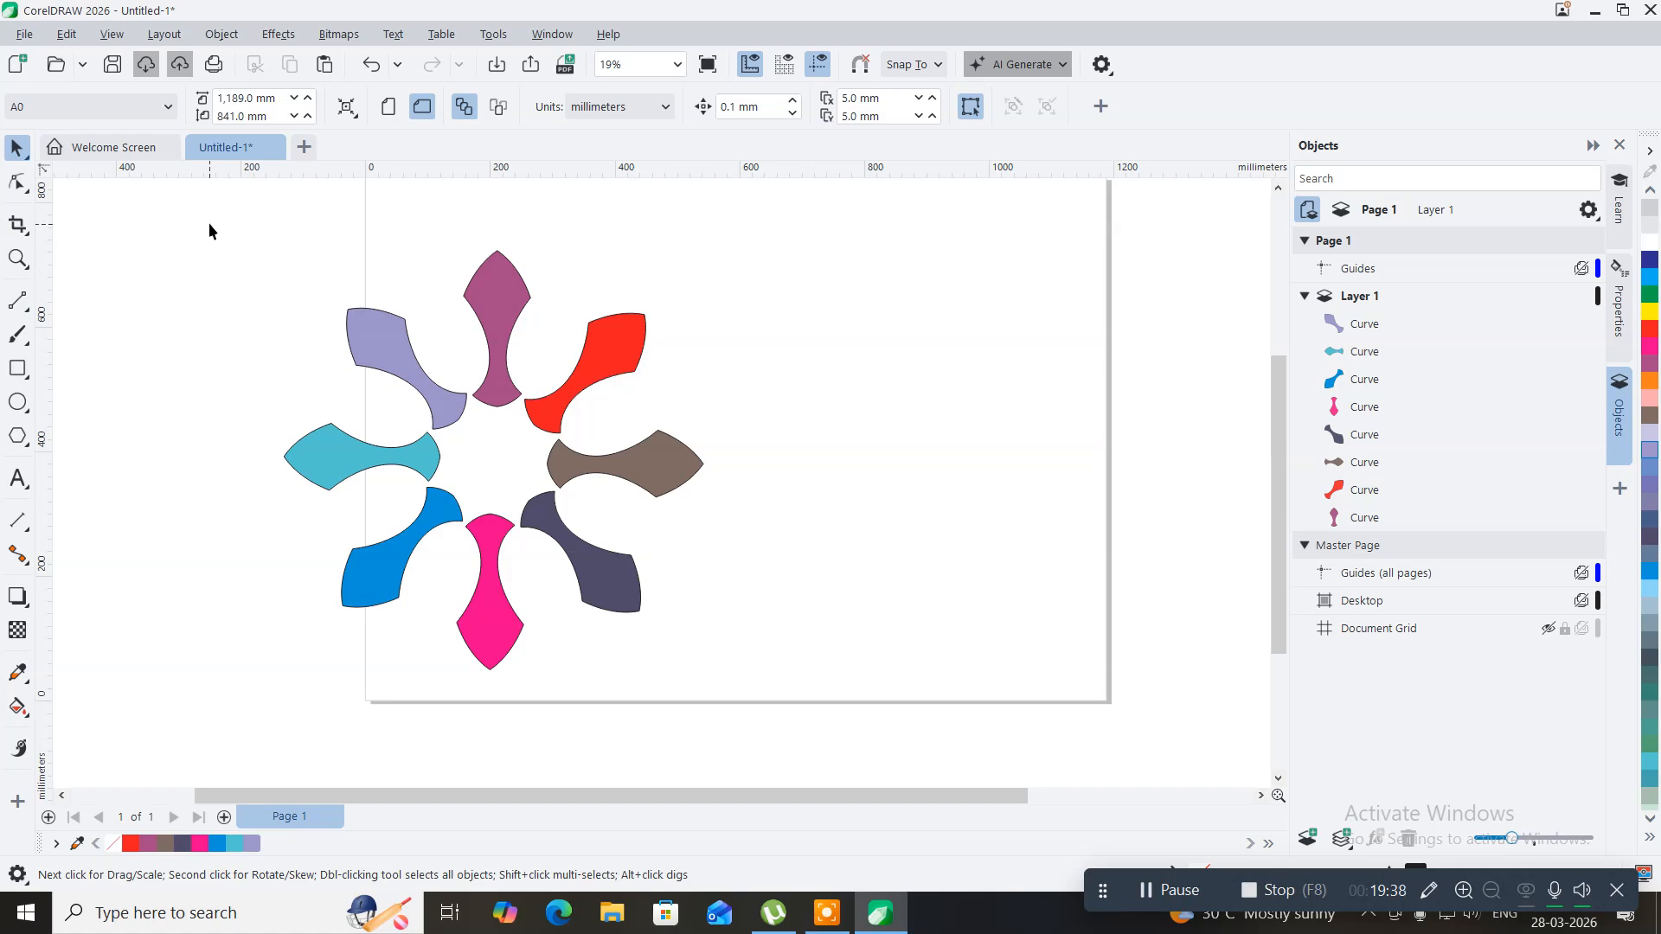
- Group the eight coloured petals and add a duplicate of the group in the same place
left_click_drag(210, 222, 755, 704)
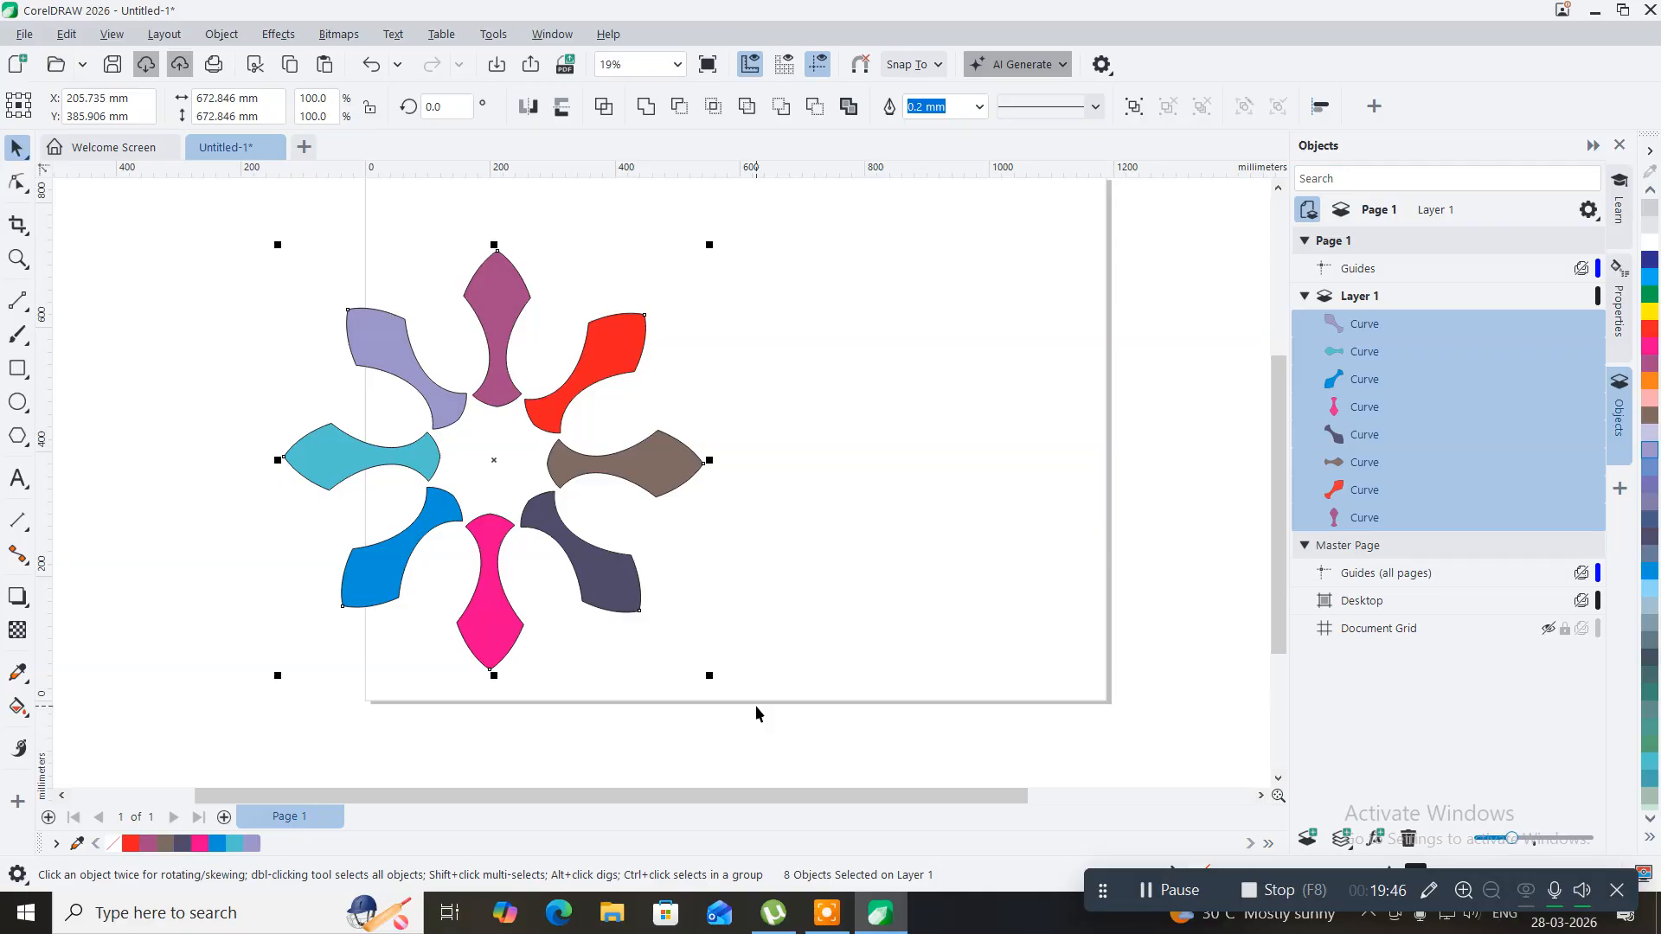
key("ctrl+g")
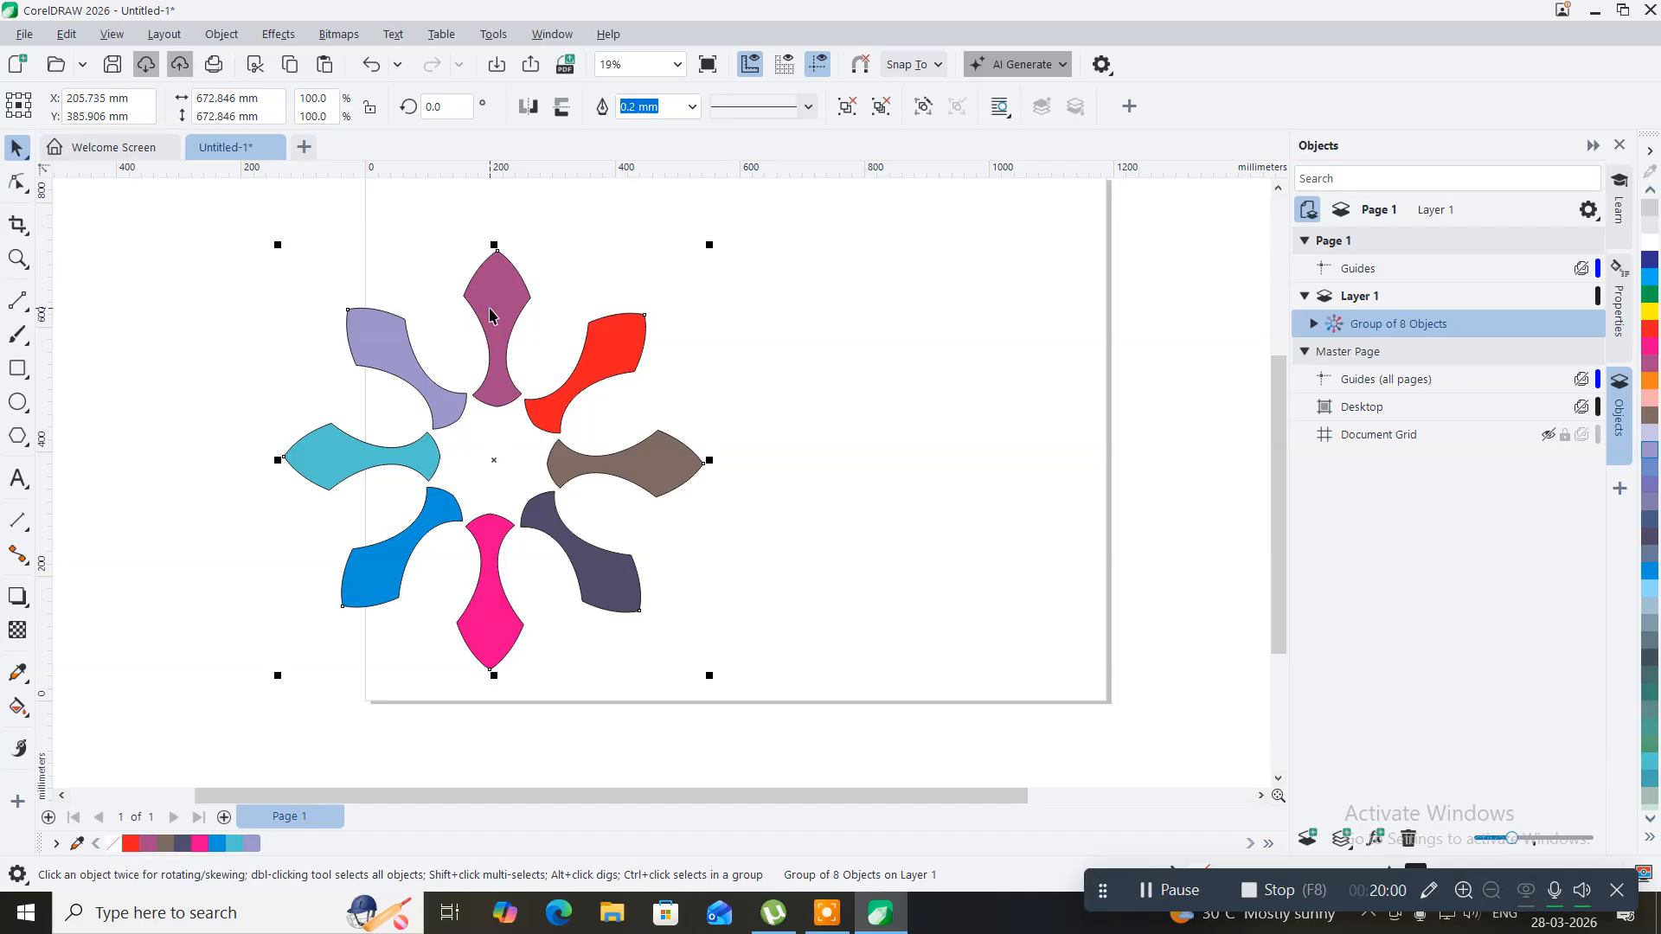
key("ctrl+v")
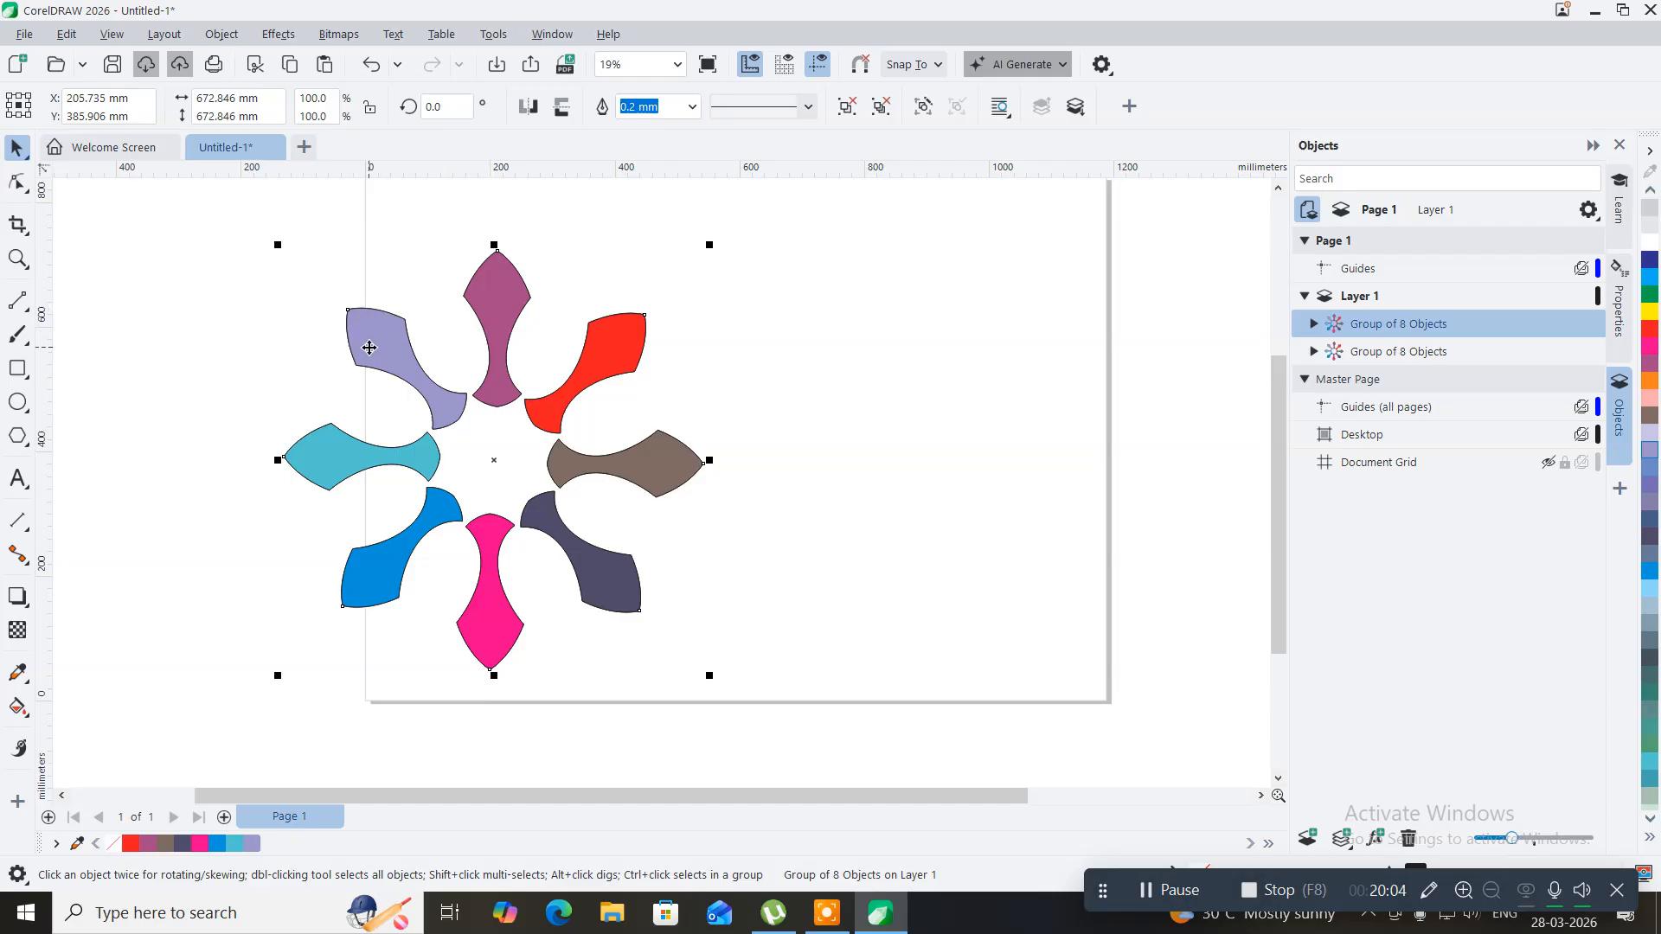
- Rotate the duplicate group clockwise about its centre by about 22 degrees, placing its petals between the original ones
left_click(369, 346)
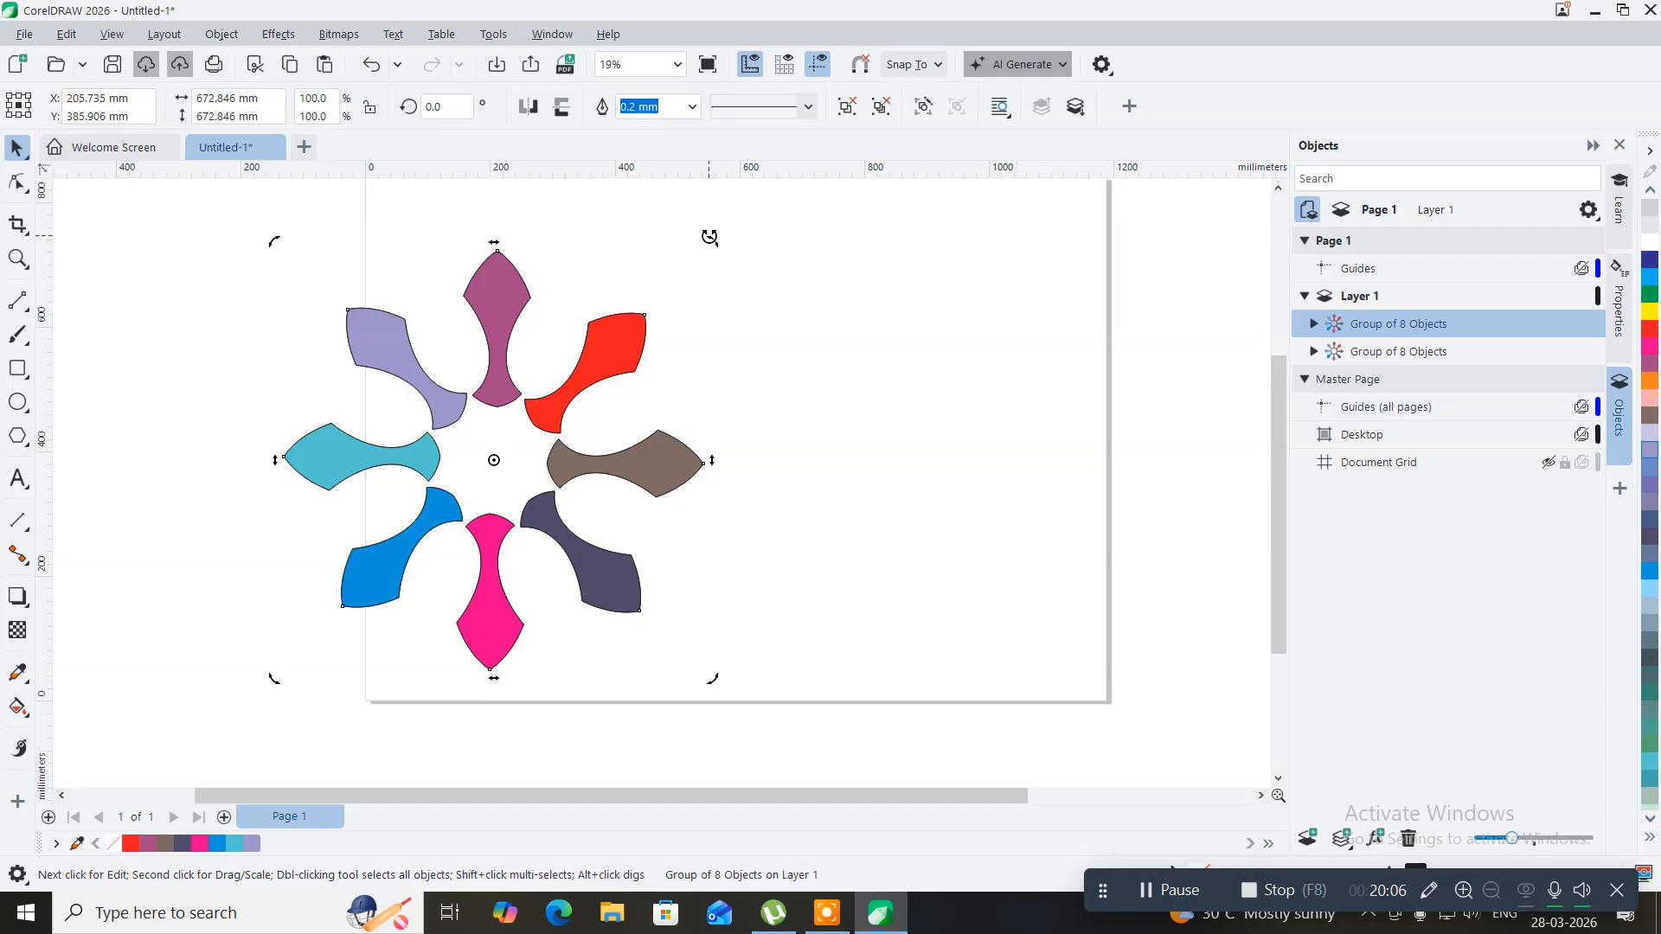
left_click_drag(709, 234, 795, 315)
left_click_drag(818, 342, 792, 333)
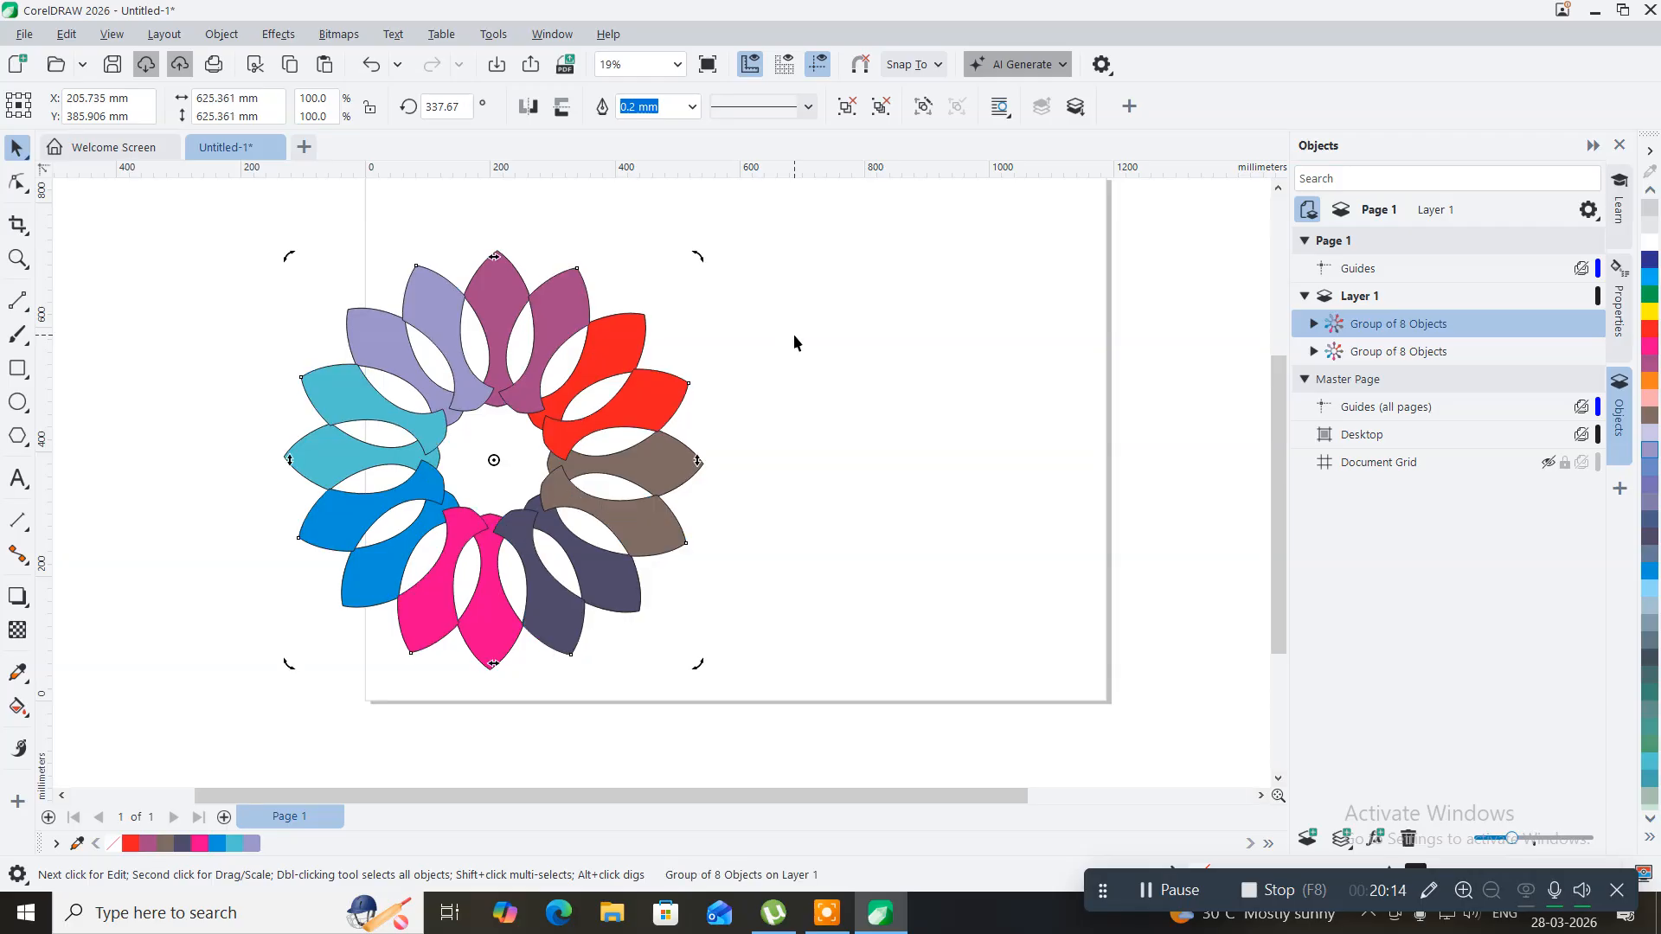
- Mirror the rotated duplicate both vertically and horizontally so its petal colours differ from their neighbours, and clear the selection
left_click(529, 107)
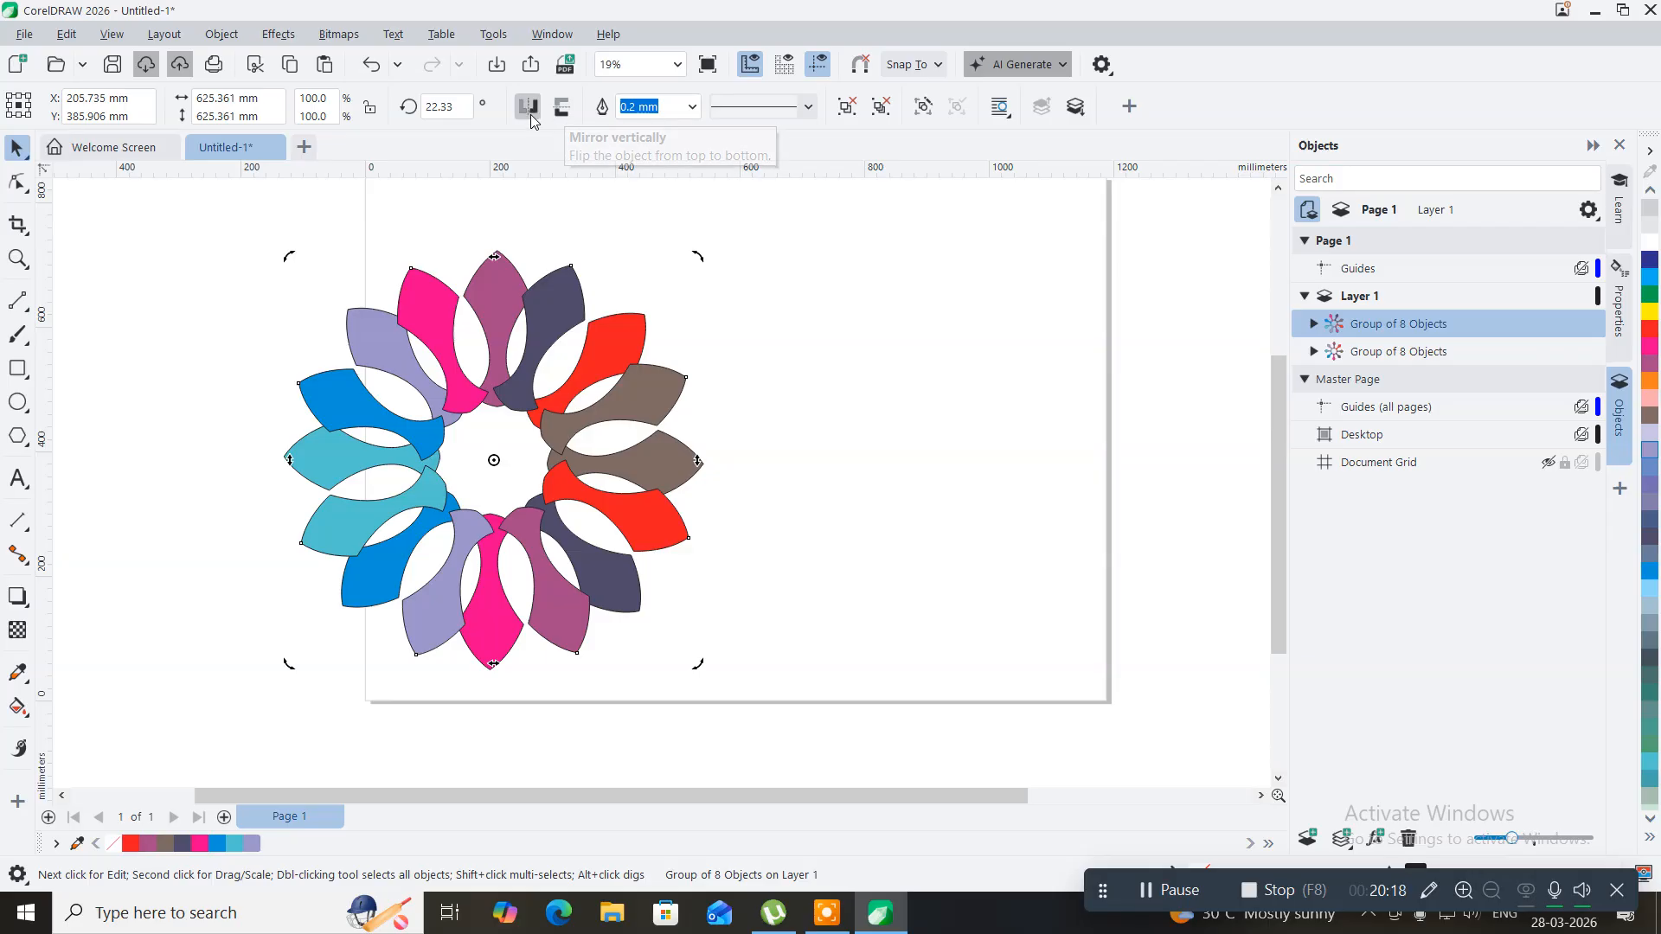
left_click(528, 113)
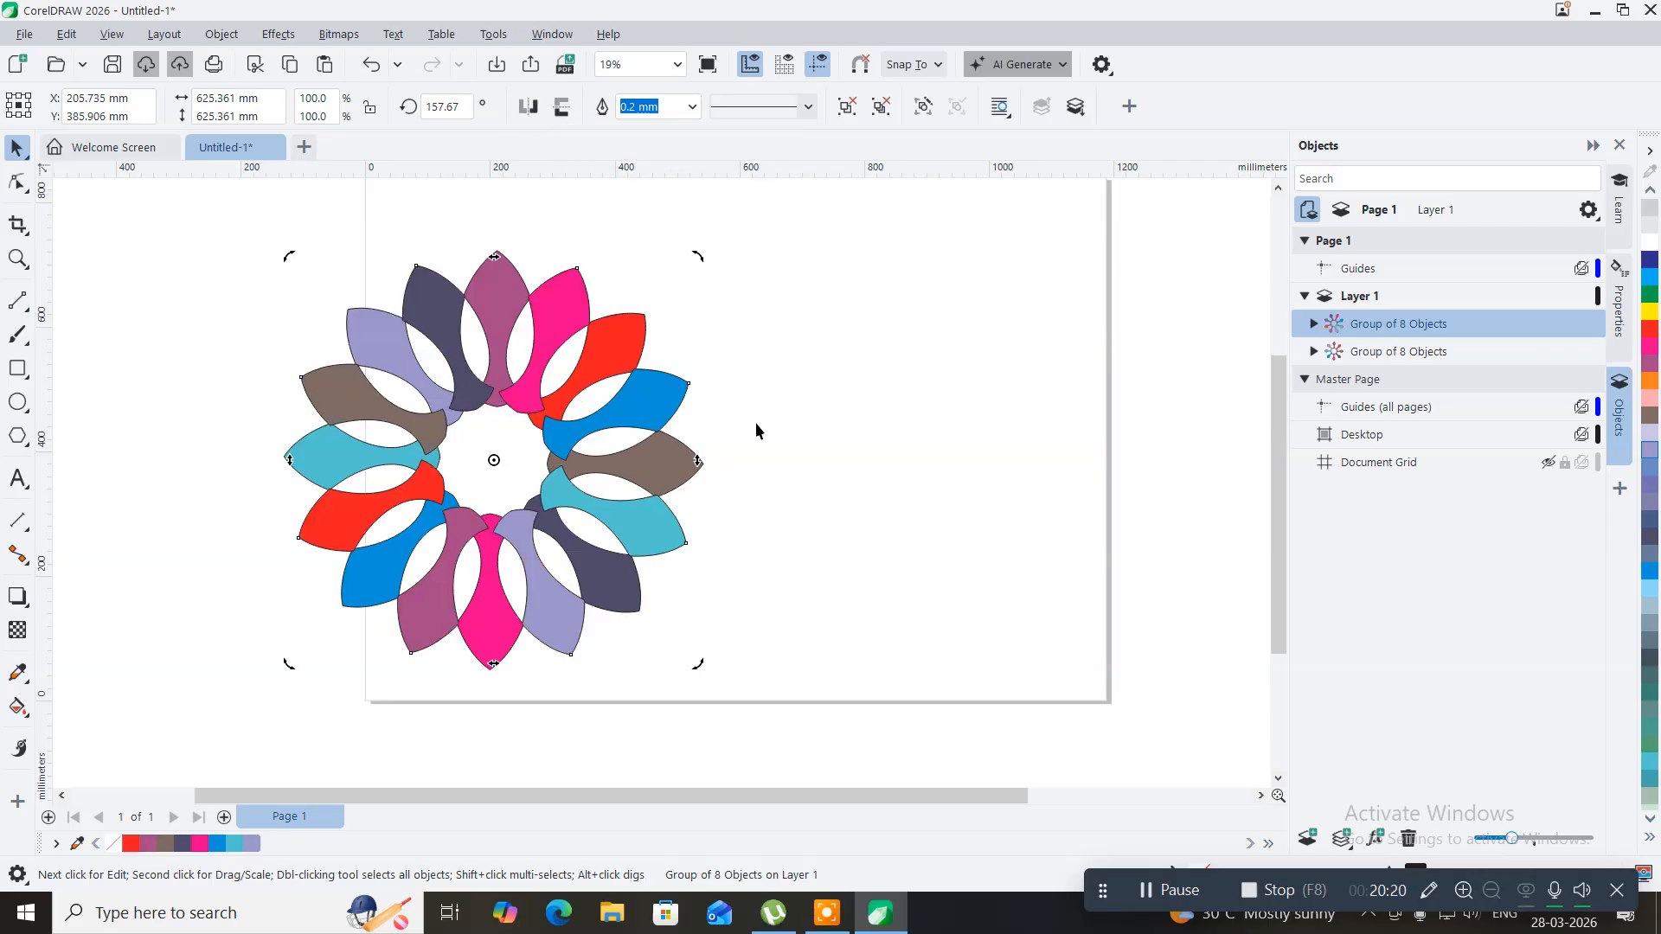
left_click(814, 450)
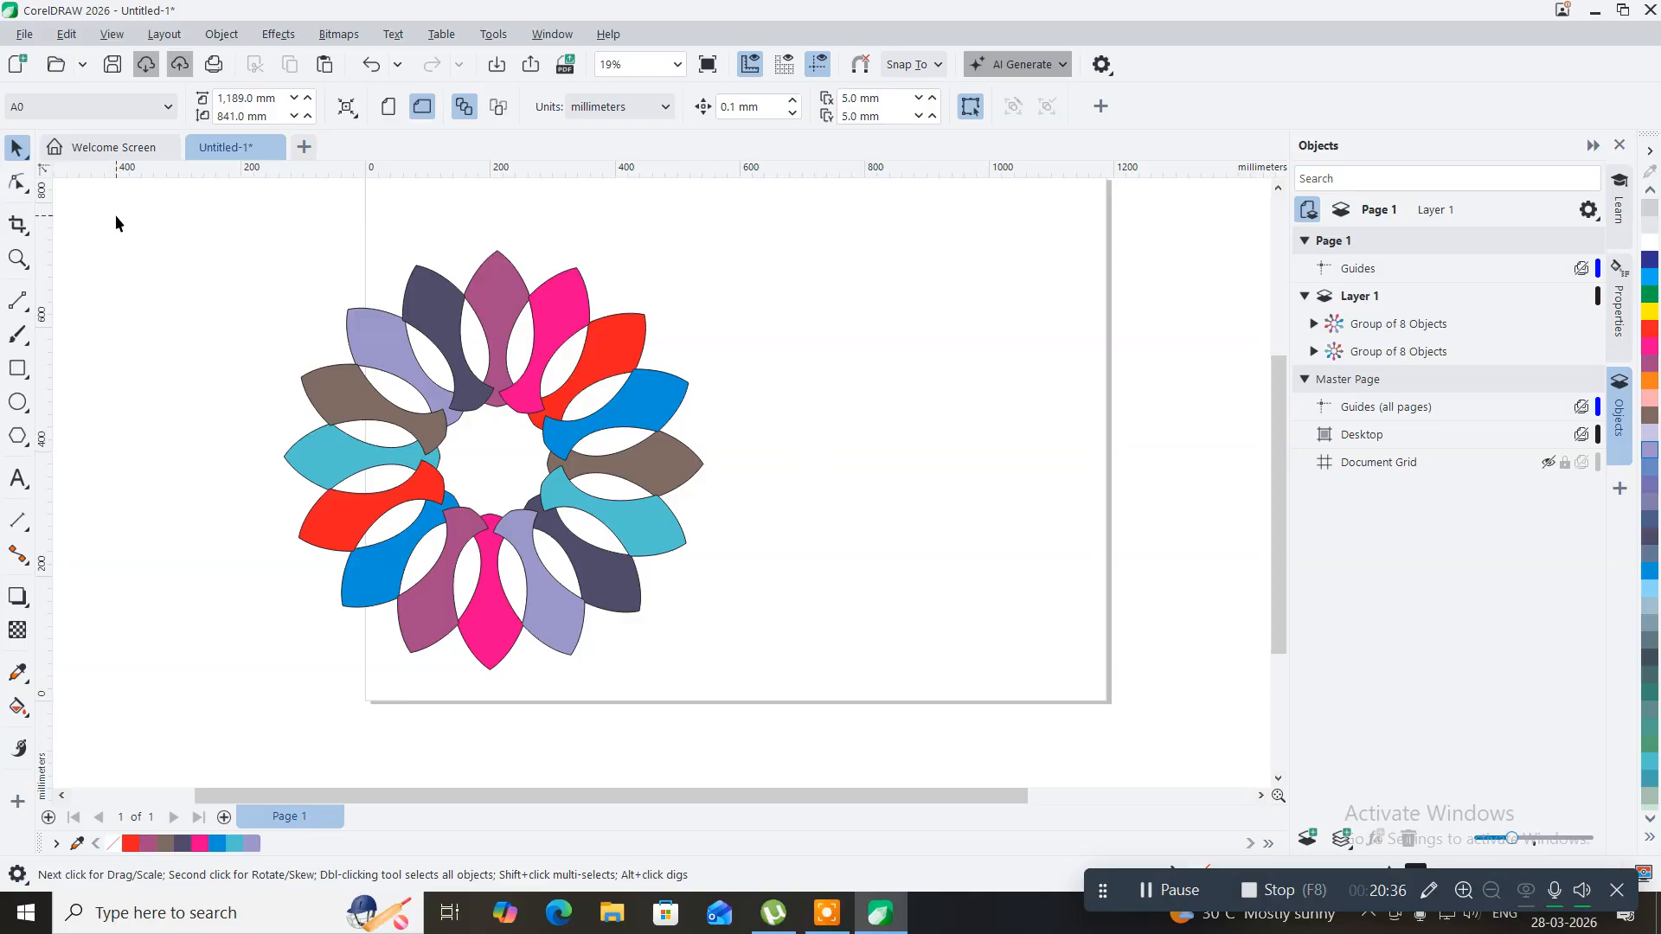
- Weld the two overlapping petal groups into a single flower curve and move it about 25 mm to the right
left_click_drag(116, 215, 861, 759)
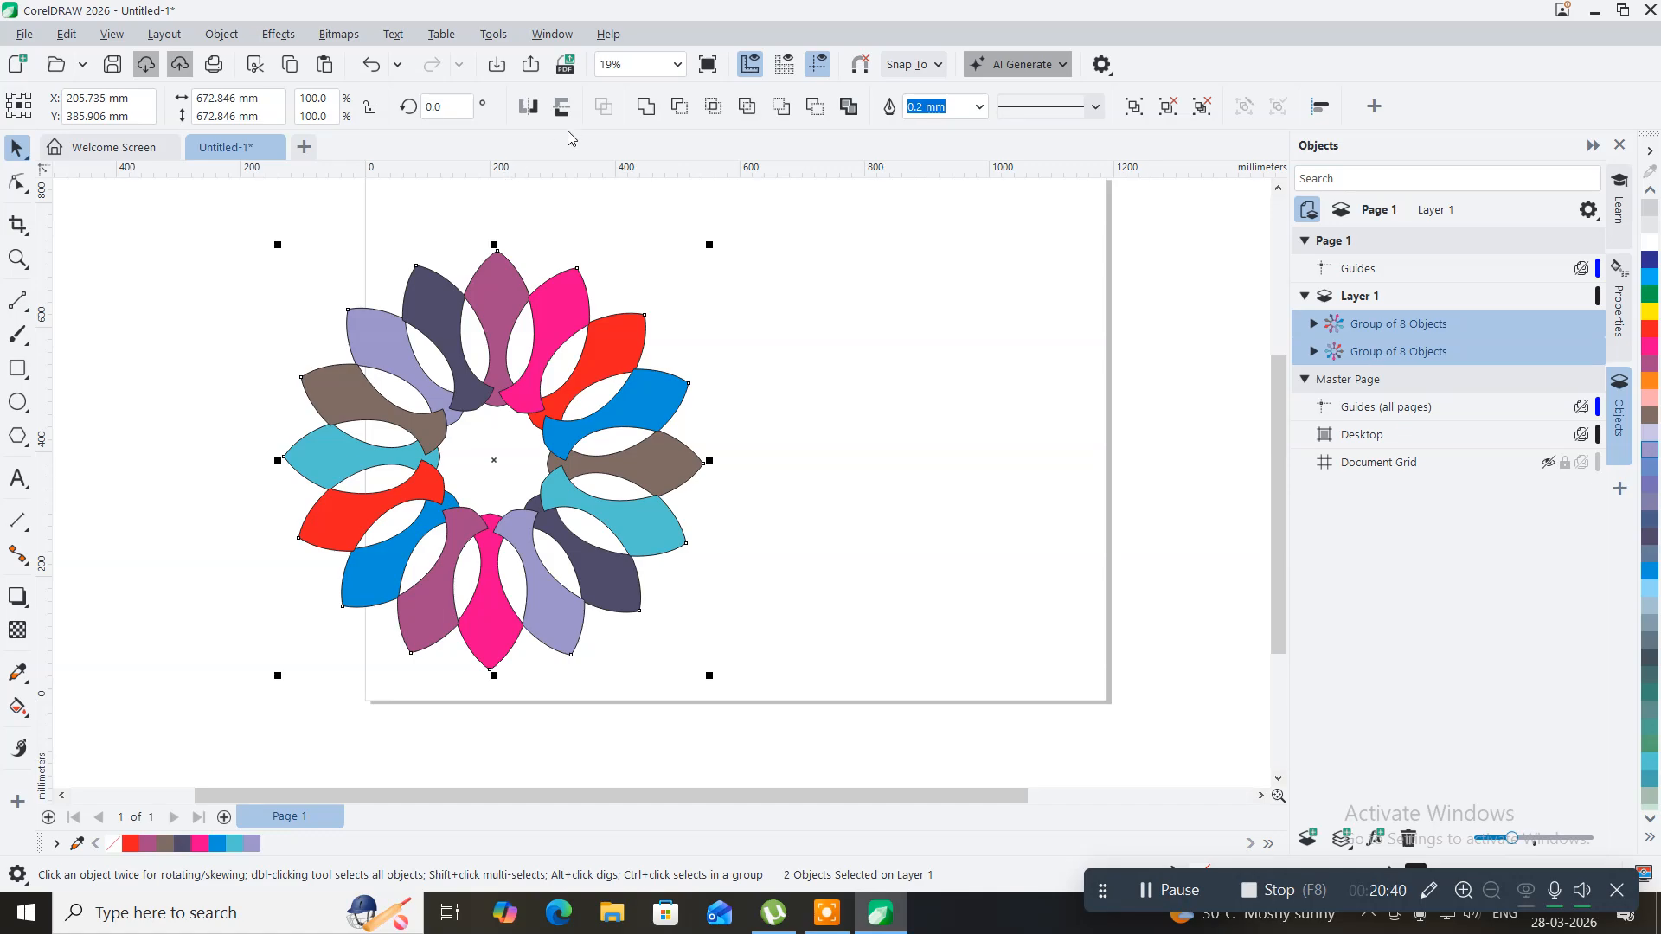
left_click(645, 107)
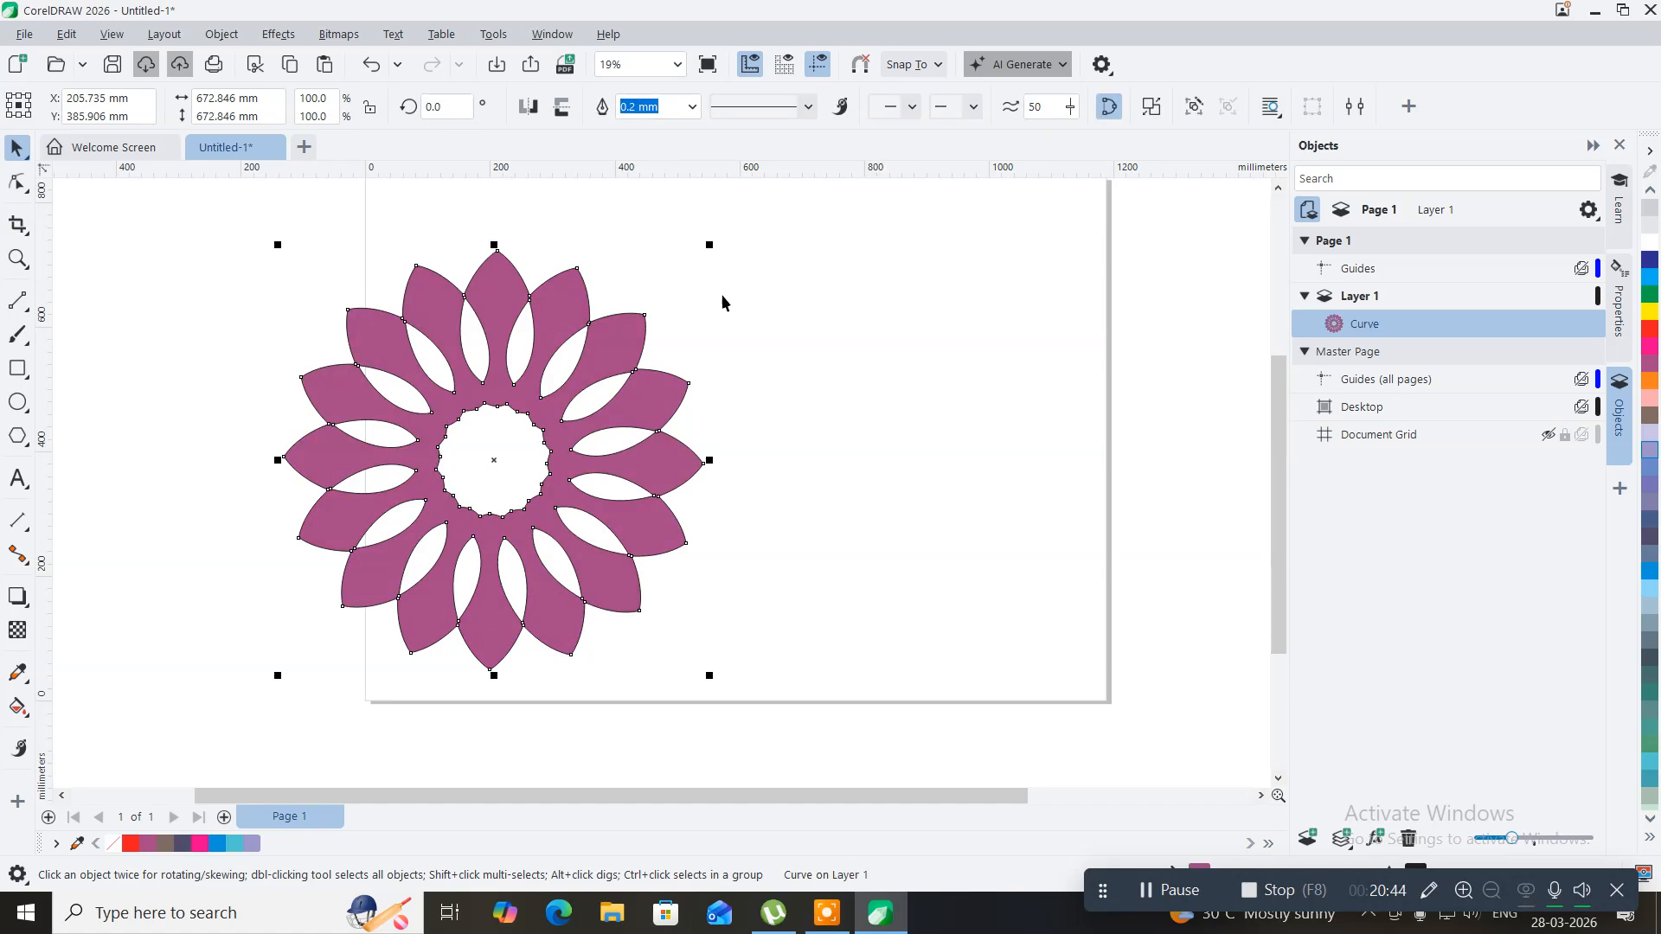
left_click(748, 330)
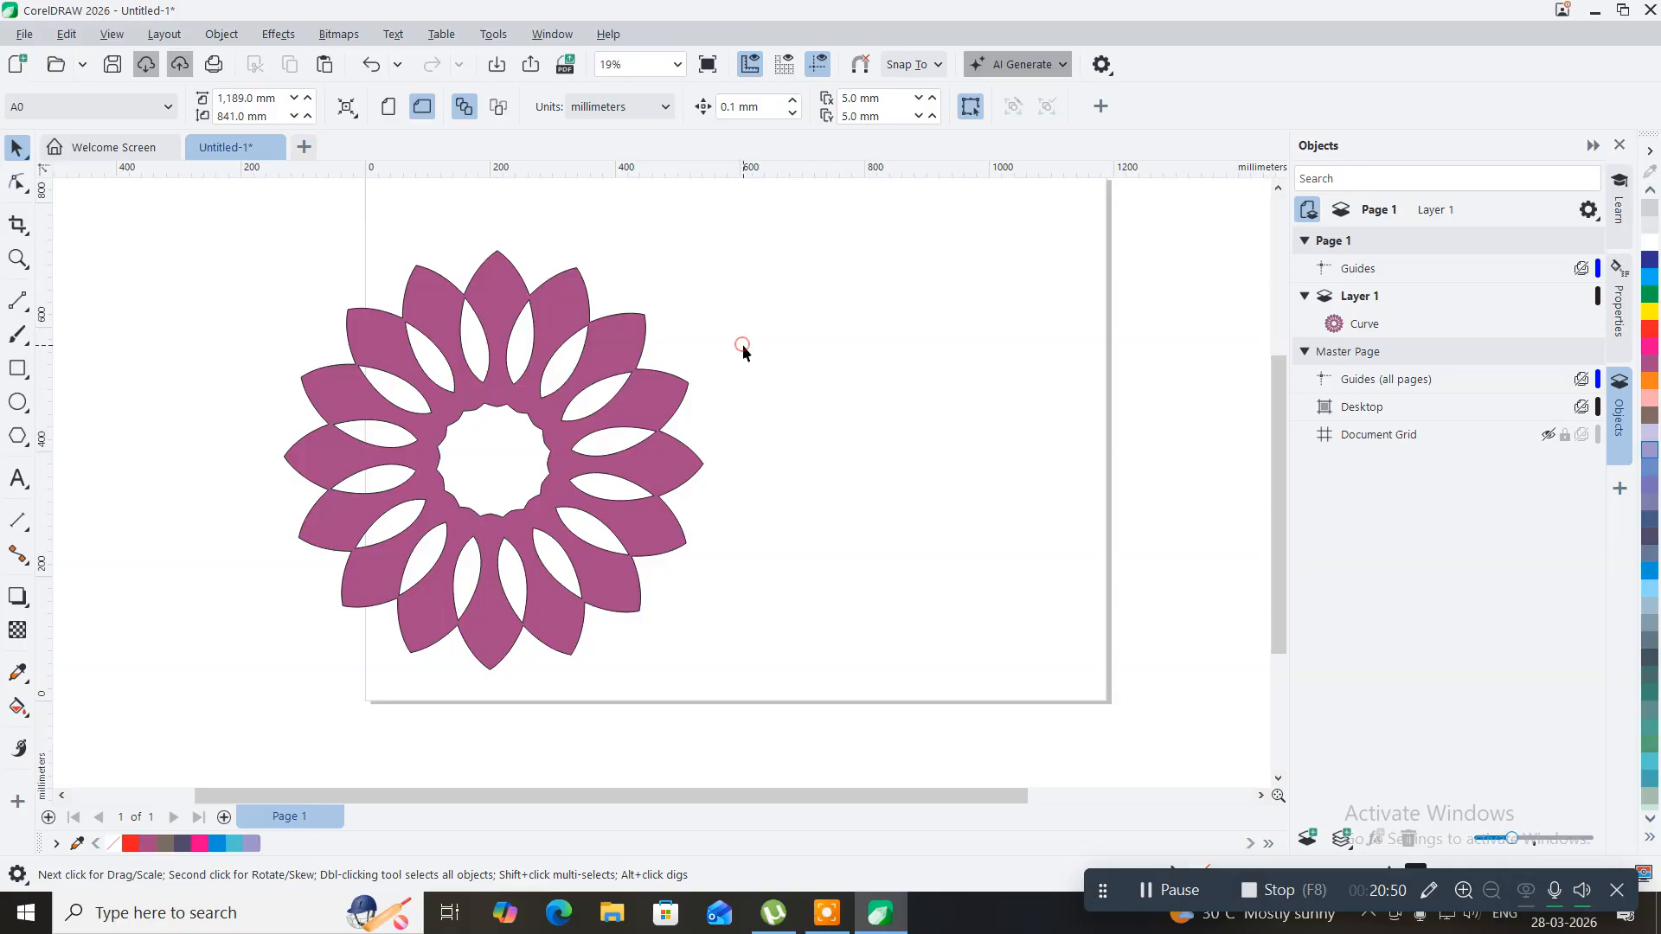
mouse_move(482, 277)
left_mouse_down()
mouse_move(616, 269)
mouse_move(540, 318)
mouse_move(500, 299)
left_mouse_up()
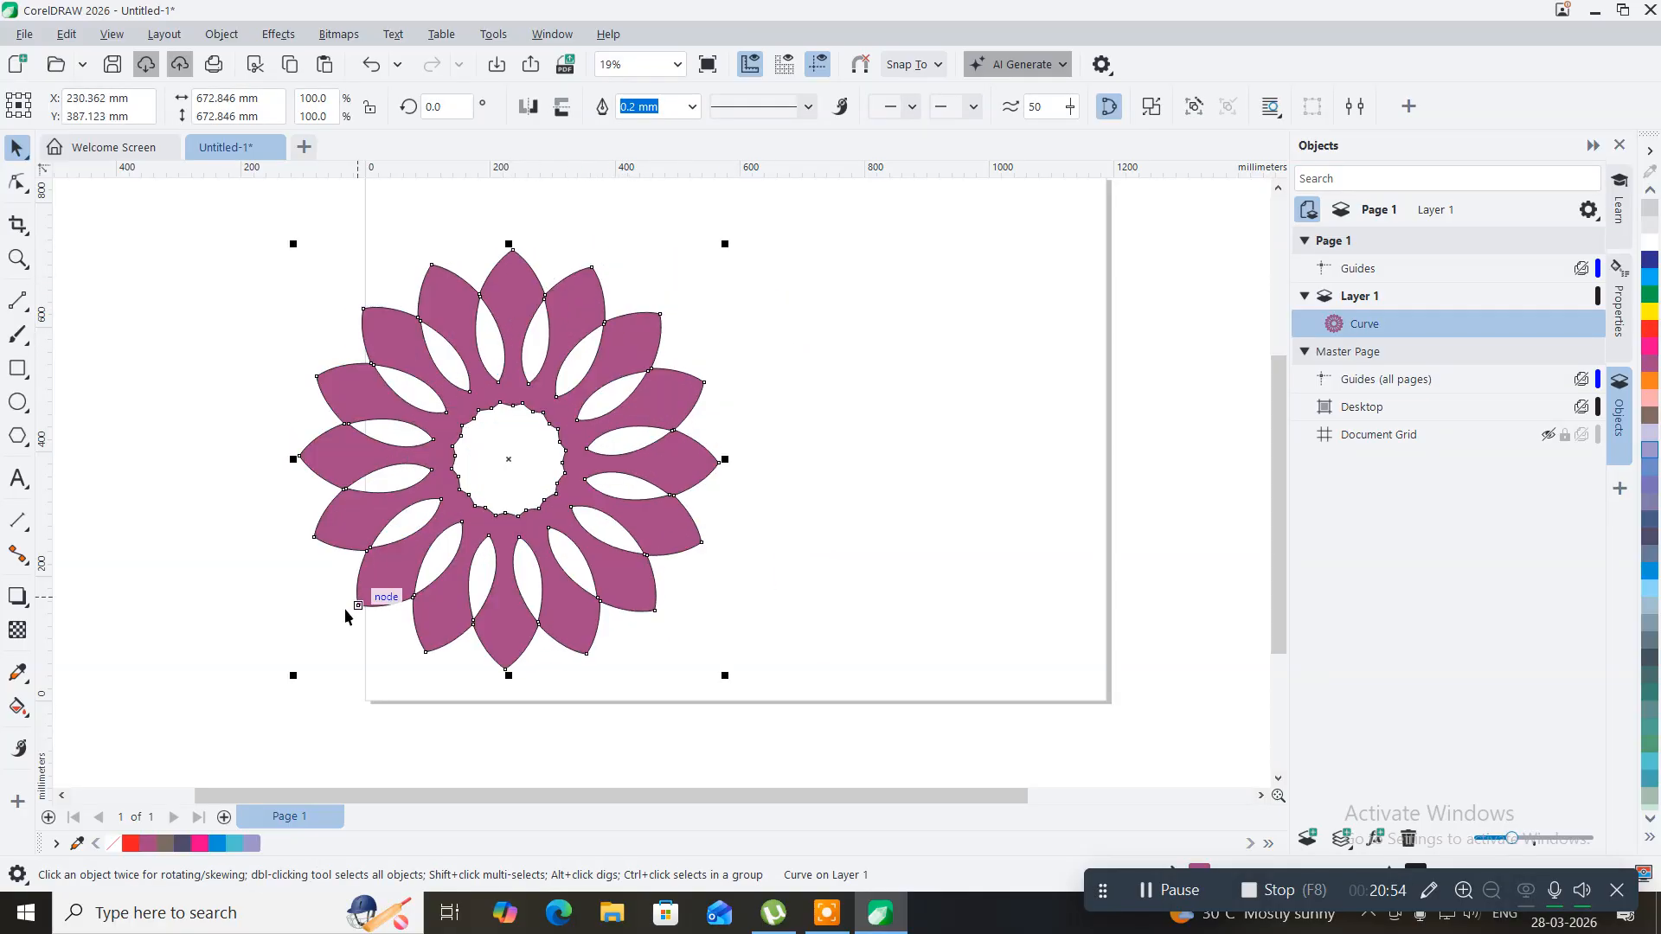